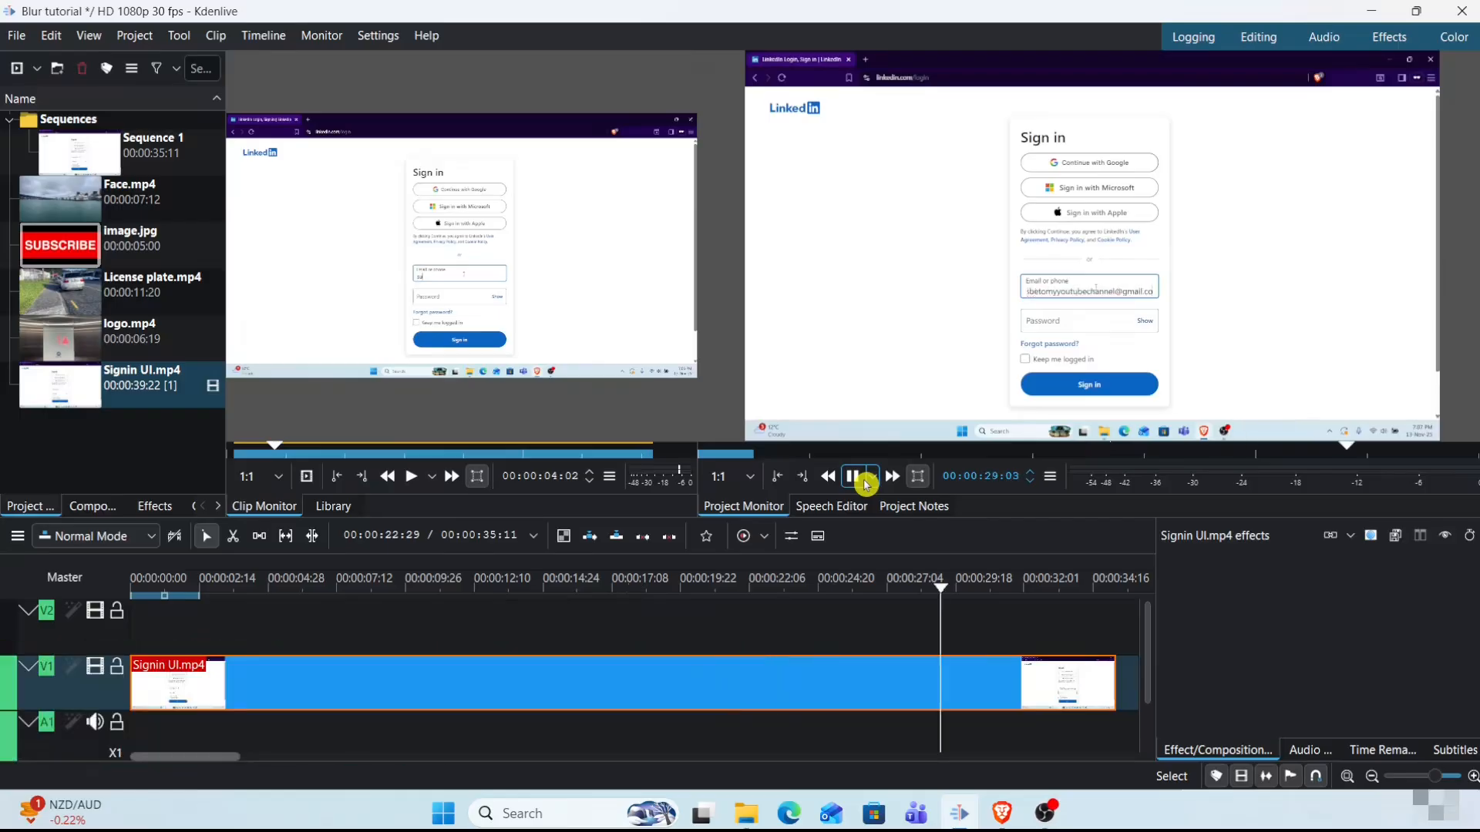
# - Show the available effects, expand the Blur and Sharpen category, and search the effects for "blur"
pyautogui.click(169, 512)
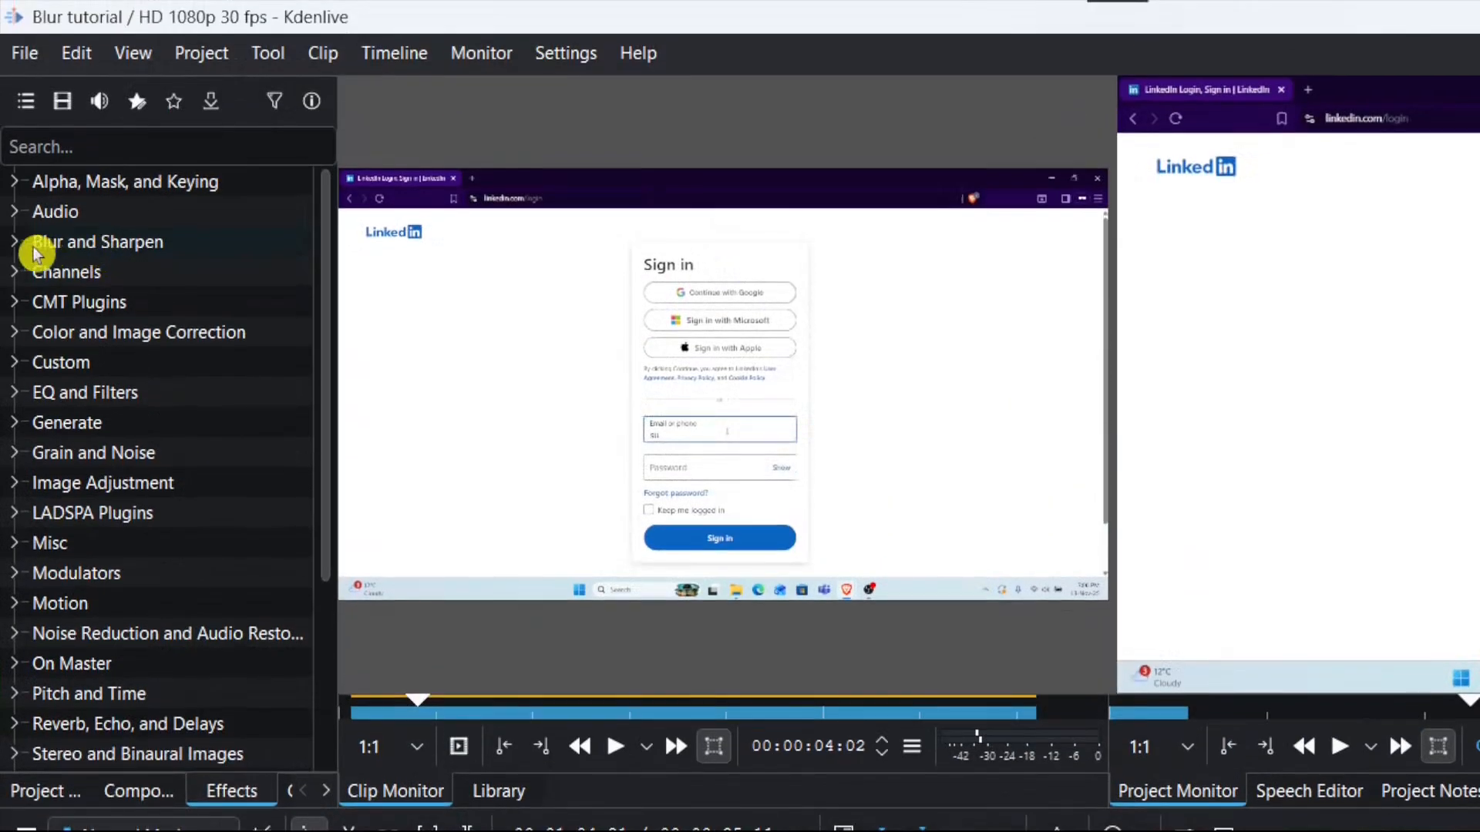
pyautogui.click(29, 252)
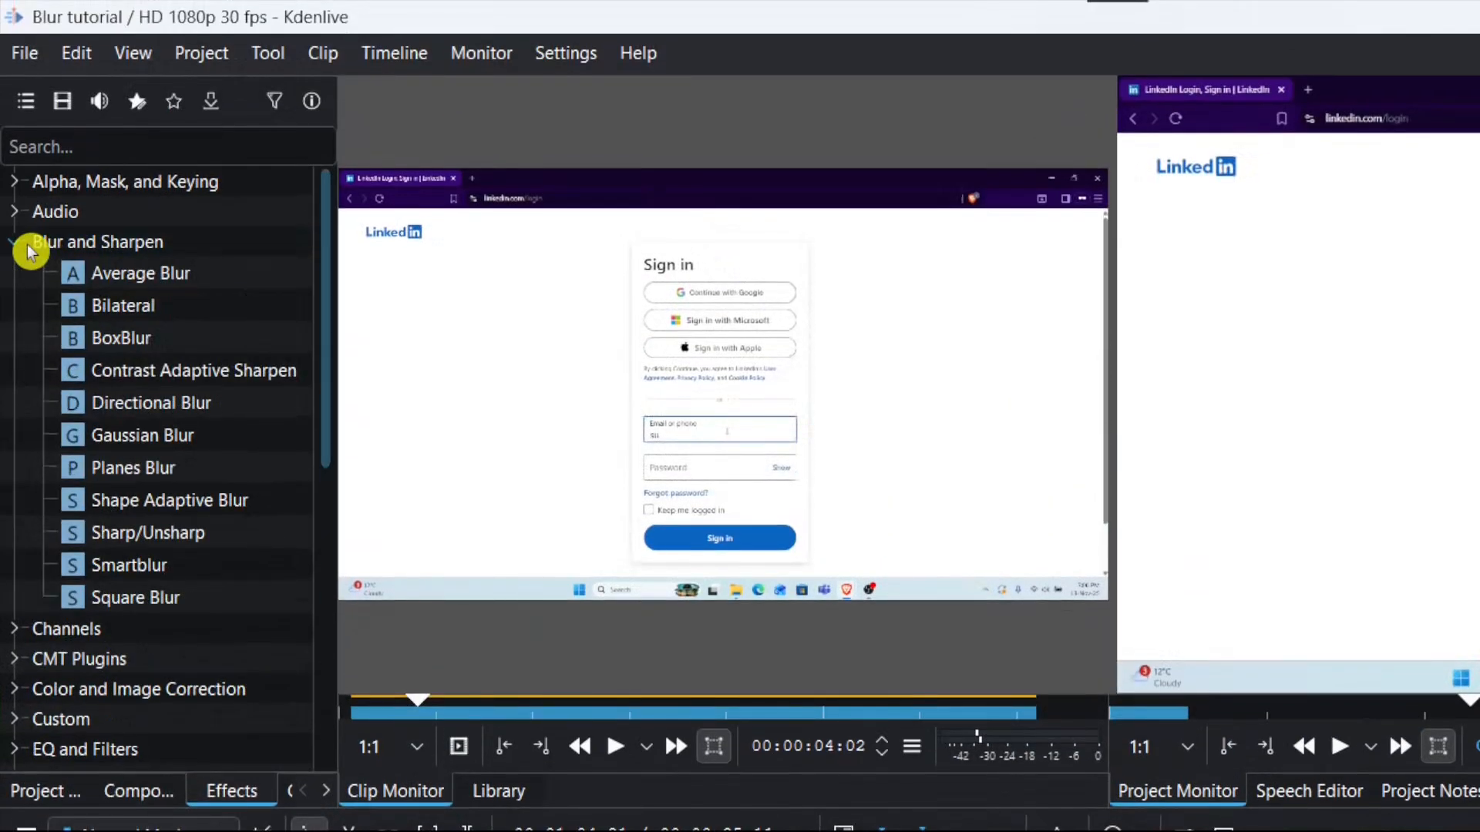
pyautogui.click(36, 146)
pyautogui.write('b')
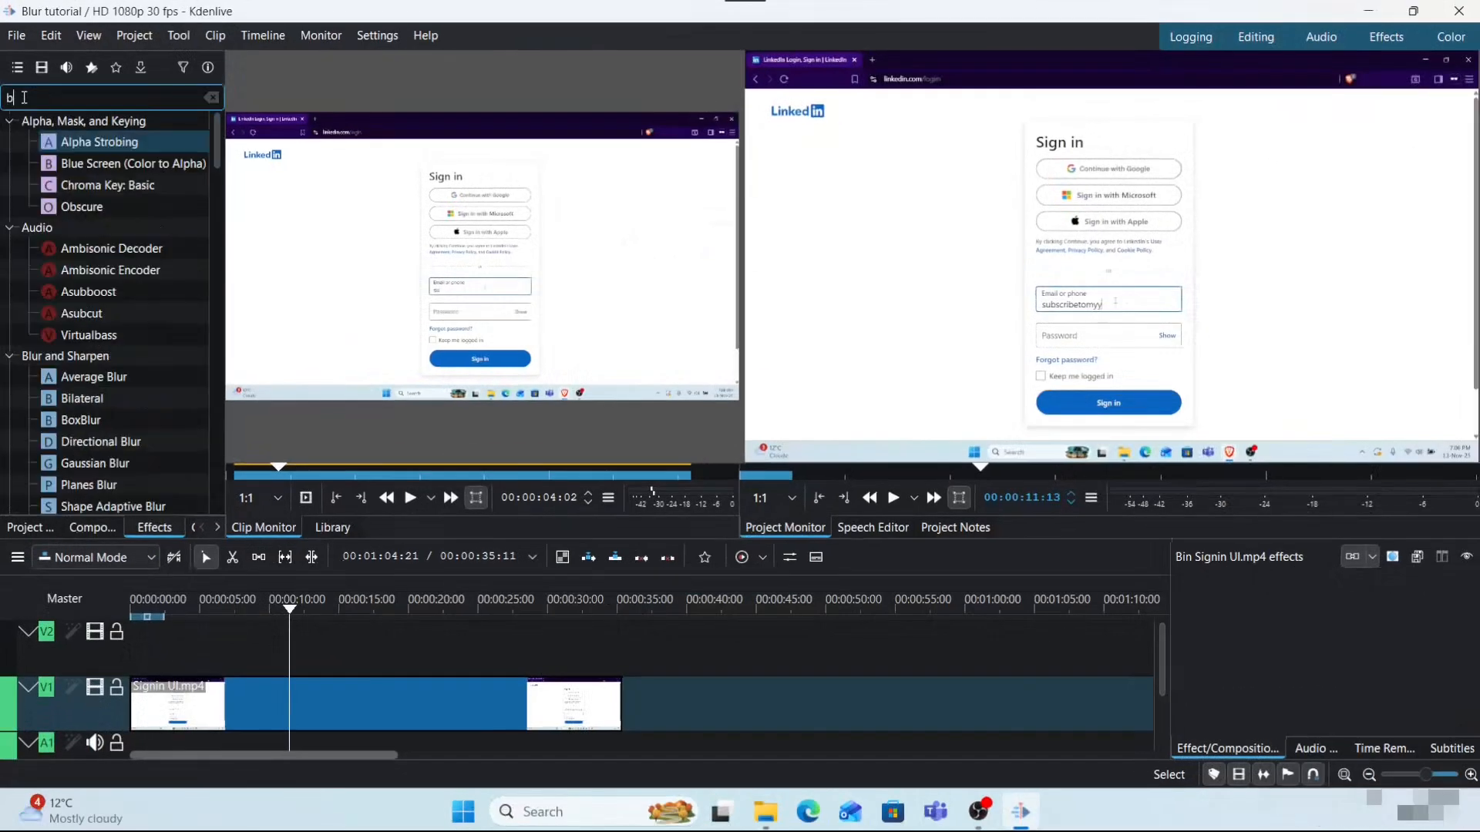
pyautogui.write('l')
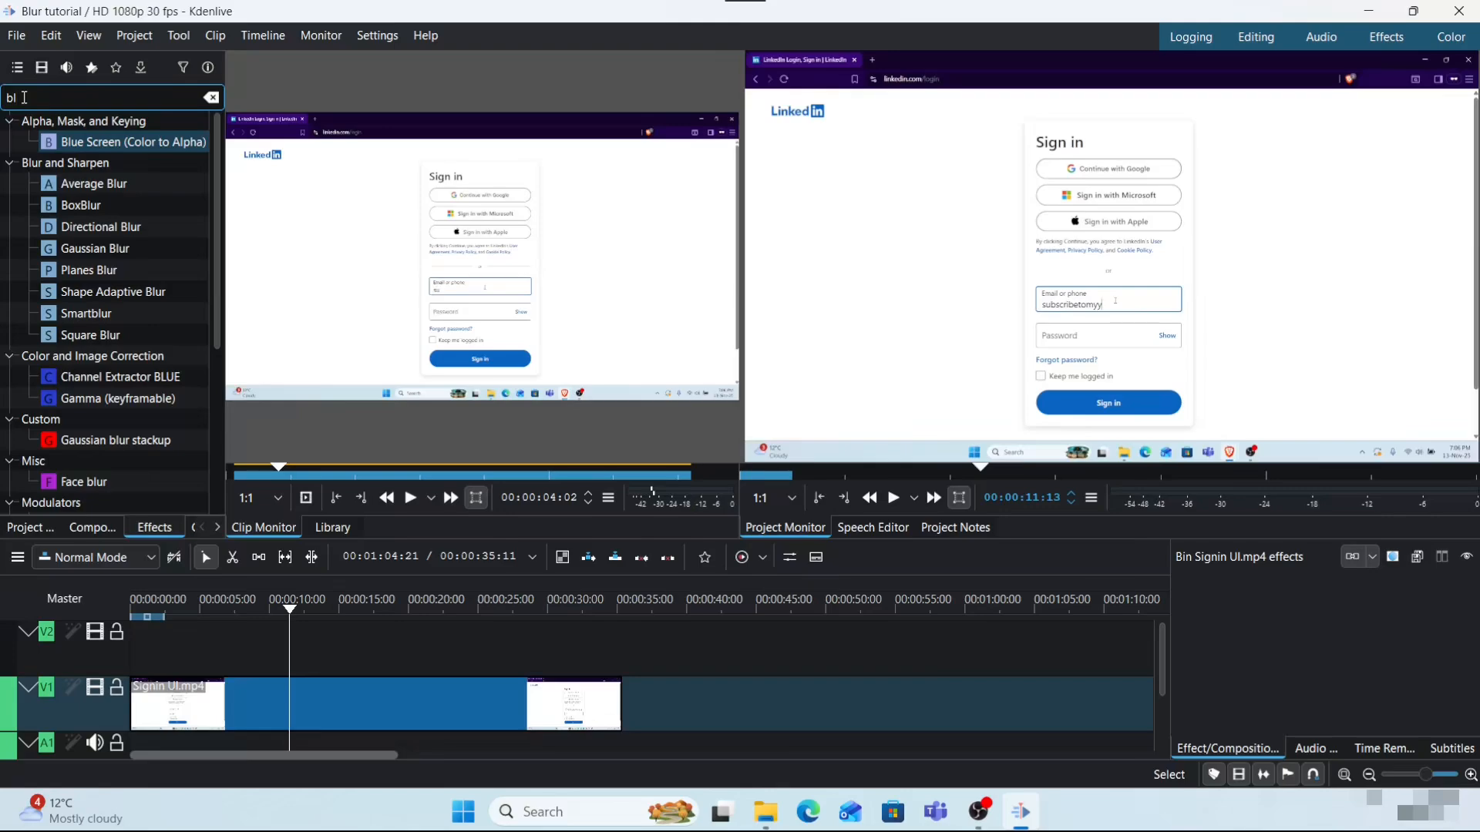
pyautogui.write('ur')
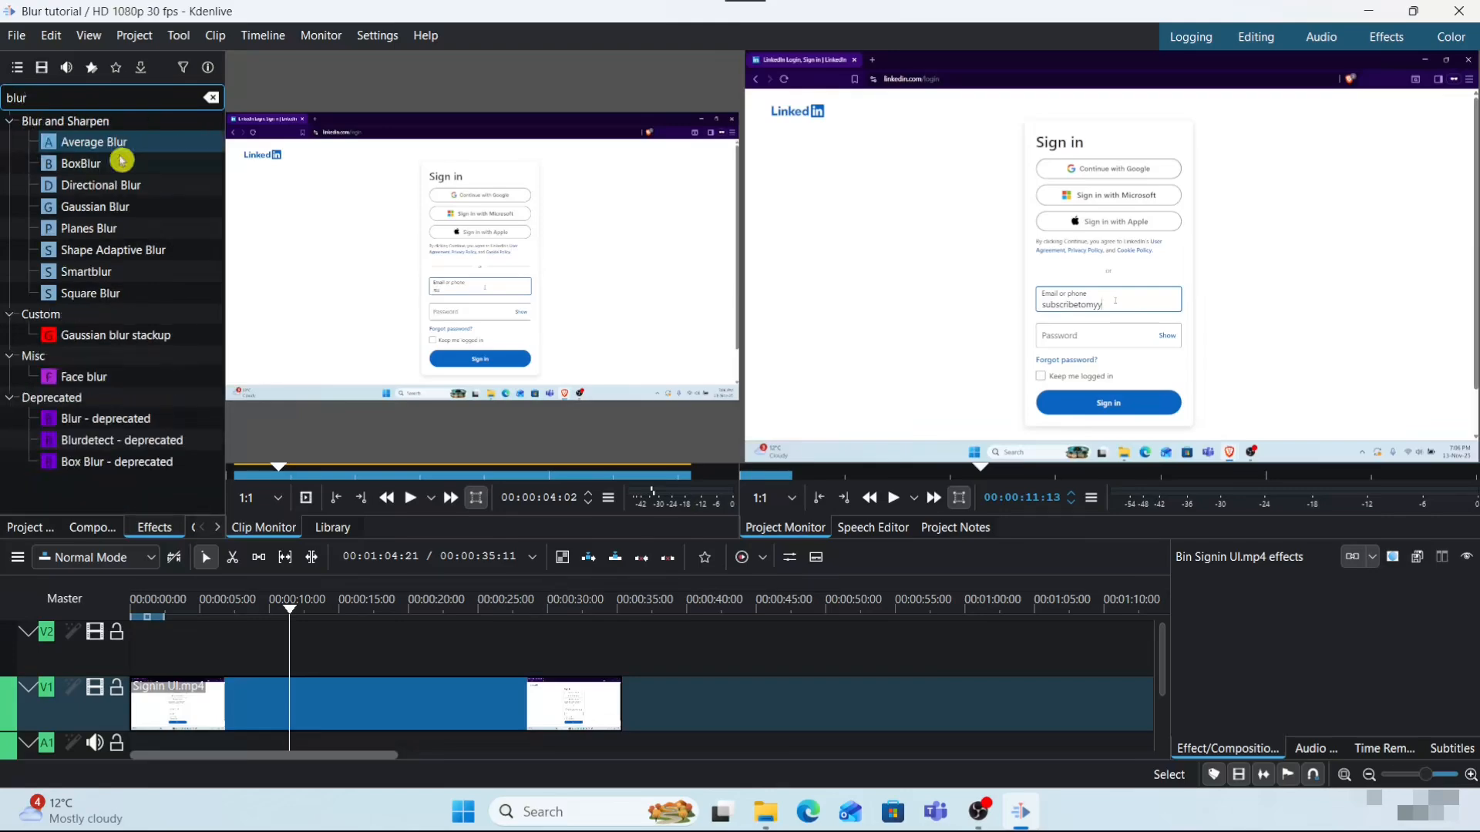
# - Apply the Gaussian Blur effect to the Signin UI.mp4 clip on track V1 and display its effect settings
pyautogui.click(146, 210)
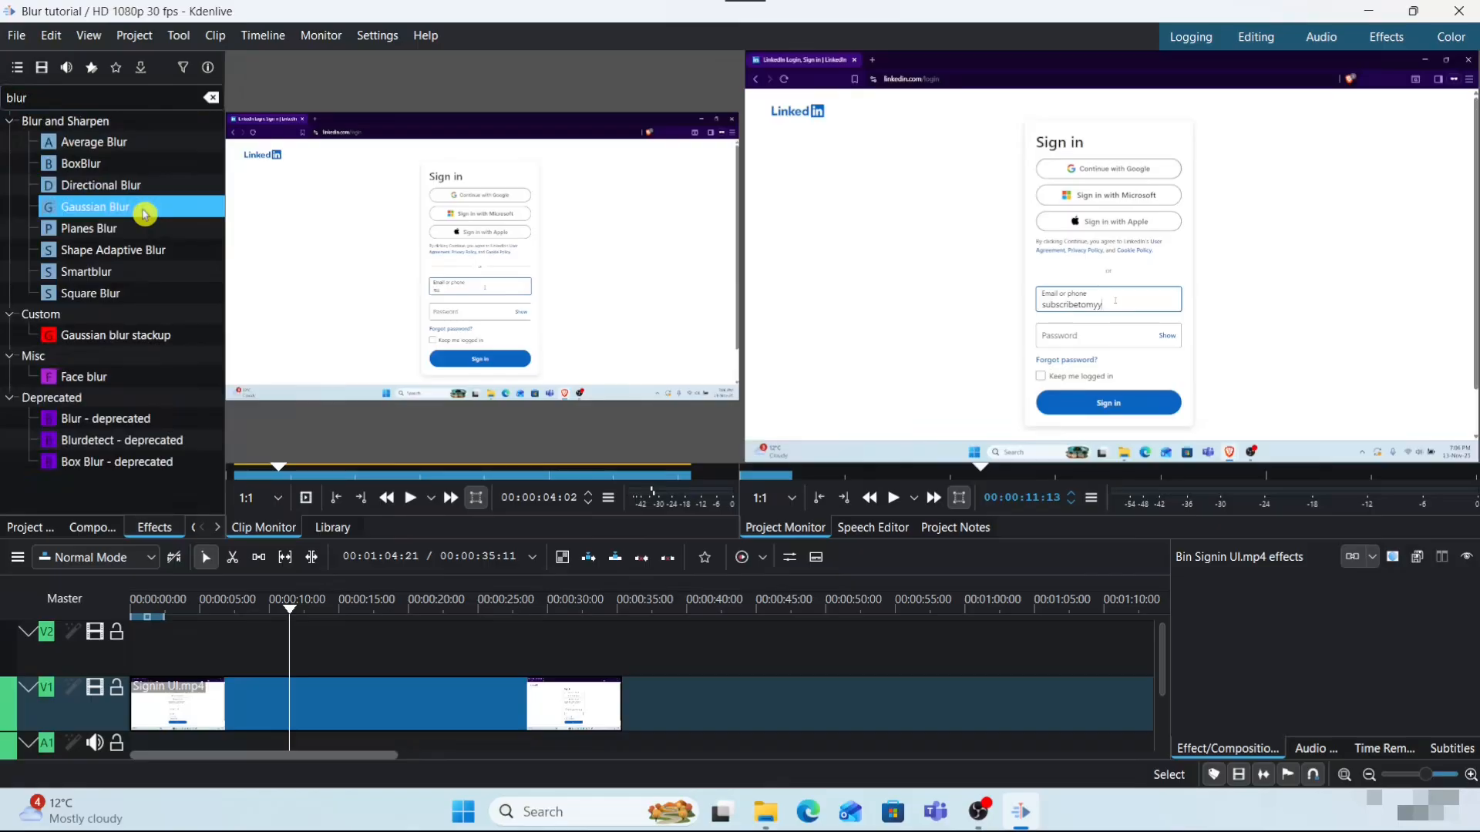
pyautogui.moveTo(146, 214); pyautogui.dragTo(385, 709)
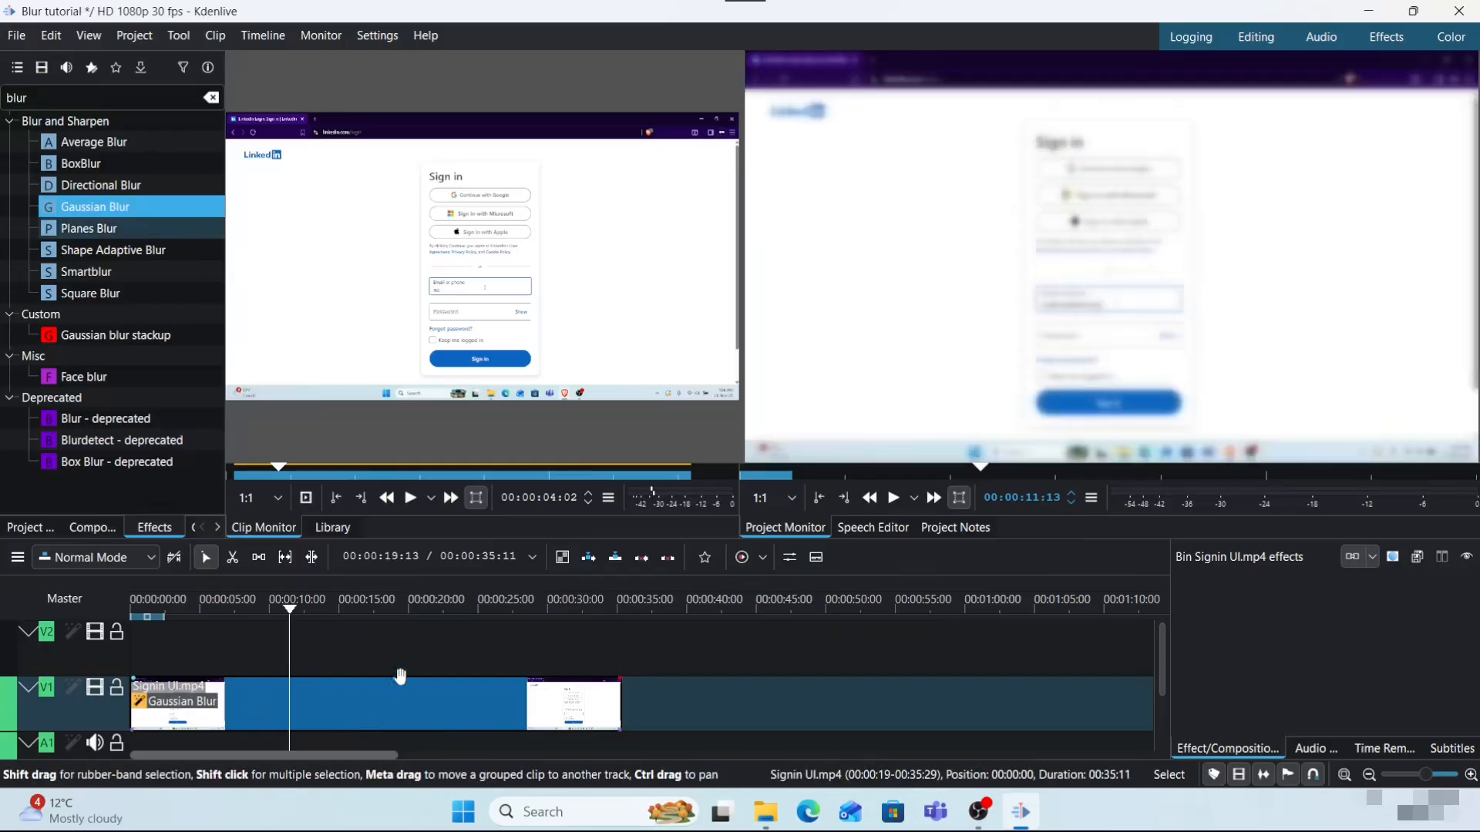
pyautogui.click(400, 706)
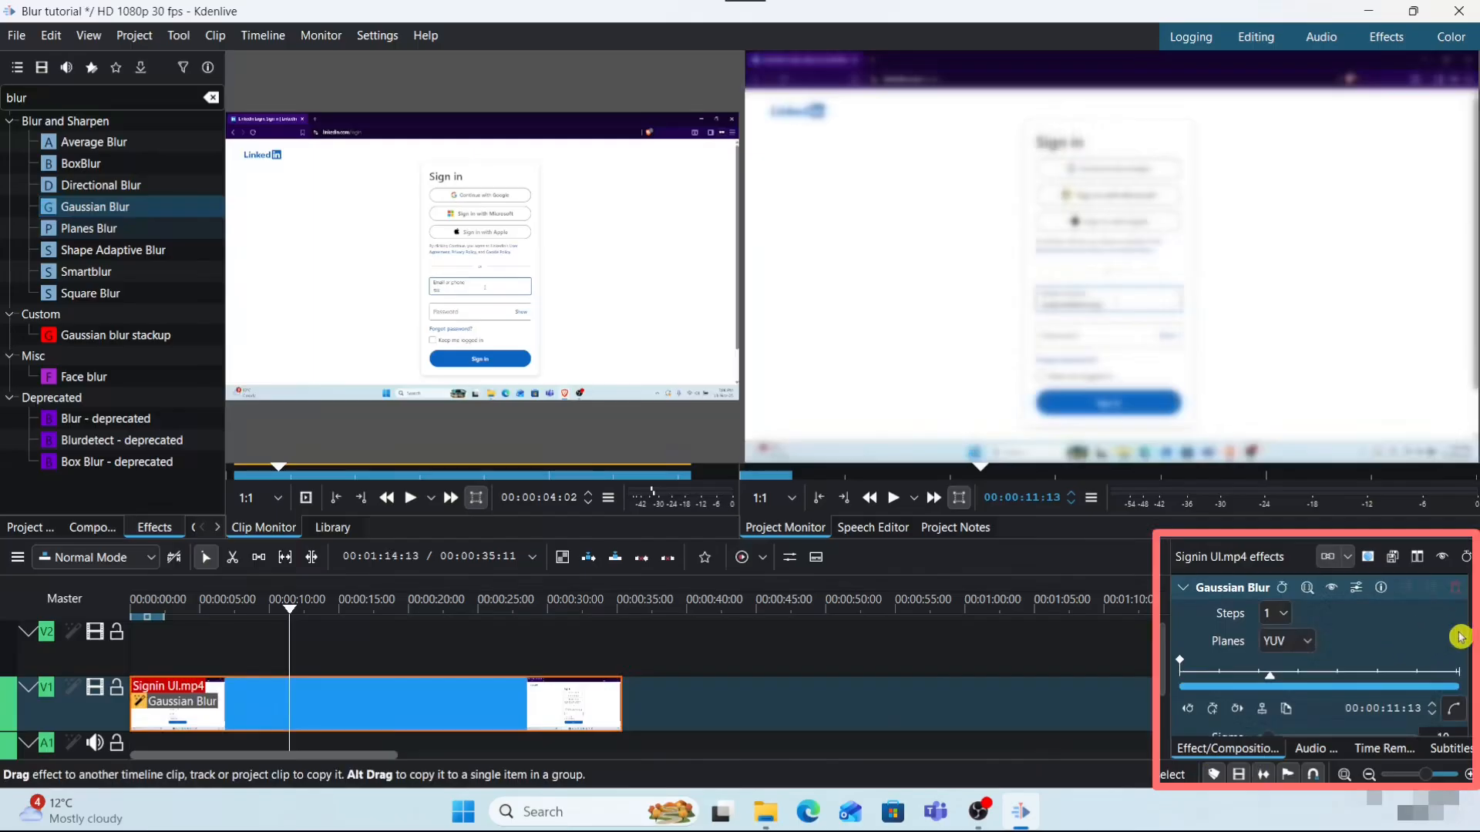
# - Set the Gaussian Blur's Sigma and Vertical Sigma to 20 and play back the blurred clip
pyautogui.moveTo(1474, 636); pyautogui.dragTo(1472, 664)
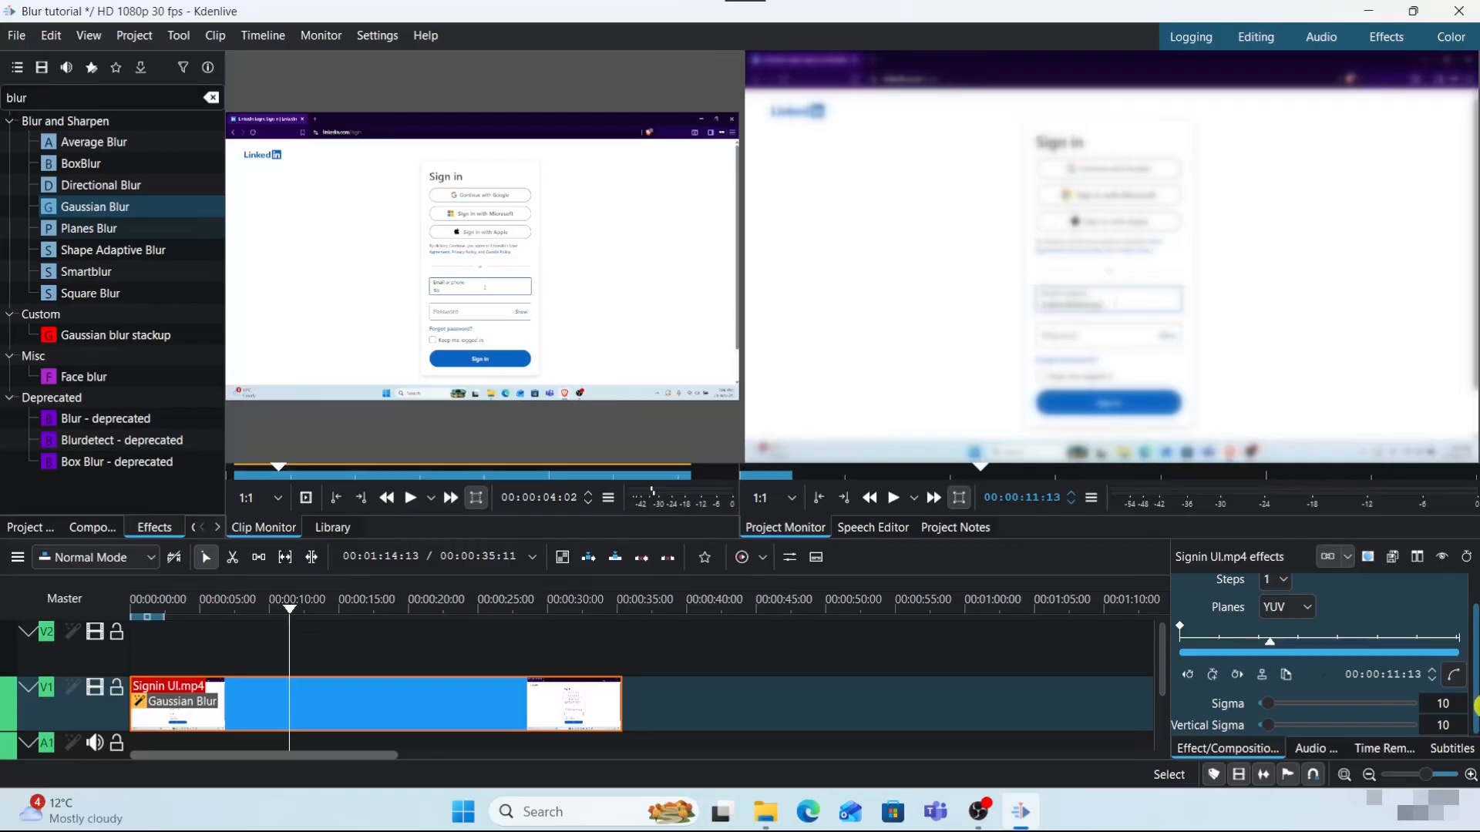
pyautogui.moveTo(1268, 703)
pyautogui.mouseDown()
pyautogui.moveTo(1291, 706)
pyautogui.moveTo(1285, 734)
pyautogui.moveTo(1261, 728)
pyautogui.moveTo(1264, 704)
pyautogui.moveTo(1279, 727)
pyautogui.mouseUp()
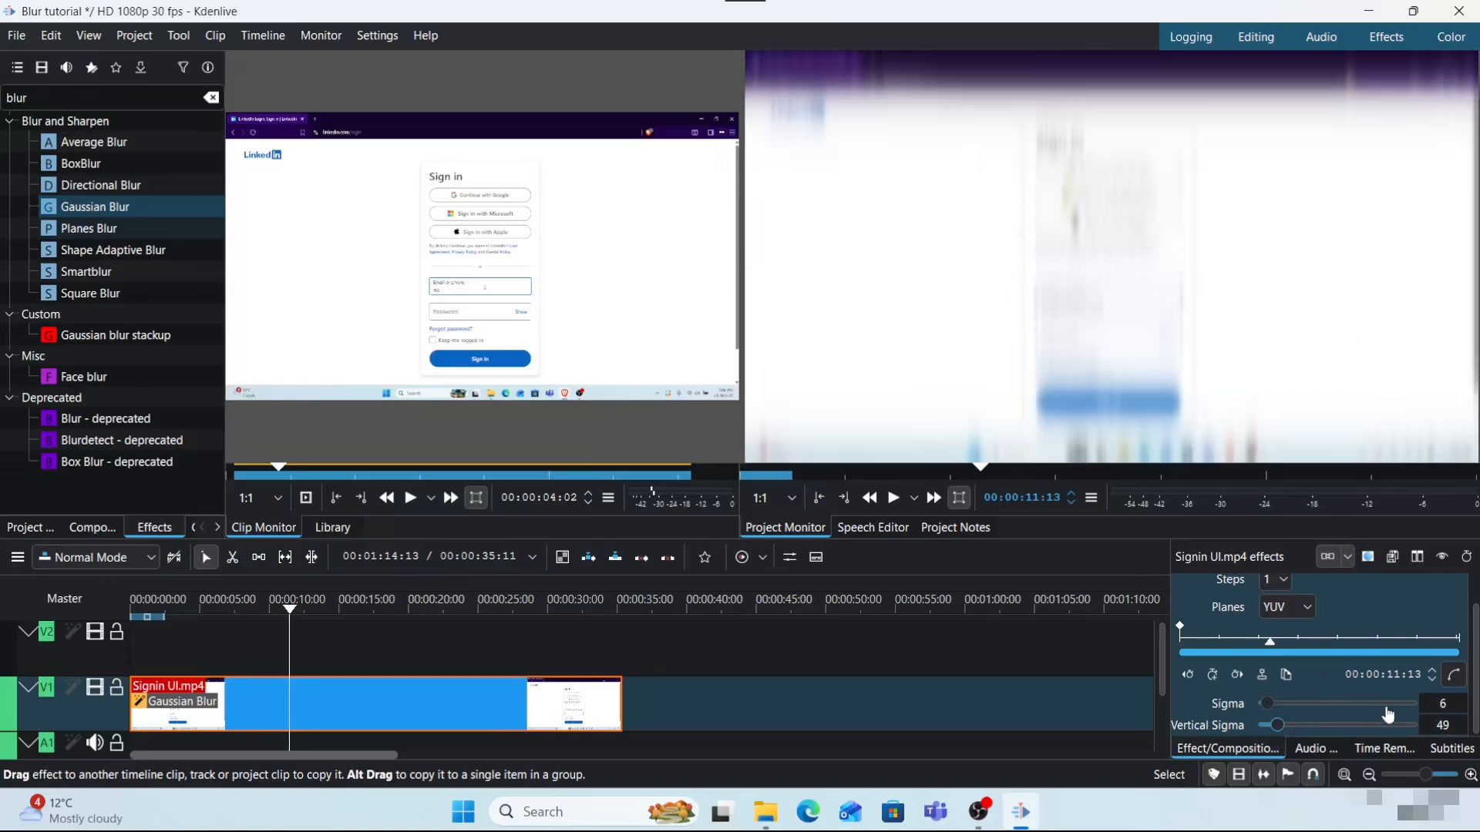
pyautogui.click(1274, 725)
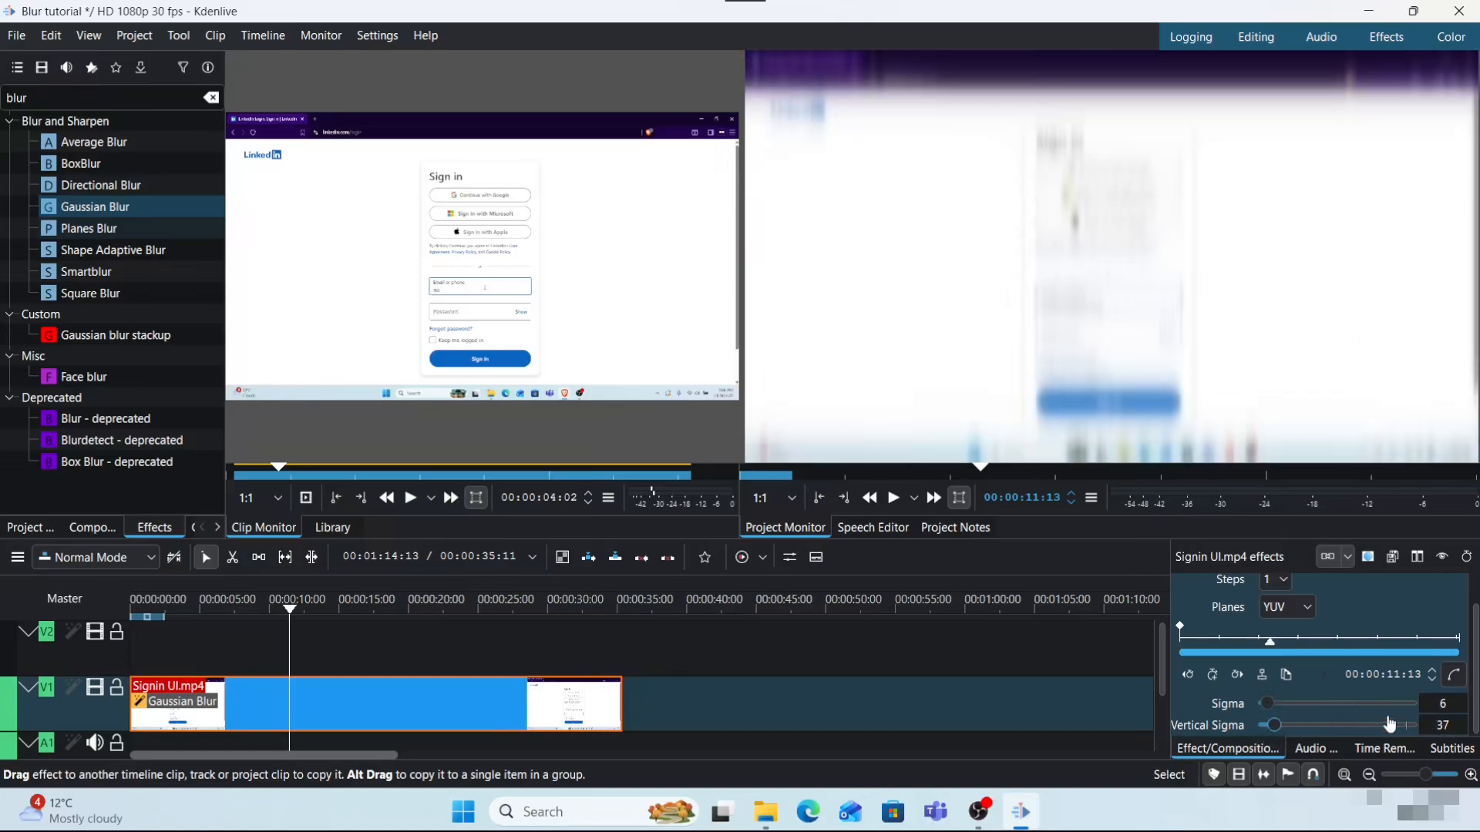
pyautogui.doubleClick(1440, 704)
pyautogui.write('20')
pyautogui.doubleClick(1435, 725)
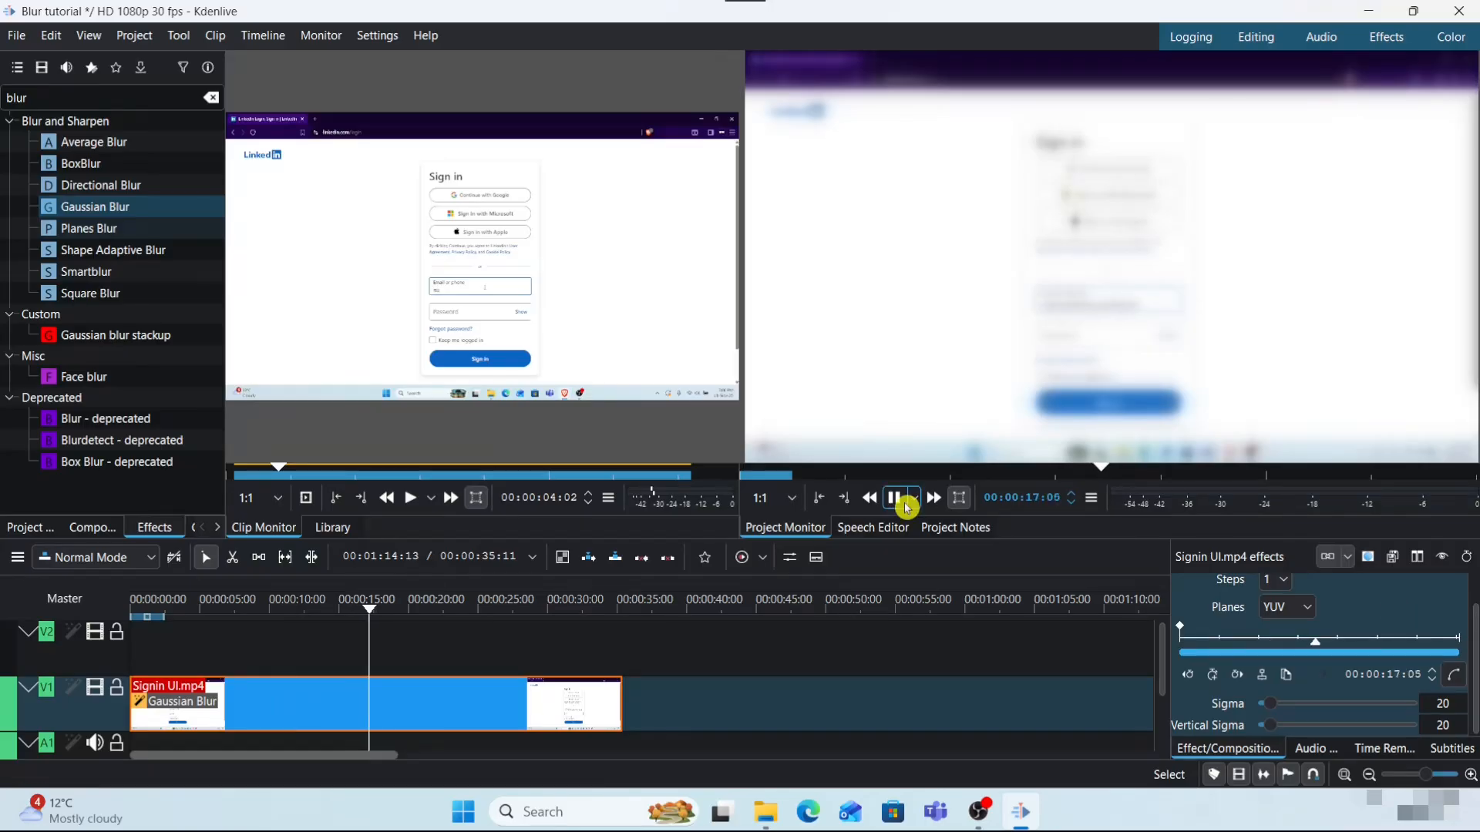
pyautogui.click(906, 508)
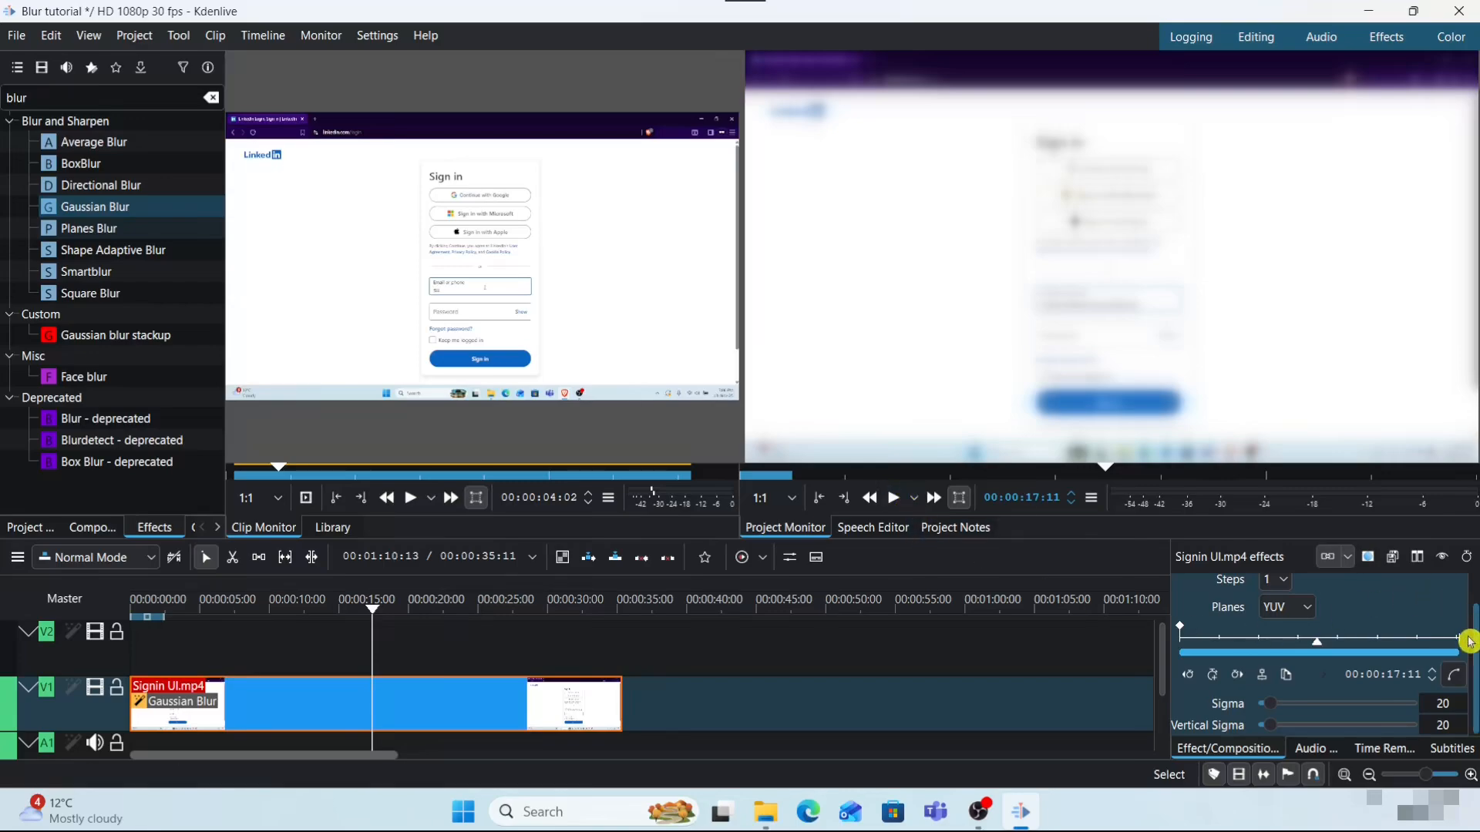
# - Delete the Gaussian Blur effect from the Signin UI.mp4 clip
pyautogui.scroll(2, 1474, 641)
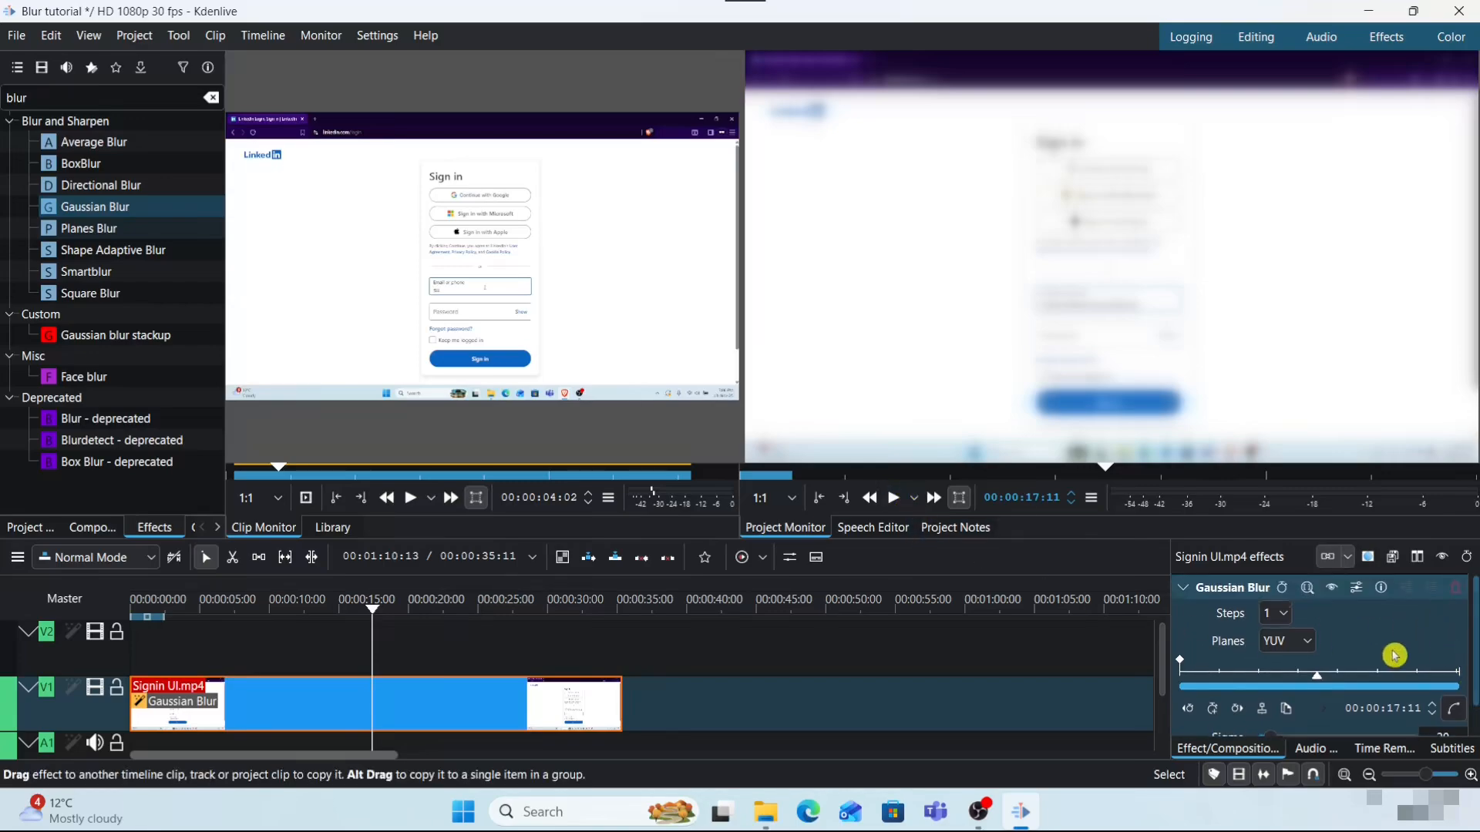
pyautogui.click(1456, 590)
# - Split the Signin UI.mp4 clip at 00:00:02:03 and apply Gaussian Blur to the part after the cut
pyautogui.click(160, 614)
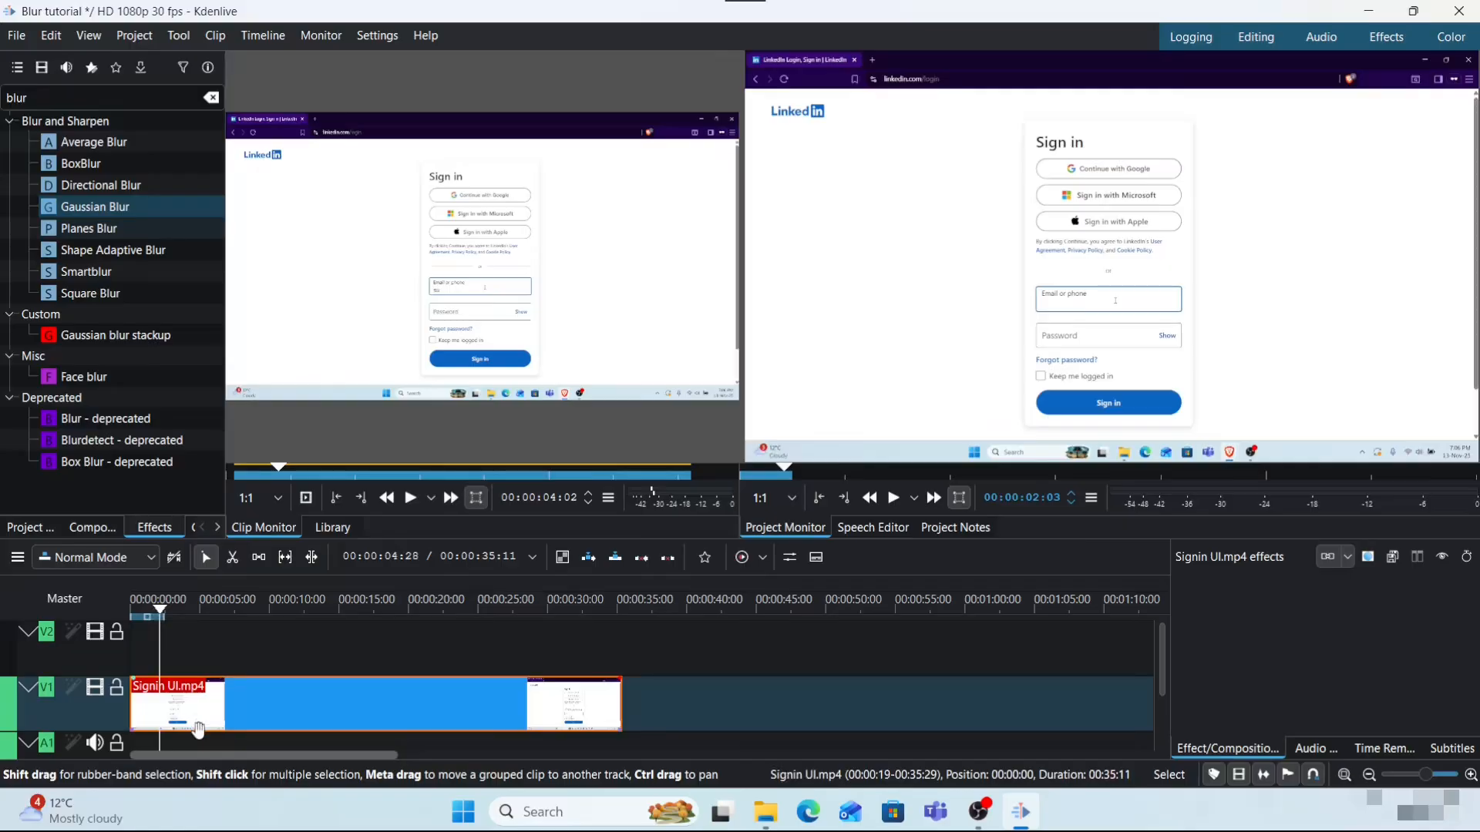
pyautogui.hotkey('shift', 'r')
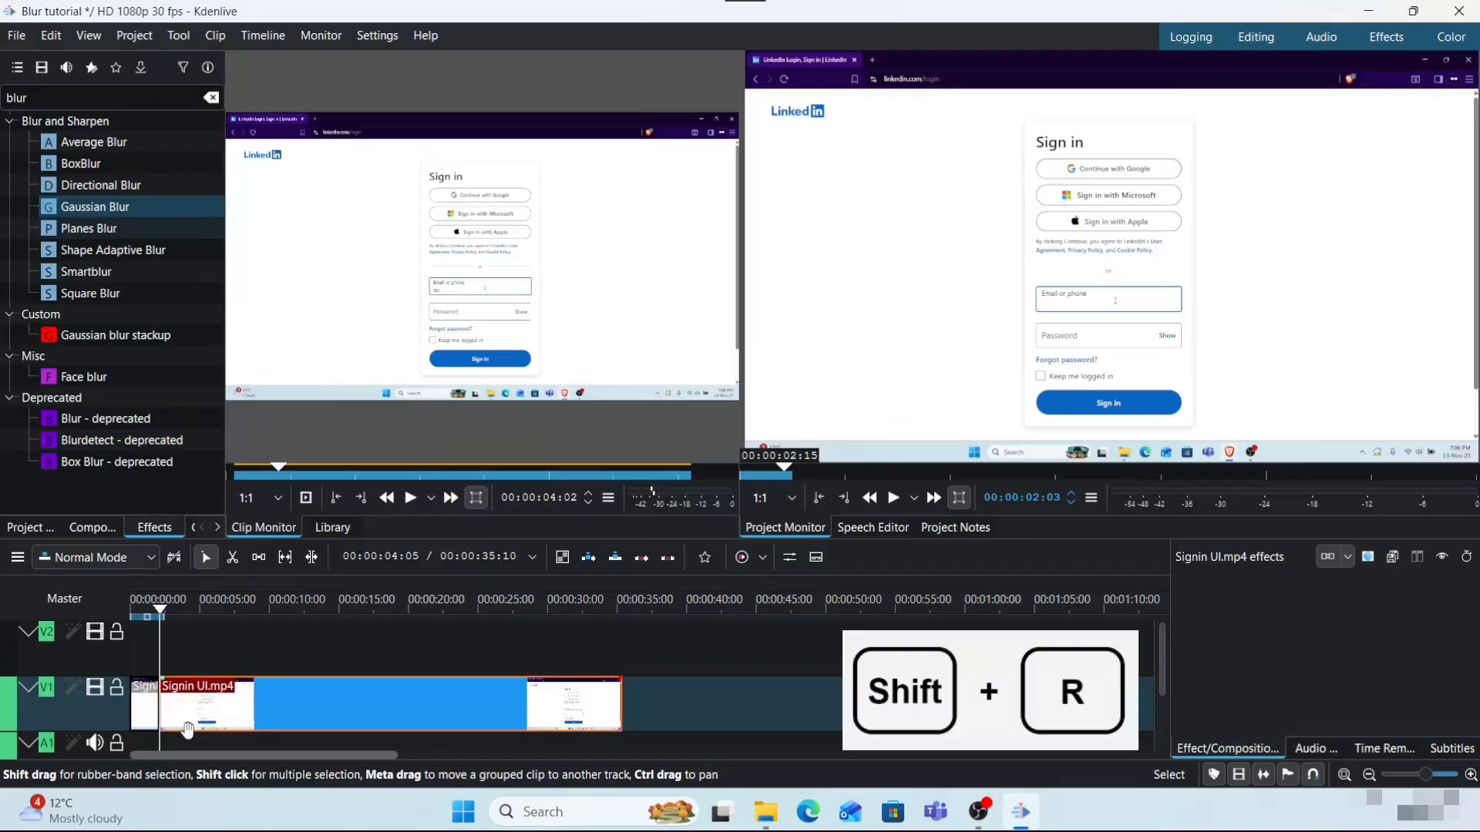
pyautogui.moveTo(50, 208); pyautogui.dragTo(202, 698)
# - Play the timeline from its start to check the change from the clear part to the blurred part
pyautogui.click(163, 613)
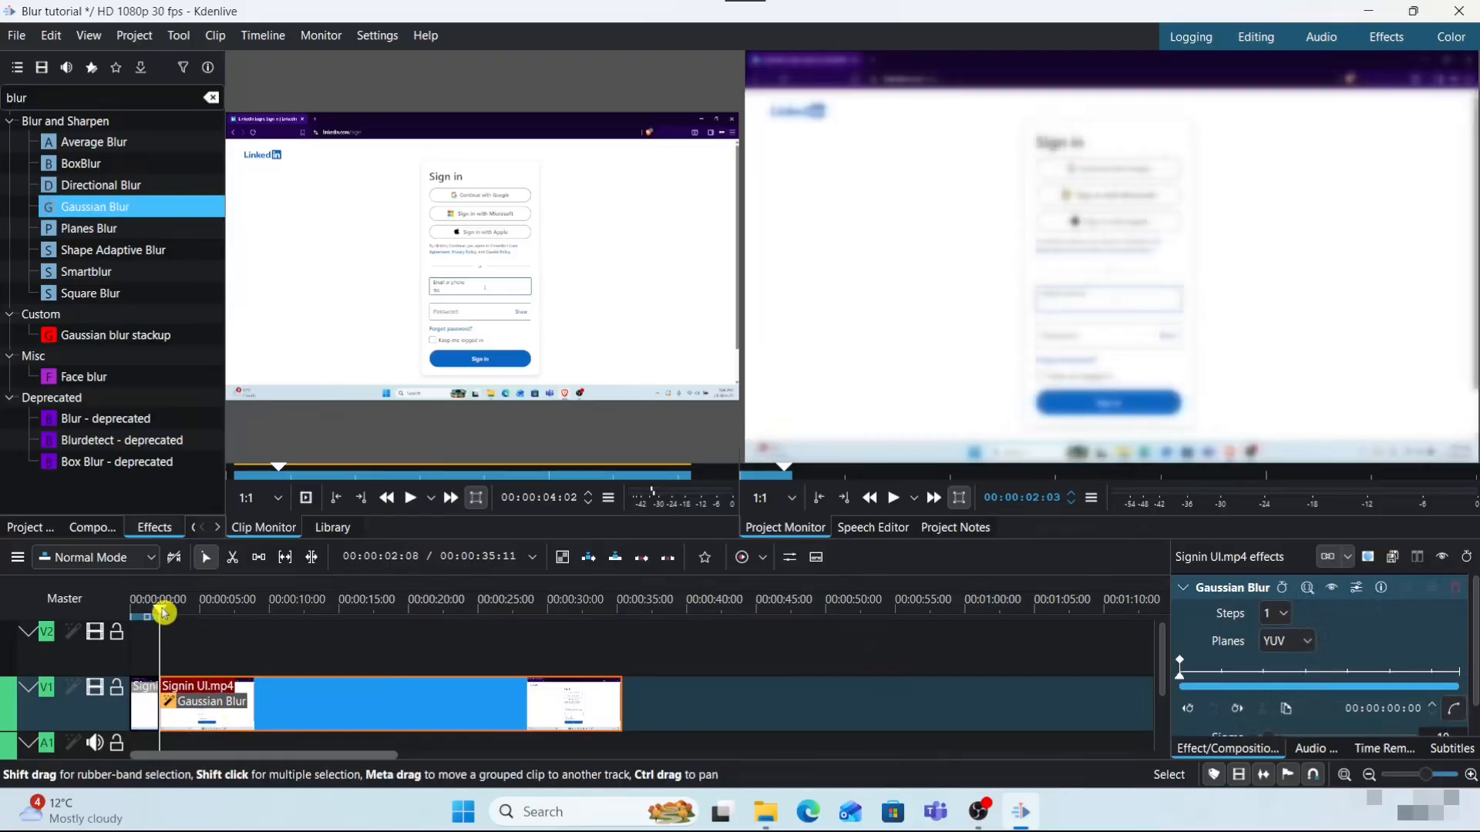
pyautogui.moveTo(164, 613); pyautogui.dragTo(132, 613)
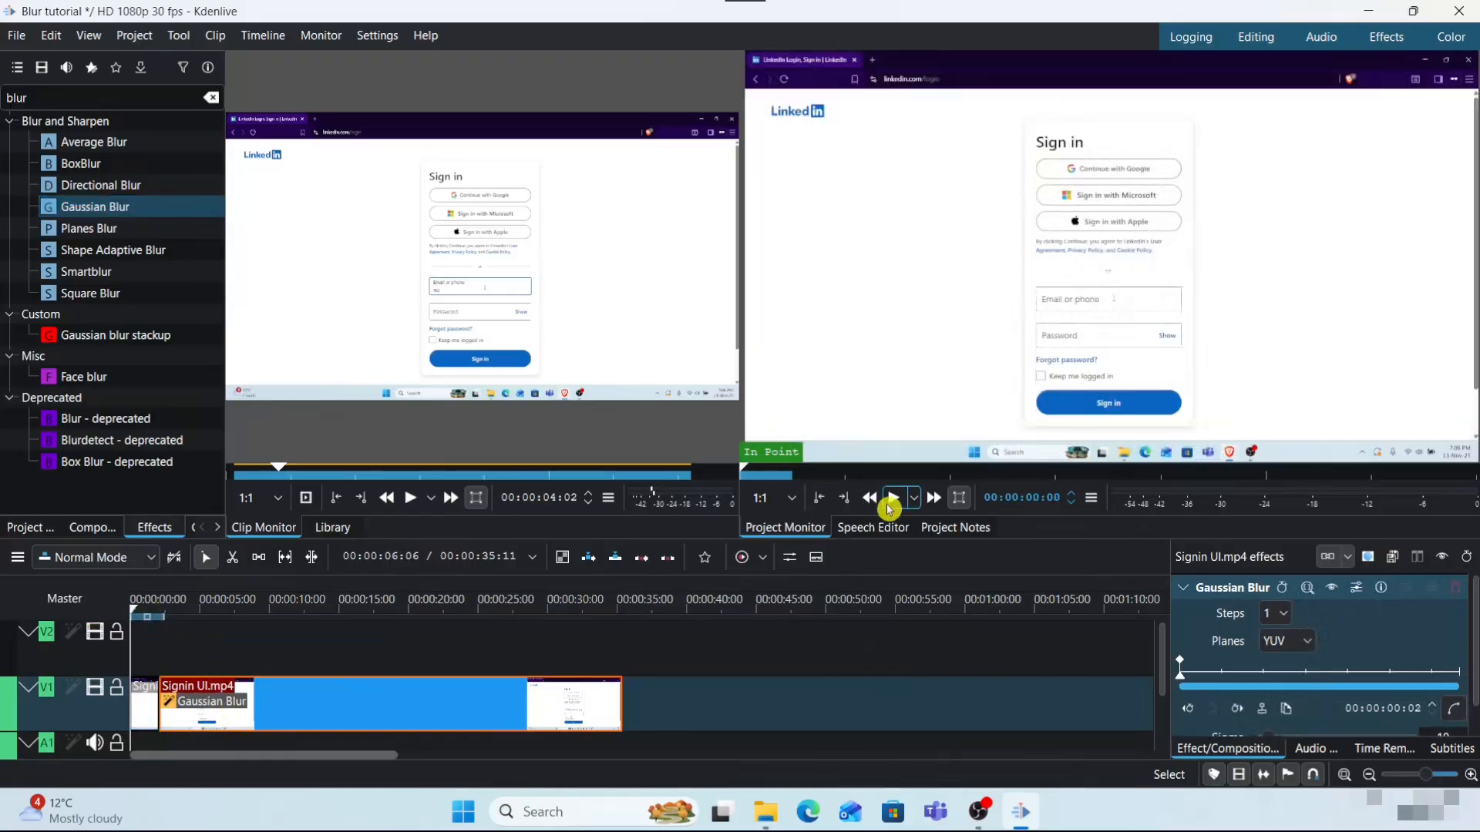
pyautogui.click(892, 501)
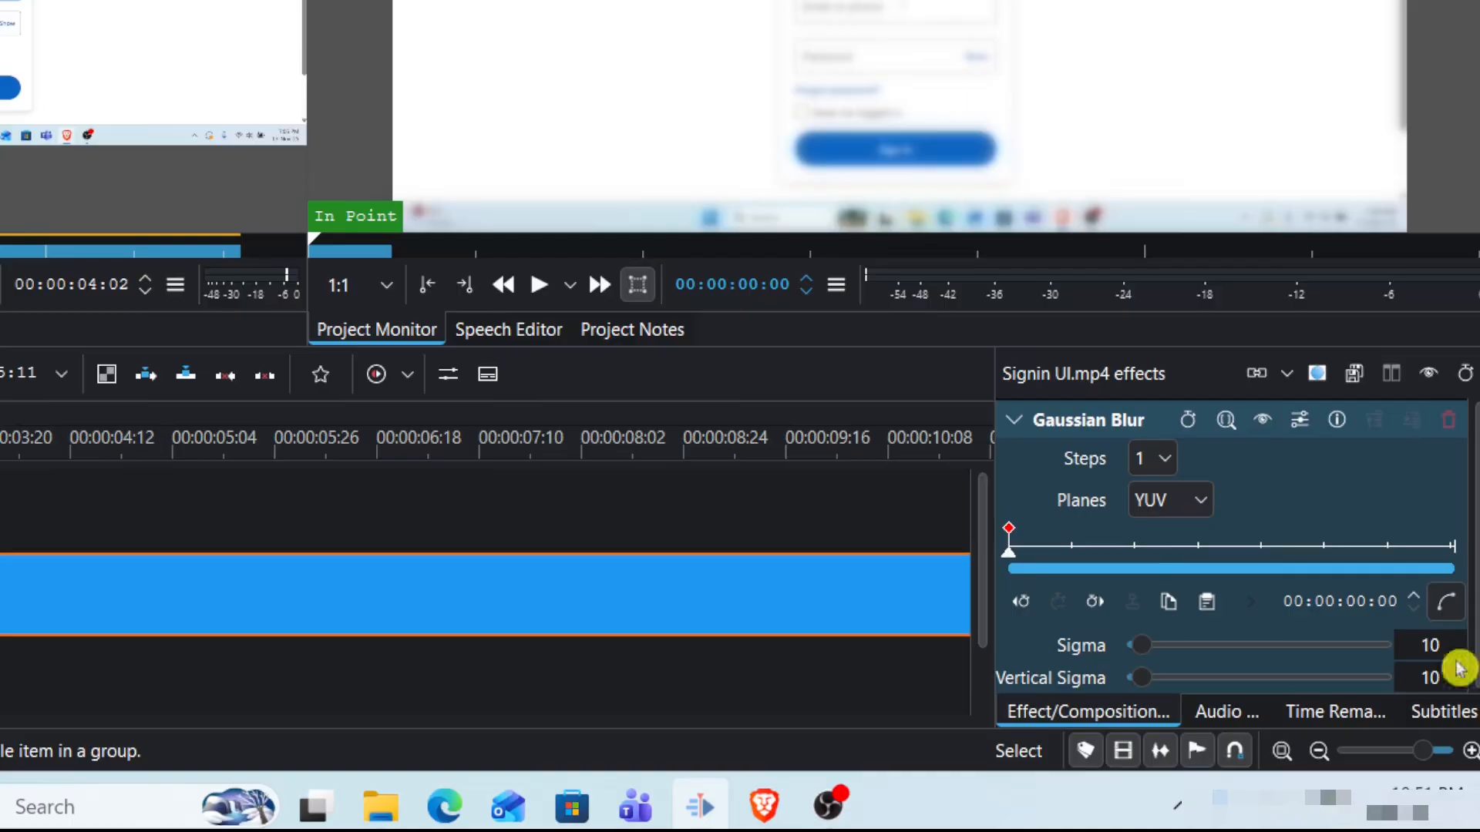
# - Set the Gaussian Blur's Sigma and Vertical Sigma to 0 at the clip's start and add a keyframe at about 00:00:02:15
pyautogui.doubleClick(1429, 645)
pyautogui.write('0')
pyautogui.press('Tab')
pyautogui.write('0')
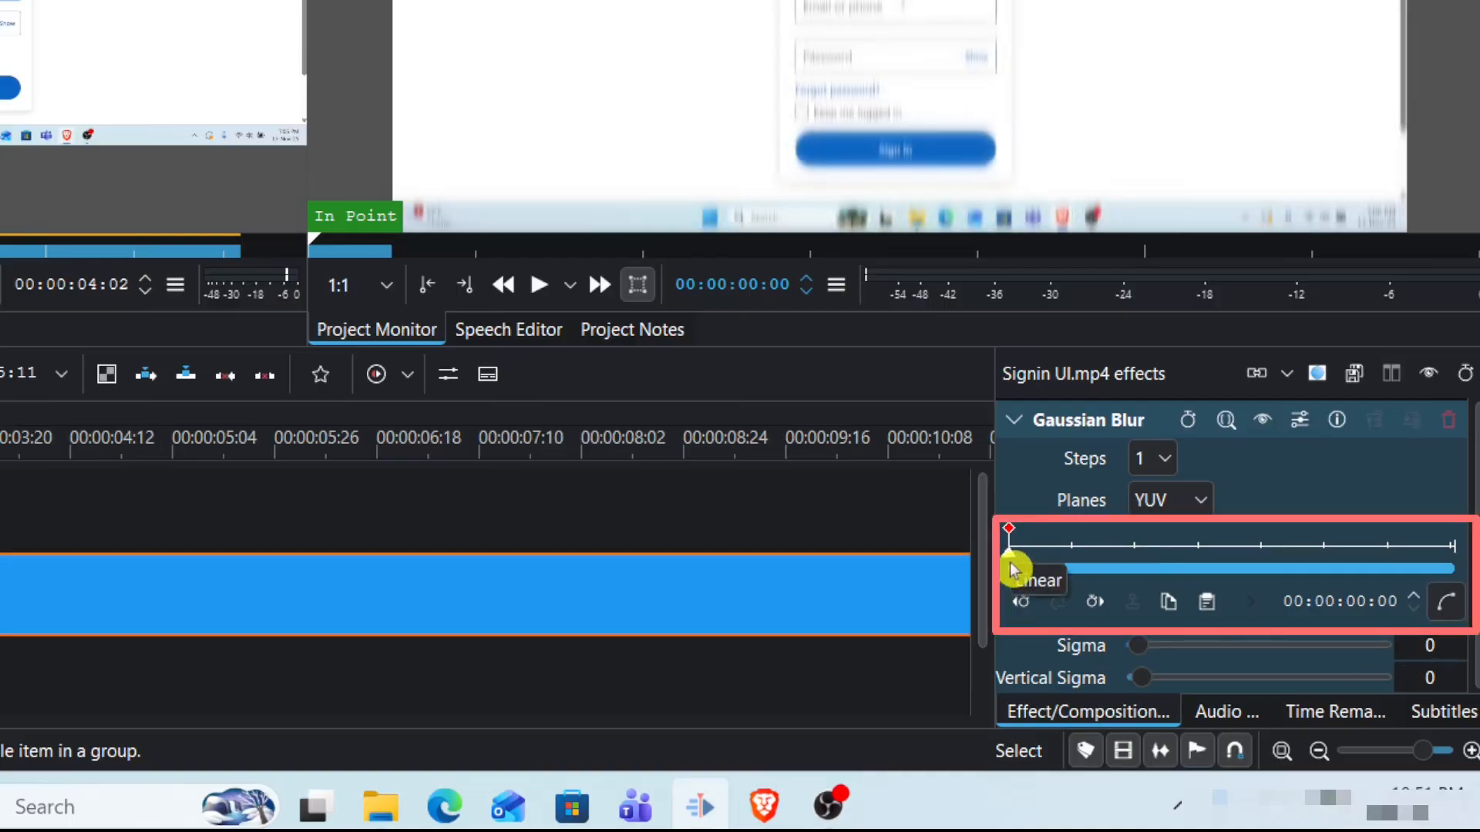
pyautogui.moveTo(1010, 558); pyautogui.dragTo(1041, 571)
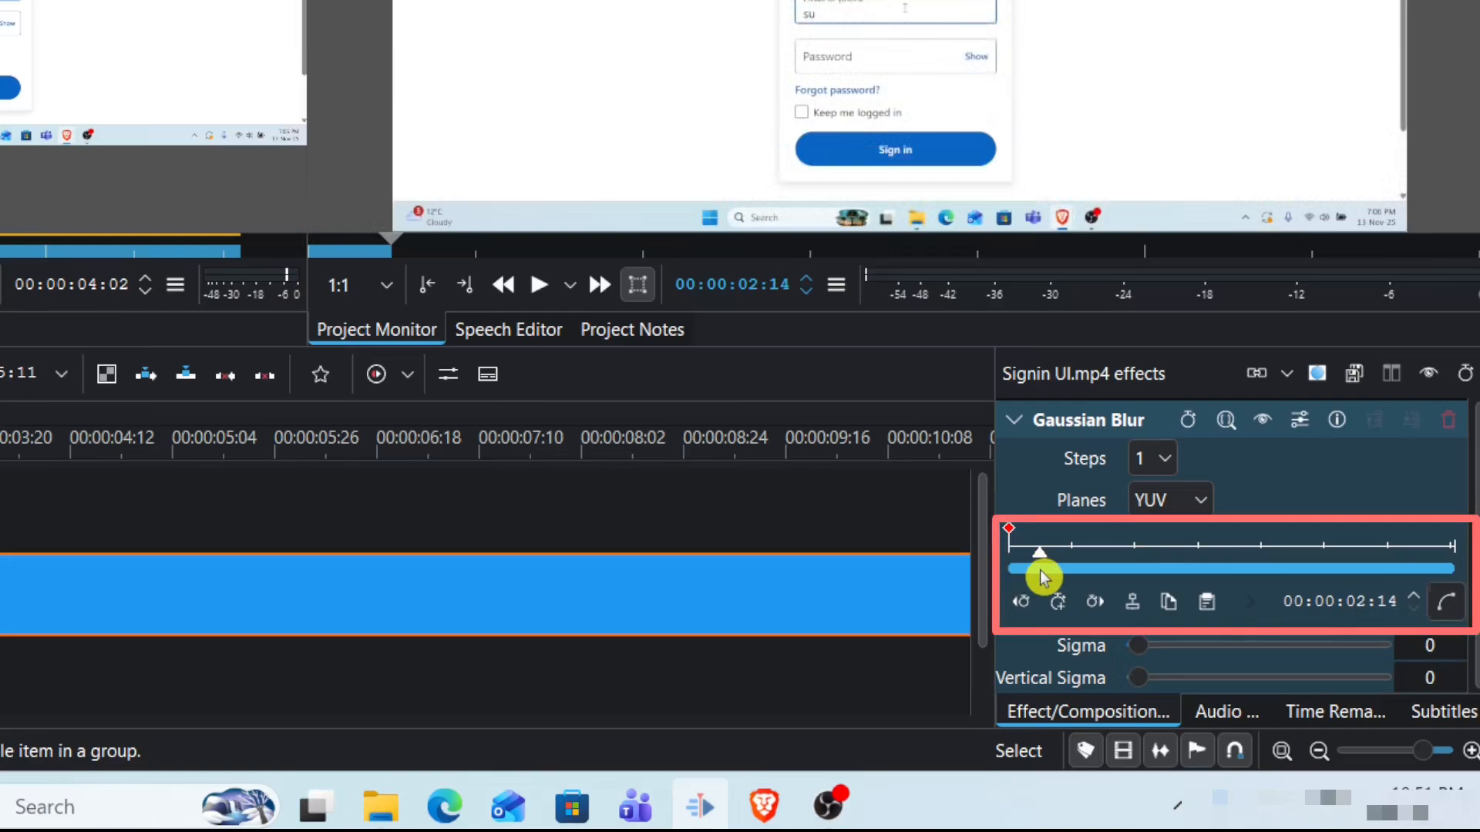
pyautogui.click(1052, 601)
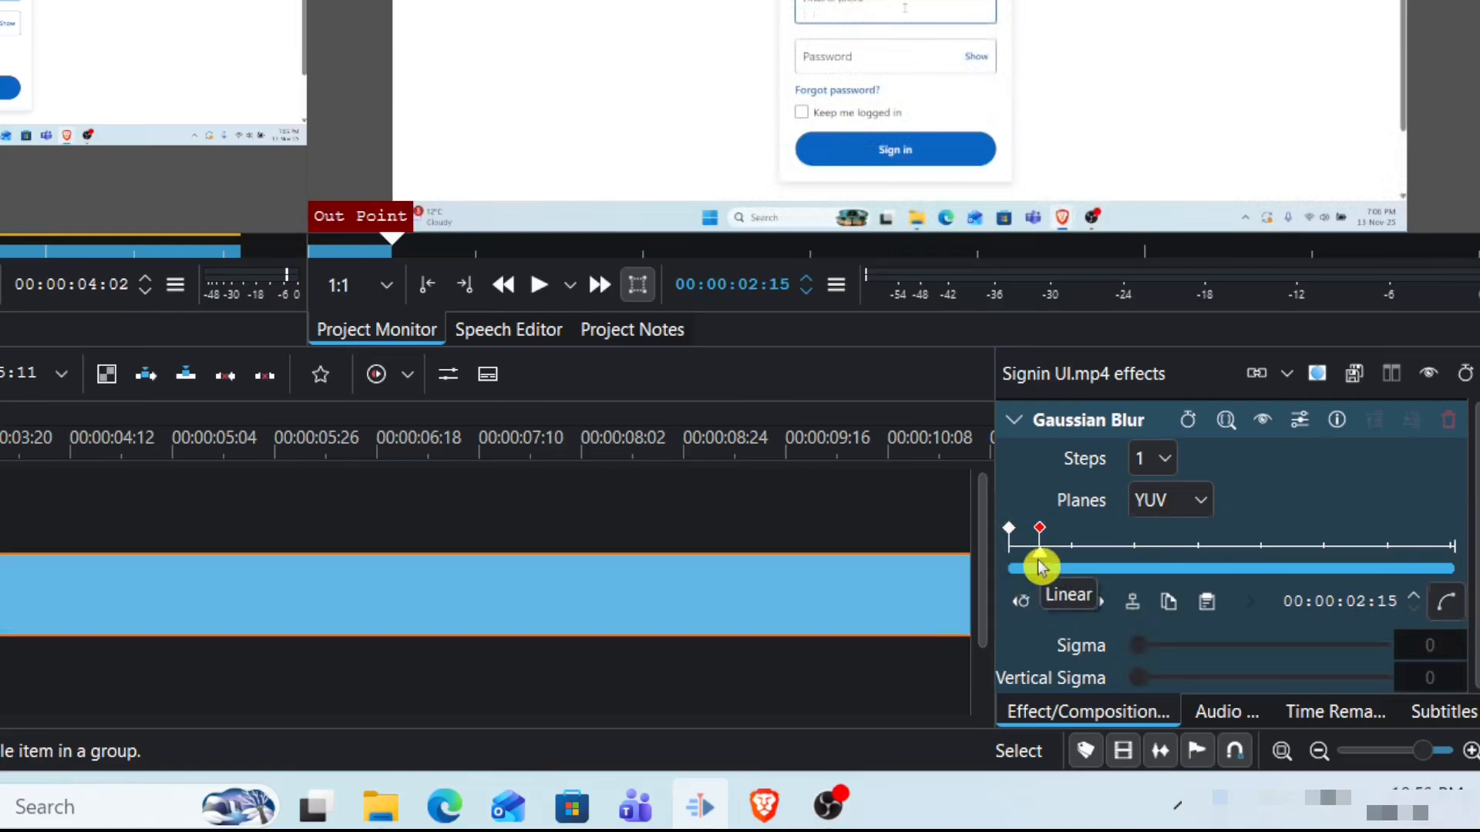
# - Enter 0 for both sigma values on the Gaussian Blur's first keyframe at 00:00:00:00
pyautogui.doubleClick(1441, 647)
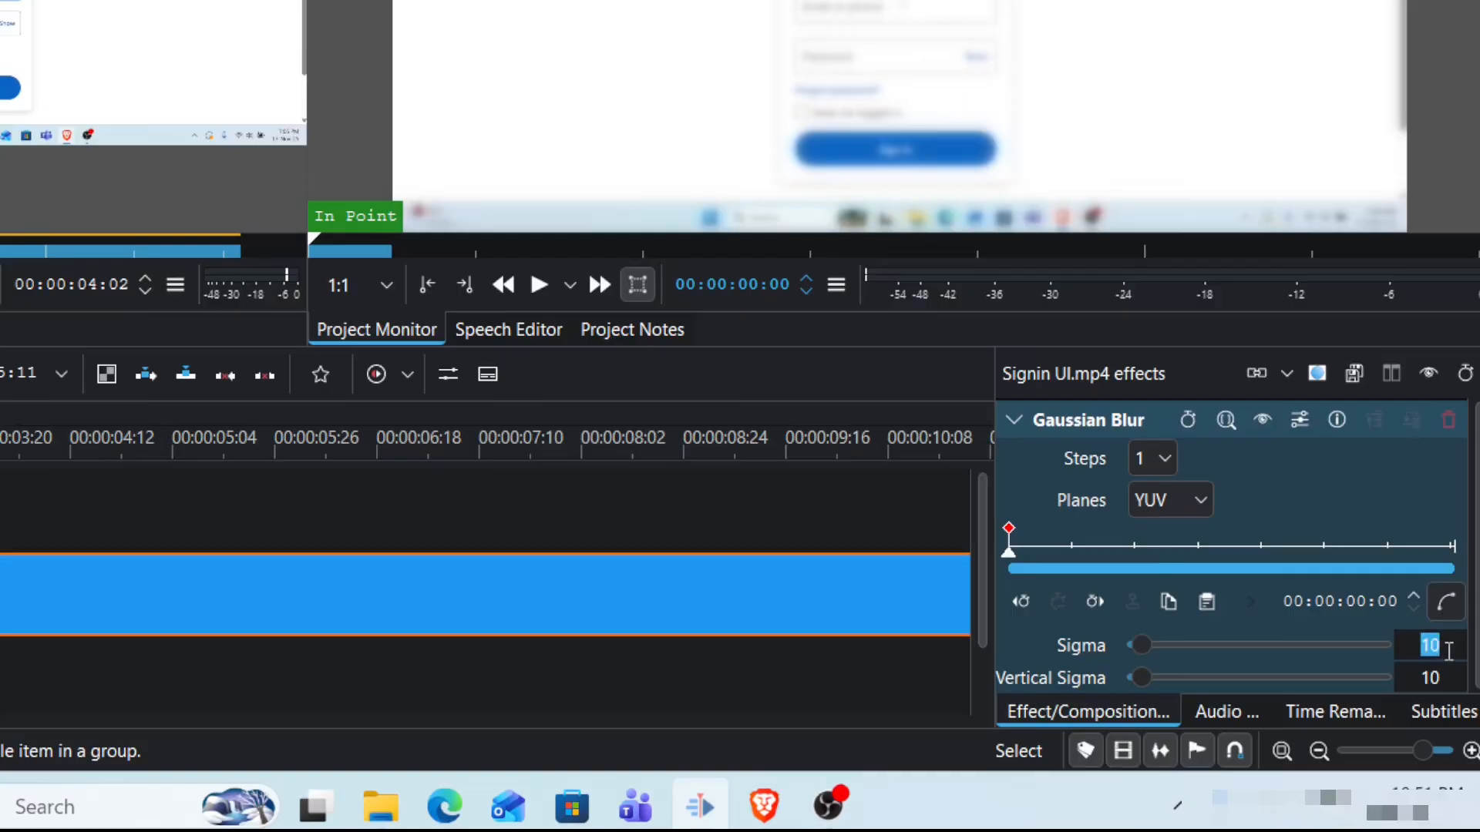
pyautogui.write('0')
pyautogui.doubleClick(1442, 676)
pyautogui.write('0')
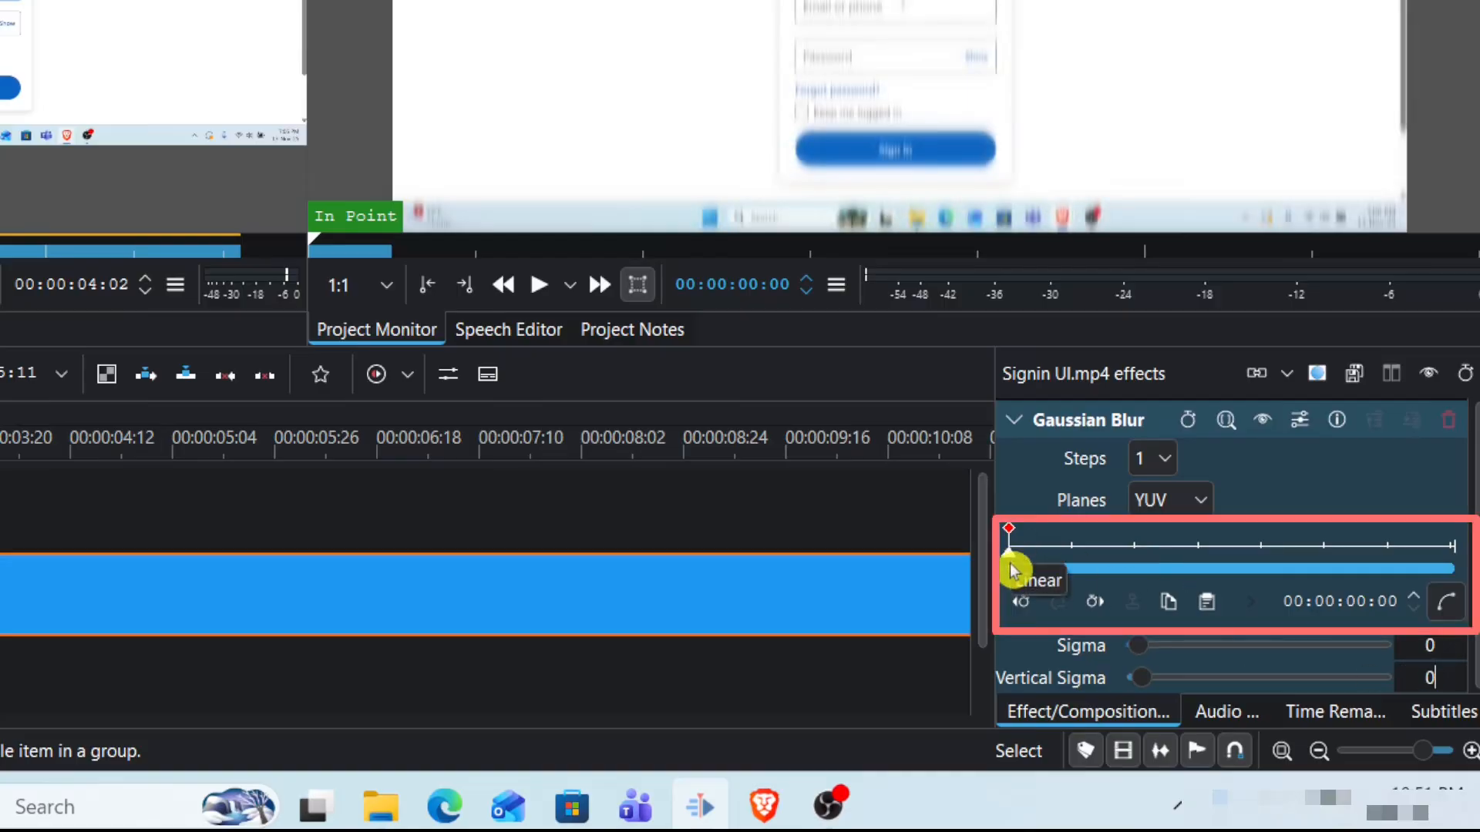
pyautogui.press('space')
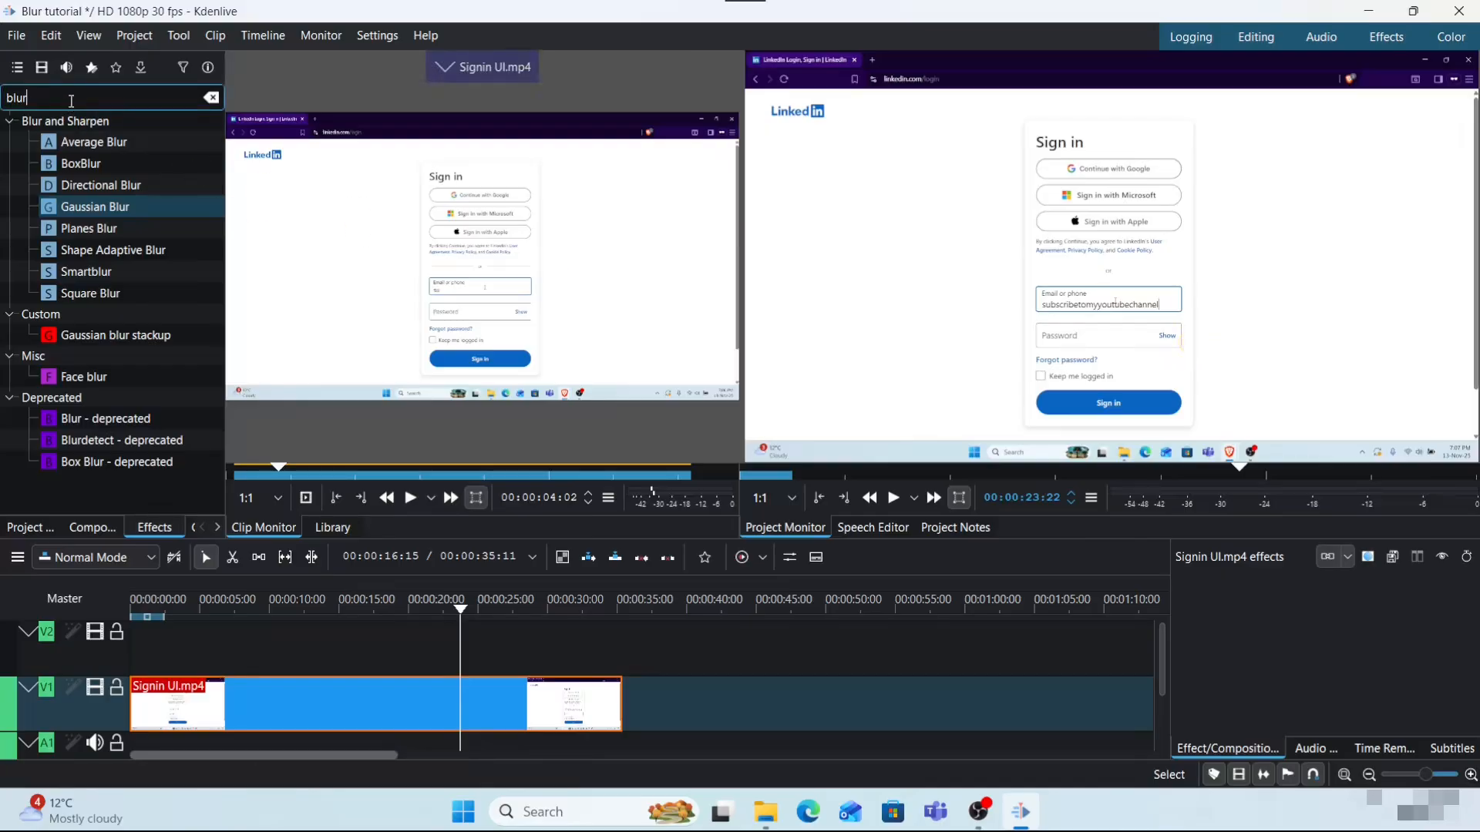
# - Search the effects for "obs" and apply the Obscure effect to the Signin UI.mp4 clip
pyautogui.press('BackSpace')
pyautogui.press('BackSpace')
pyautogui.press('BackSpace')
pyautogui.press('BackSpace')
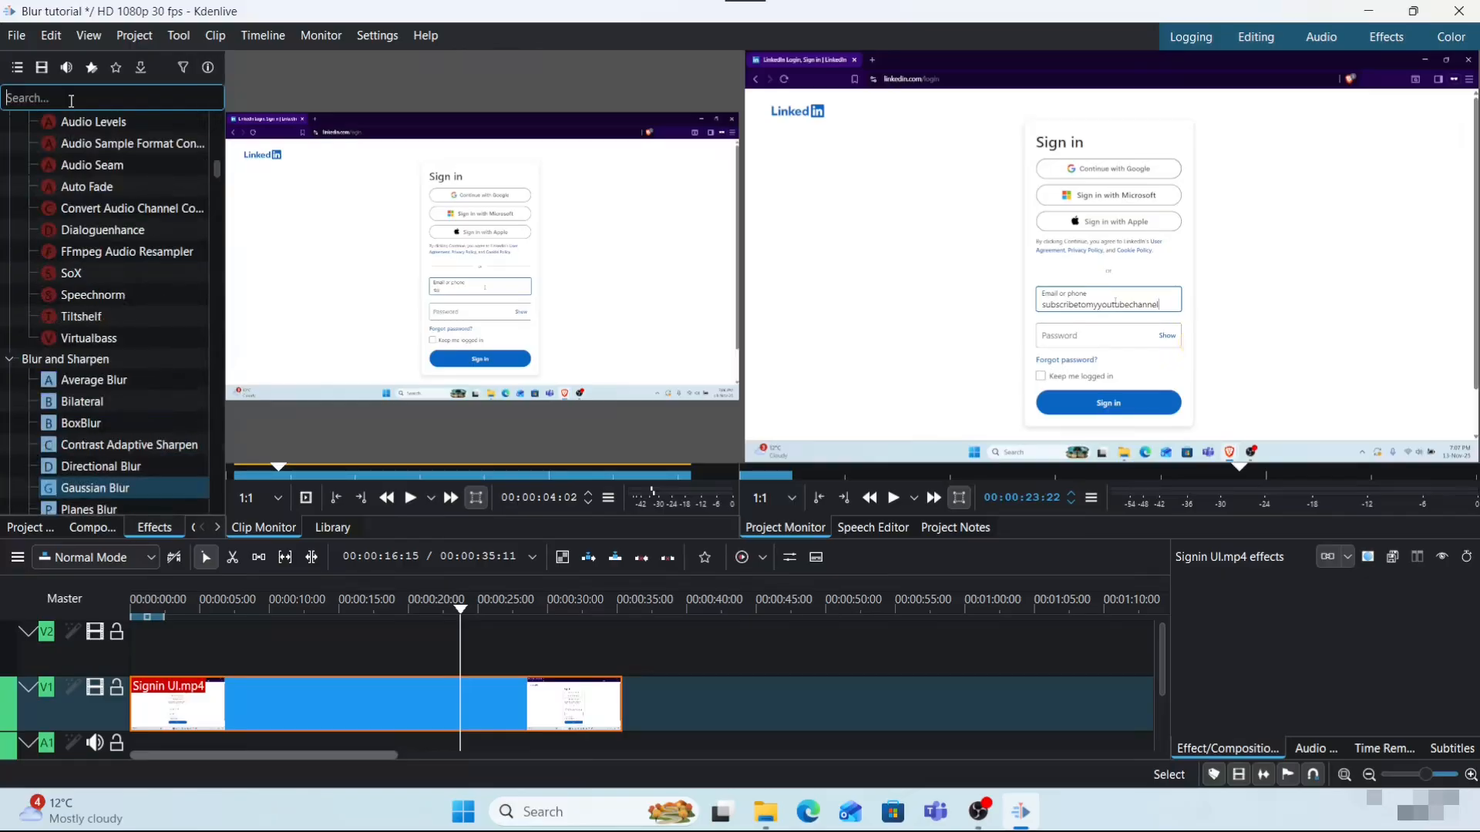
pyautogui.write('ob')
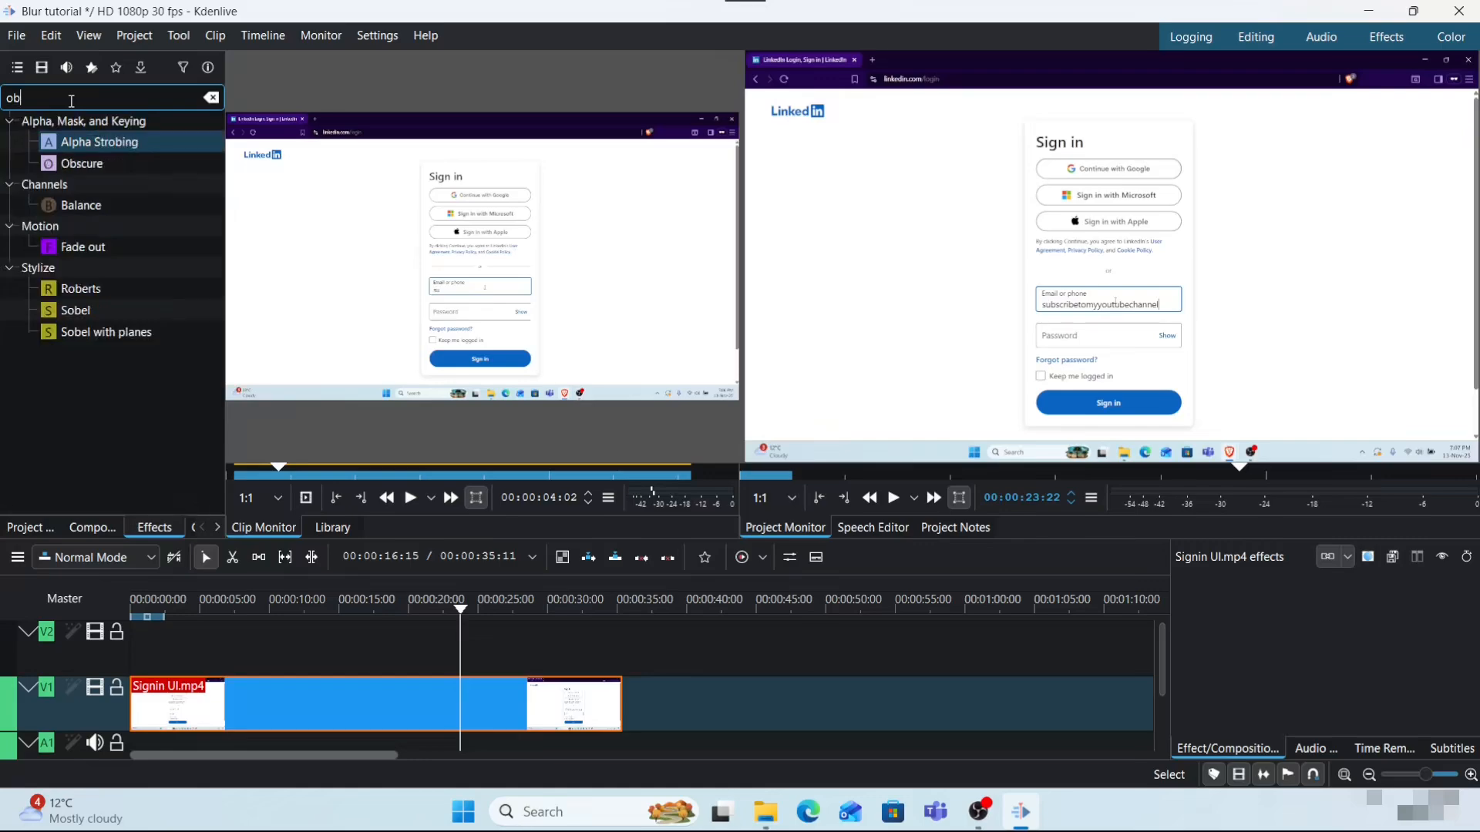
pyautogui.write('s')
pyautogui.moveTo(100, 142); pyautogui.dragTo(271, 712)
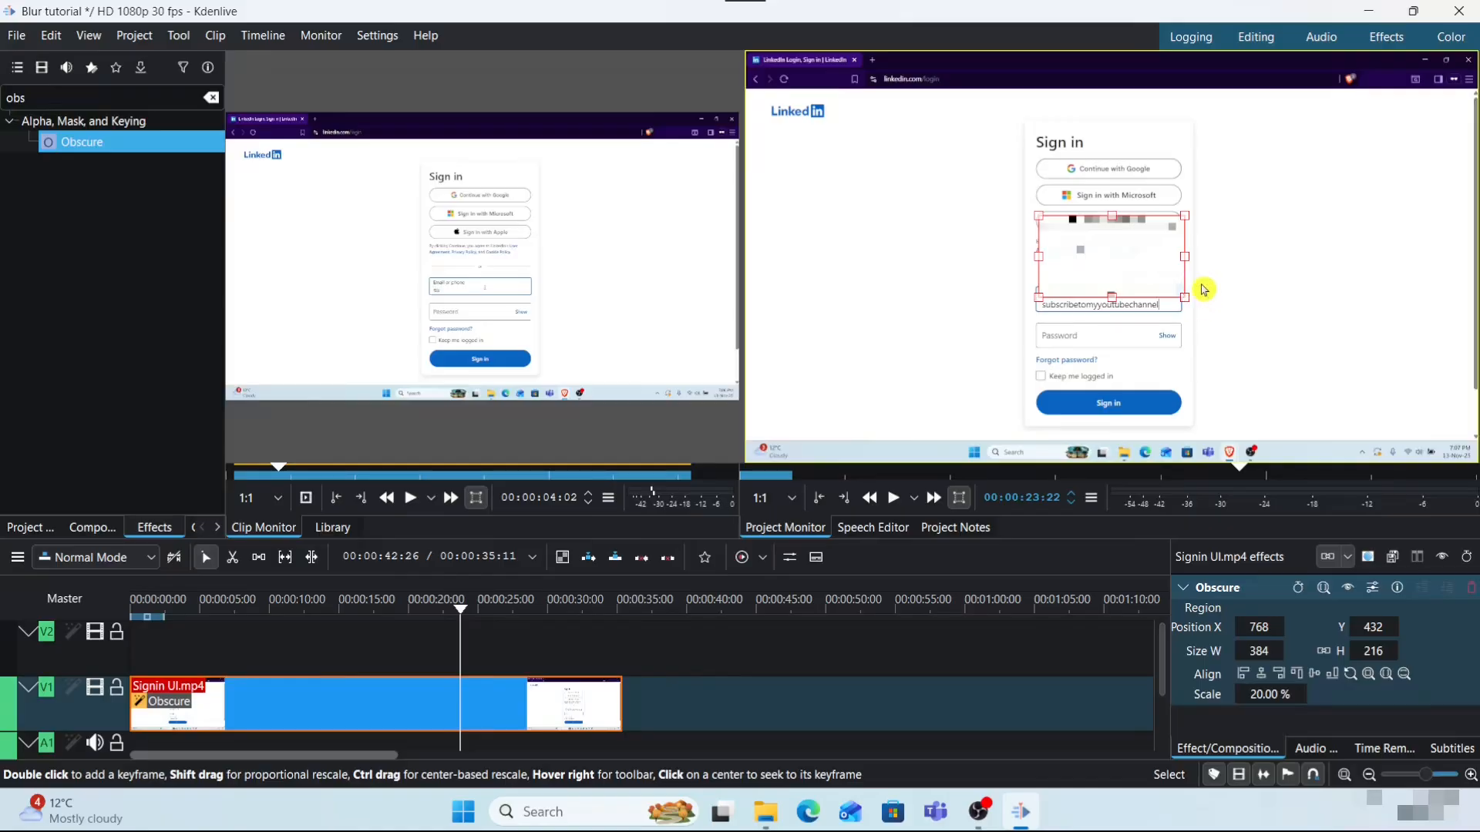
# - Fit the Obscure region over the e-mail field, about 356 × 53 px at X 771, Y 627
pyautogui.moveTo(1185, 297); pyautogui.dragTo(1191, 267)
pyautogui.moveTo(1039, 216); pyautogui.dragTo(1106, 286)
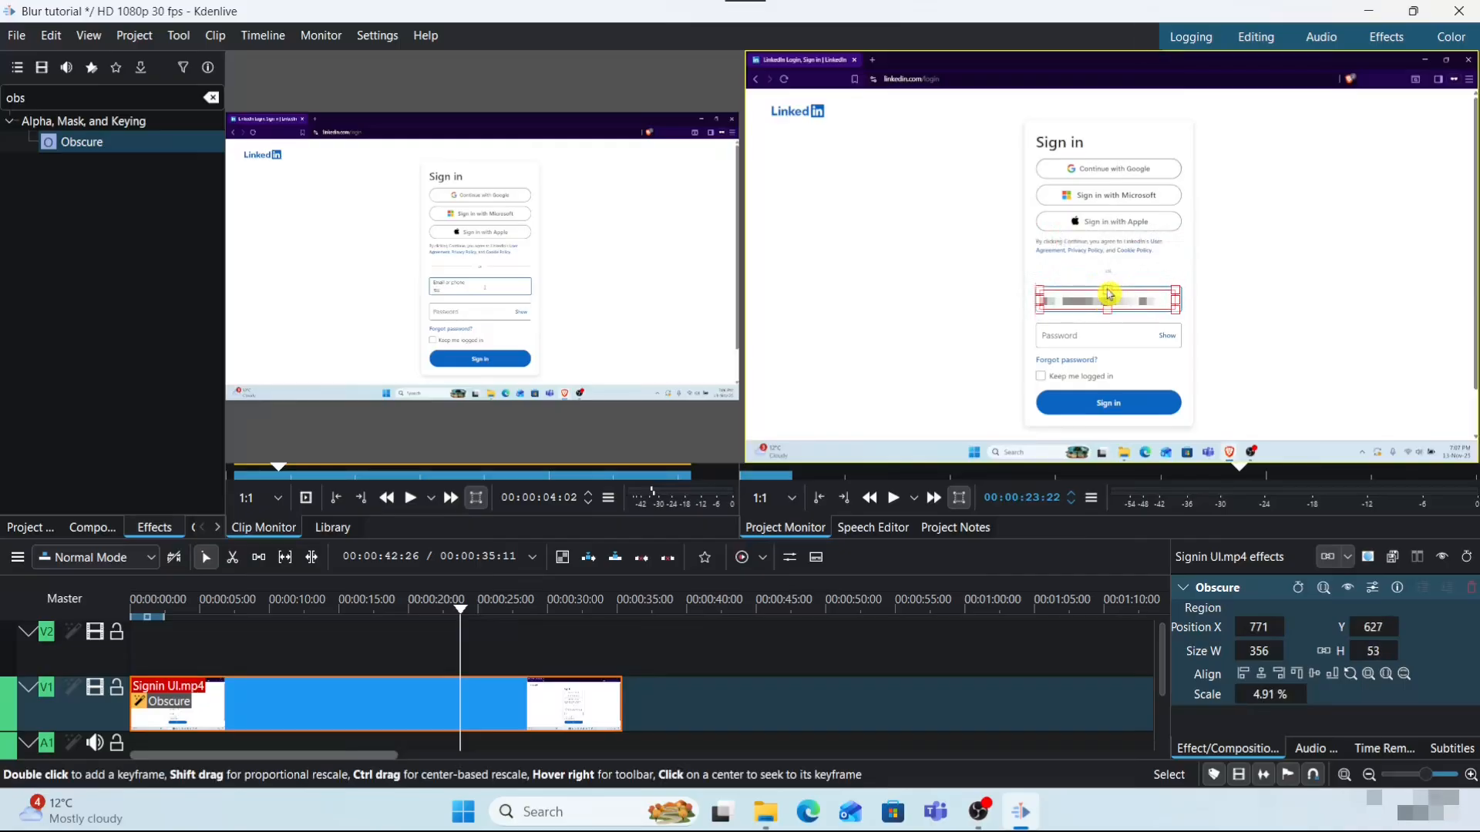
# - Apply a second Obscure effect to the Signin UI.mp4 clip and fit its region over the Password field
pyautogui.moveTo(71, 141); pyautogui.dragTo(271, 703)
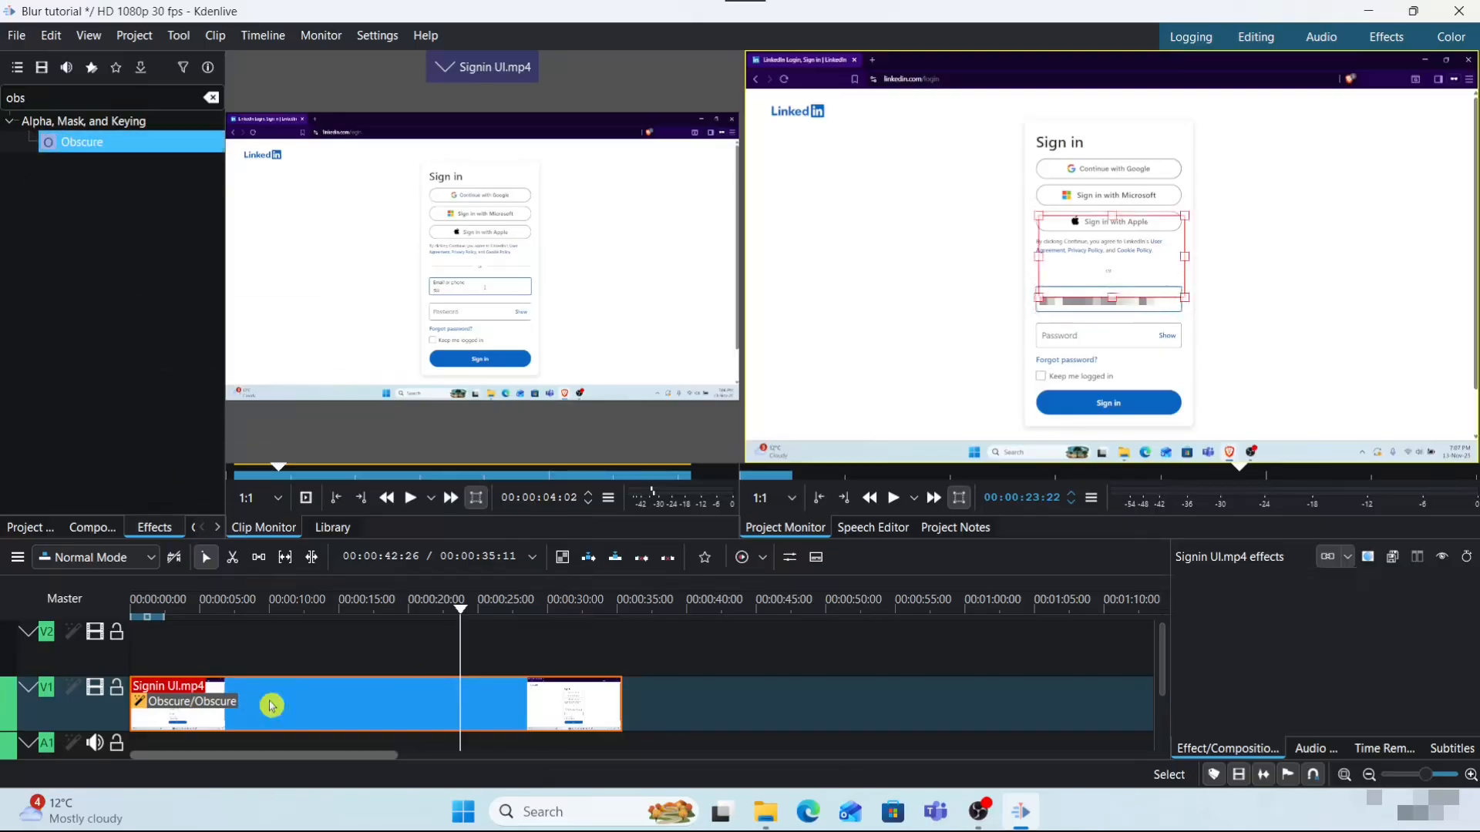
pyautogui.moveTo(1106, 272); pyautogui.dragTo(1121, 373)
pyautogui.moveTo(1124, 308); pyautogui.dragTo(1180, 332)
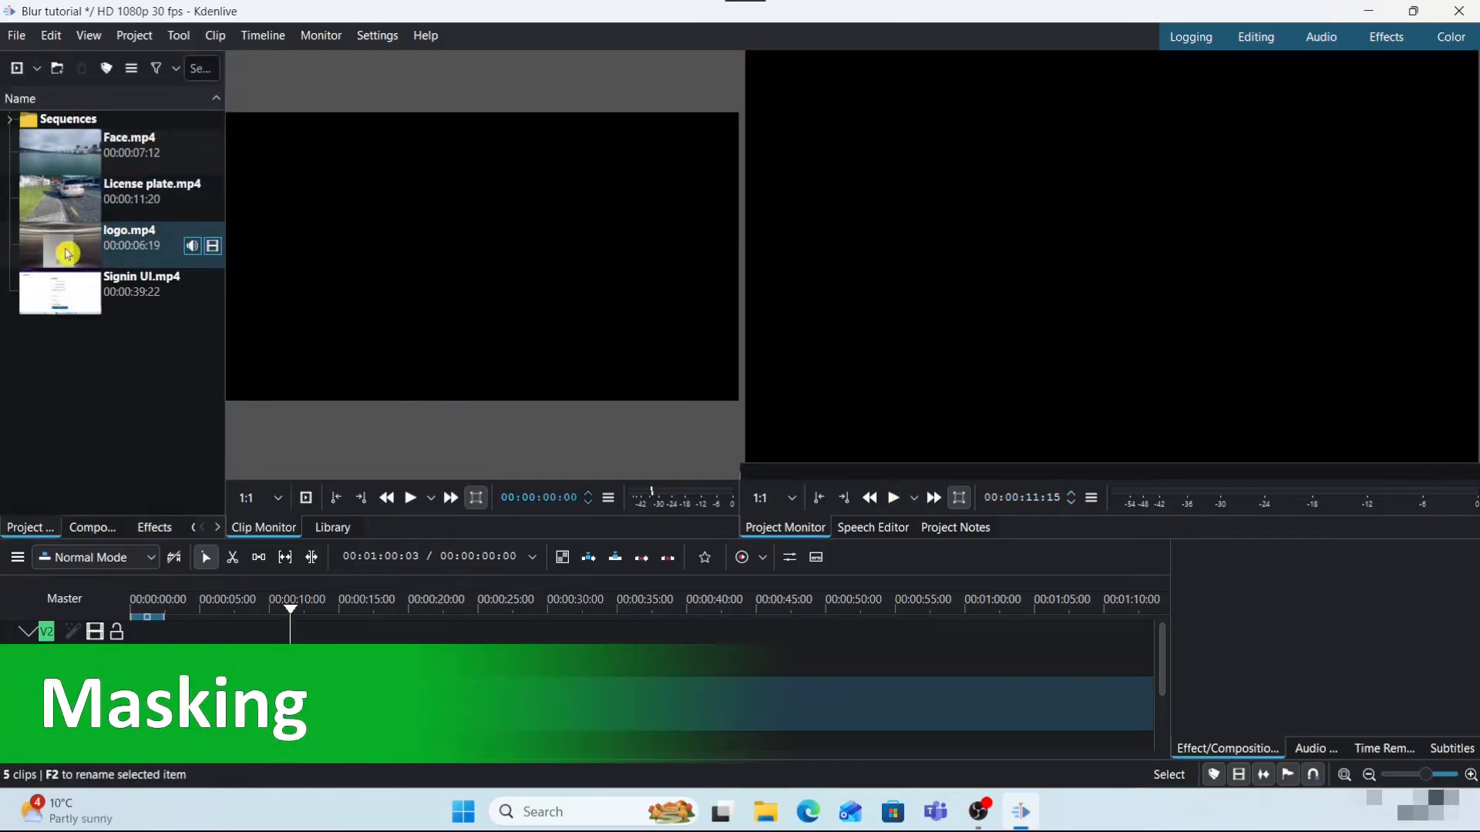
# - Place logo.mp4 from the project bin at the start of track V1
pyautogui.click(68, 253)
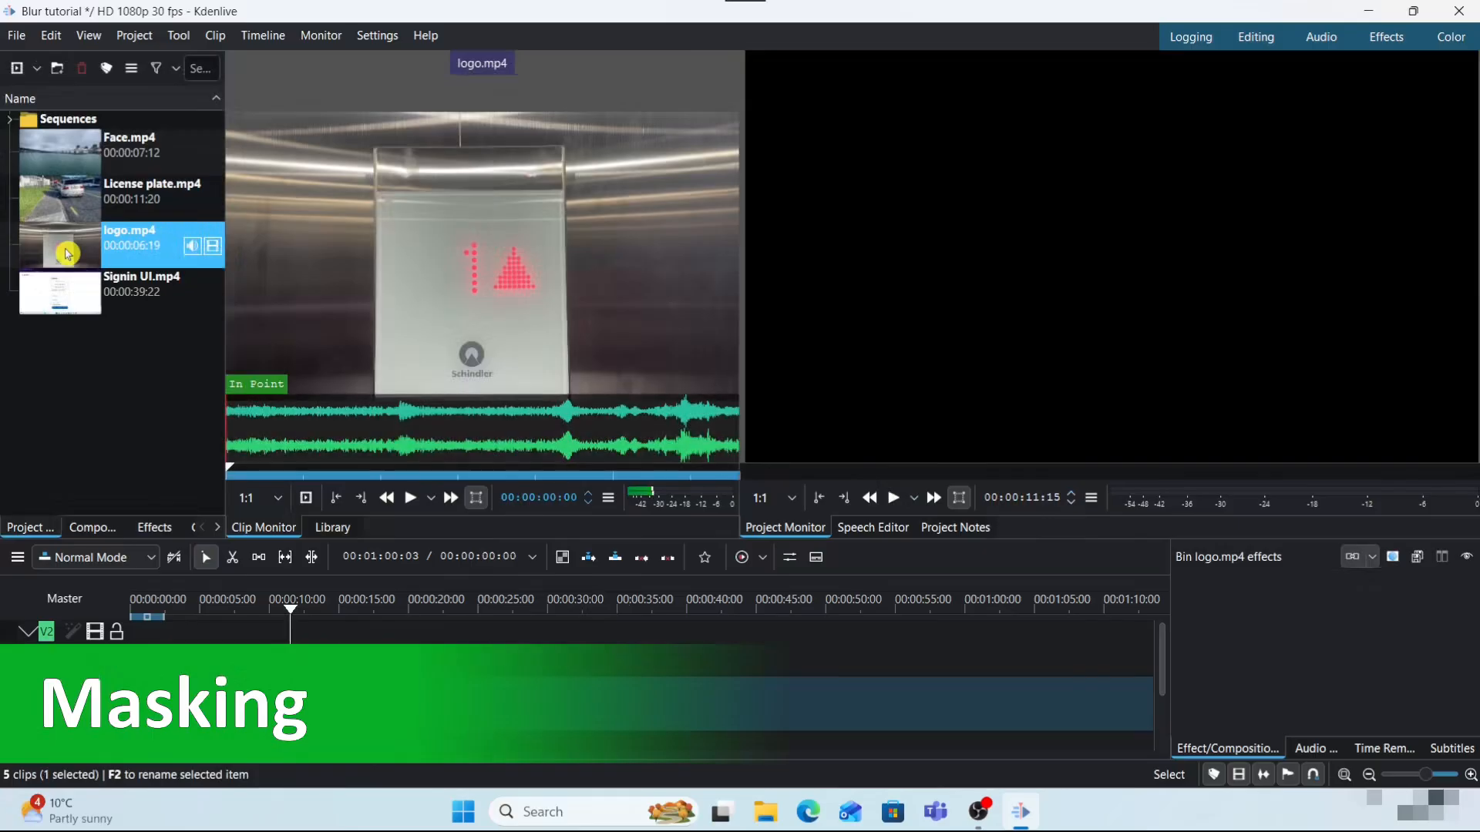
pyautogui.moveTo(68, 253); pyautogui.dragTo(270, 396)
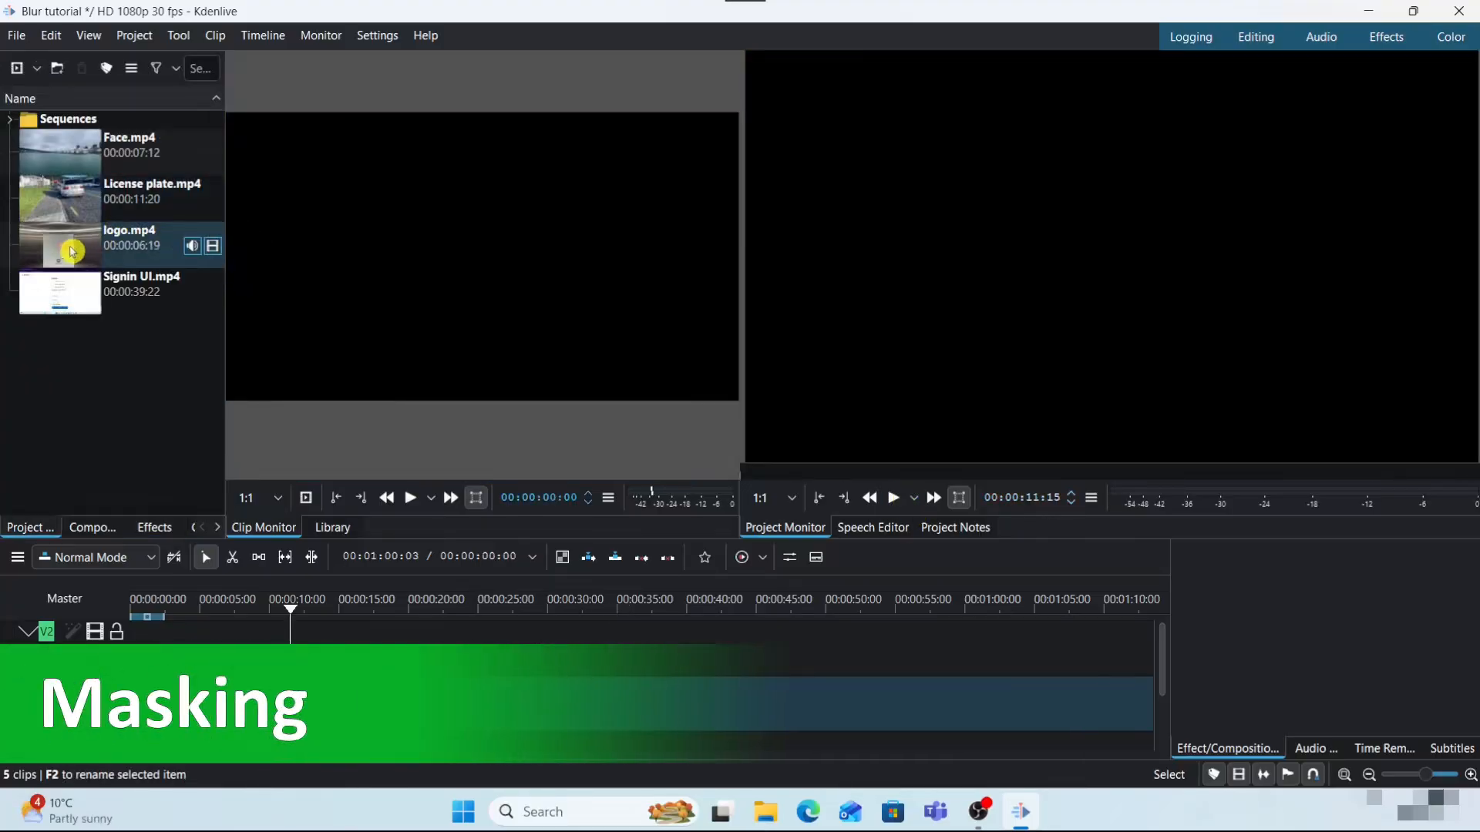
pyautogui.click(68, 254)
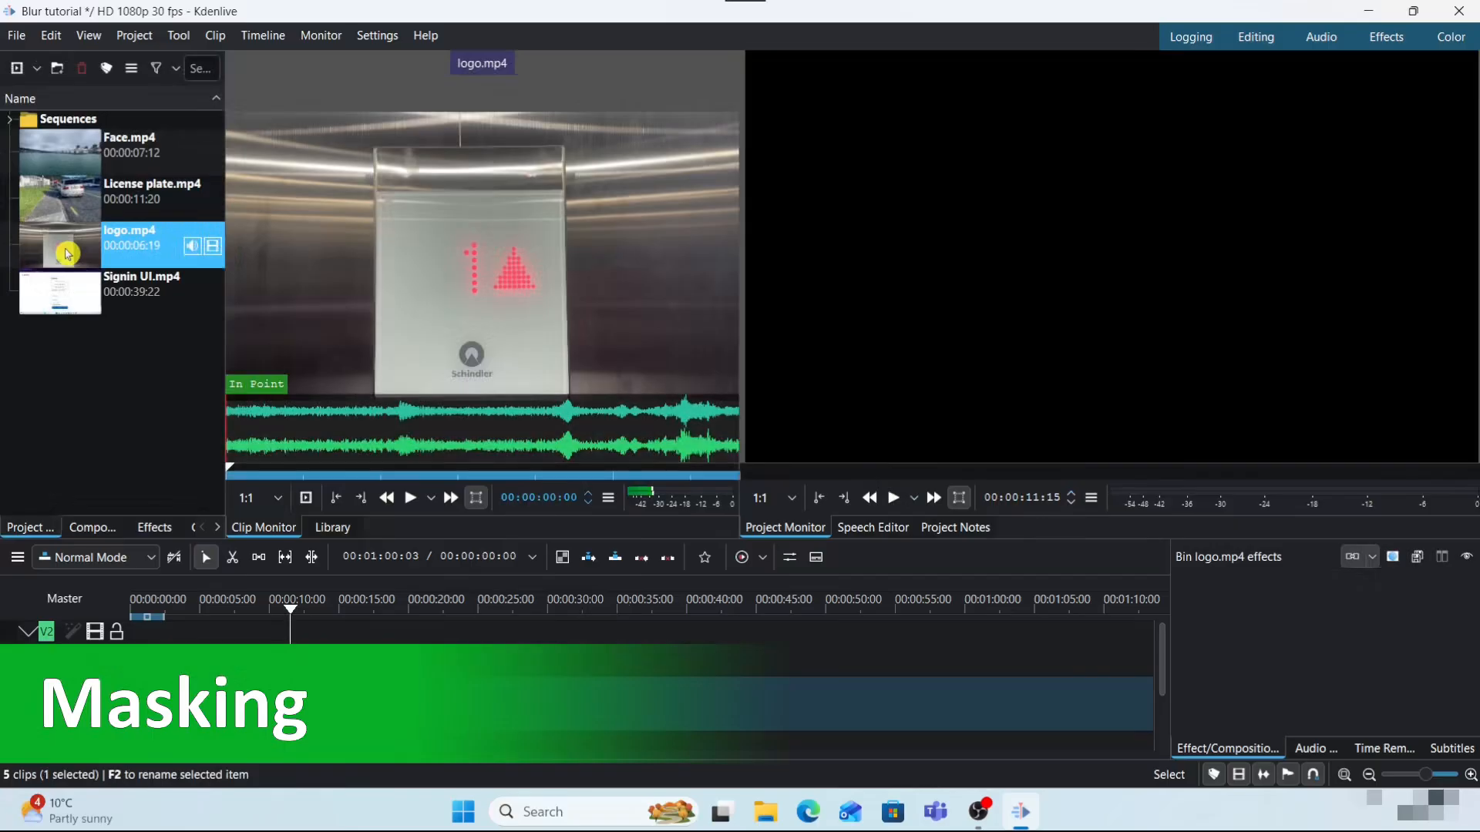
pyautogui.moveTo(247, 363)
pyautogui.moveTo(247, 362); pyautogui.dragTo(117, 692)
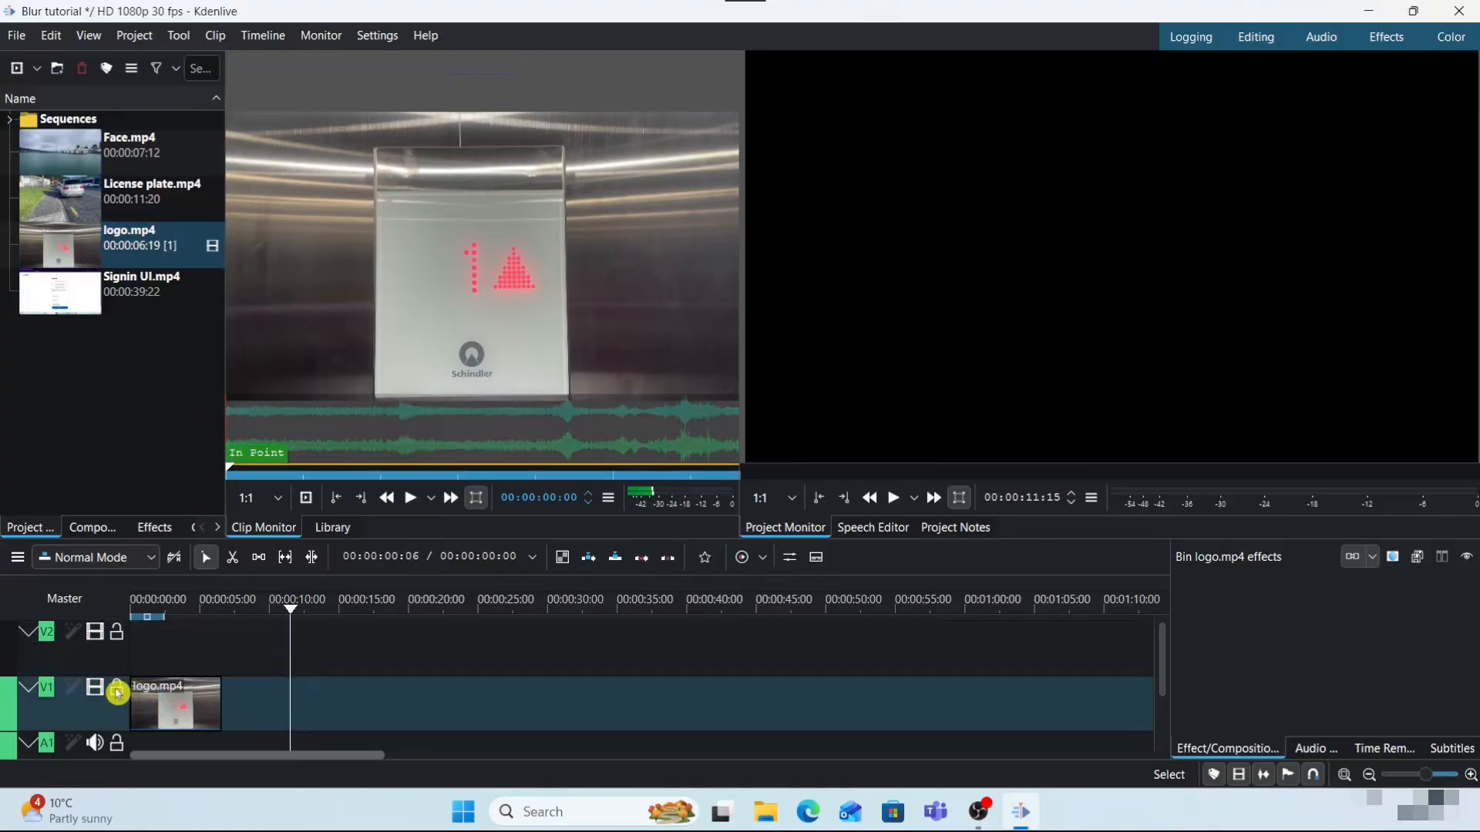
# - Search the effects for "alpha" and apply Alpha shapes (Mask) to the logo.mp4 clip
pyautogui.click(177, 613)
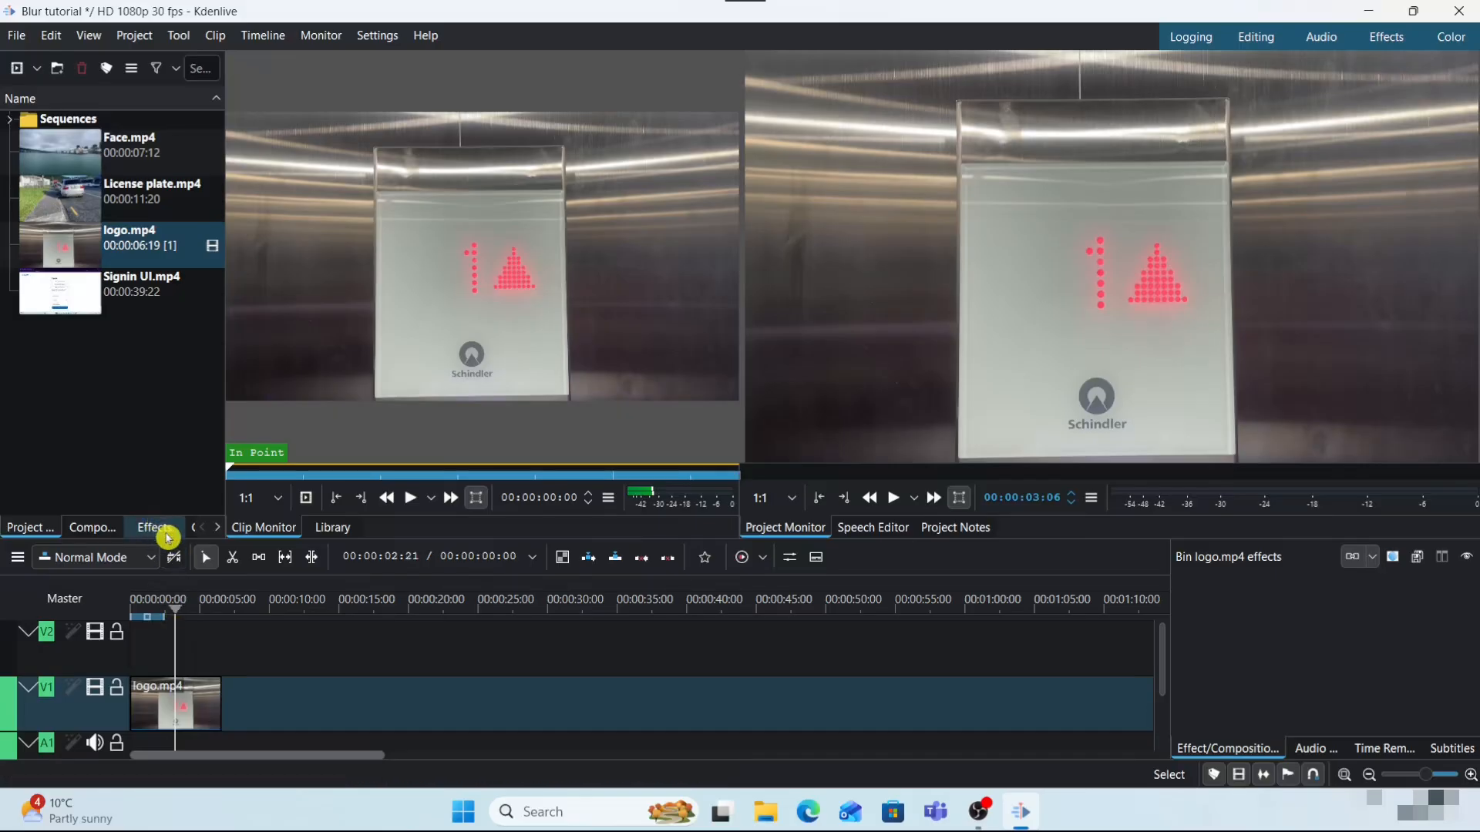
pyautogui.click(168, 538)
pyautogui.click(128, 96)
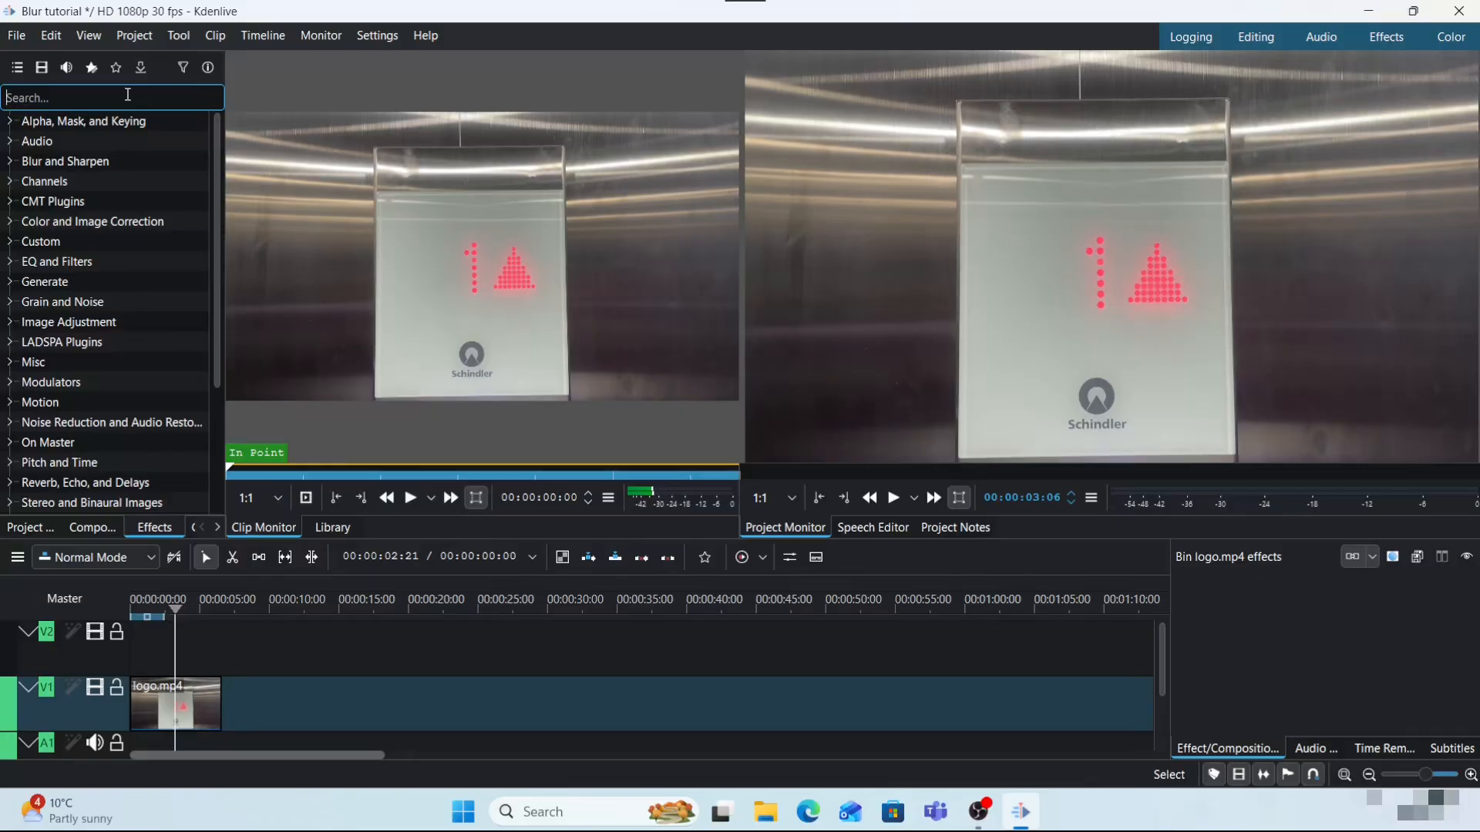
pyautogui.write('al')
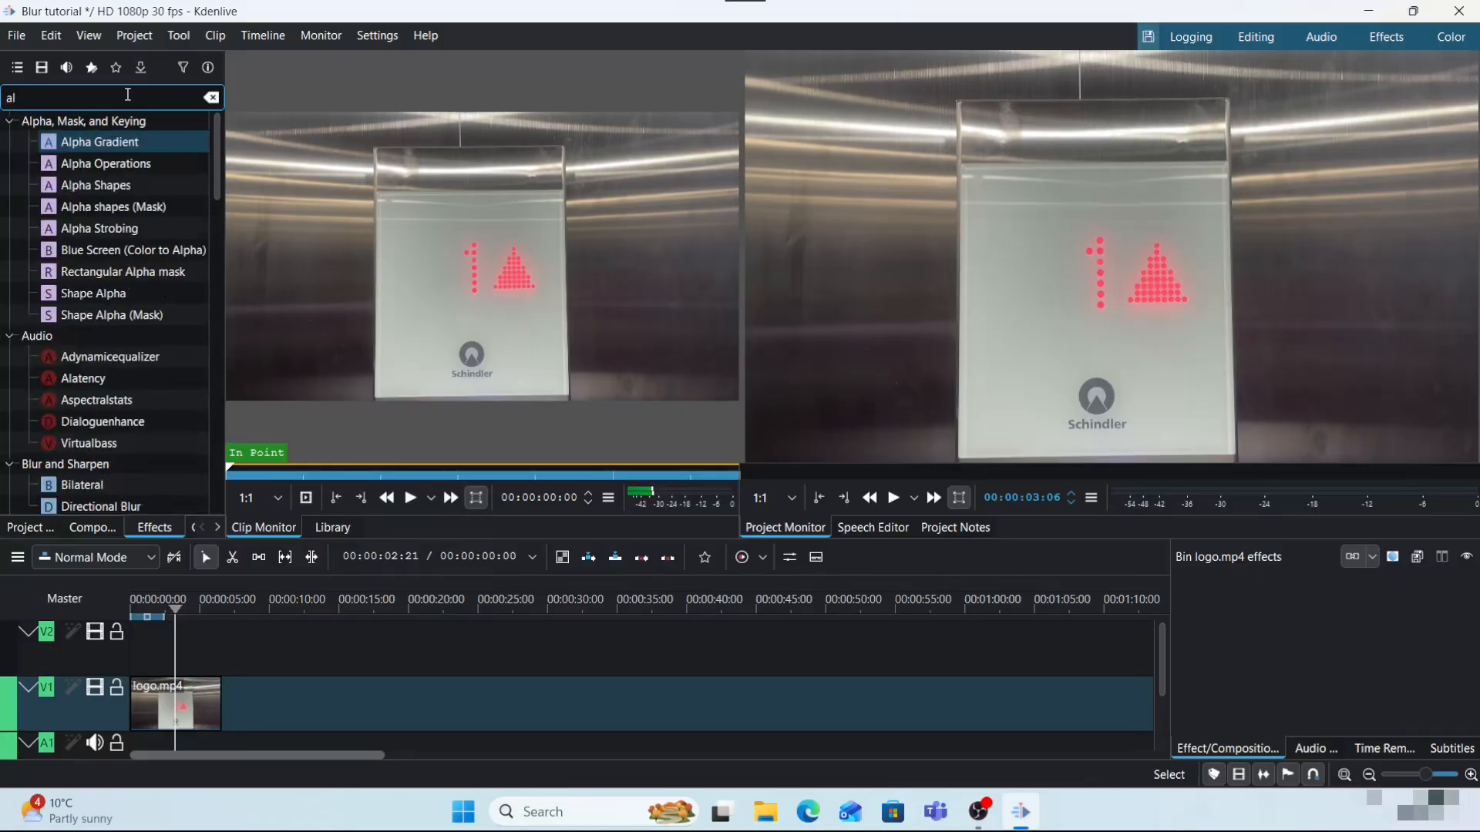
pyautogui.write('pha')
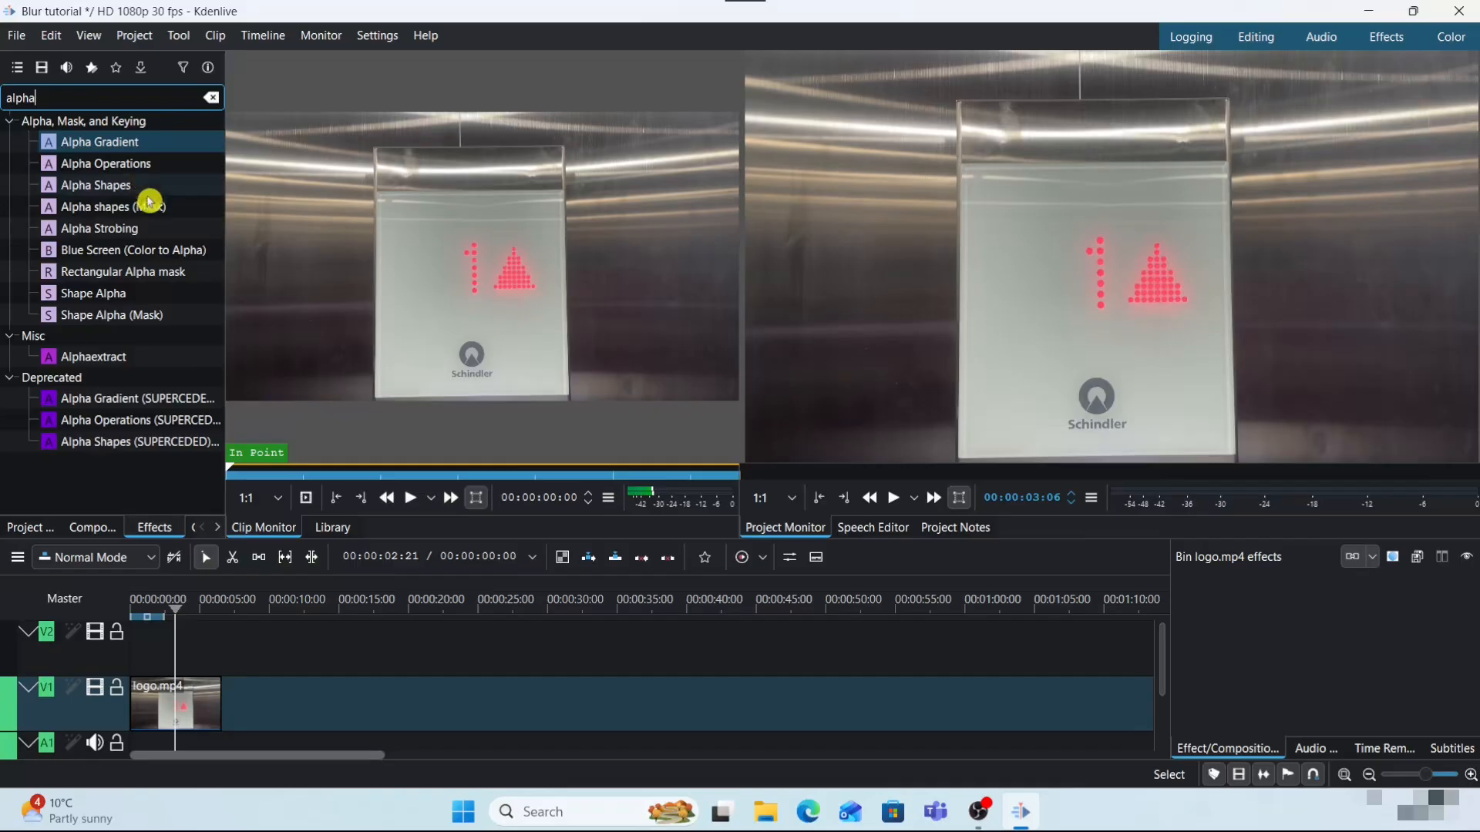
pyautogui.click(172, 209)
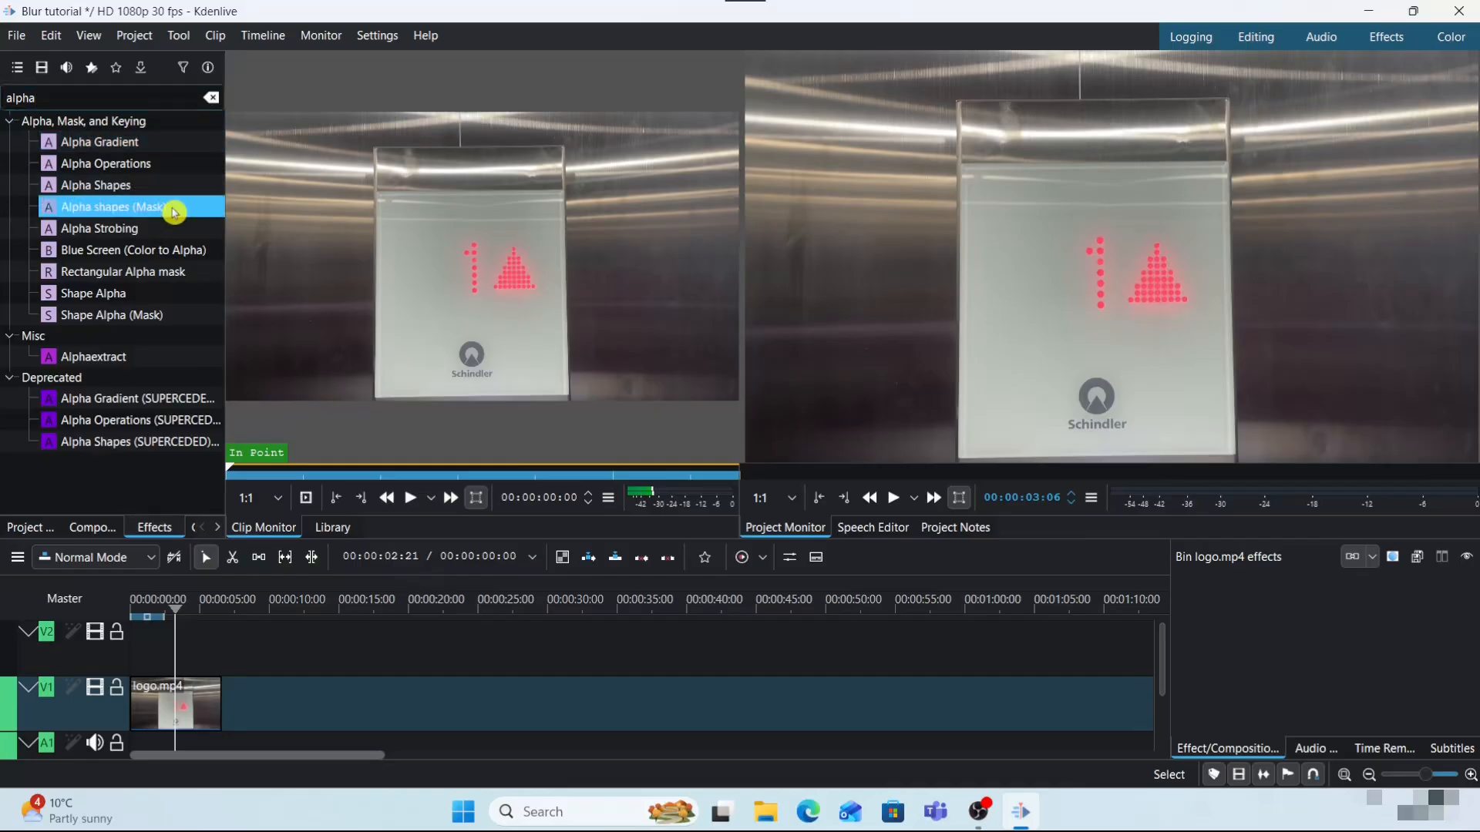
pyautogui.moveTo(173, 209); pyautogui.dragTo(193, 712)
# - Select the logo.mp4 clip and enlarge its rectangular mask region around the red floor indicator
pyautogui.scroll(1, 193, 713)
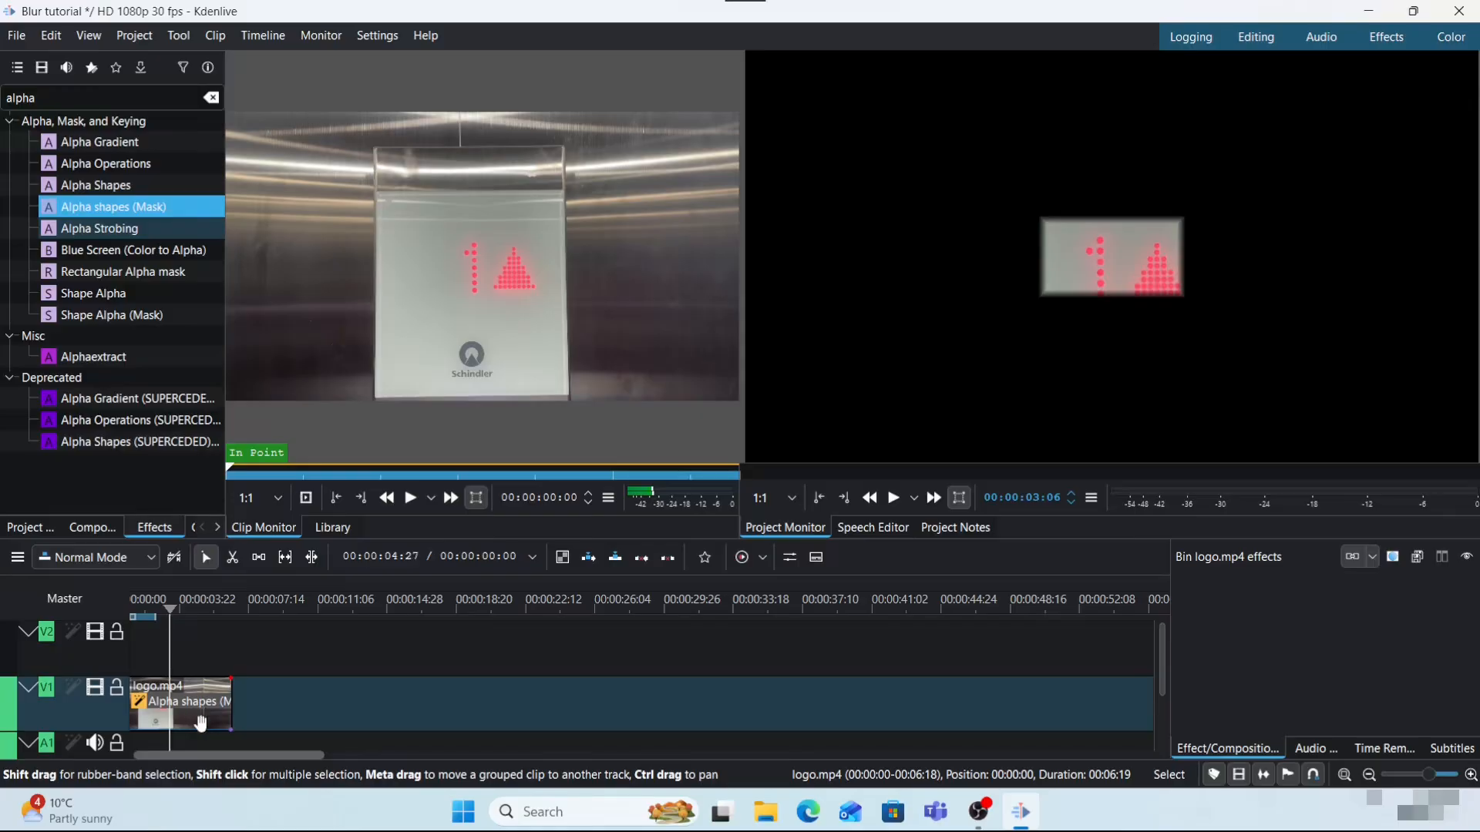
pyautogui.click(200, 723)
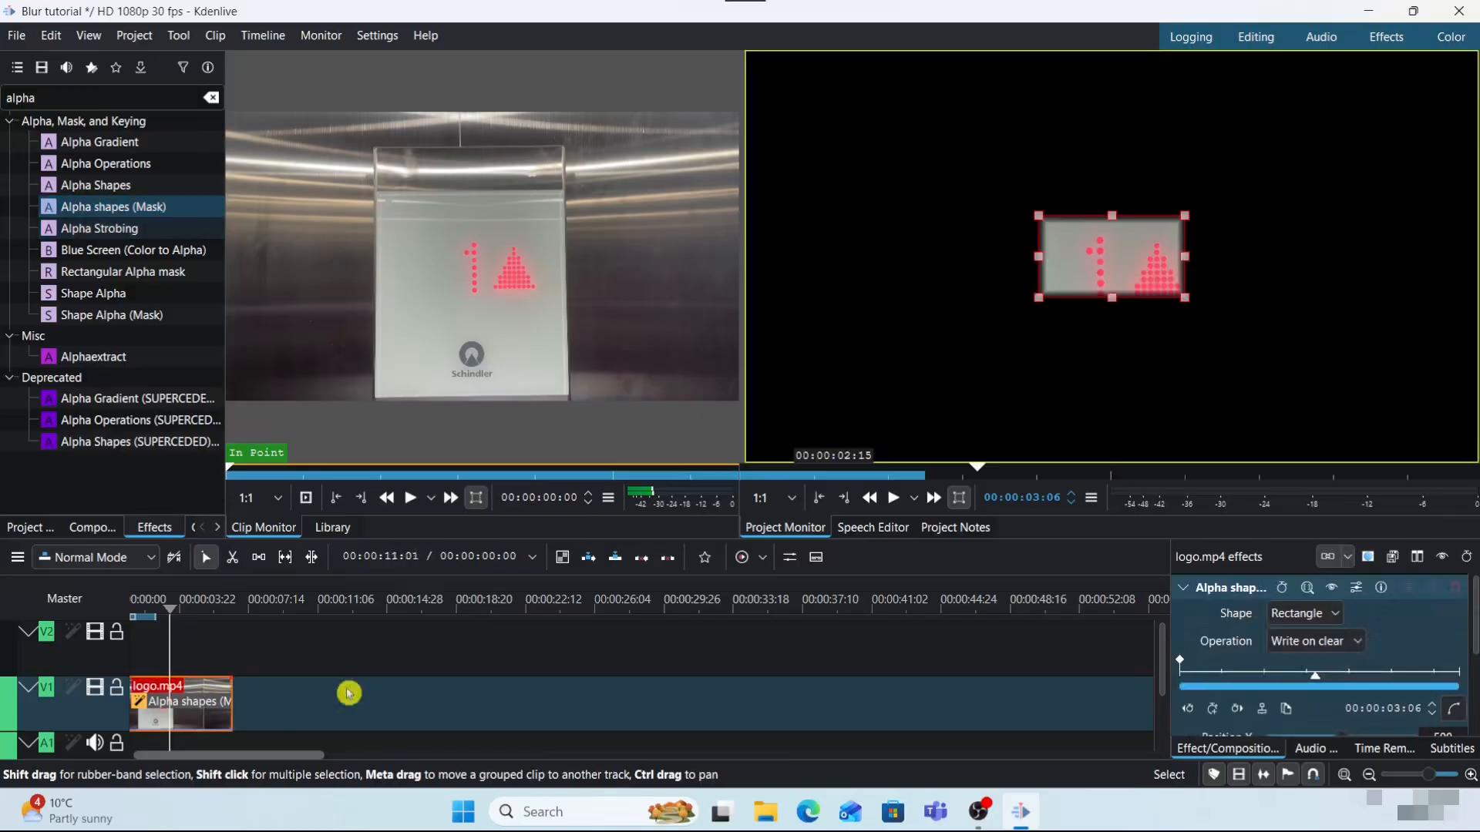
pyautogui.moveTo(1091, 256); pyautogui.dragTo(1161, 202)
pyautogui.moveTo(1097, 257); pyautogui.dragTo(1040, 269)
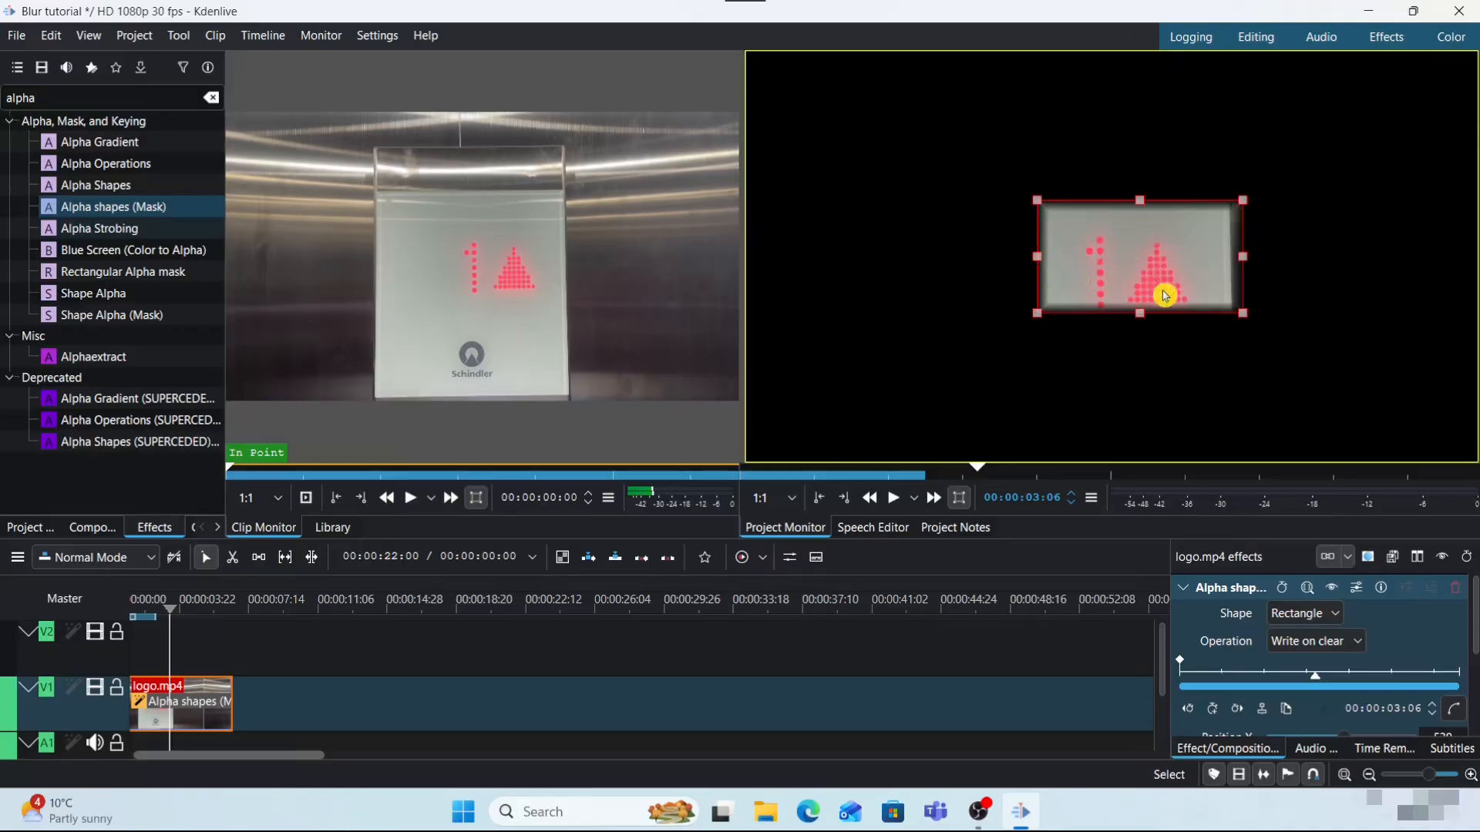
# - Try the Ellipse, Triangle and Diamond shapes for the mask and return it to Rectangle
pyautogui.click(1339, 614)
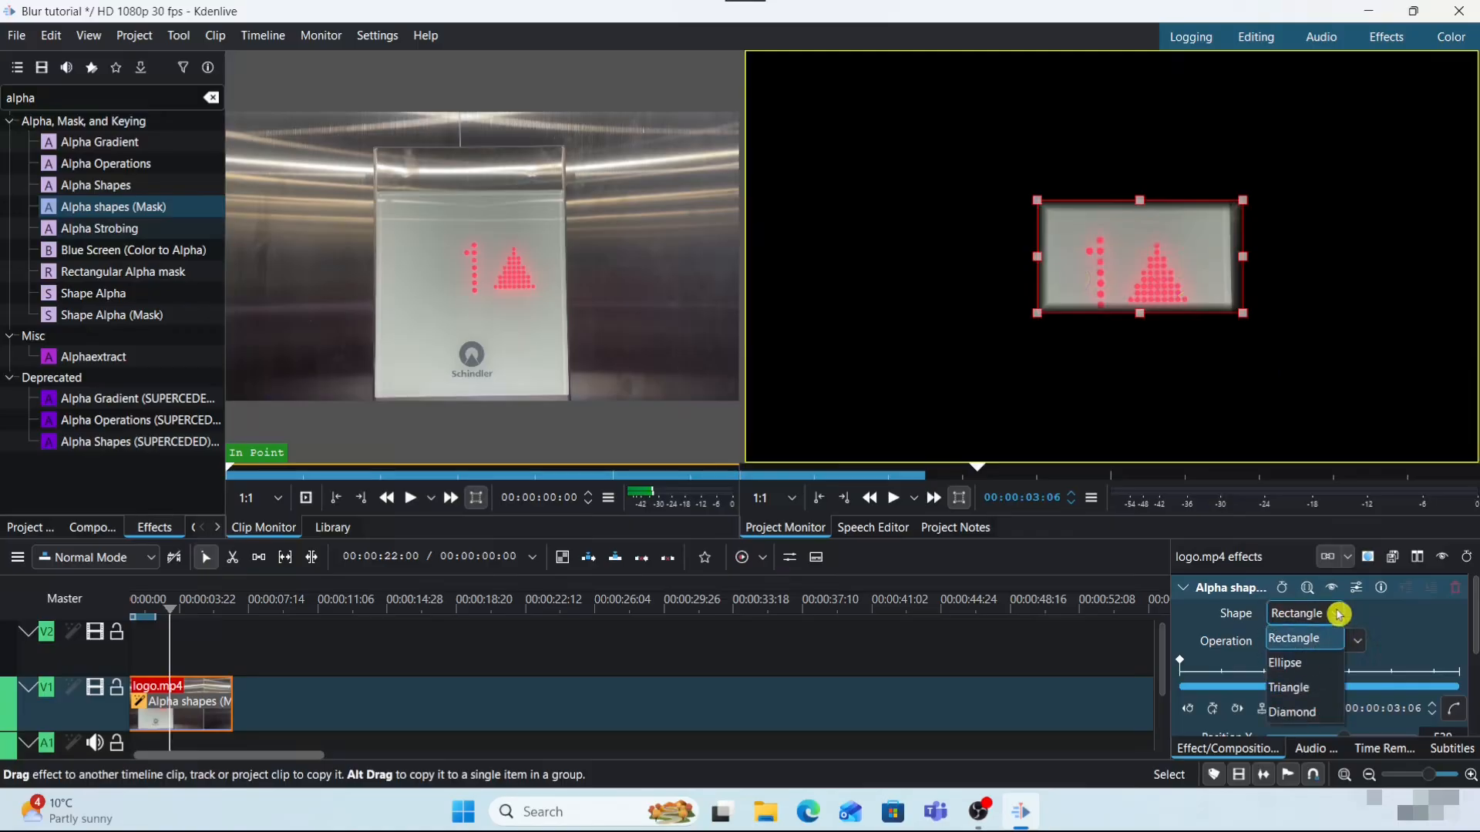
pyautogui.click(1302, 667)
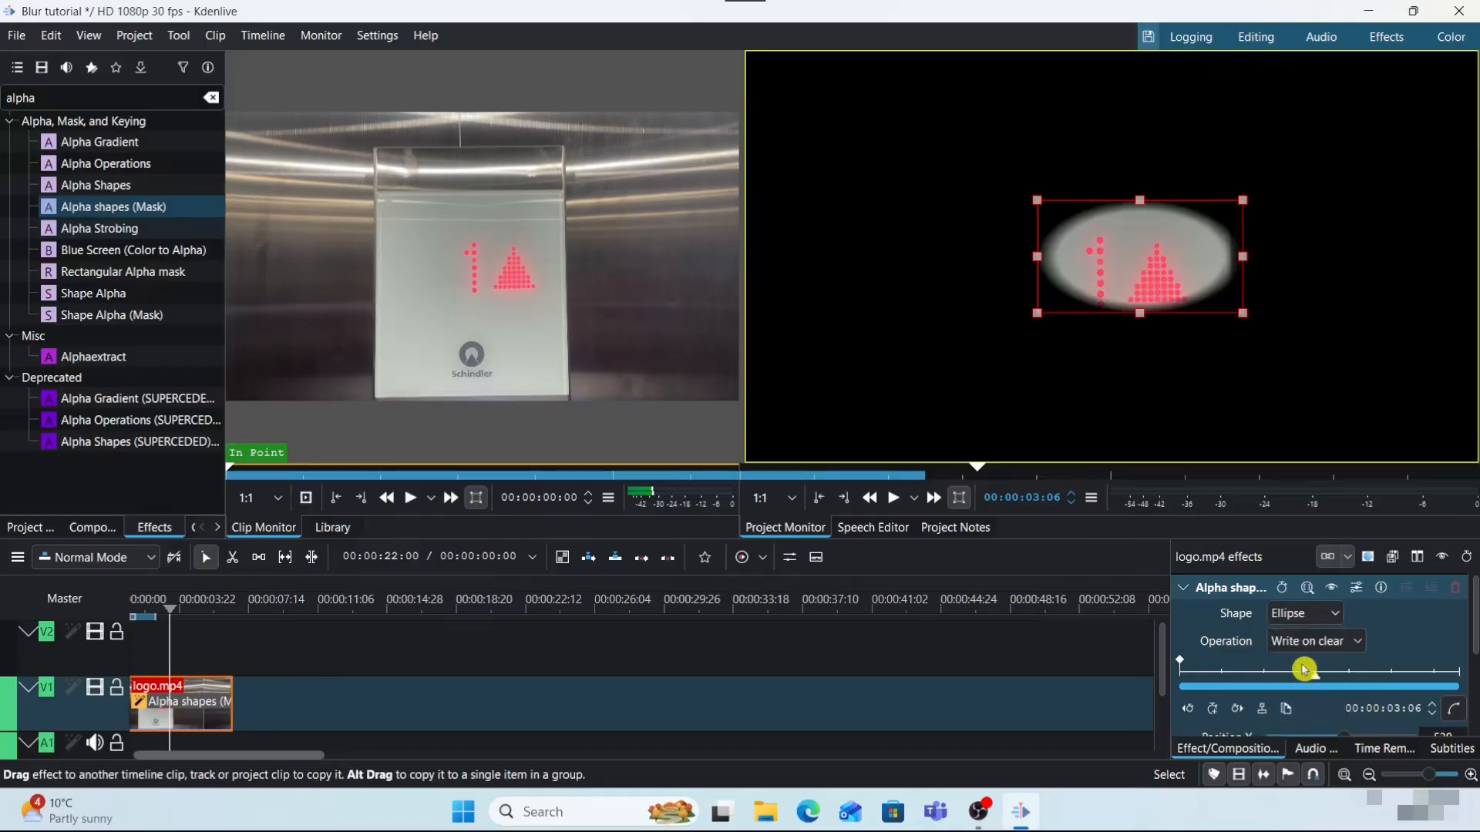
pyautogui.click(1339, 614)
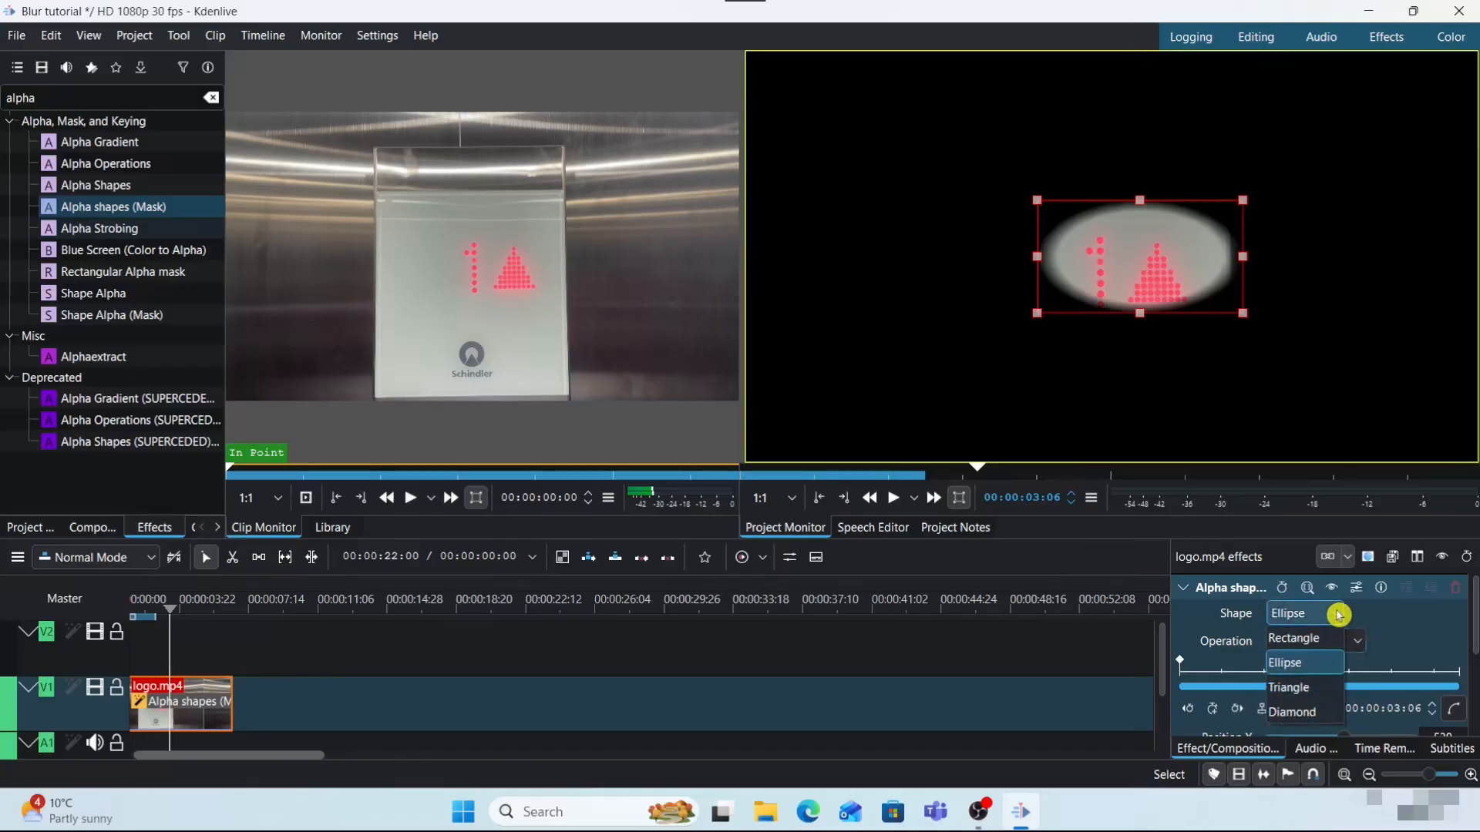
pyautogui.click(1321, 685)
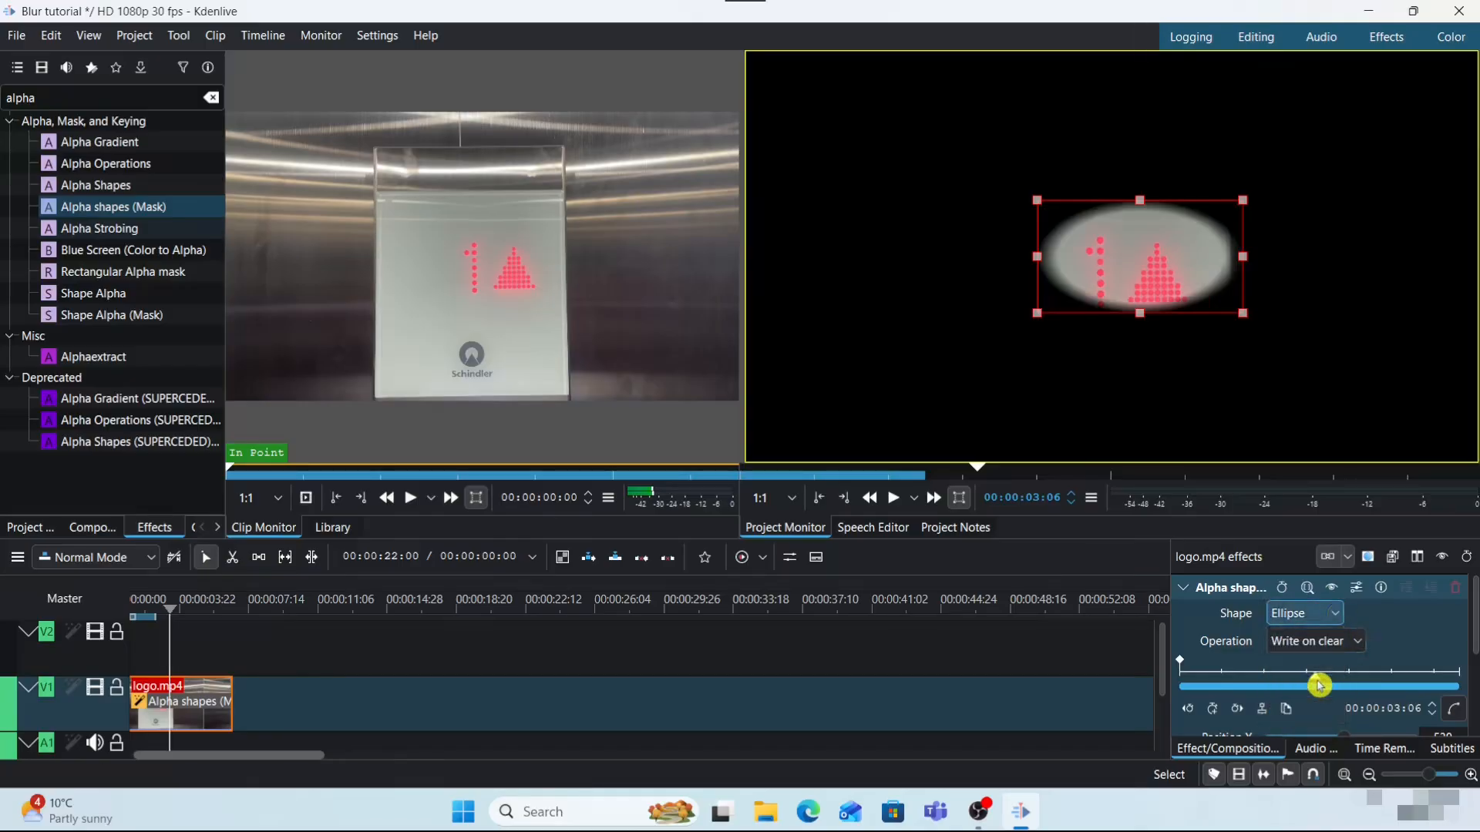
pyautogui.click(1334, 617)
pyautogui.click(1321, 703)
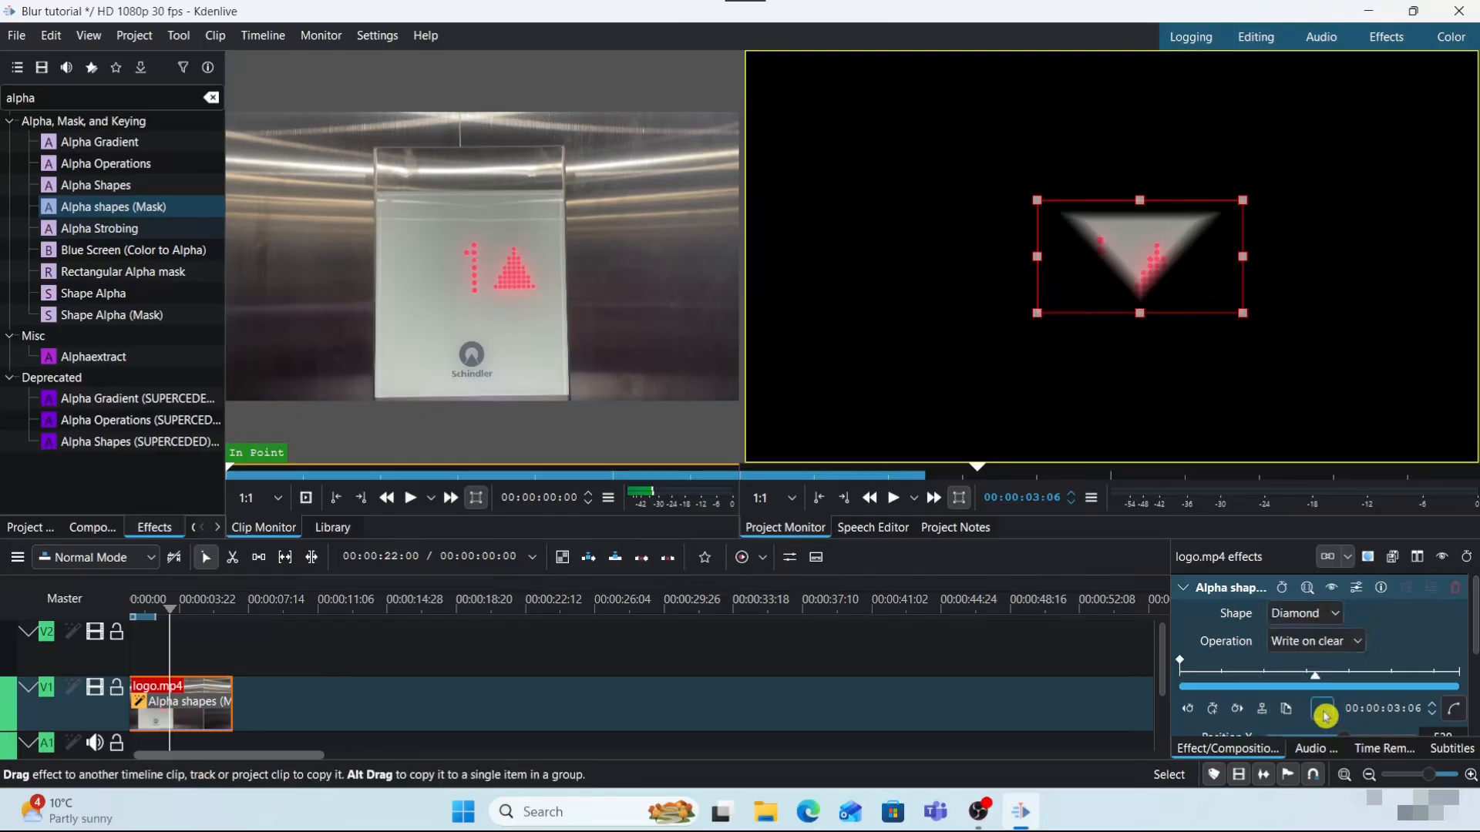
pyautogui.click(1338, 614)
pyautogui.click(1325, 633)
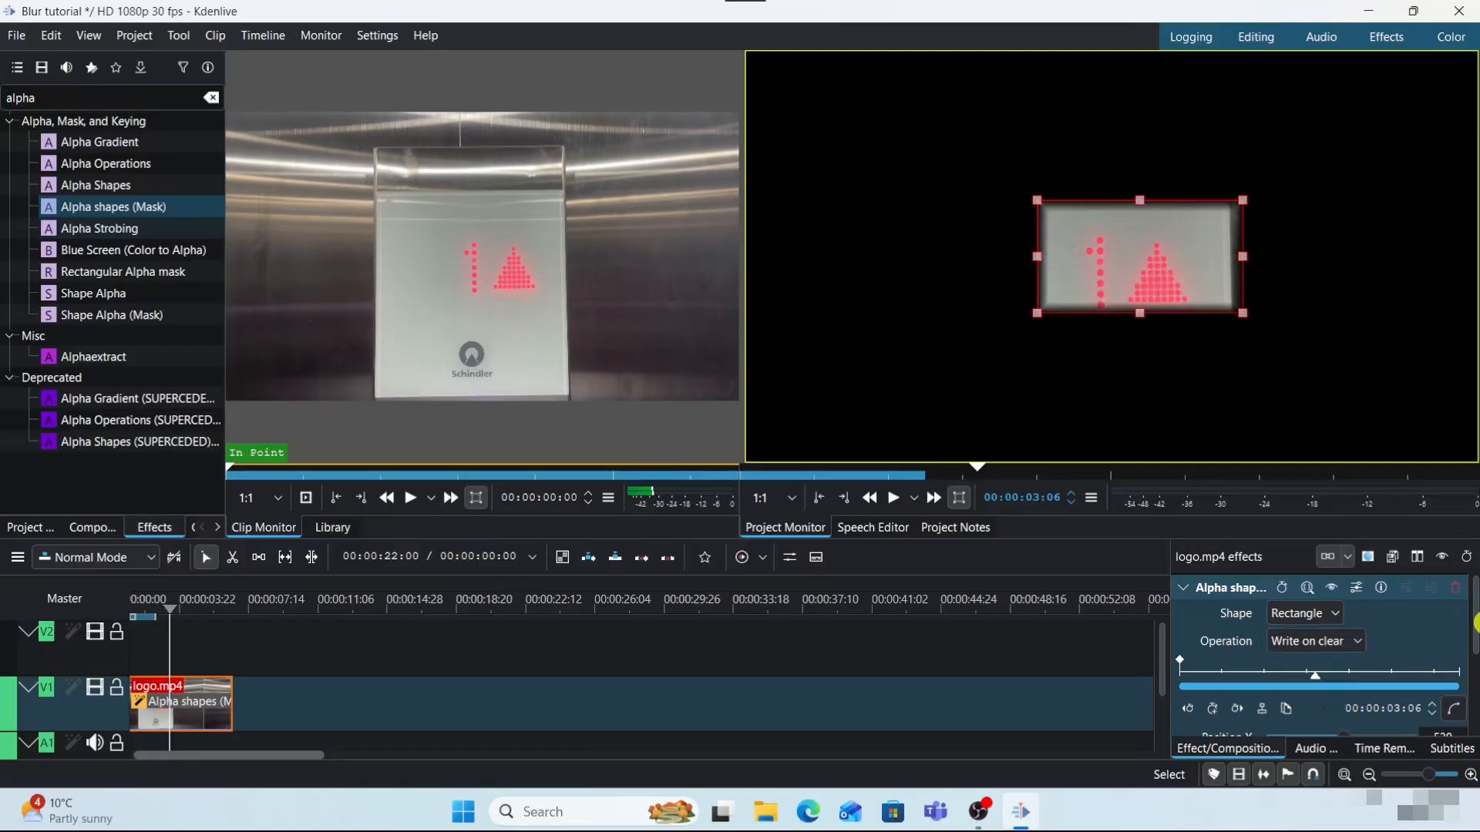
pyautogui.moveTo(1475, 637); pyautogui.dragTo(1475, 606)
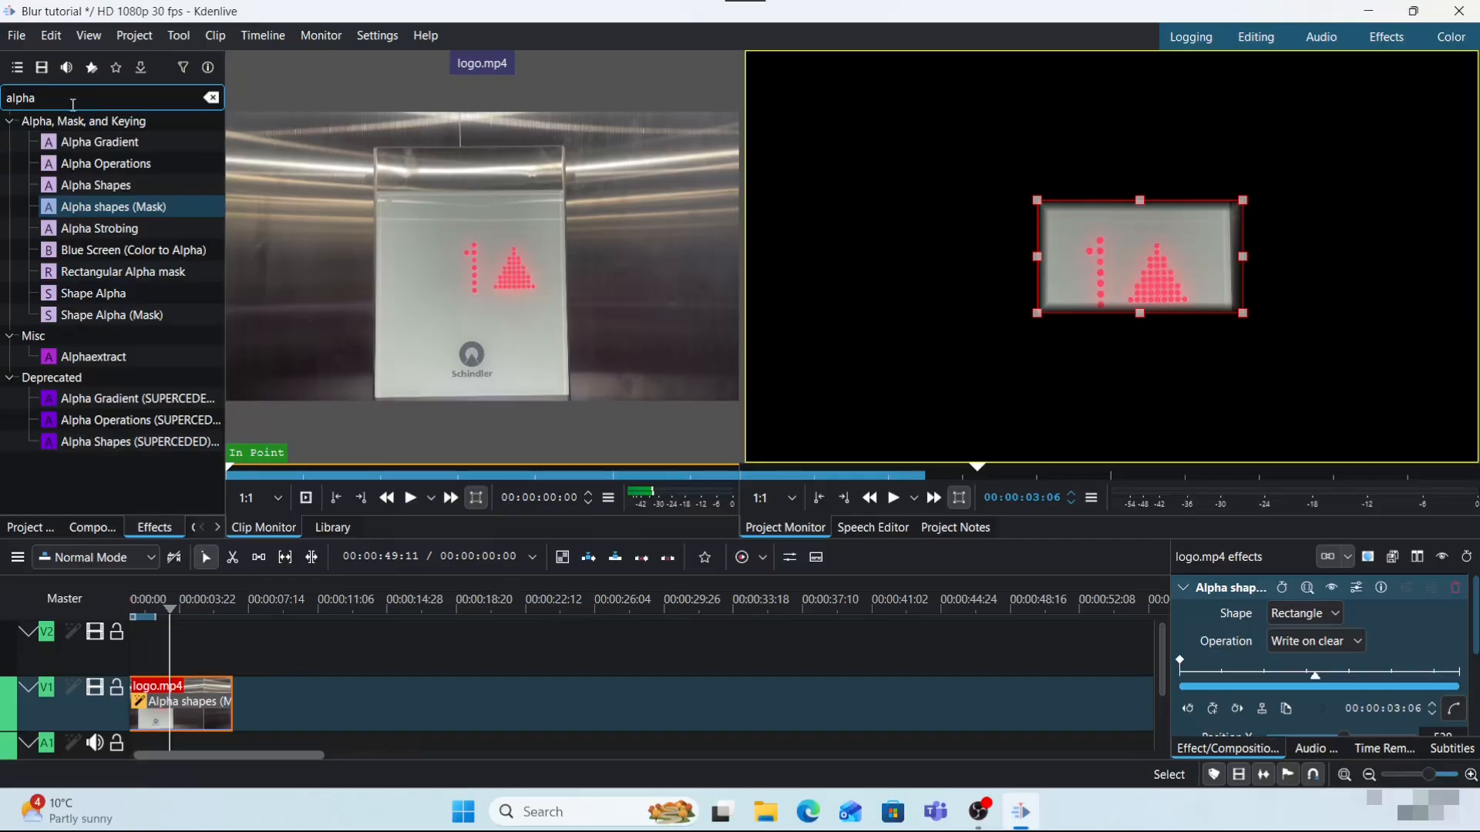
# - Search the effects for "gau" and apply Gaussian Blur to the logo.mp4 clip
pyautogui.doubleClick(28, 108)
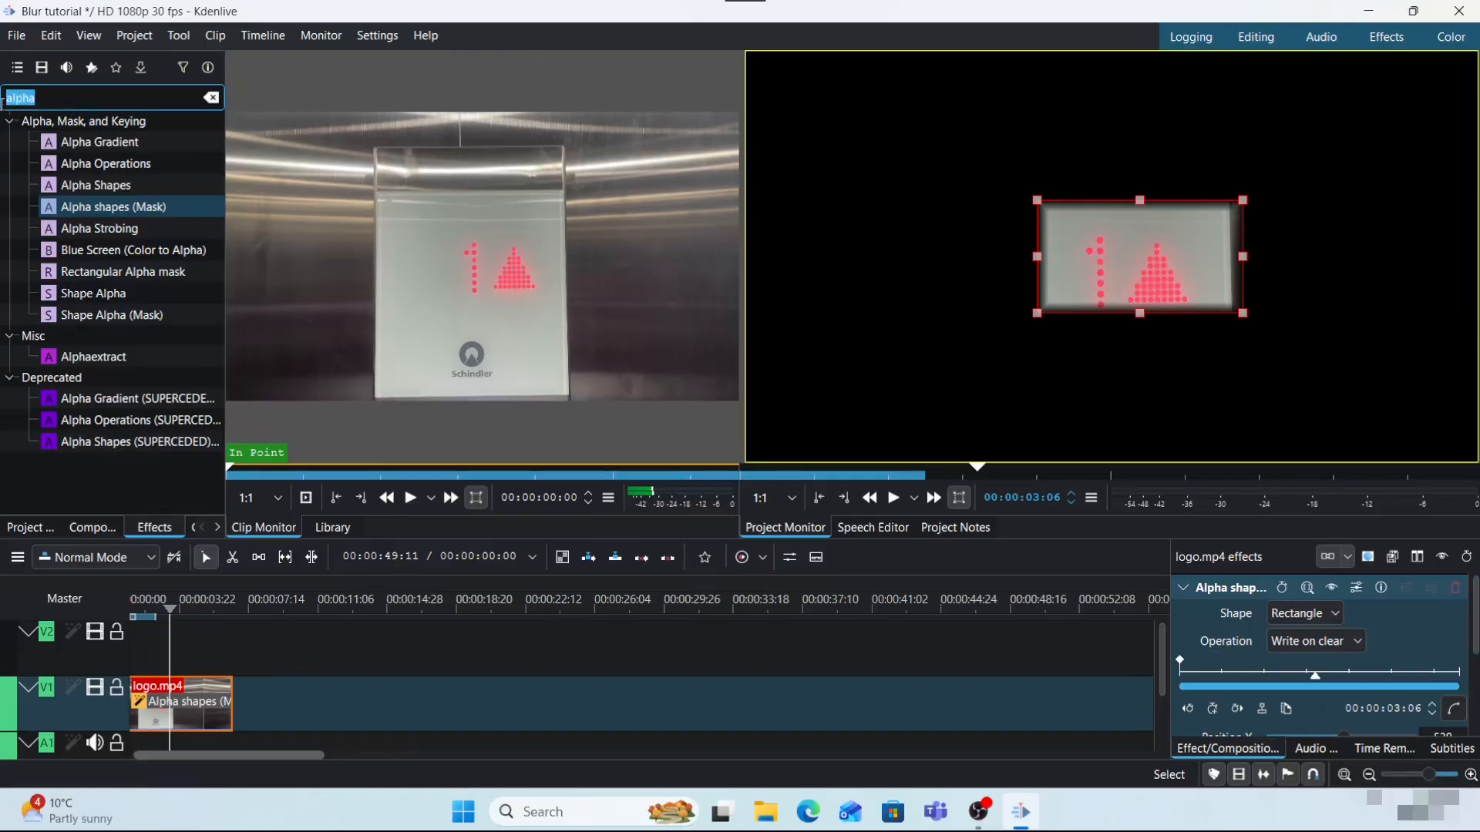
pyautogui.write('ga')
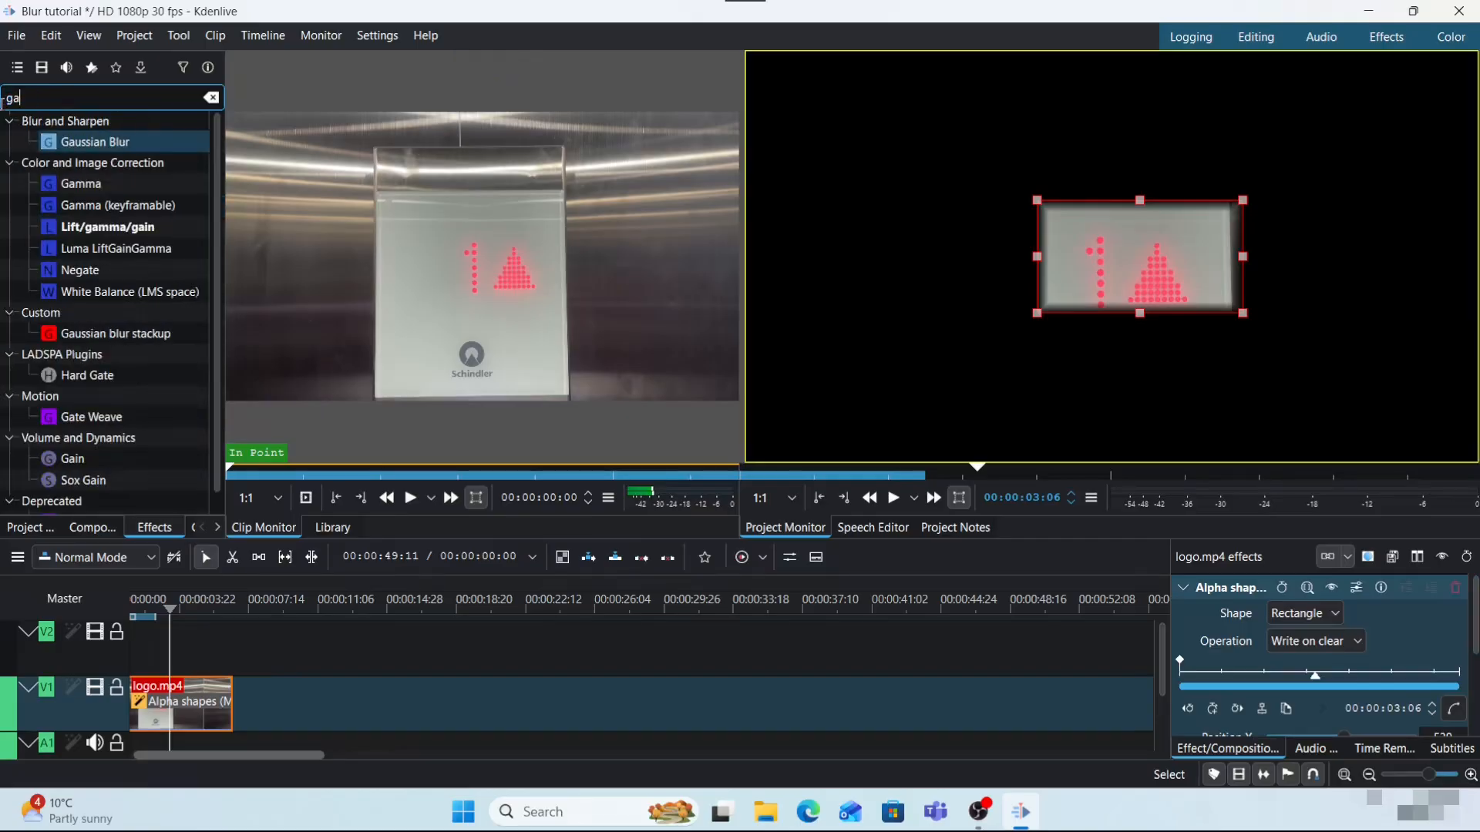
pyautogui.write('u')
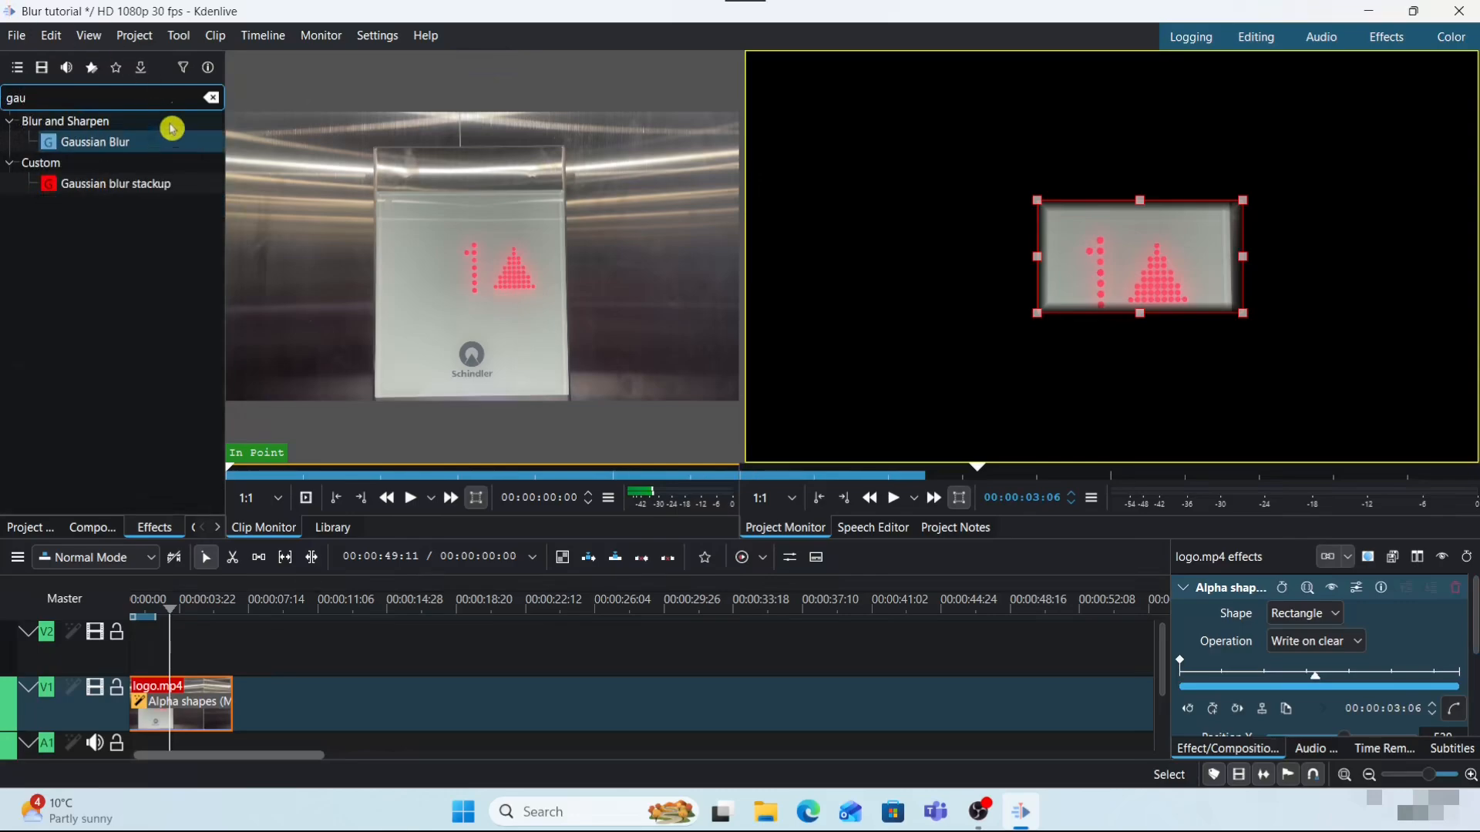
pyautogui.moveTo(168, 141); pyautogui.dragTo(193, 704)
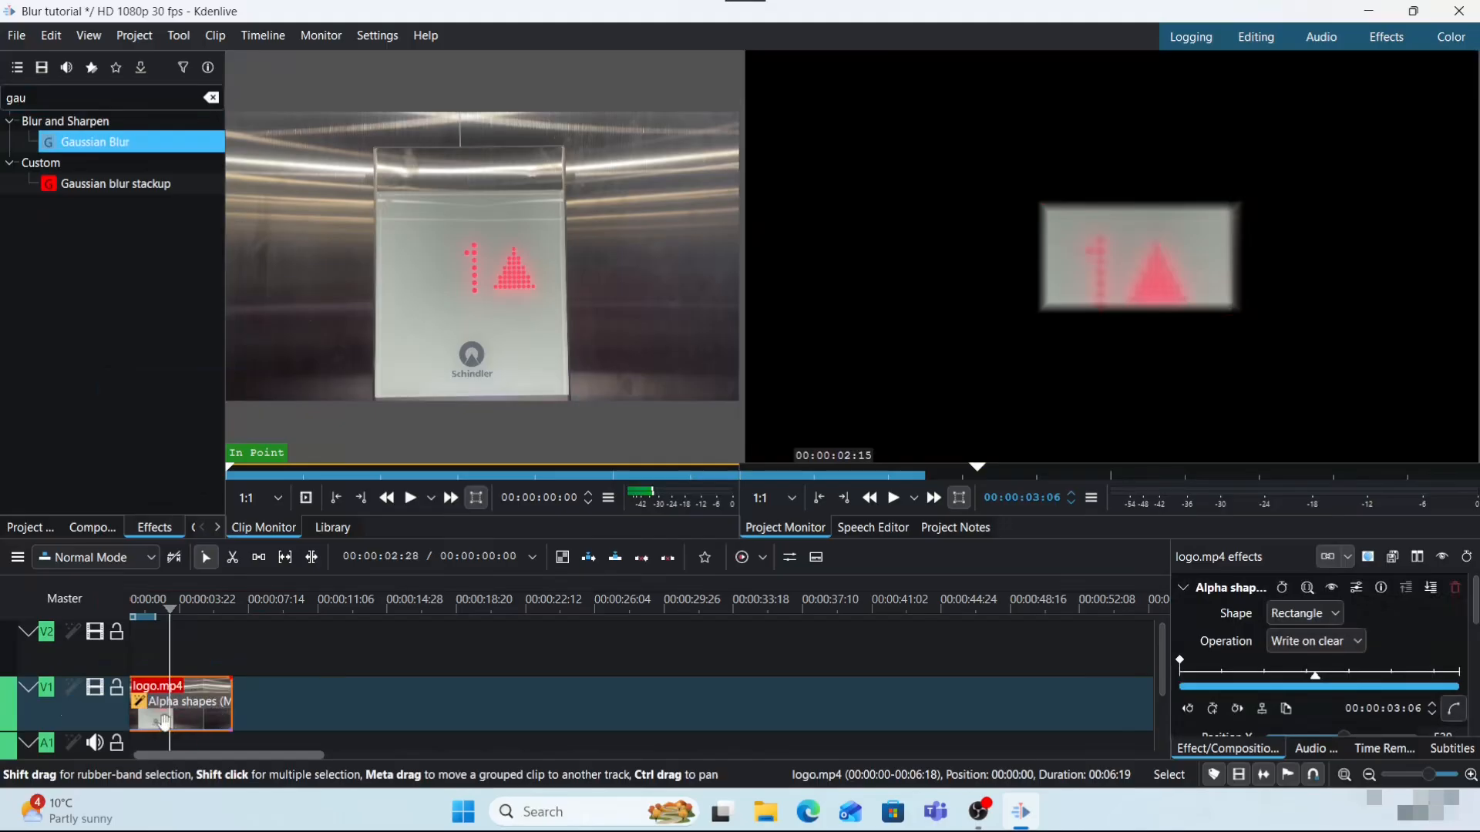
# - Search the effects for "mask" and apply Mask Apply to the logo.mp4 clip after the Gaussian Blur
pyautogui.scroll(5, 164, 722)
pyautogui.moveTo(31, 98); pyautogui.dragTo(3, 94)
pyautogui.write('mas')
pyautogui.write('k')
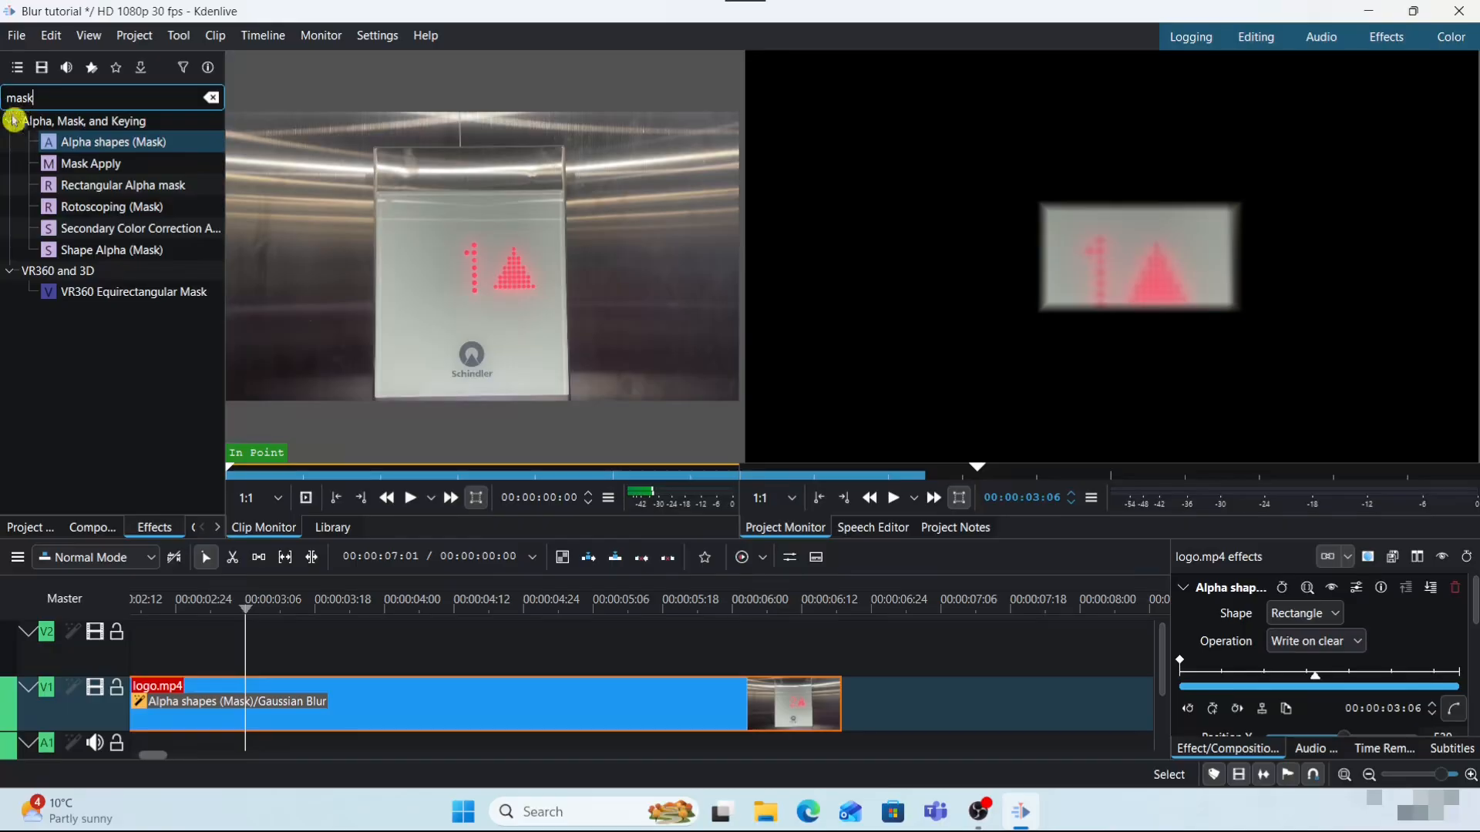
pyautogui.moveTo(46, 163); pyautogui.dragTo(383, 698)
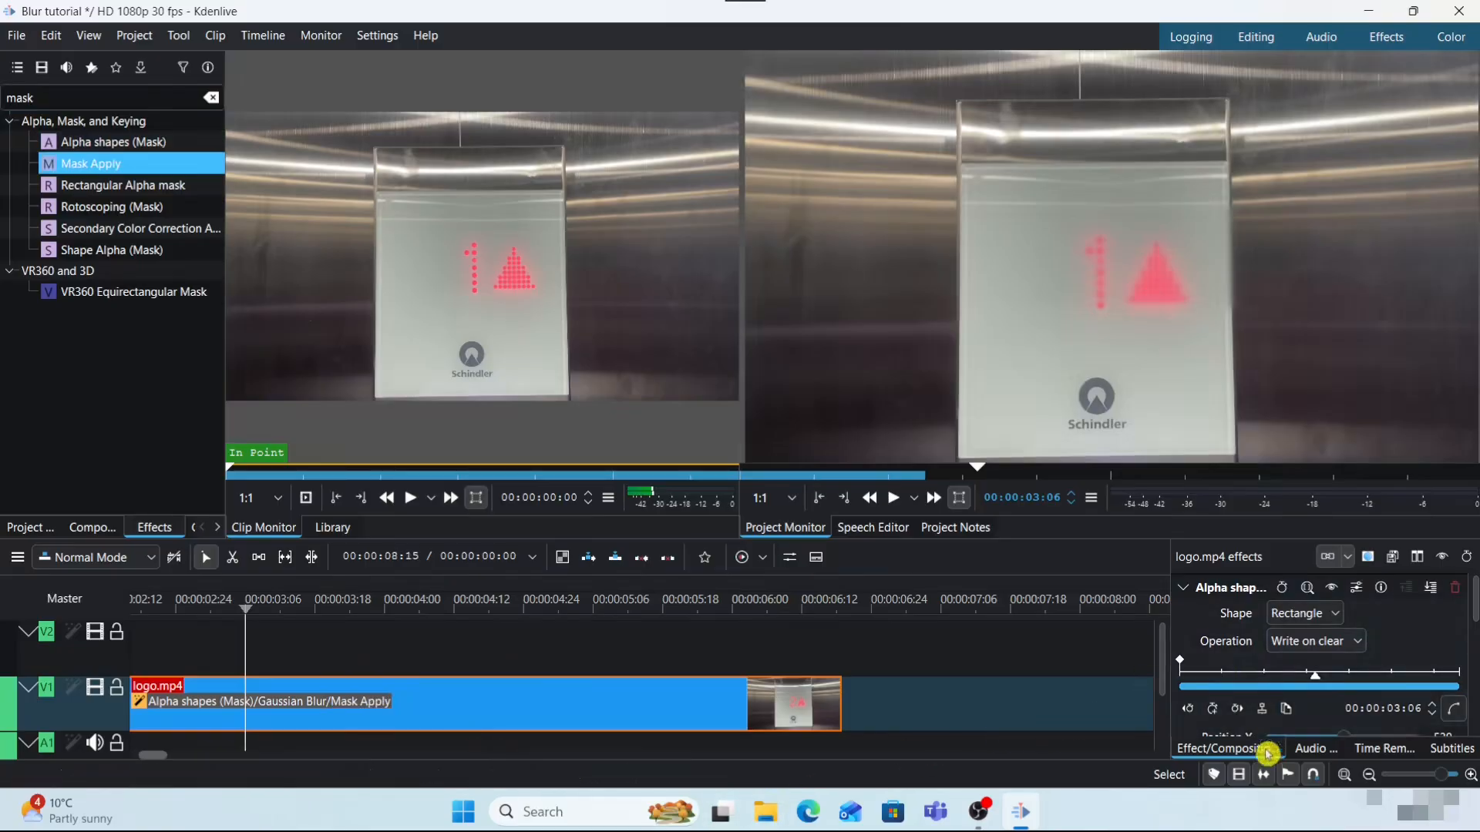
# - Move the Alpha shapes mask over the Schindler logo, narrow it on both sides to fit, and play the clip
pyautogui.click(1264, 589)
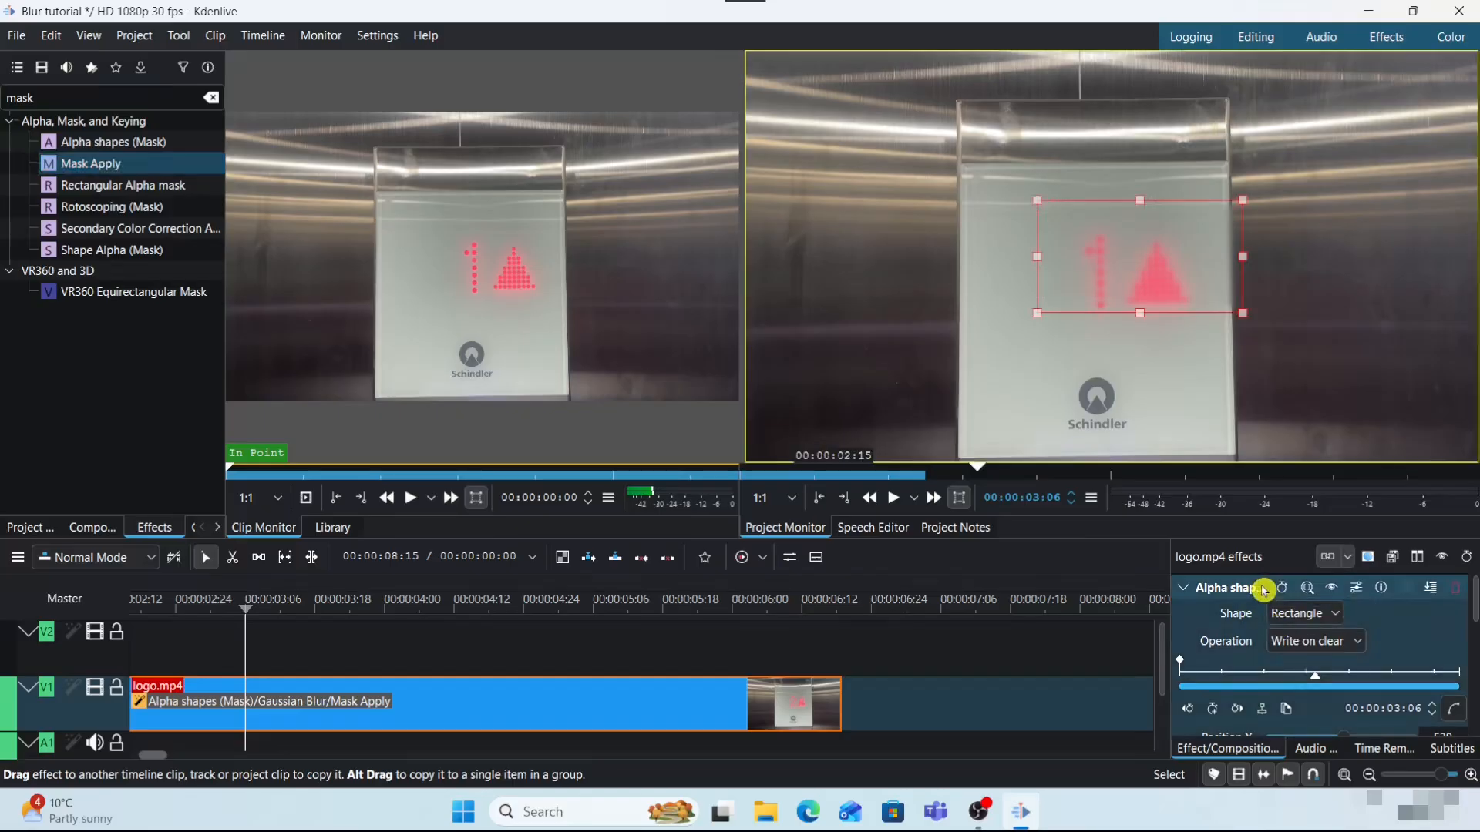
pyautogui.moveTo(1138, 259); pyautogui.dragTo(1107, 394)
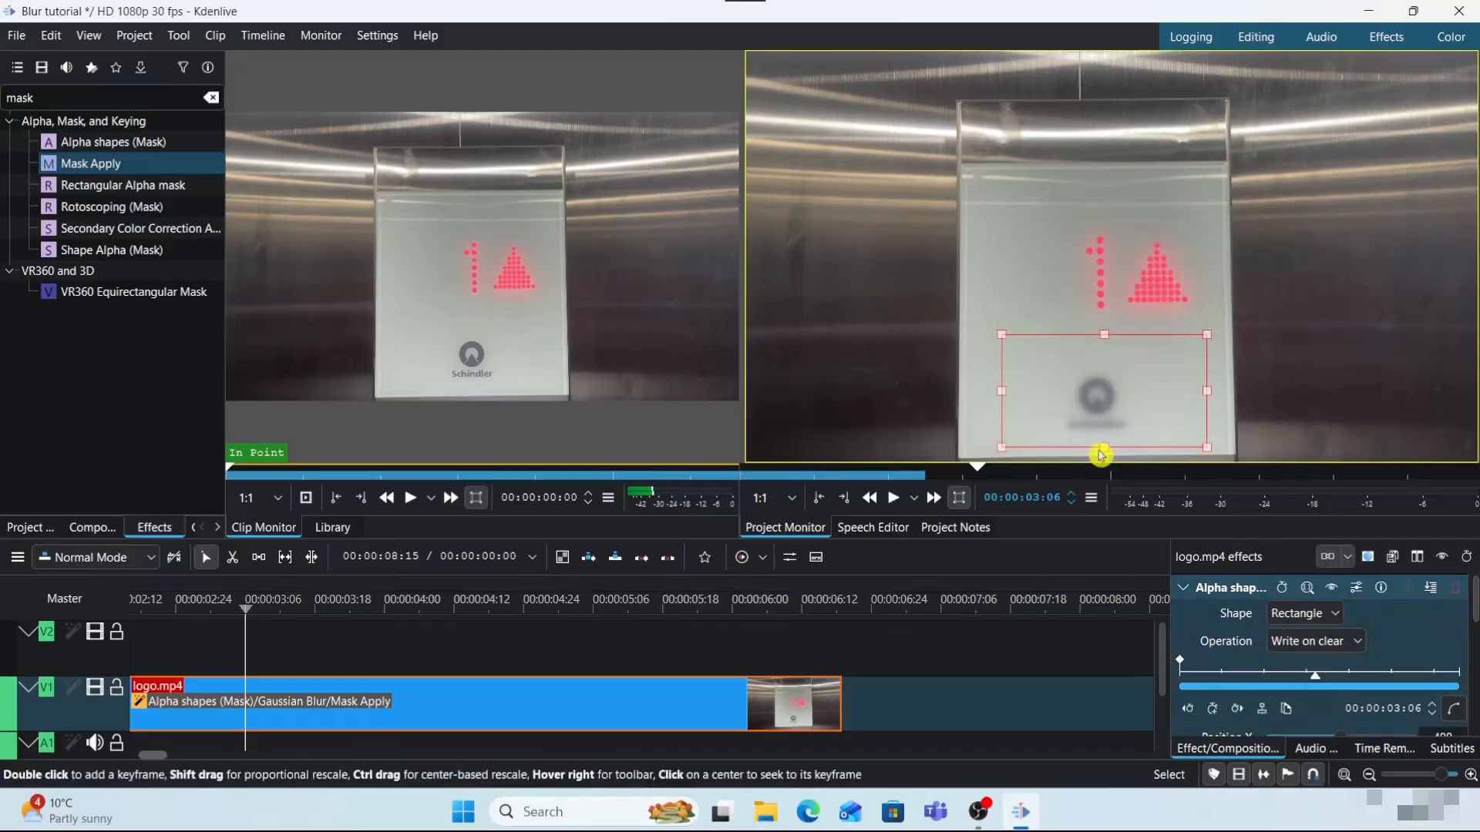
pyautogui.moveTo(1001, 391); pyautogui.dragTo(1045, 391)
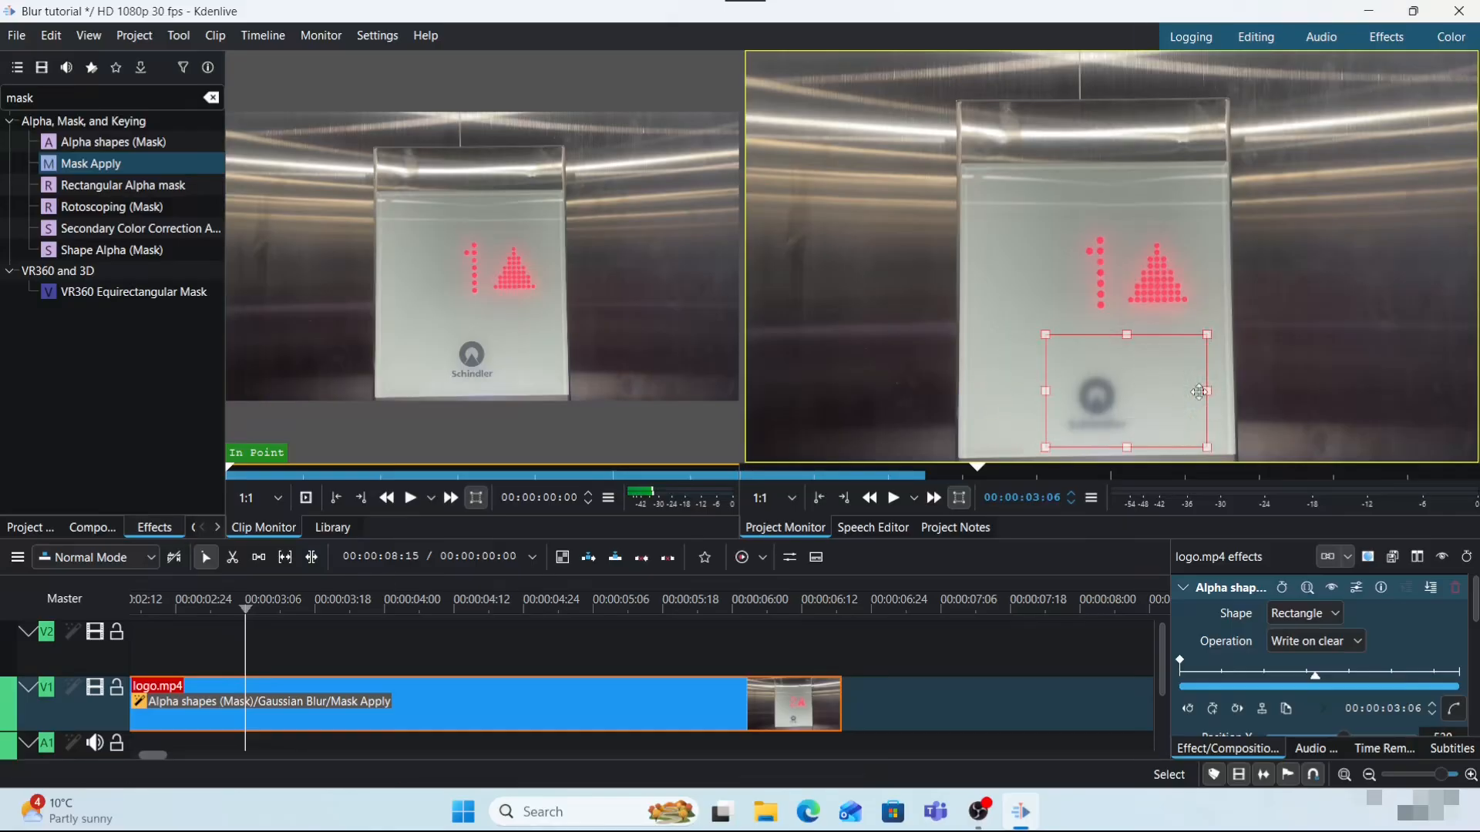
pyautogui.moveTo(1207, 392); pyautogui.dragTo(1156, 392)
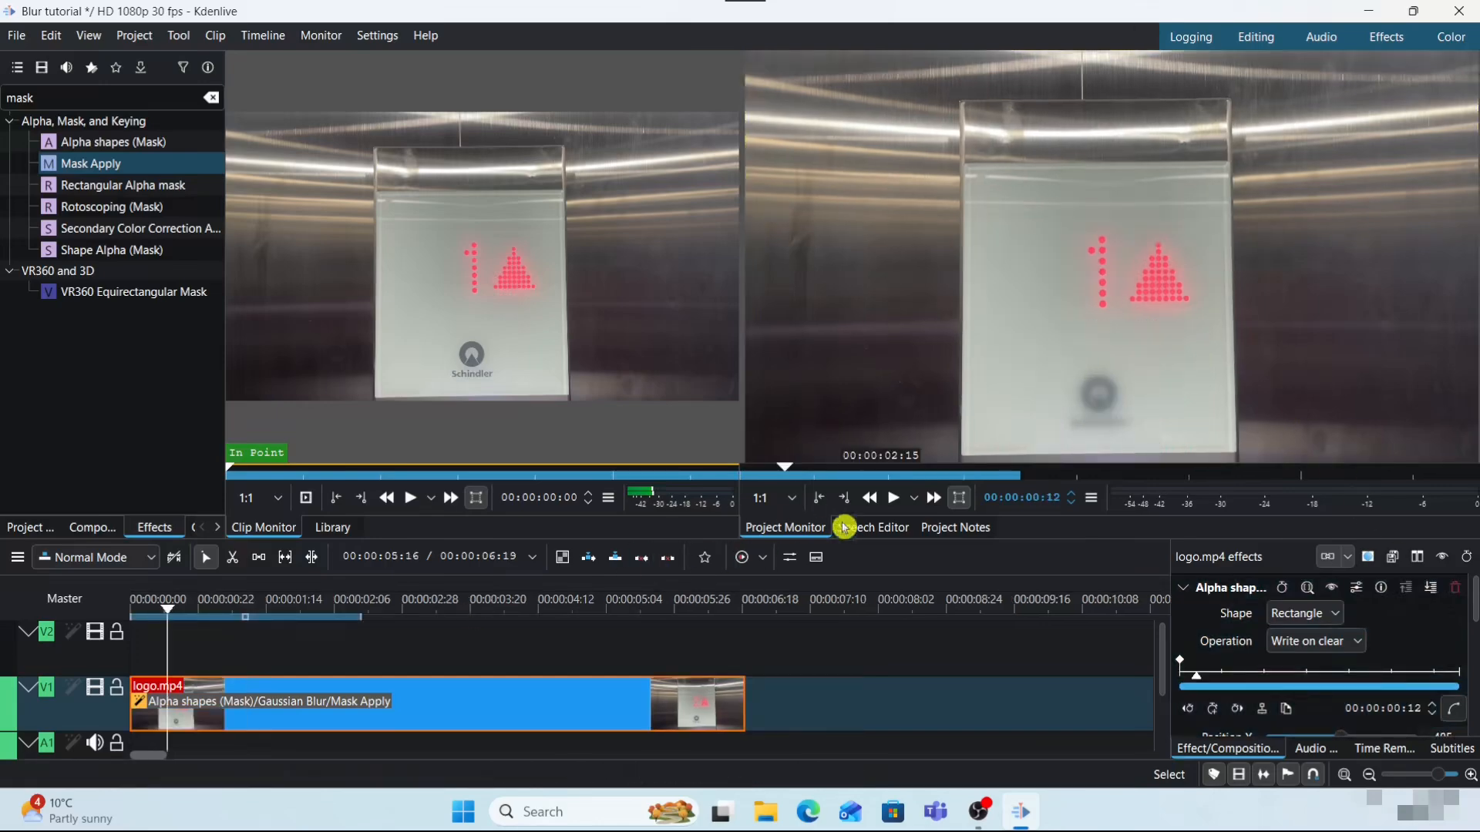
pyautogui.click(891, 505)
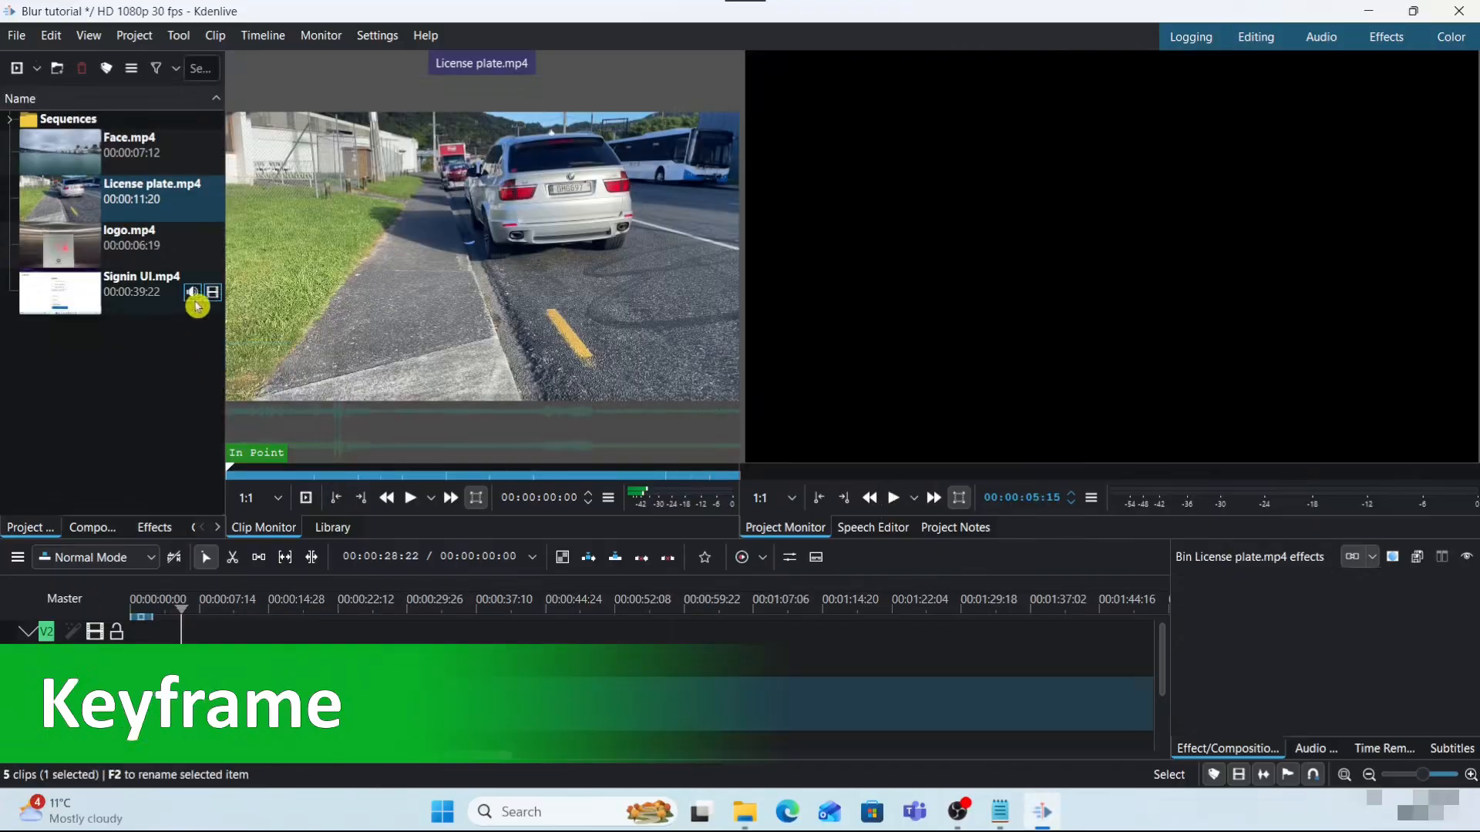
# - Place only the video of License plate.mp4 at the start of track V1
pyautogui.moveTo(241, 428)
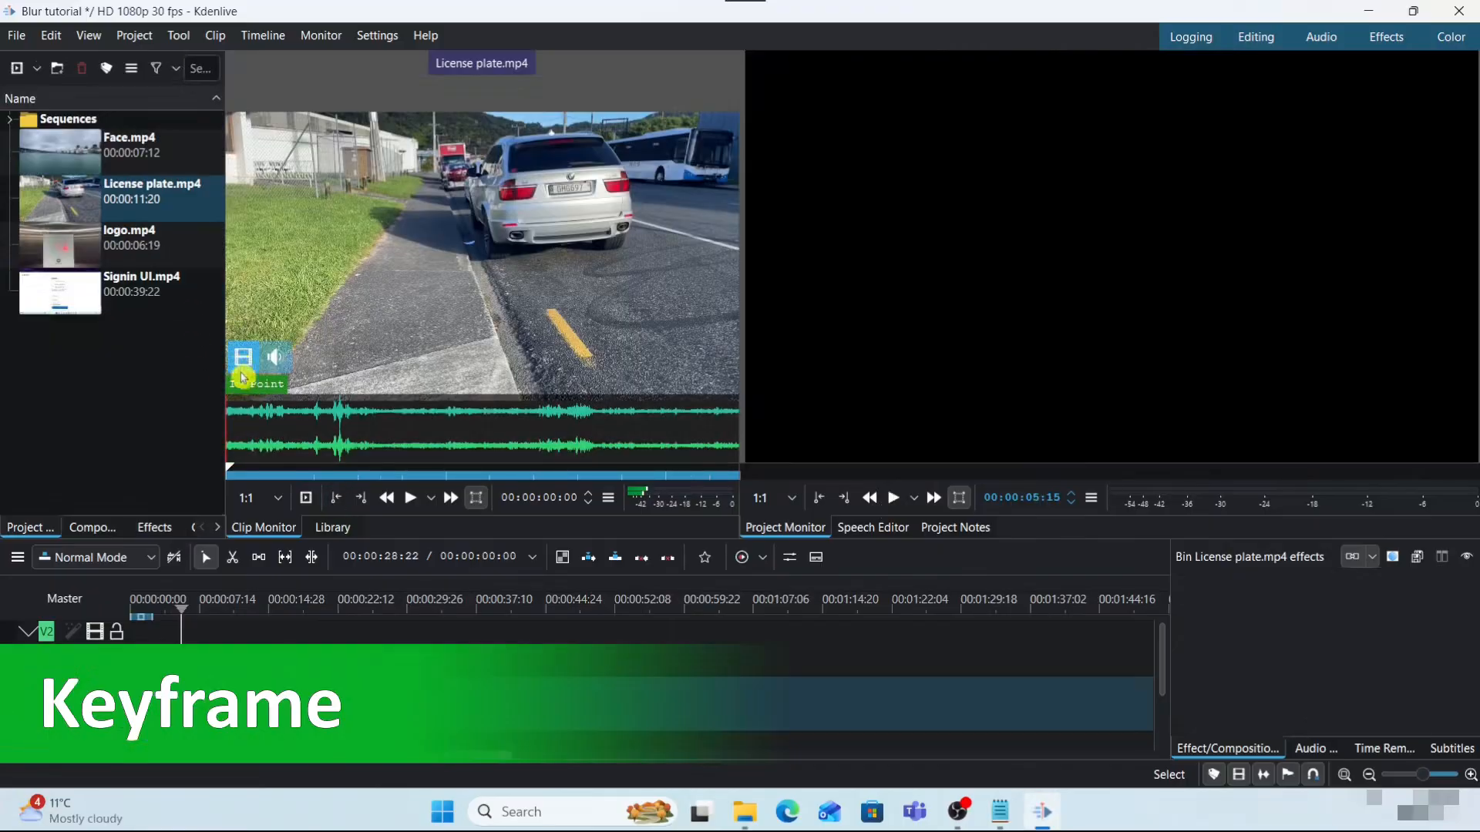
pyautogui.moveTo(241, 359); pyautogui.dragTo(128, 723)
pyautogui.scroll(3, 231, 716)
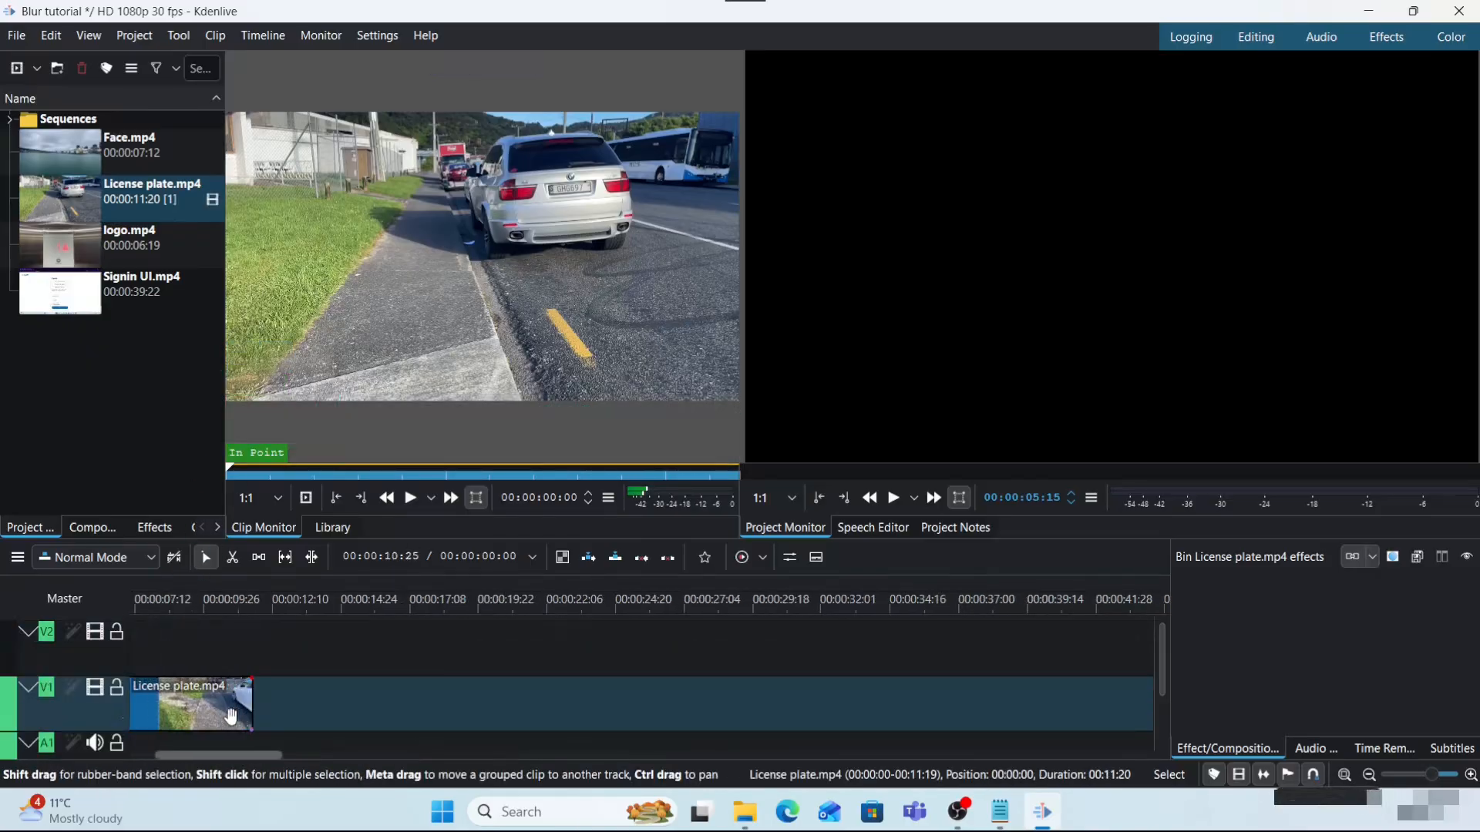
pyautogui.moveTo(217, 757); pyautogui.dragTo(109, 757)
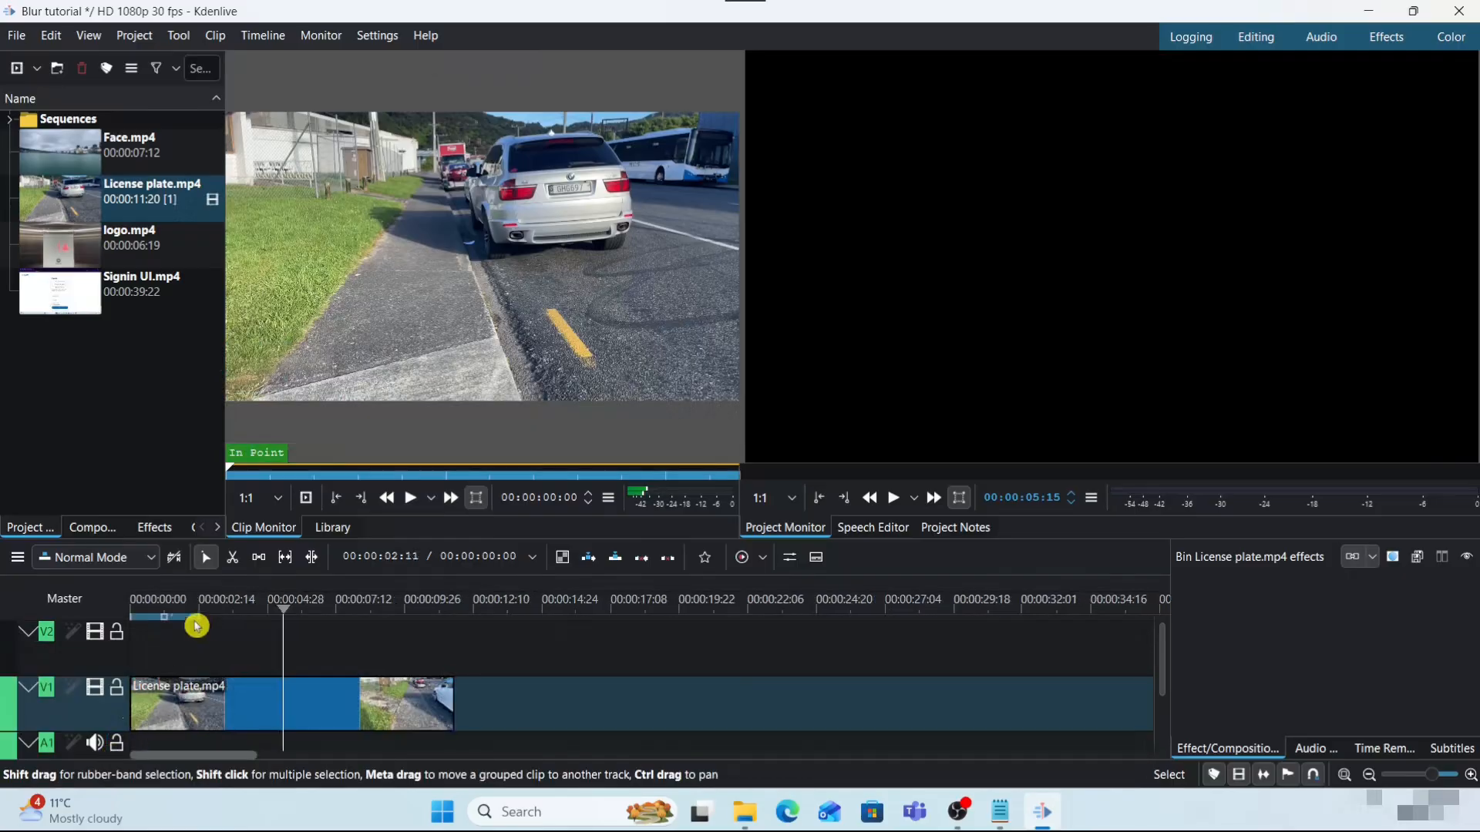
# - Search the effects for "alph" and apply Alpha shapes (Mask) to the License plate.mp4 clip
pyautogui.click(238, 617)
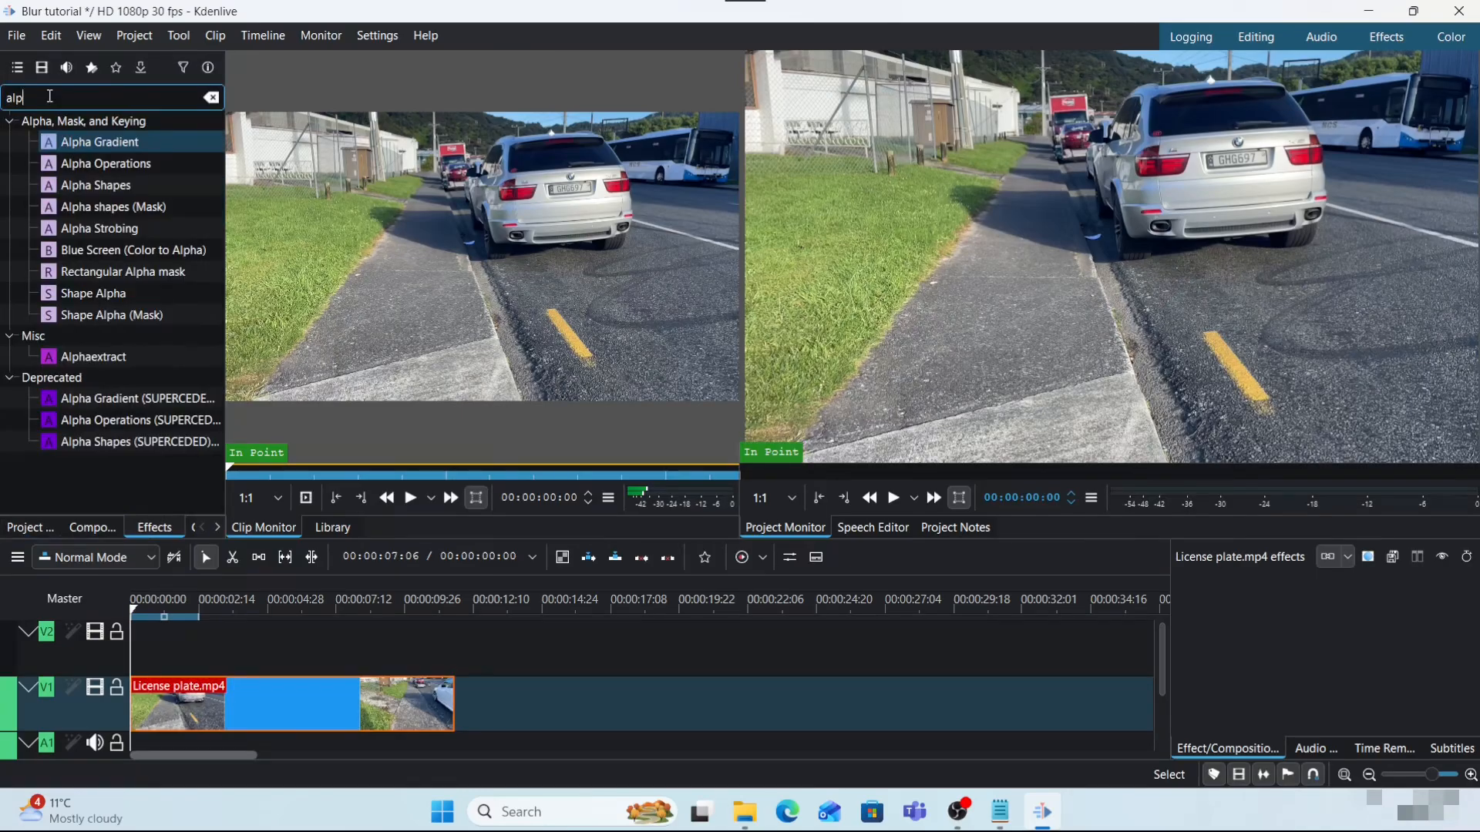
pyautogui.click(97, 210)
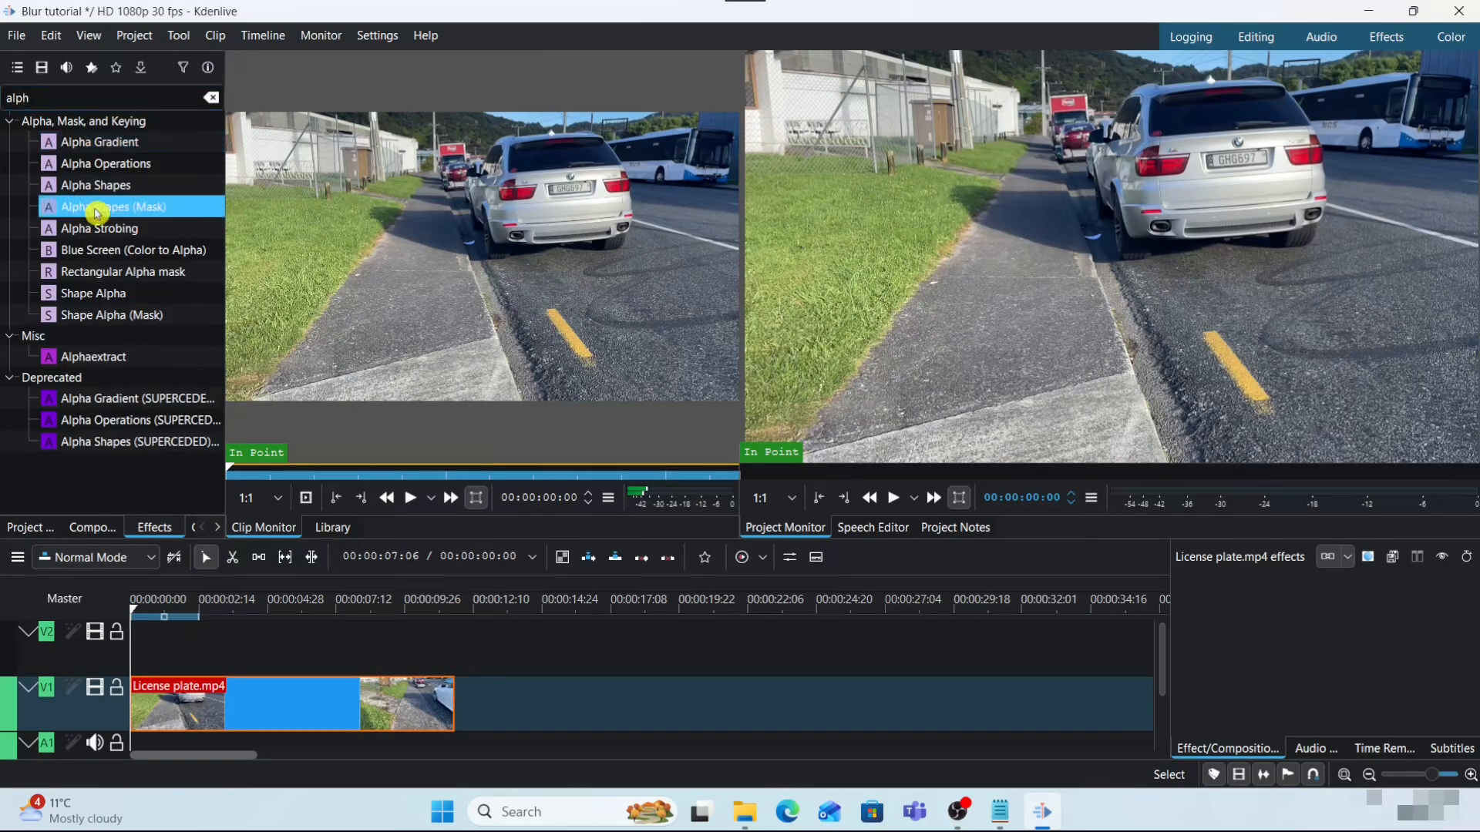
pyautogui.moveTo(96, 210); pyautogui.dragTo(337, 714)
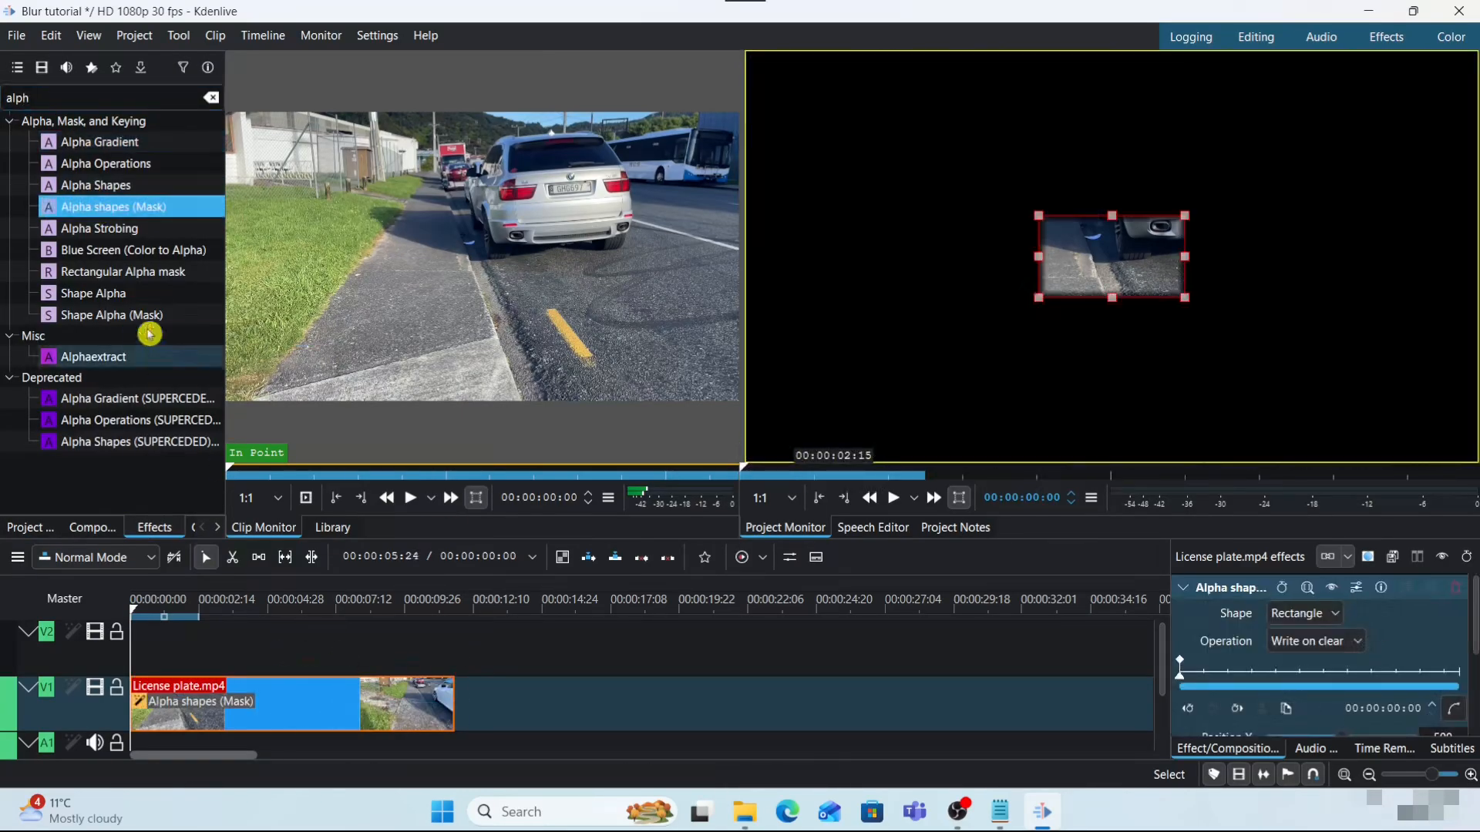
# - Search the effects for "ga"
pyautogui.moveTo(37, 103); pyautogui.dragTo(3, 93)
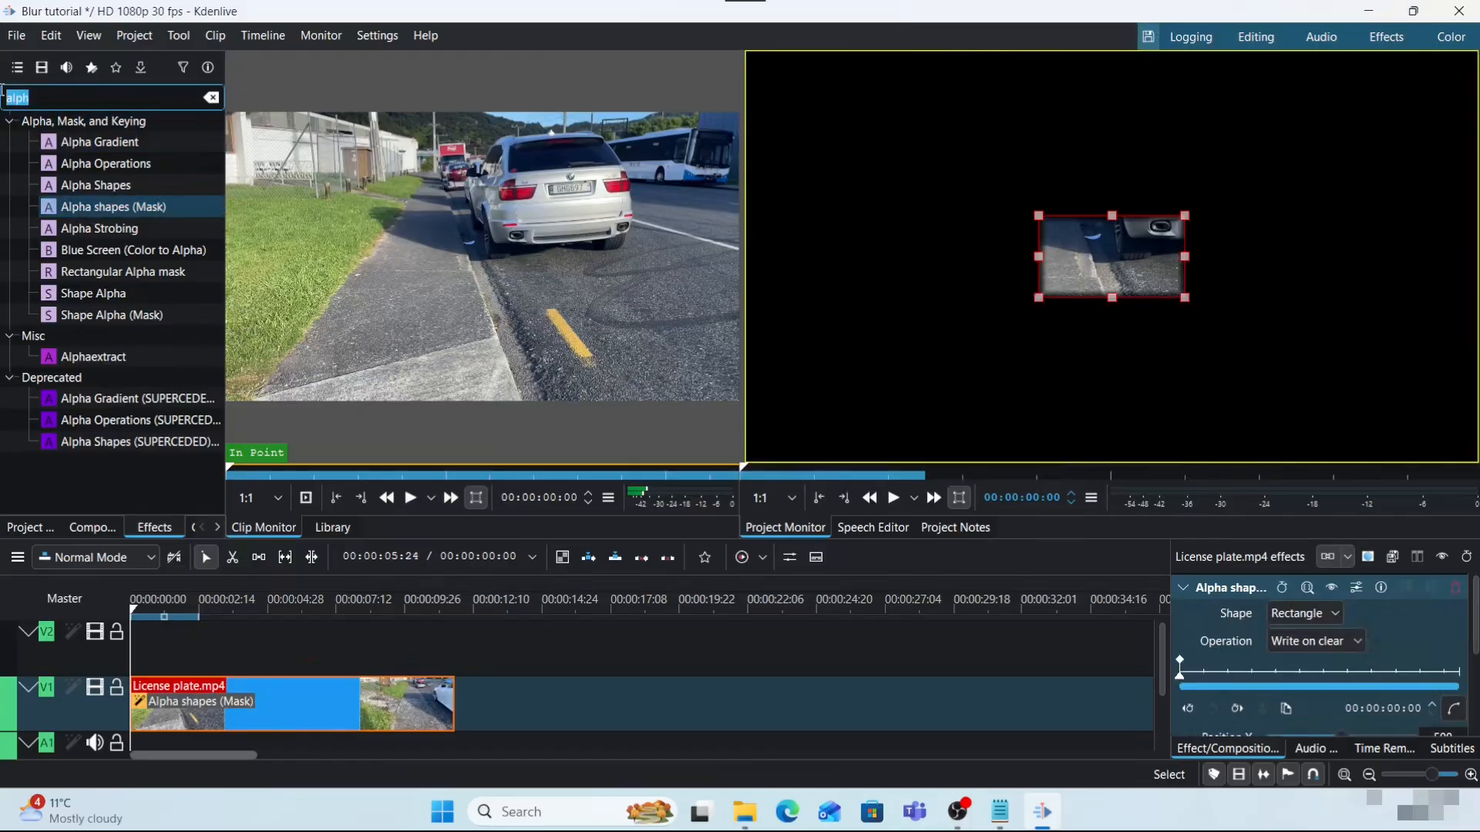
pyautogui.write('ga')
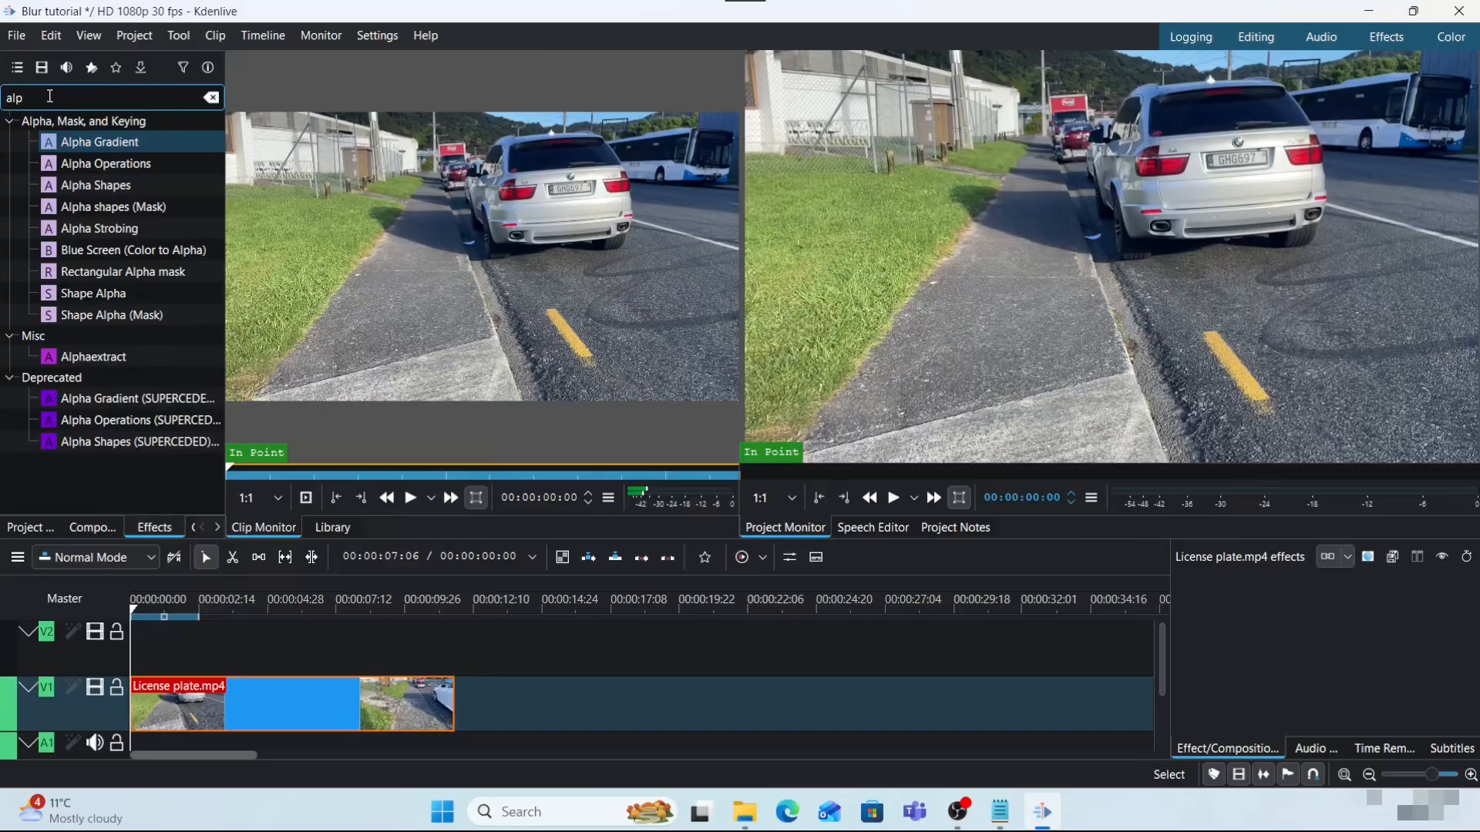
# - Apply Alpha shapes (Mask) to the License plate.mp4 clip, and add Gaussian Blur after searching the effects for "gau"
pyautogui.click(96, 210)
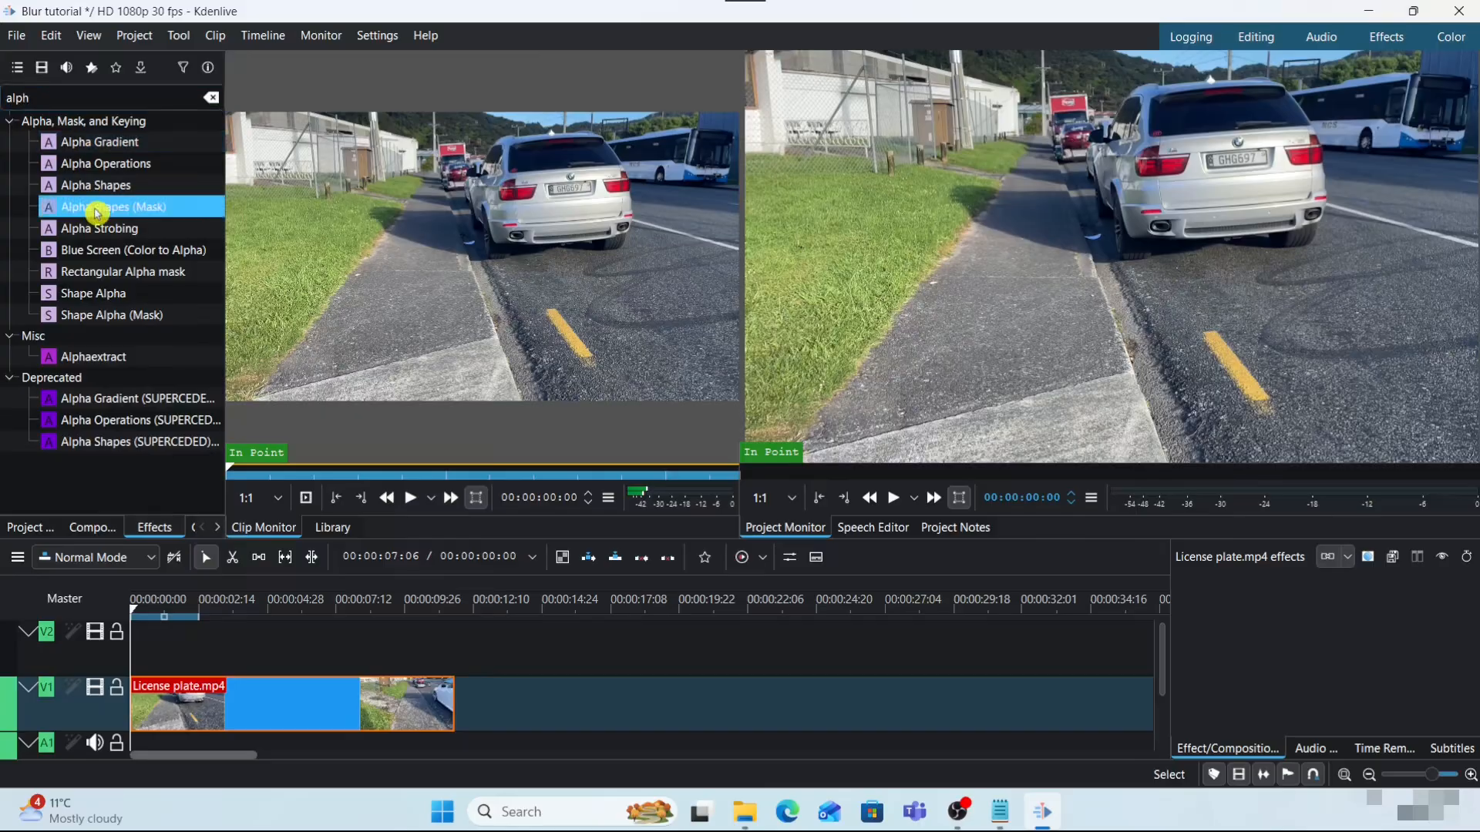
pyautogui.moveTo(97, 209); pyautogui.dragTo(340, 710)
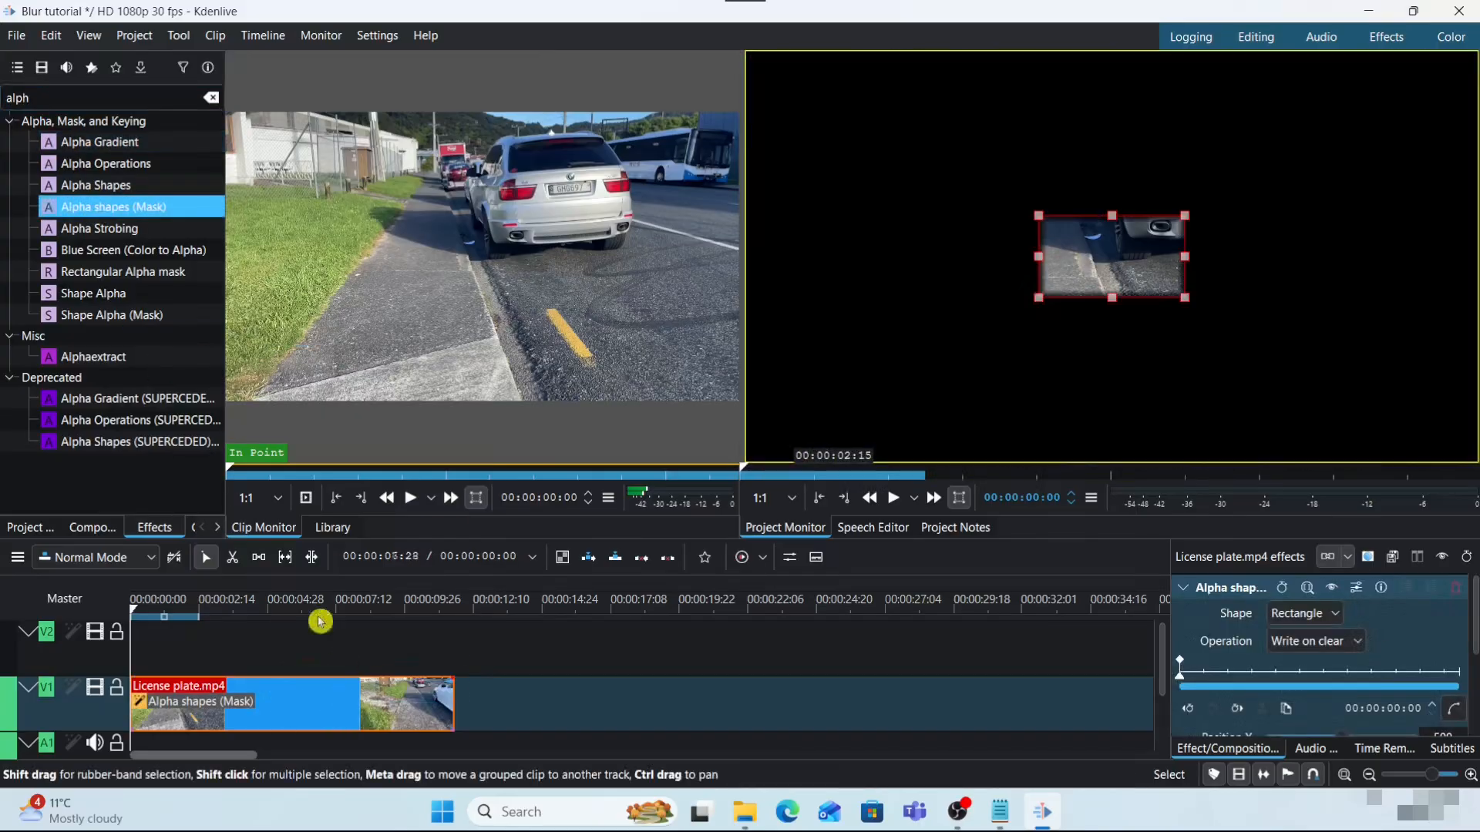
pyautogui.doubleClick(3, 94)
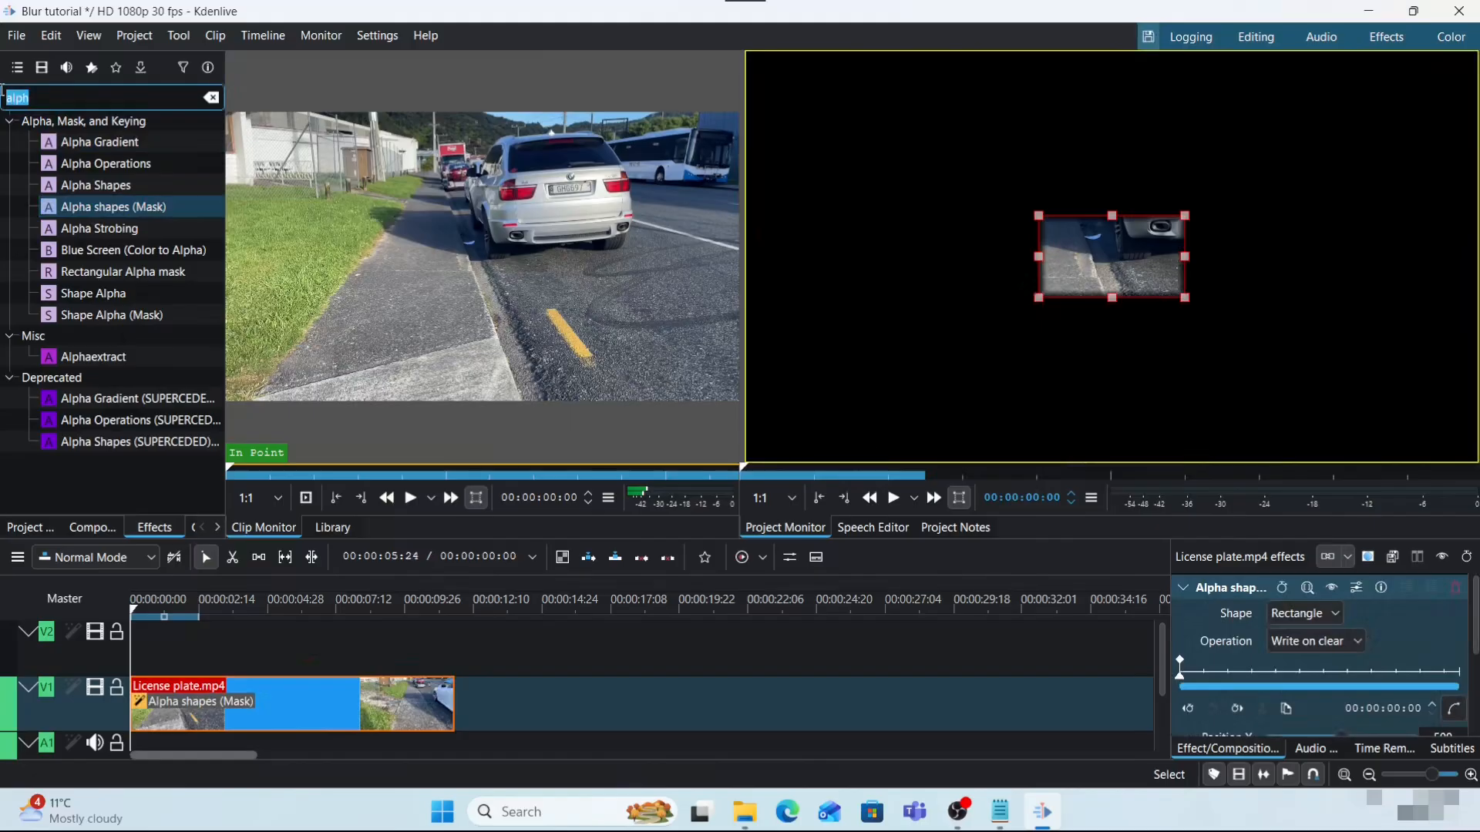
pyautogui.write('gau')
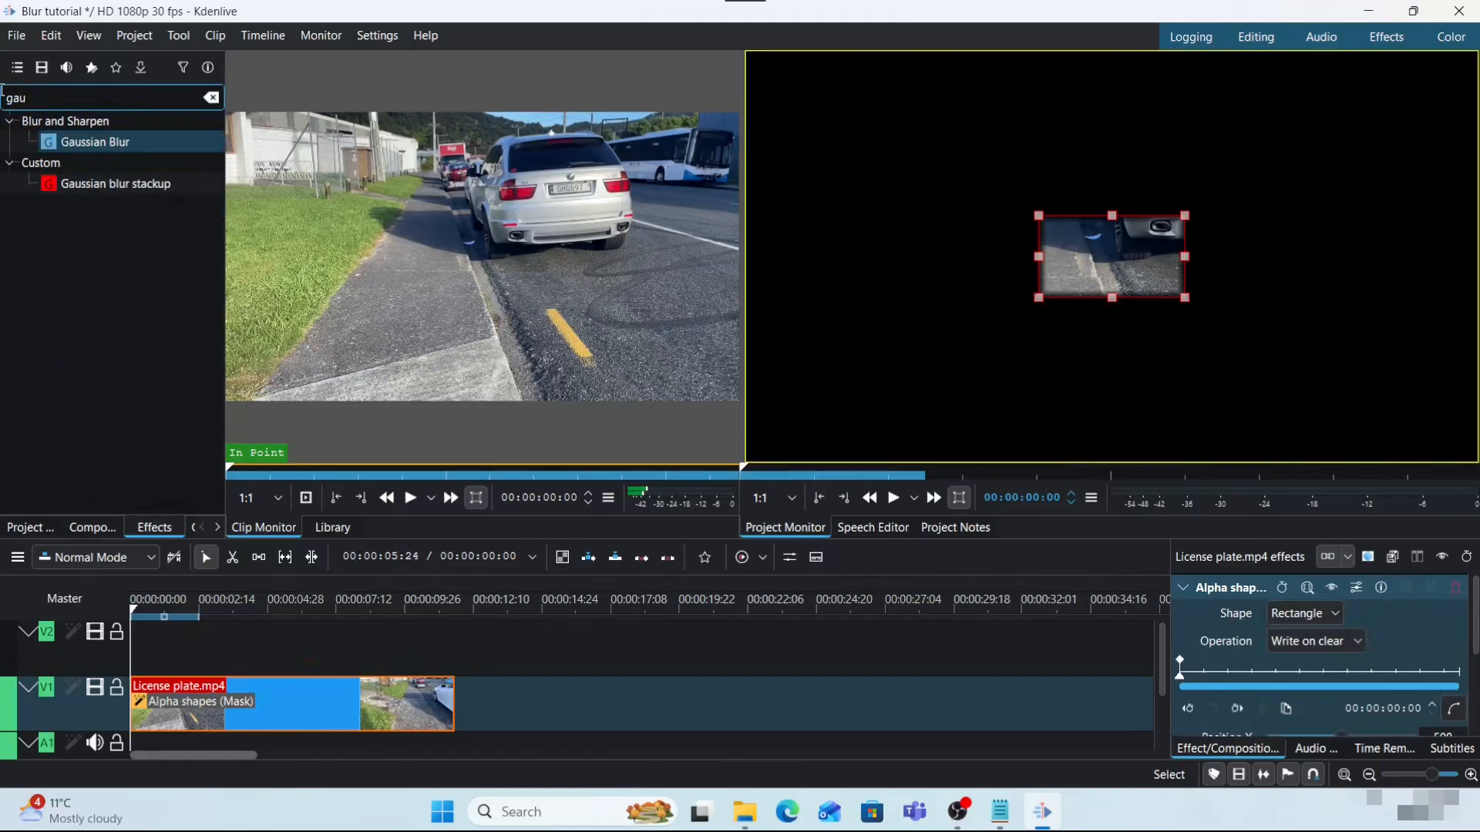
pyautogui.moveTo(118, 142); pyautogui.dragTo(250, 704)
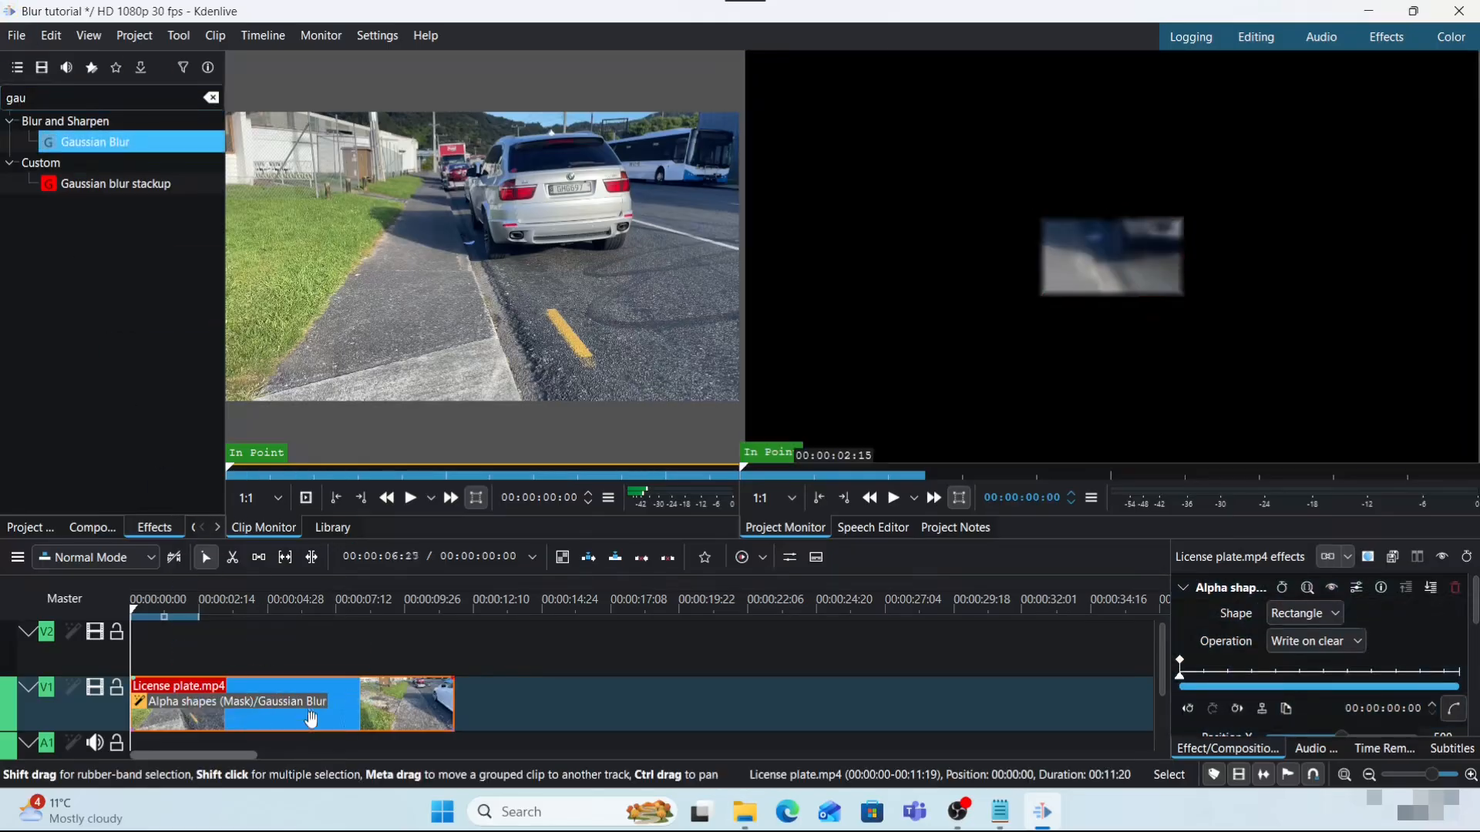
# - Search the effects for "mas", add Mask Apply to the clip, and fit the mask rectangle over the car's license plate
pyautogui.doubleClick(83, 98)
pyautogui.write('mas')
pyautogui.moveTo(91, 163); pyautogui.dragTo(279, 686)
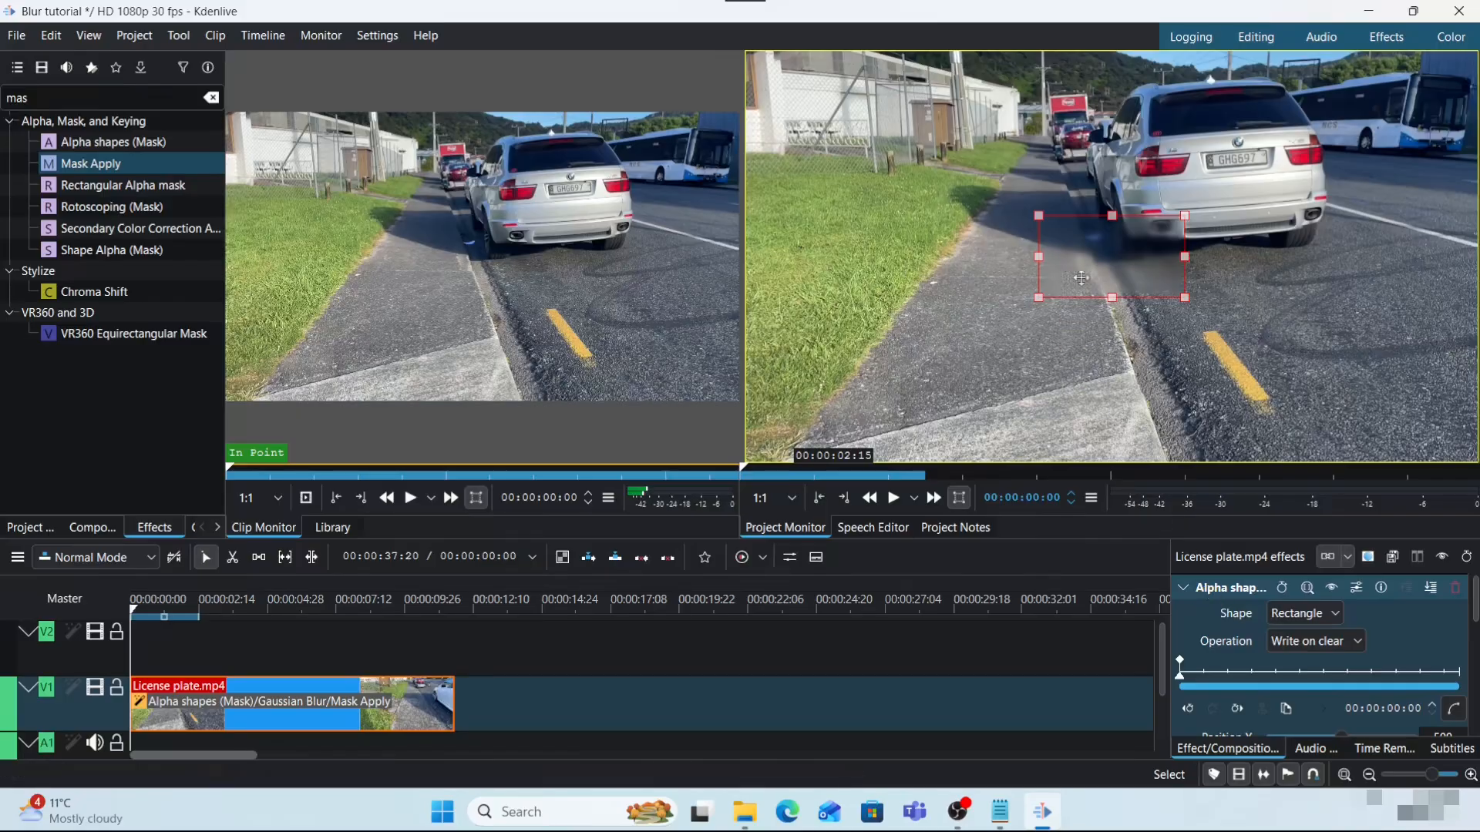
pyautogui.moveTo(1110, 261); pyautogui.dragTo(1243, 166)
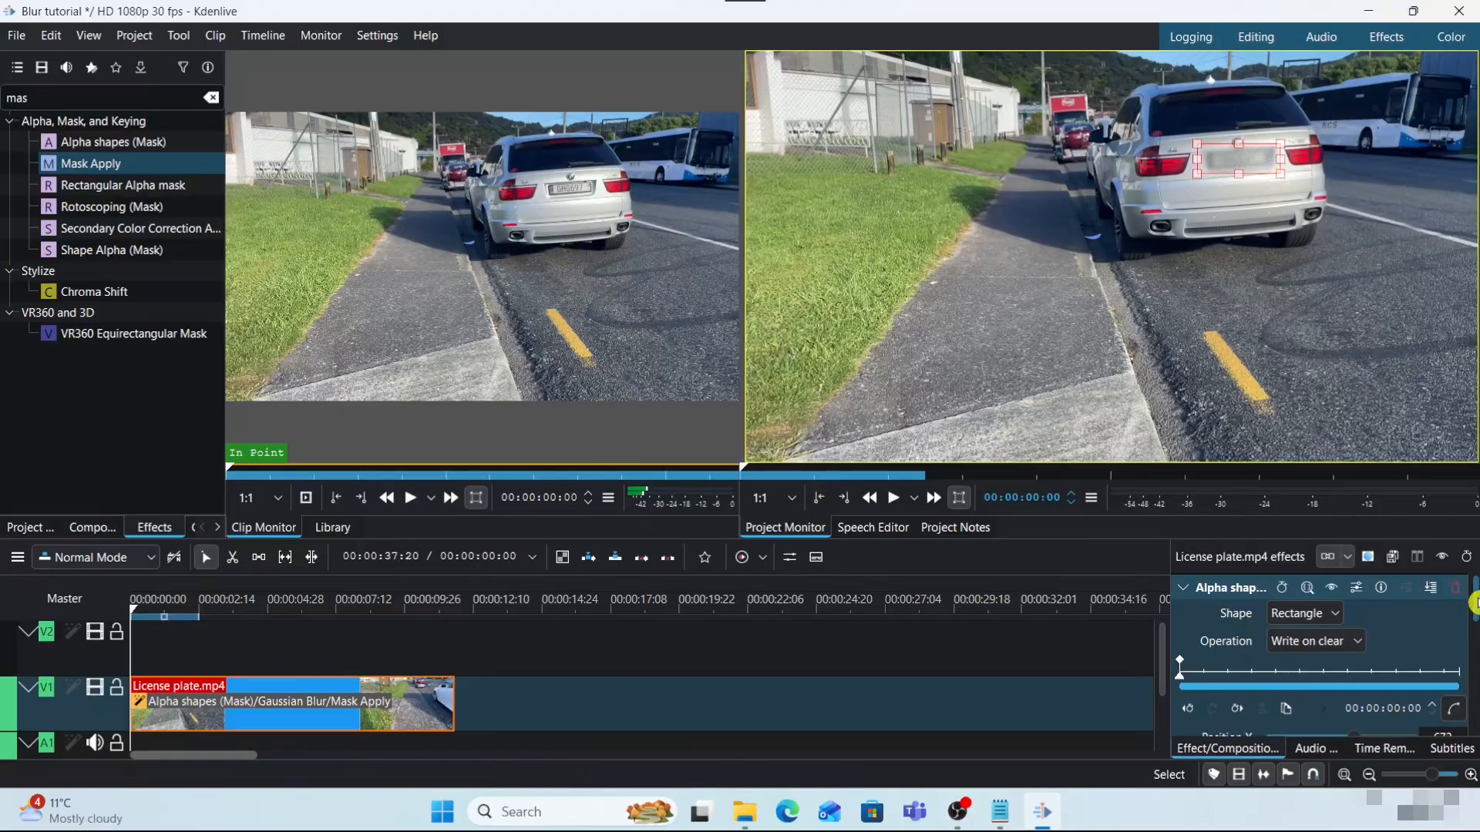
# - Set the Gaussian Blur's Sigma and Vertical Sigma to 20
pyautogui.moveTo(1473, 603); pyautogui.dragTo(1474, 713)
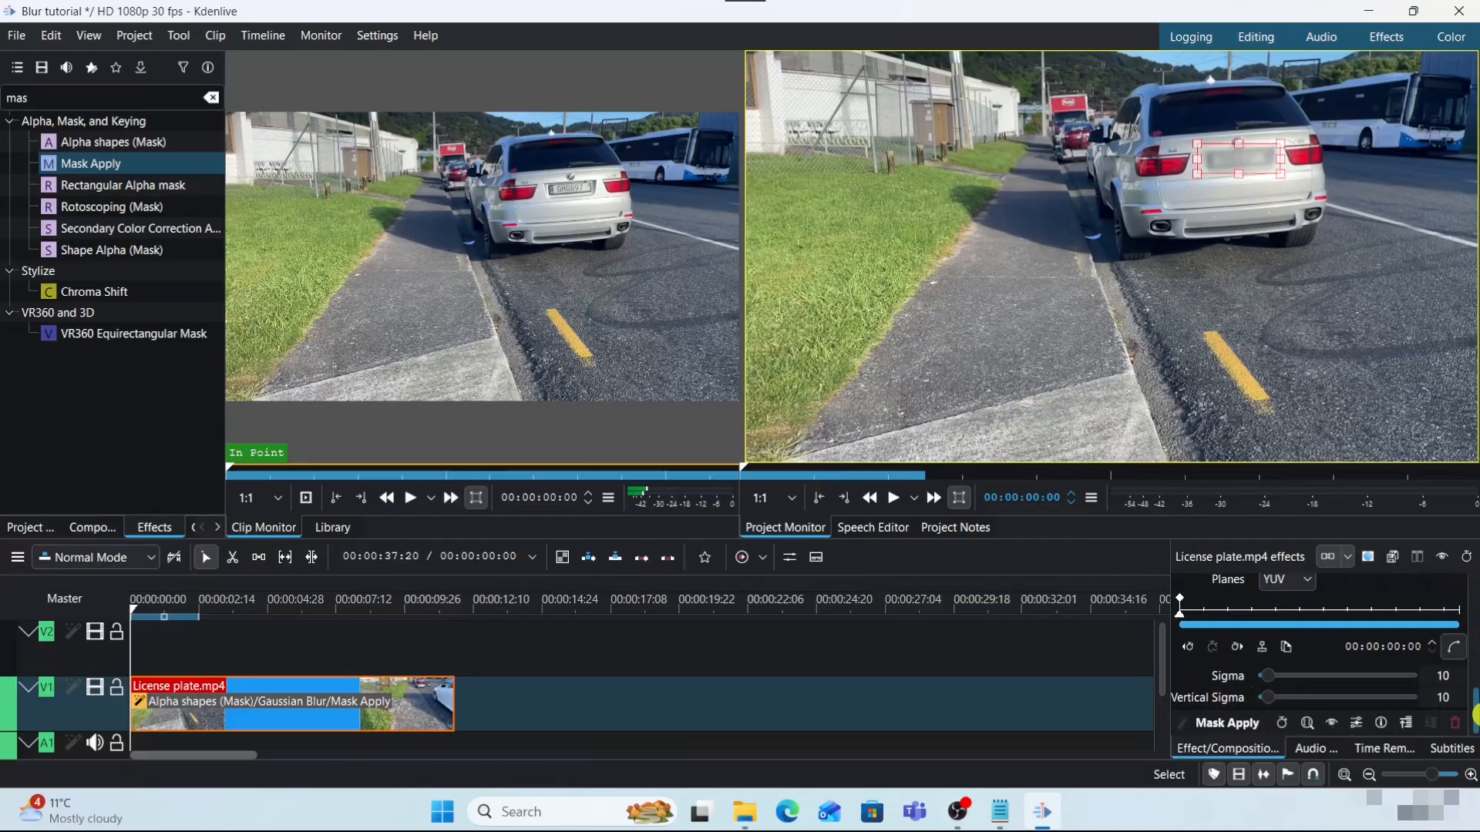
pyautogui.click(1435, 677)
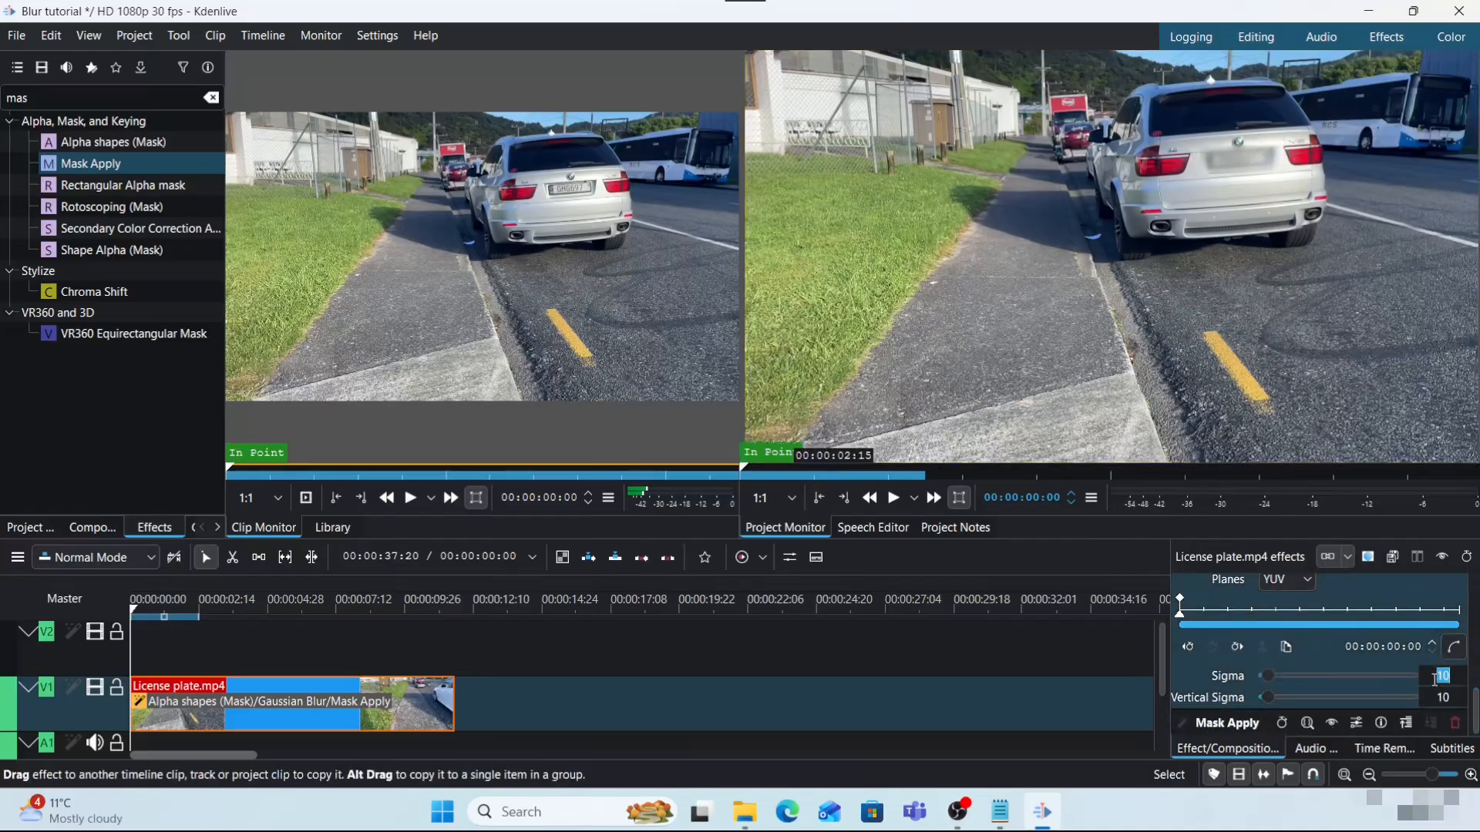
pyautogui.doubleClick(1443, 699)
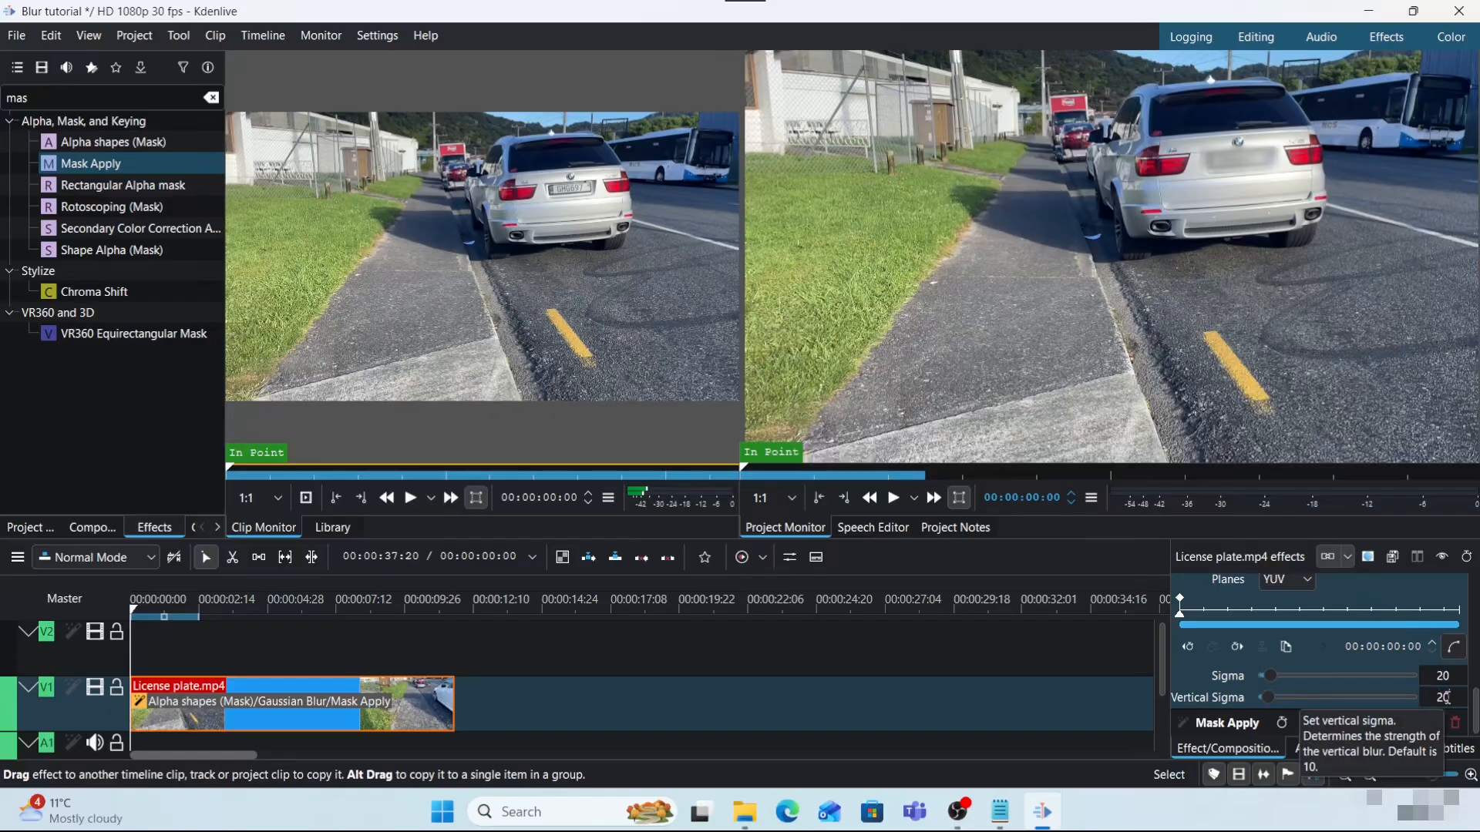
# - Add an Alpha shapes (Mask) keyframe at 00:00:00:12 and move the mask rectangle back over the license plate
pyautogui.moveTo(1475, 709); pyautogui.dragTo(1464, 559)
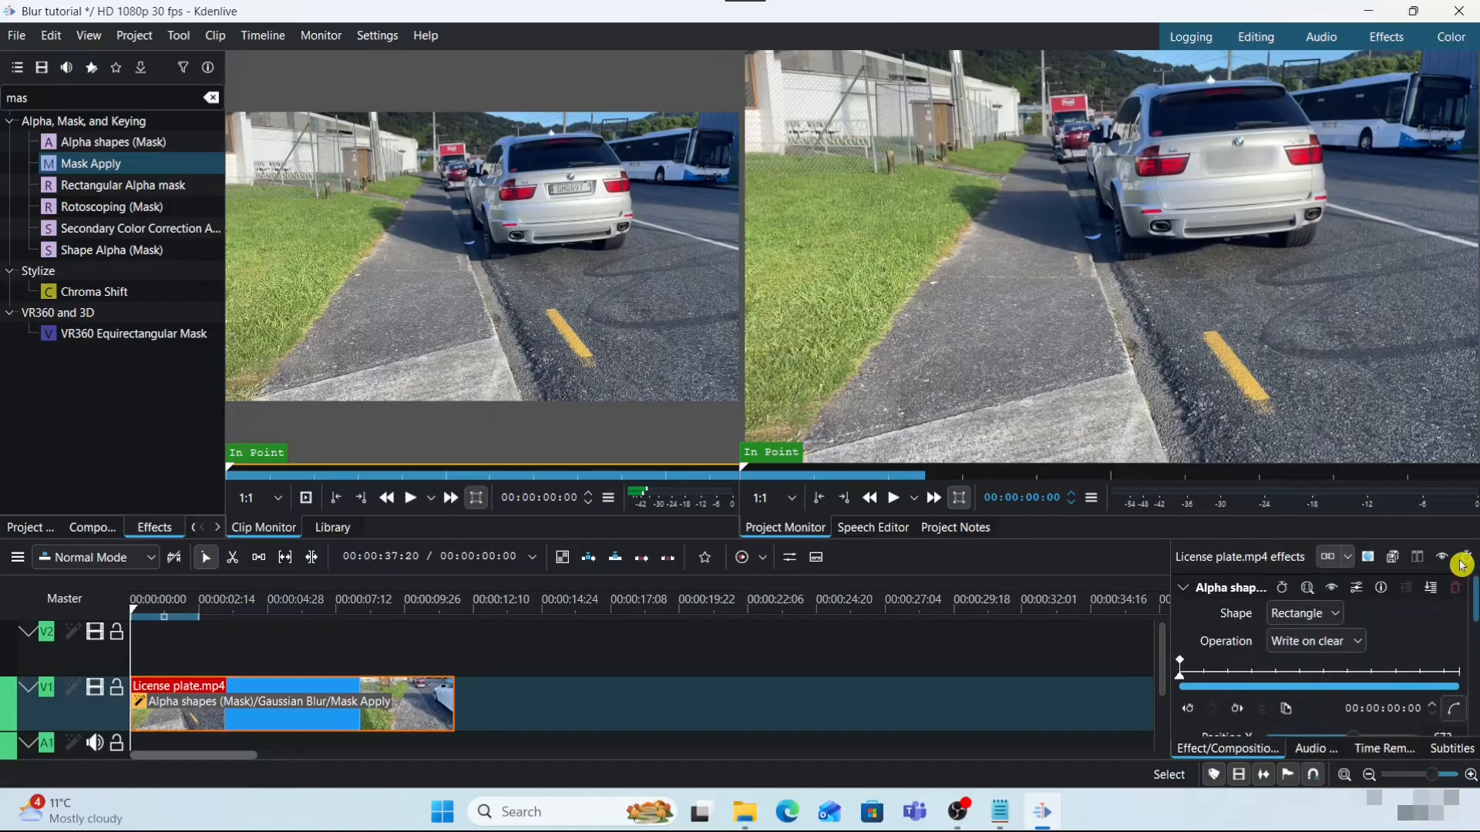
pyautogui.click(1202, 584)
pyautogui.click(1279, 676)
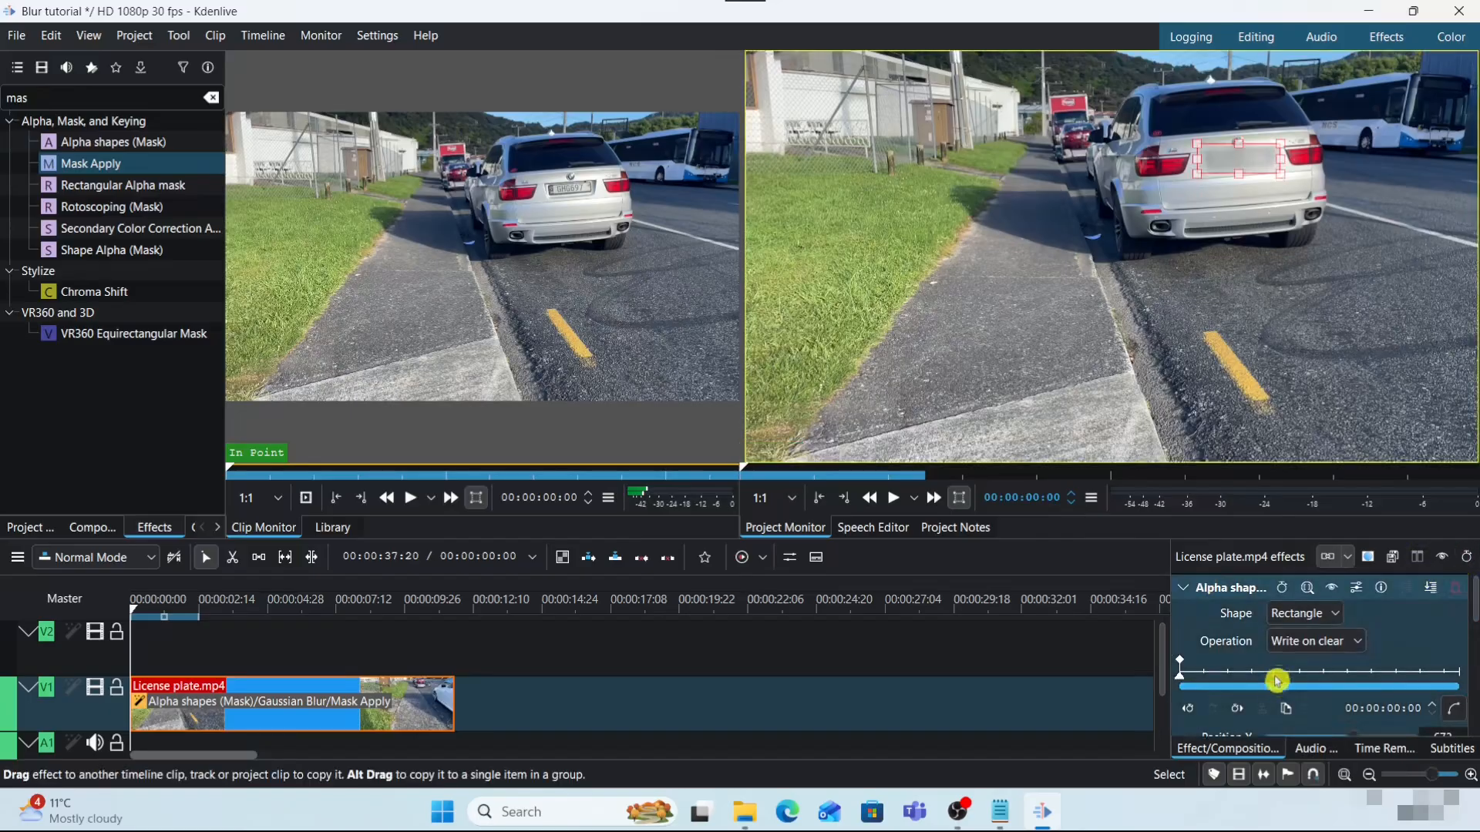
pyautogui.press('Right')
pyautogui.press('Right')
pyautogui.press('Right')
pyautogui.press('Right')
pyautogui.press('Right')
pyautogui.press('Right')
pyautogui.press('Right')
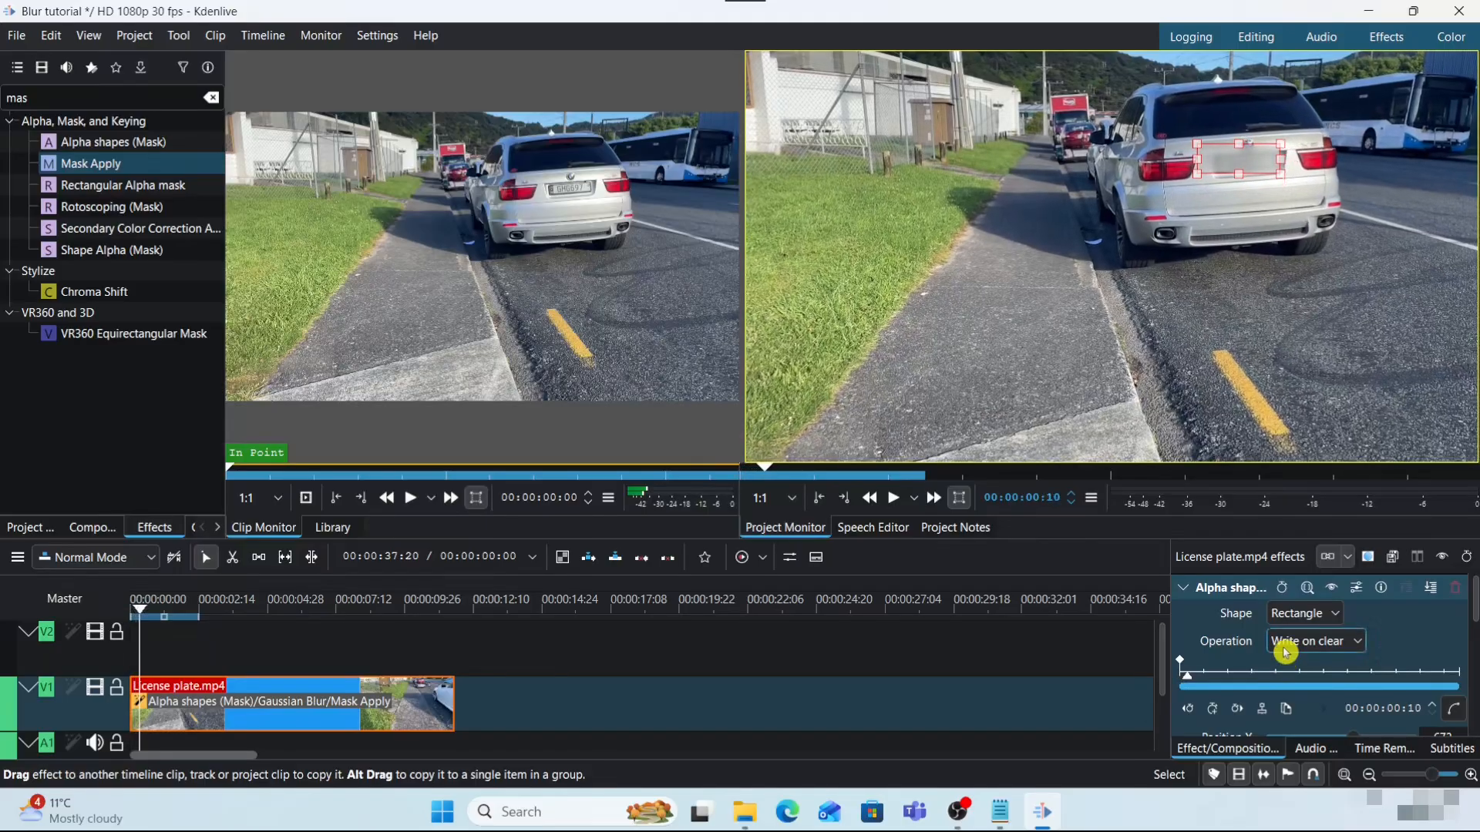
pyautogui.press('Right')
pyautogui.press('Right')
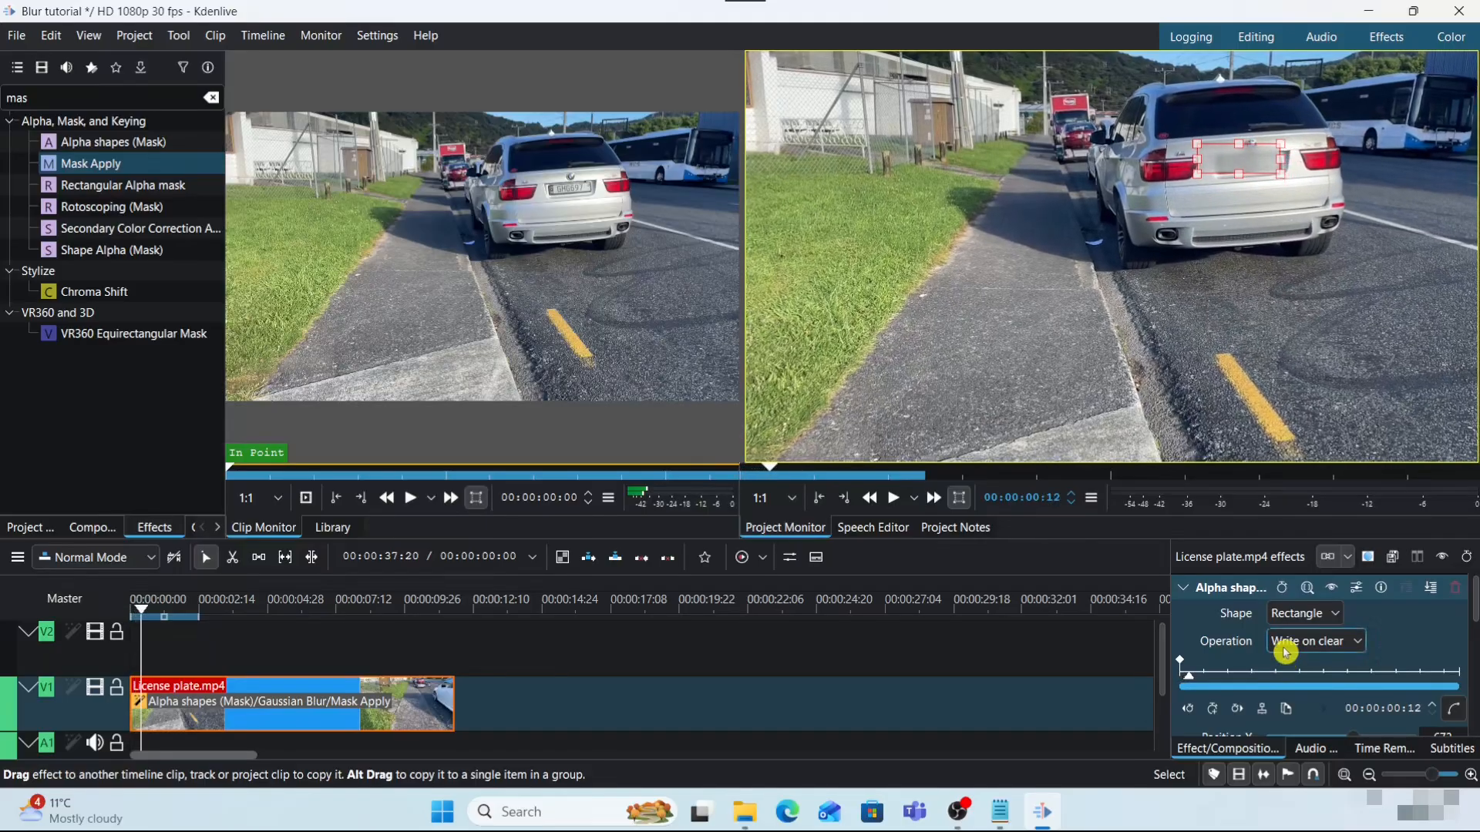
pyautogui.click(1208, 717)
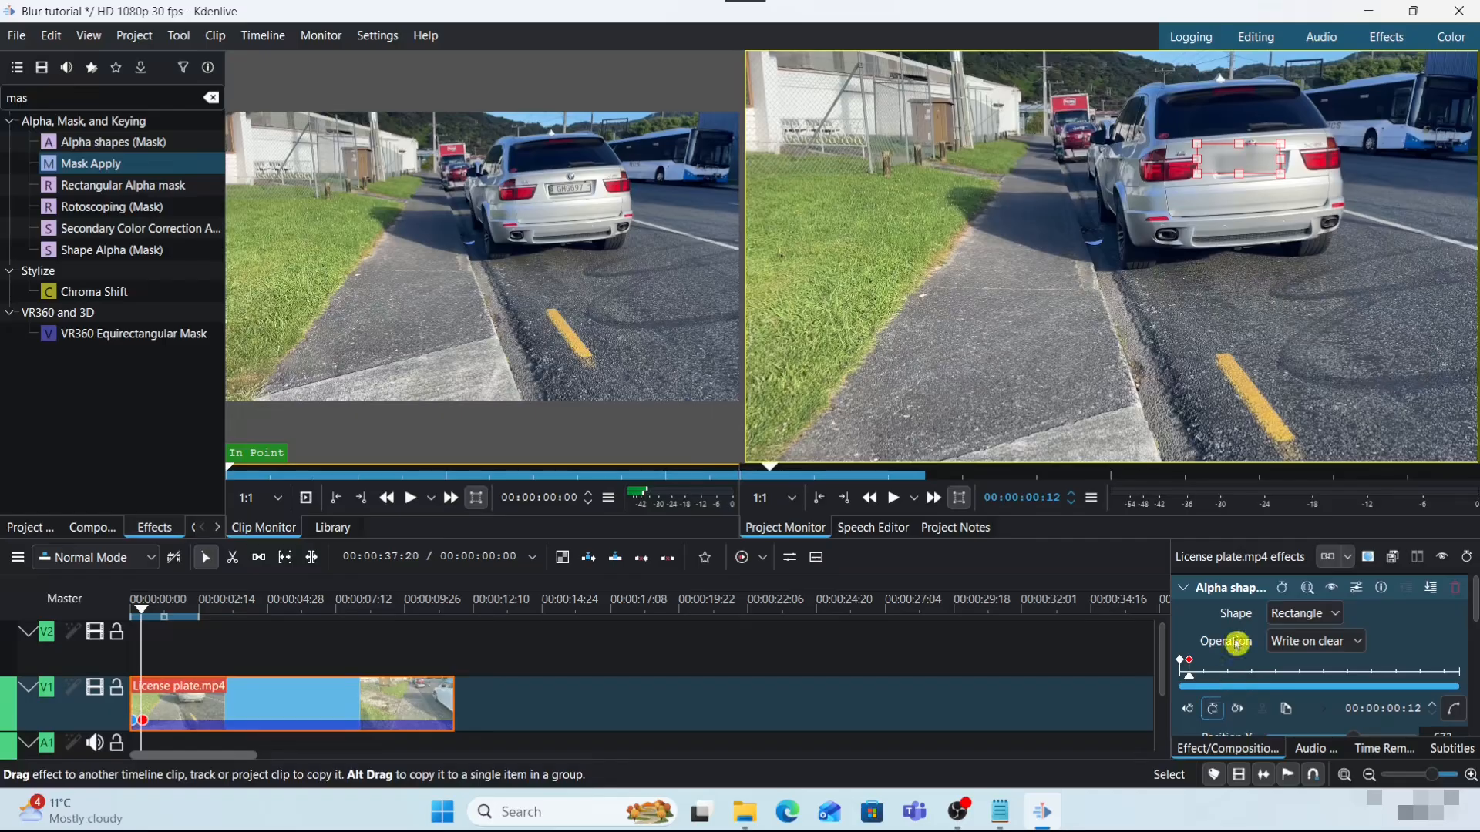
pyautogui.moveTo(1243, 158); pyautogui.dragTo(1249, 158)
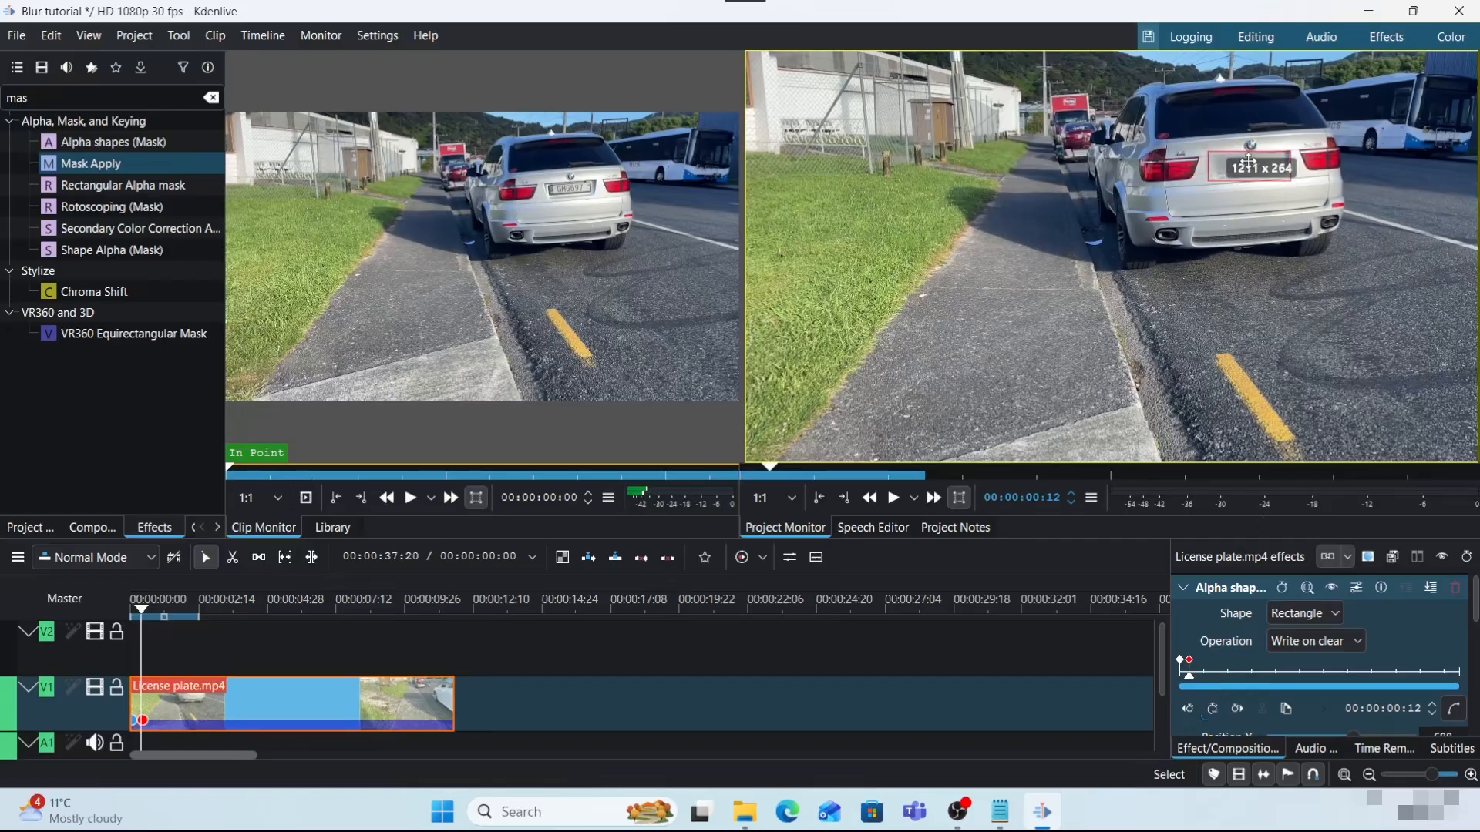
# - Add a mask keyframe at 00:00:00:24 and shift the rectangle to cover the license plate in that frame
pyautogui.scroll(-7, 1231, 692)
pyautogui.scroll(-5, 1233, 695)
pyautogui.click(1235, 703)
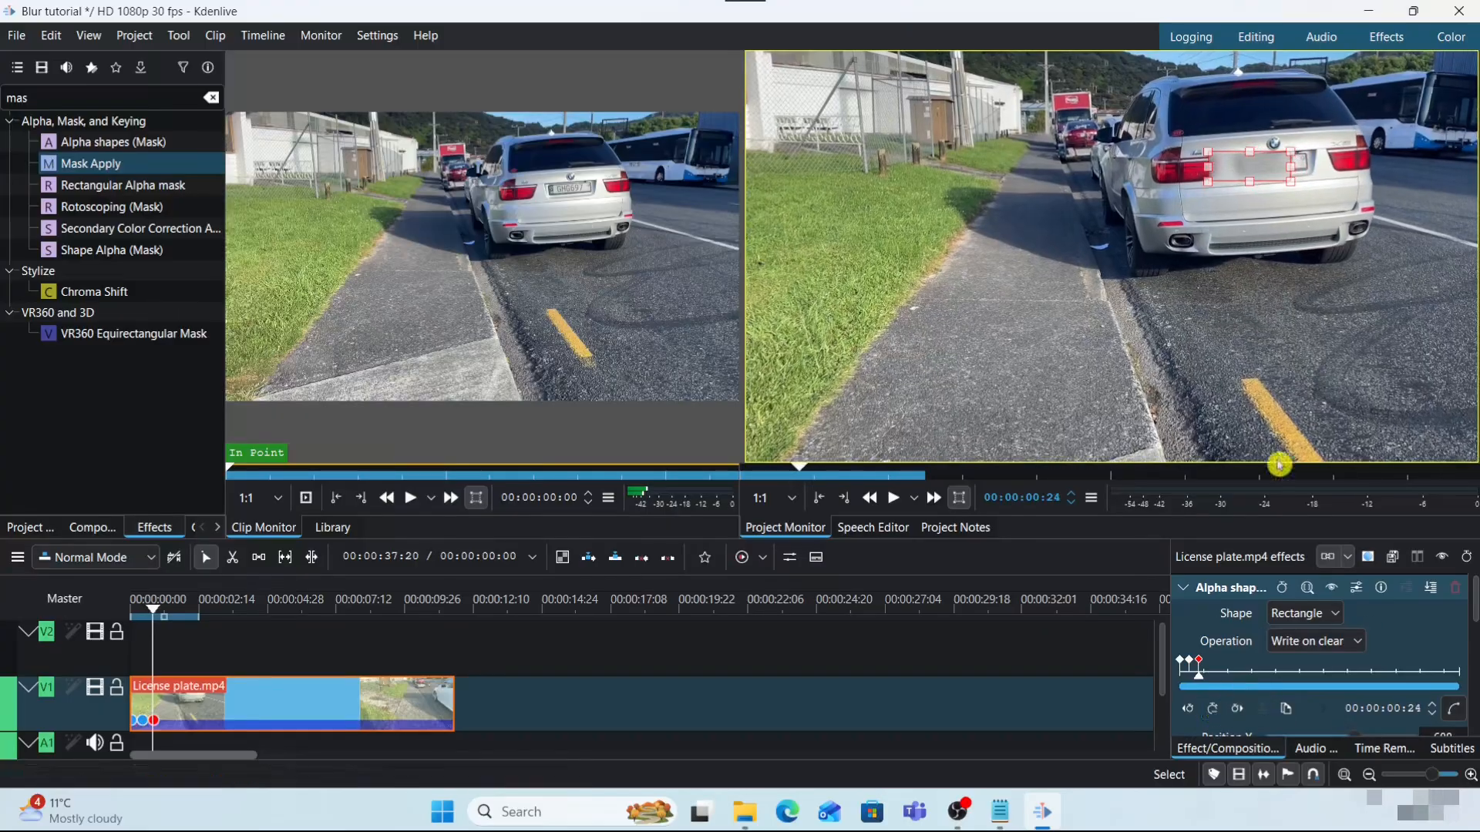
pyautogui.moveTo(1260, 165); pyautogui.dragTo(1284, 163)
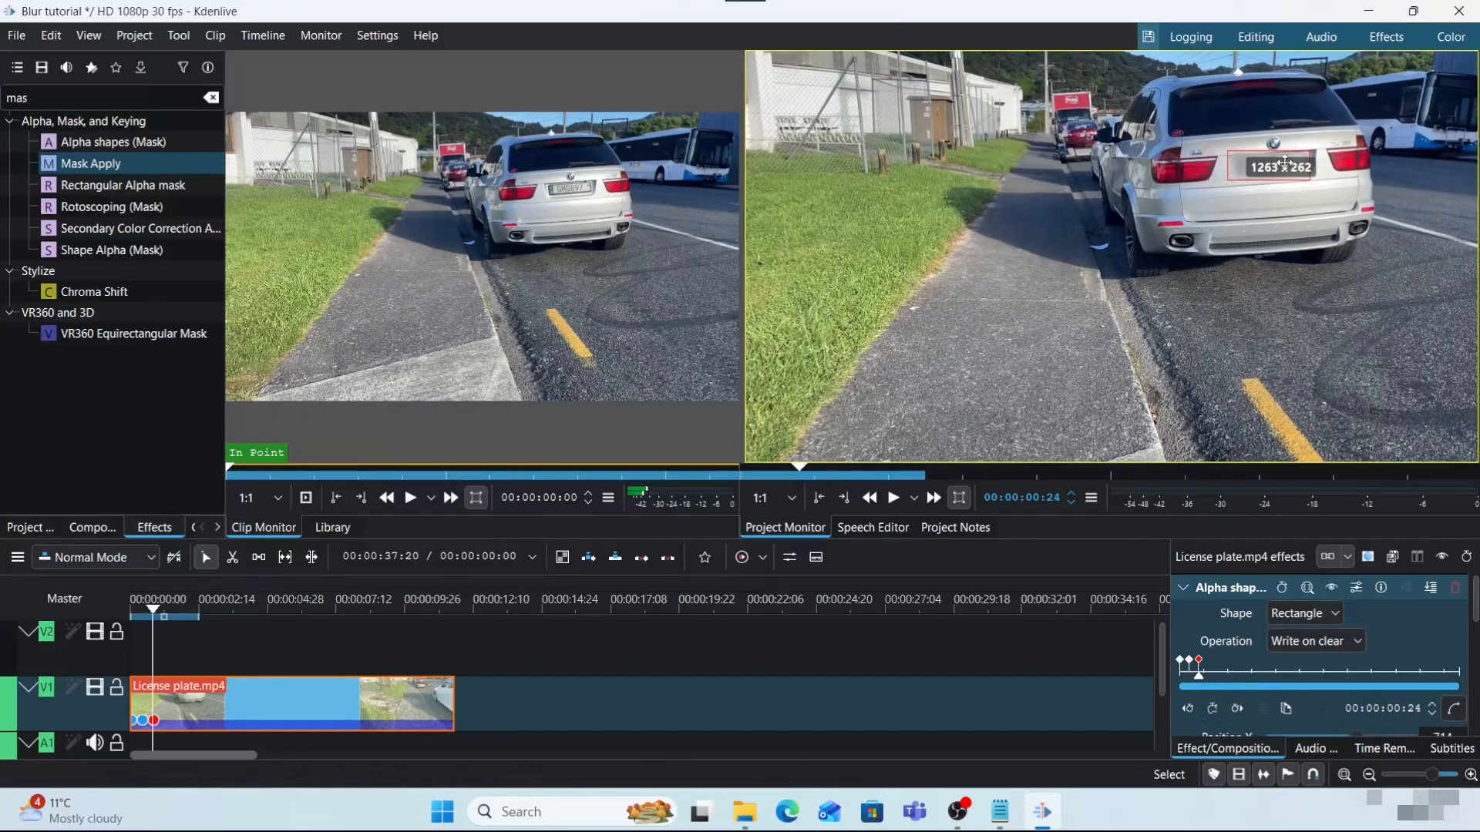
# - Keep adding mask keyframes every few frames up to 00:00:03:18, repositioning the rectangle to follow the license plate until it leaves the frame
pyautogui.press('Right')
pyautogui.press('Right')
pyautogui.press('Right')
pyautogui.press('Right')
pyautogui.press('Right')
pyautogui.press('Right')
pyautogui.press('Right')
pyautogui.press('Right')
pyautogui.press('Right')
pyautogui.click(1213, 708)
pyautogui.moveTo(1269, 158); pyautogui.dragTo(1406, 195)
pyautogui.press('Right')
pyautogui.press('Right')
pyautogui.press('Right')
pyautogui.press('Right')
pyautogui.press('Right')
pyautogui.press('Right')
pyautogui.press('Right')
pyautogui.press('Right')
pyautogui.click(1215, 710)
pyautogui.press('Right')
pyautogui.press('Right')
pyautogui.press('Right')
pyautogui.press('Right')
pyautogui.press('Right')
pyautogui.press('Right')
pyautogui.press('Right')
pyautogui.click(1213, 709)
pyautogui.press('Right')
pyautogui.press('Right')
pyautogui.press('Right')
pyautogui.press('Right')
pyautogui.press('Right')
pyautogui.press('Right')
pyautogui.press('Right')
pyautogui.press('Right')
pyautogui.click(1212, 709)
pyautogui.press('Right')
pyautogui.press('Right')
pyautogui.press('Right')
pyautogui.press('Right')
pyautogui.press('Right')
pyautogui.press('Right')
pyautogui.press('Right')
pyautogui.press('Right')
pyautogui.click(1212, 708)
pyautogui.press('Right')
pyautogui.press('Right')
pyautogui.press('Right')
pyautogui.press('Right')
pyautogui.press('Right')
pyautogui.press('Right')
pyautogui.press('Right')
pyautogui.press('Right')
pyautogui.click(1213, 708)
pyautogui.moveTo(1329, 215); pyautogui.dragTo(1316, 215)
pyautogui.press('Right')
pyautogui.press('Right')
pyautogui.press('Right')
pyautogui.press('Right')
pyautogui.press('Right')
pyautogui.press('Right')
pyautogui.press('Right')
pyautogui.press('Right')
pyautogui.click(1212, 708)
pyautogui.moveTo(1409, 190); pyautogui.dragTo(1465, 240)
pyautogui.press('Right')
pyautogui.press('Right')
pyautogui.press('Right')
pyautogui.press('Right')
pyautogui.press('Right')
pyautogui.press('Right')
pyautogui.click(1213, 709)
pyautogui.press('Right')
pyautogui.press('Right')
pyautogui.press('Right')
pyautogui.press('Right')
pyautogui.press('Right')
pyautogui.press('Right')
pyautogui.press('Right')
pyautogui.click(1213, 709)
pyautogui.press('Right')
pyautogui.press('Right')
pyautogui.press('Right')
pyautogui.press('Right')
pyautogui.press('Right')
pyautogui.press('Right')
pyautogui.click(1212, 709)
pyautogui.press('Right')
pyautogui.press('Right')
pyautogui.press('Right')
pyautogui.press('Right')
pyautogui.press('Right')
pyautogui.press('Right')
pyautogui.click(1213, 708)
pyautogui.press('Right')
pyautogui.press('Right')
pyautogui.press('Right')
pyautogui.click(1211, 709)
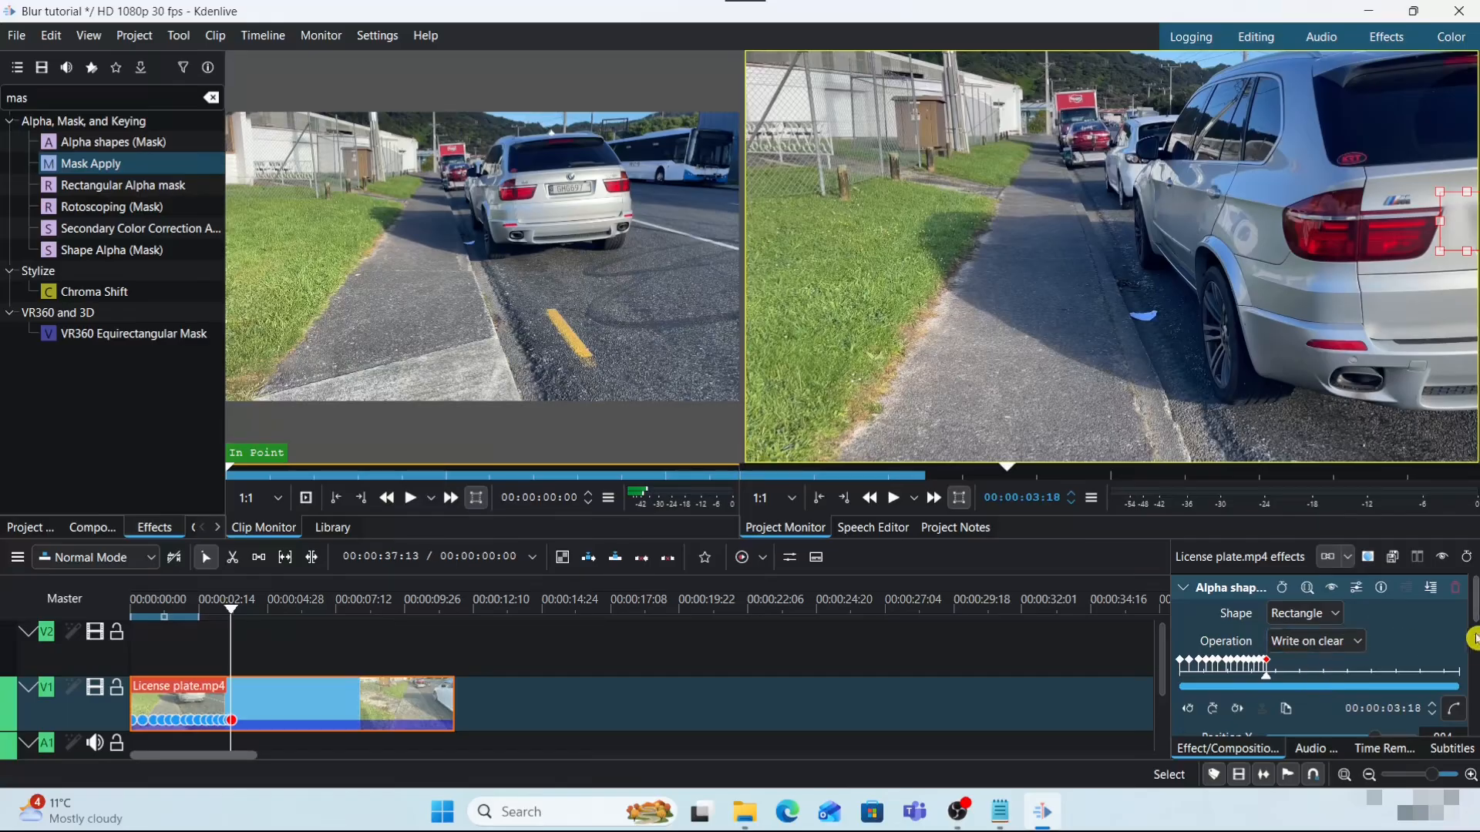
# - Add a Gaussian Blur keyframe at 00:00:03:18
pyautogui.moveTo(1475, 609); pyautogui.dragTo(1476, 698)
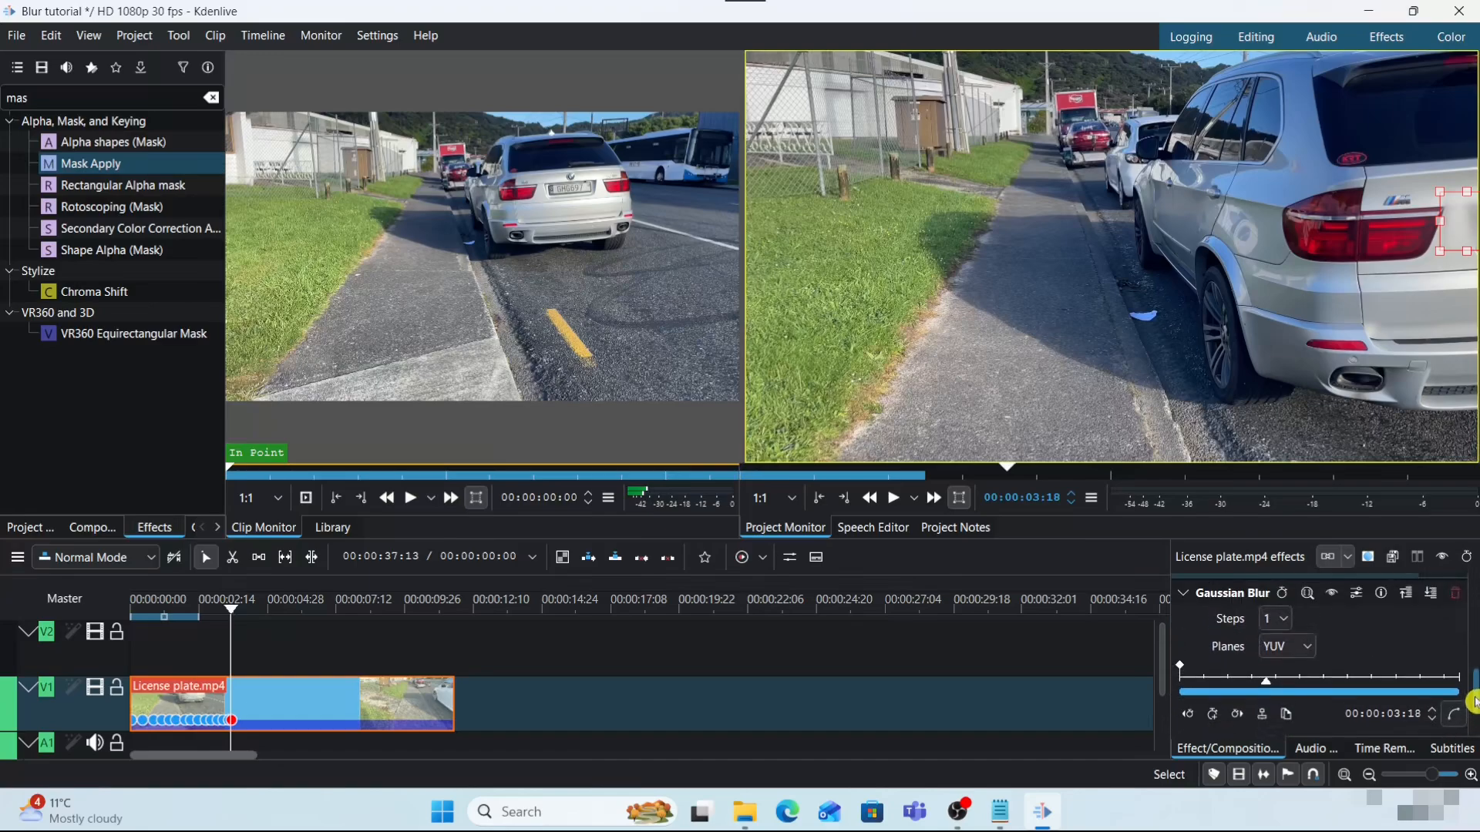
pyautogui.click(1222, 619)
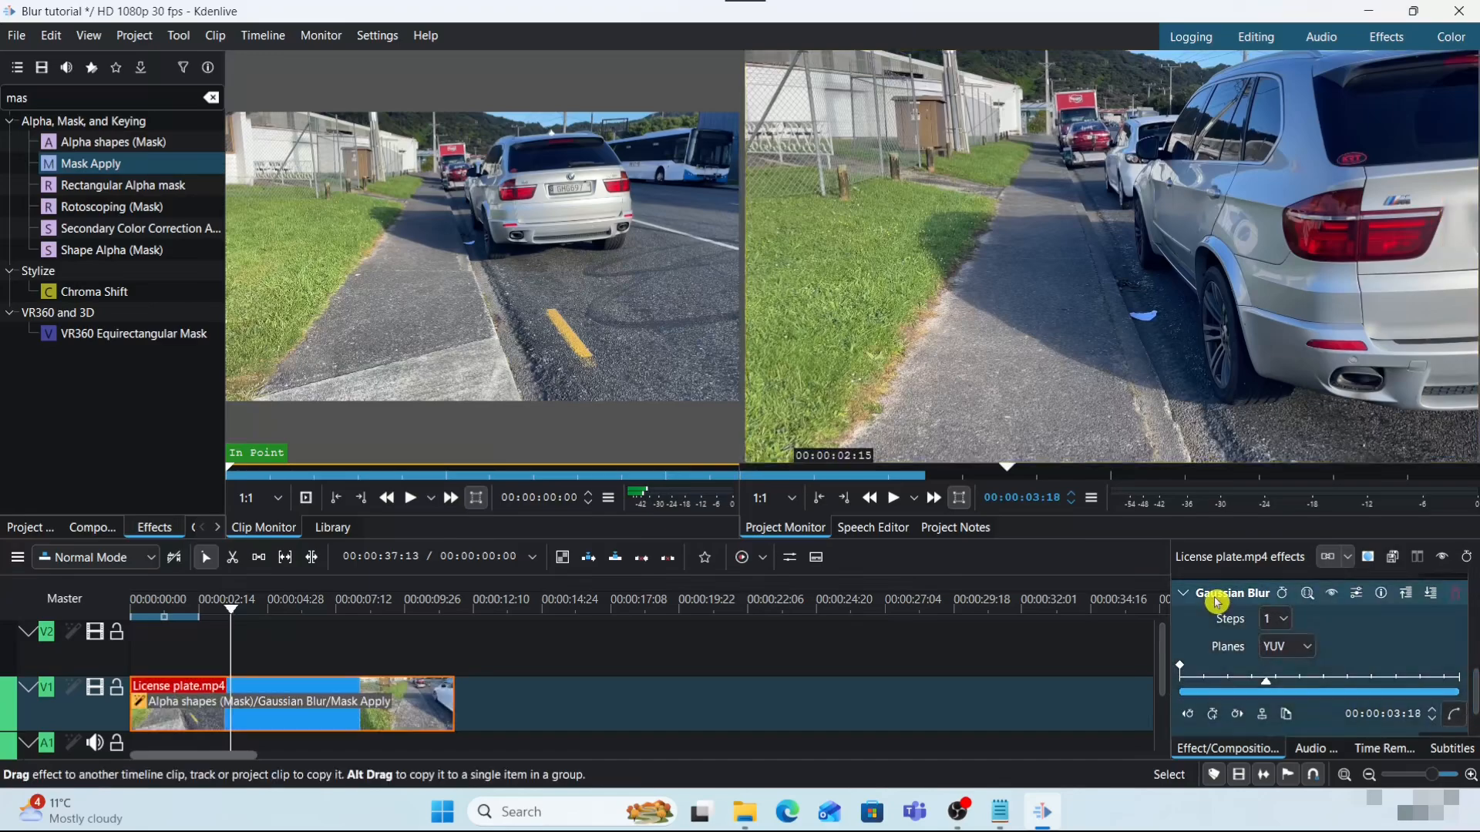
pyautogui.click(1215, 715)
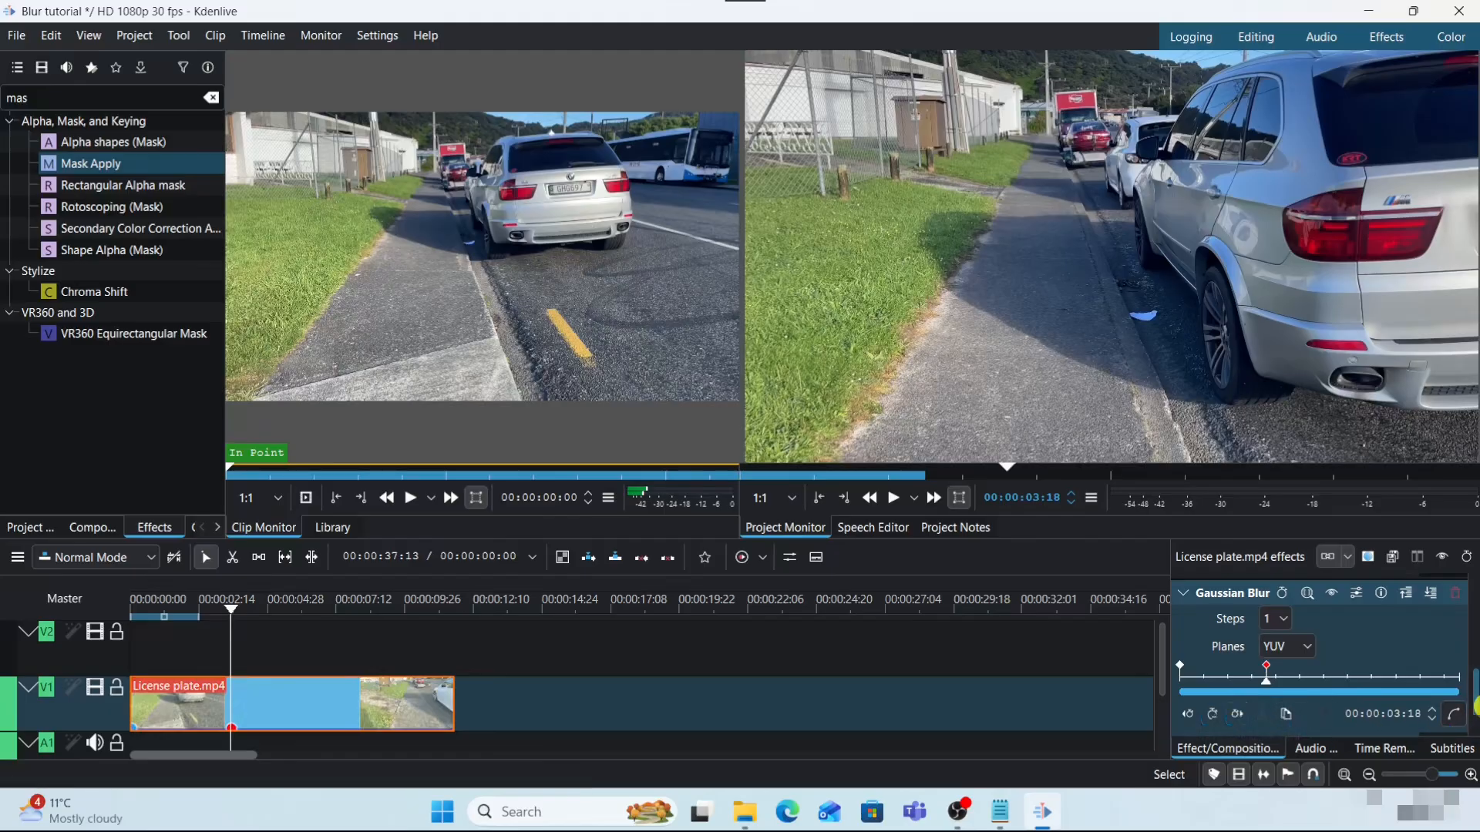
pyautogui.scroll(-1, 1473, 692)
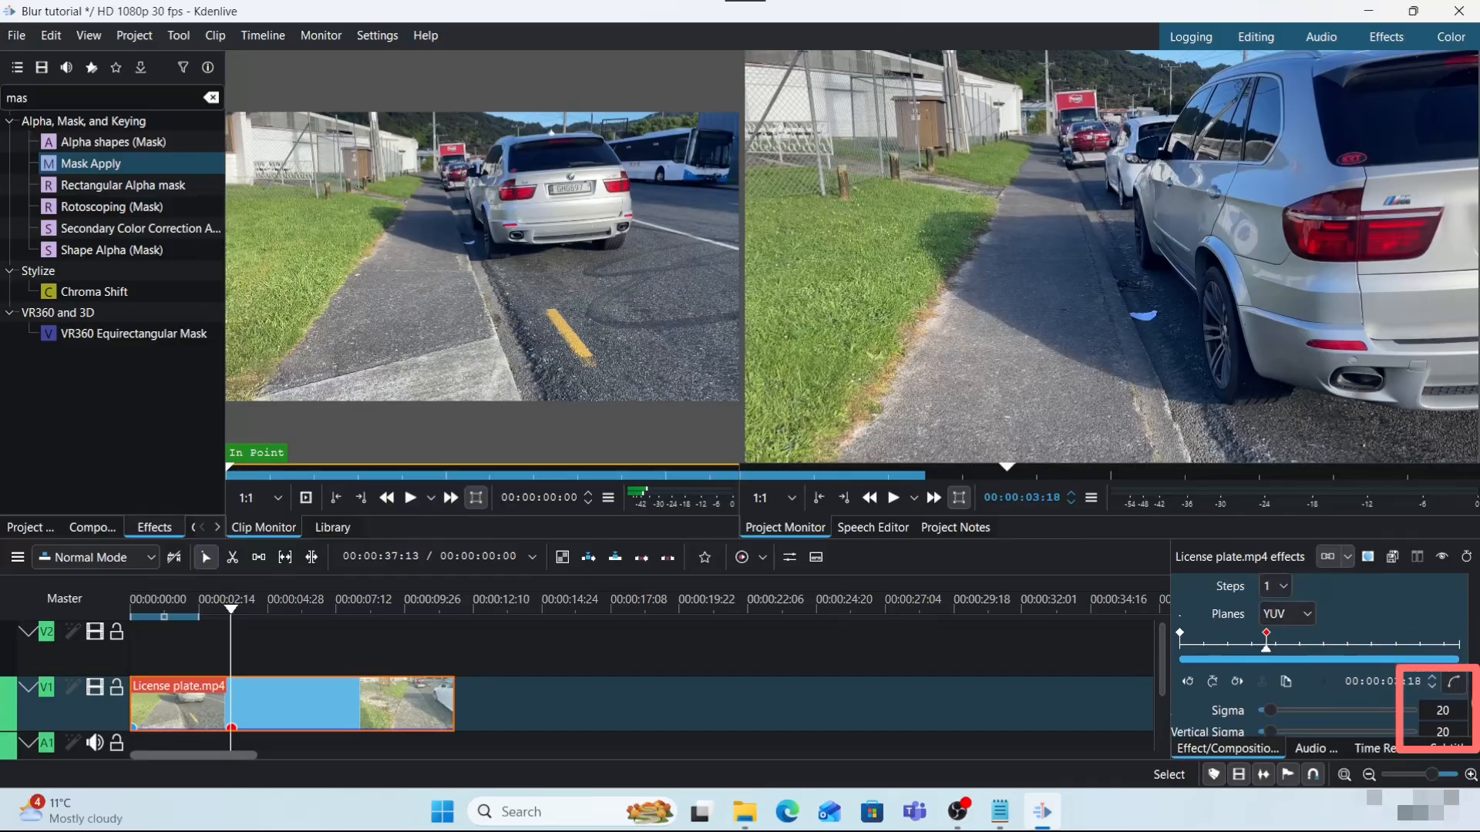
# - Add a Gaussian Blur keyframe at 00:00:03:20 with Sigma and Vertical Sigma set to 0
pyautogui.press('Right')
pyautogui.press('Right')
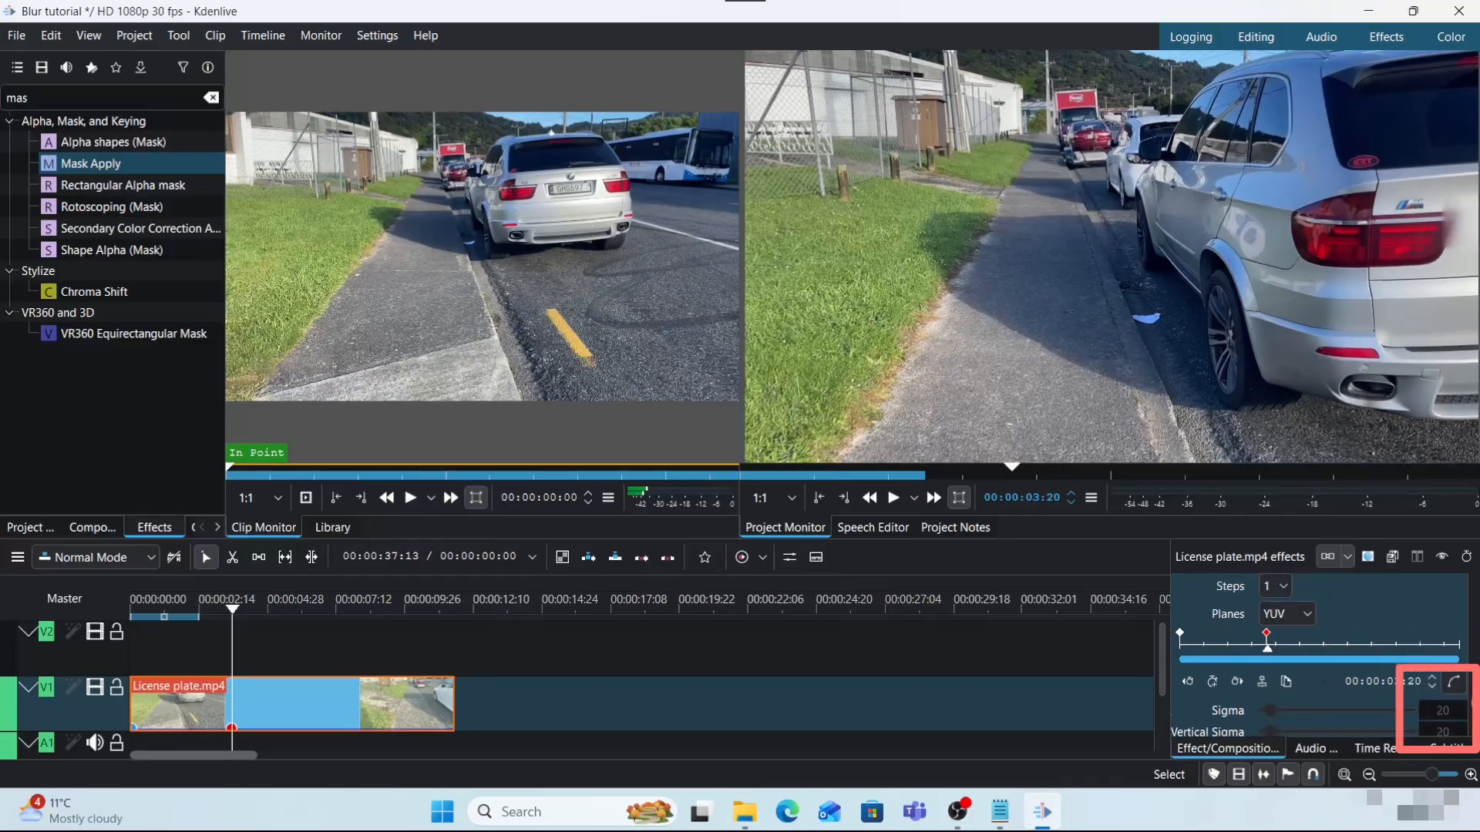
pyautogui.click(1215, 686)
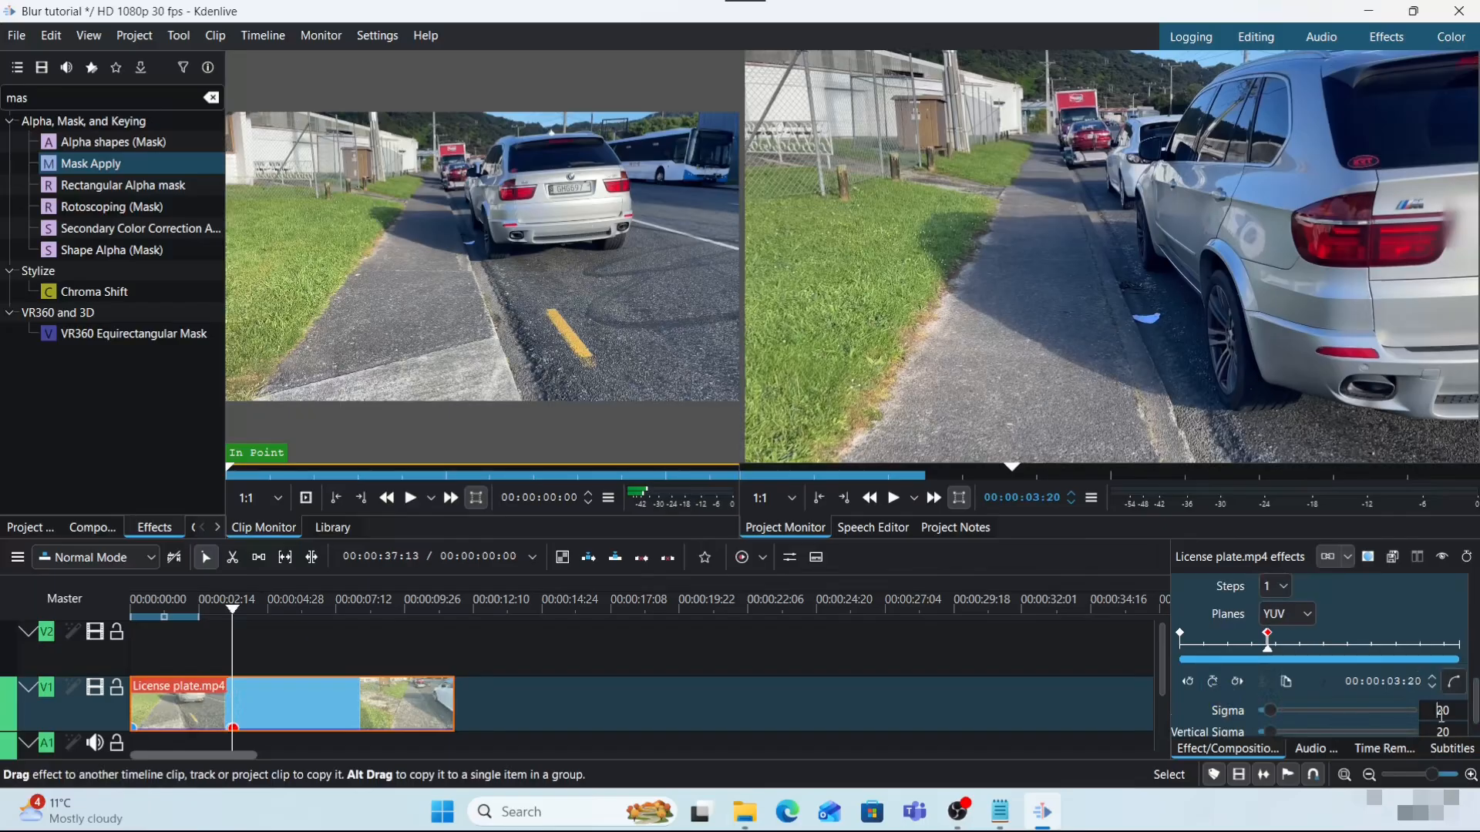
pyautogui.write('0')
pyautogui.doubleClick(1443, 732)
pyautogui.write('0')
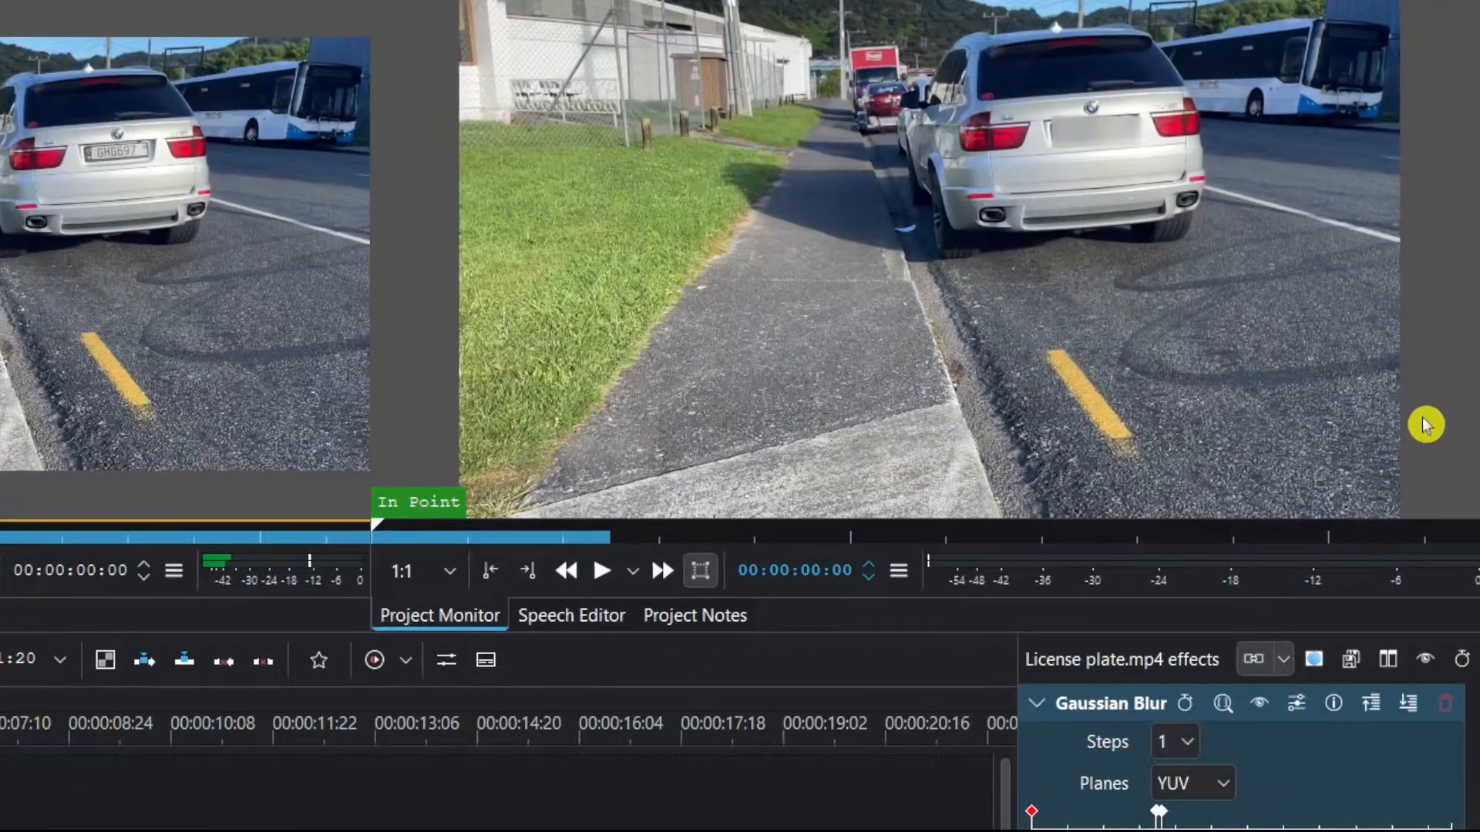
# - Play the clip from the start and check the Sigma values at the last and first Gaussian Blur keyframes
pyautogui.press('space')
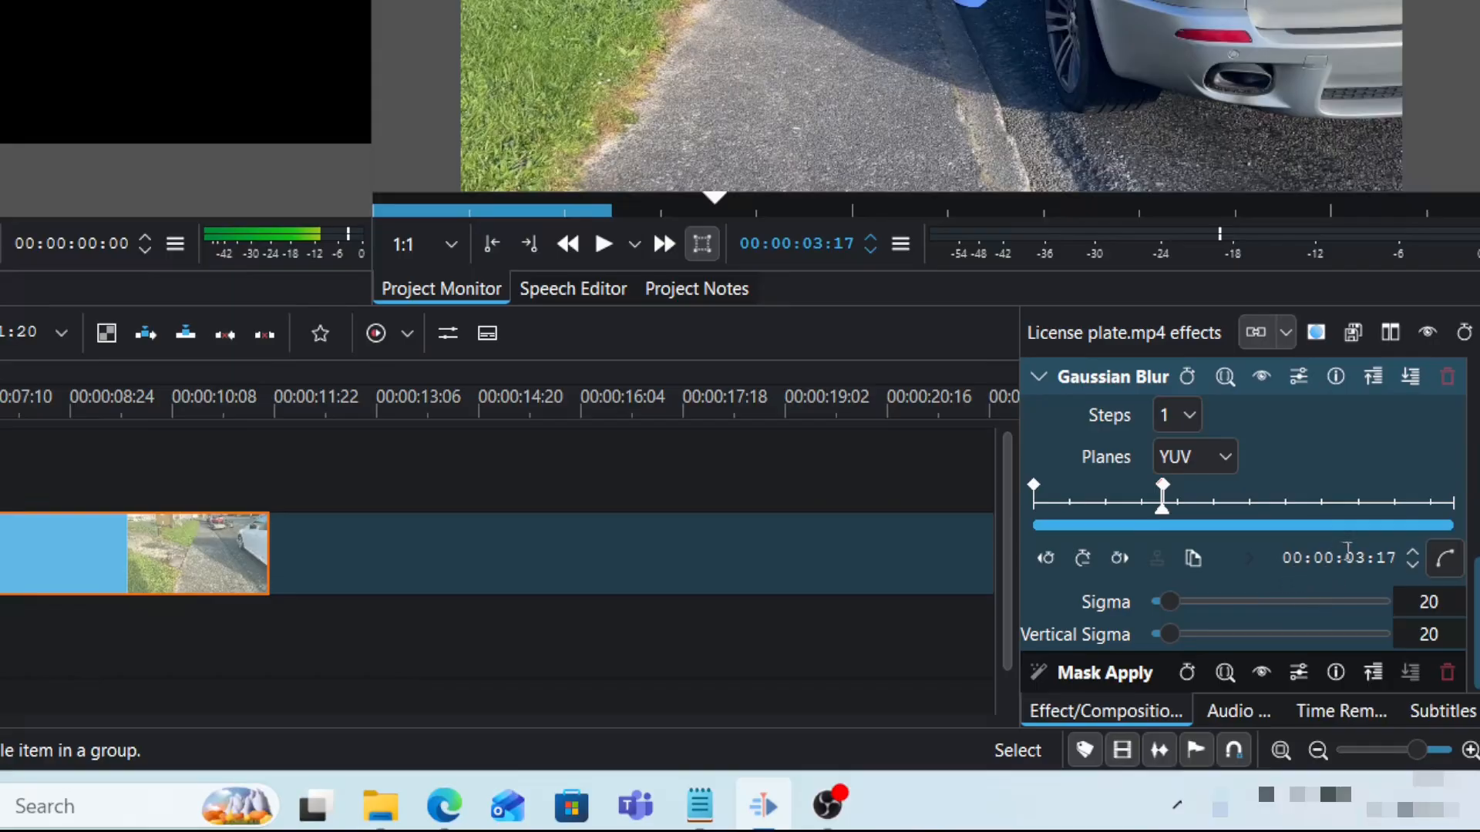
pyautogui.click(1163, 487)
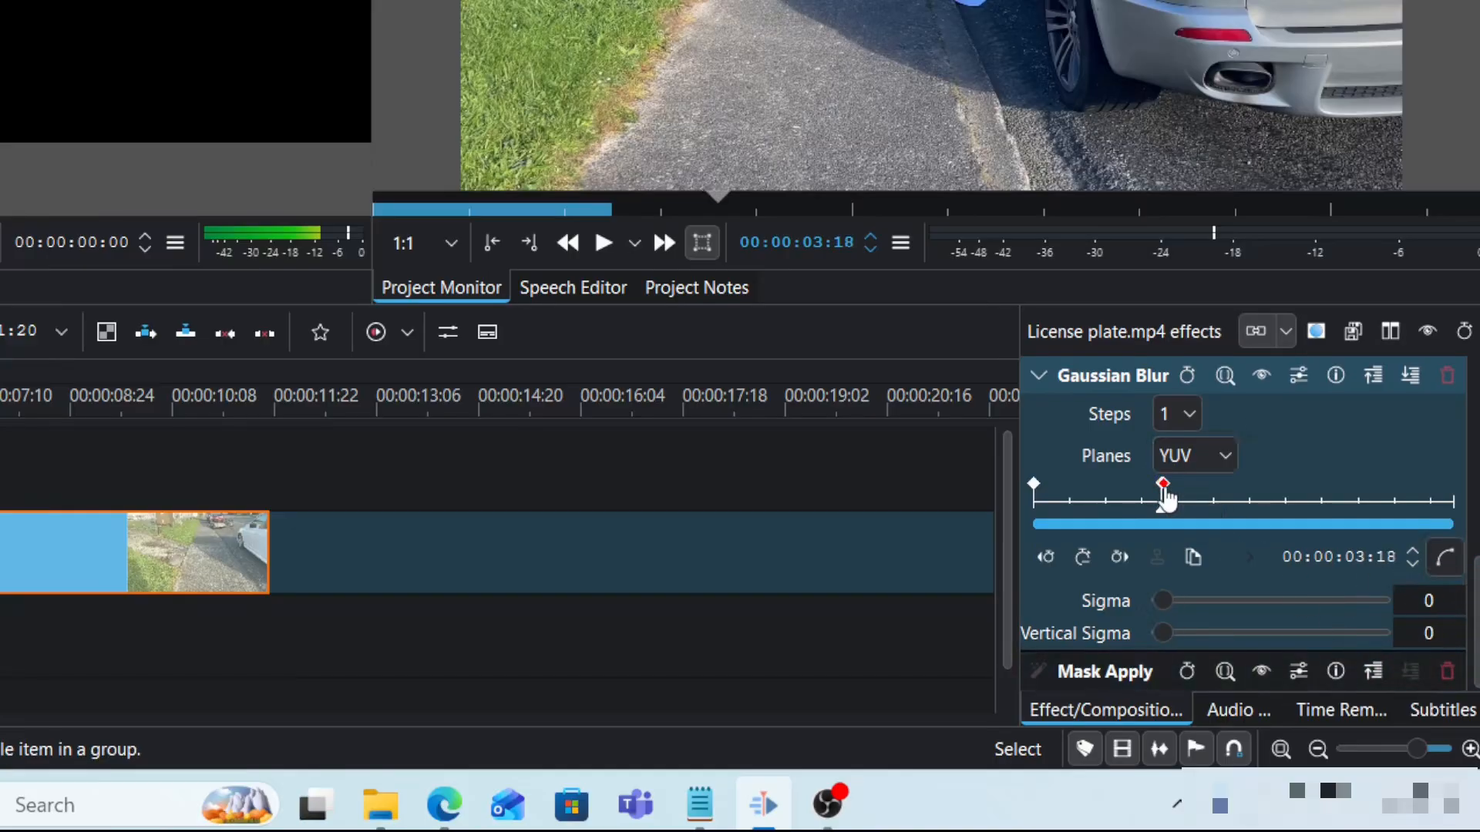
pyautogui.click(1164, 487)
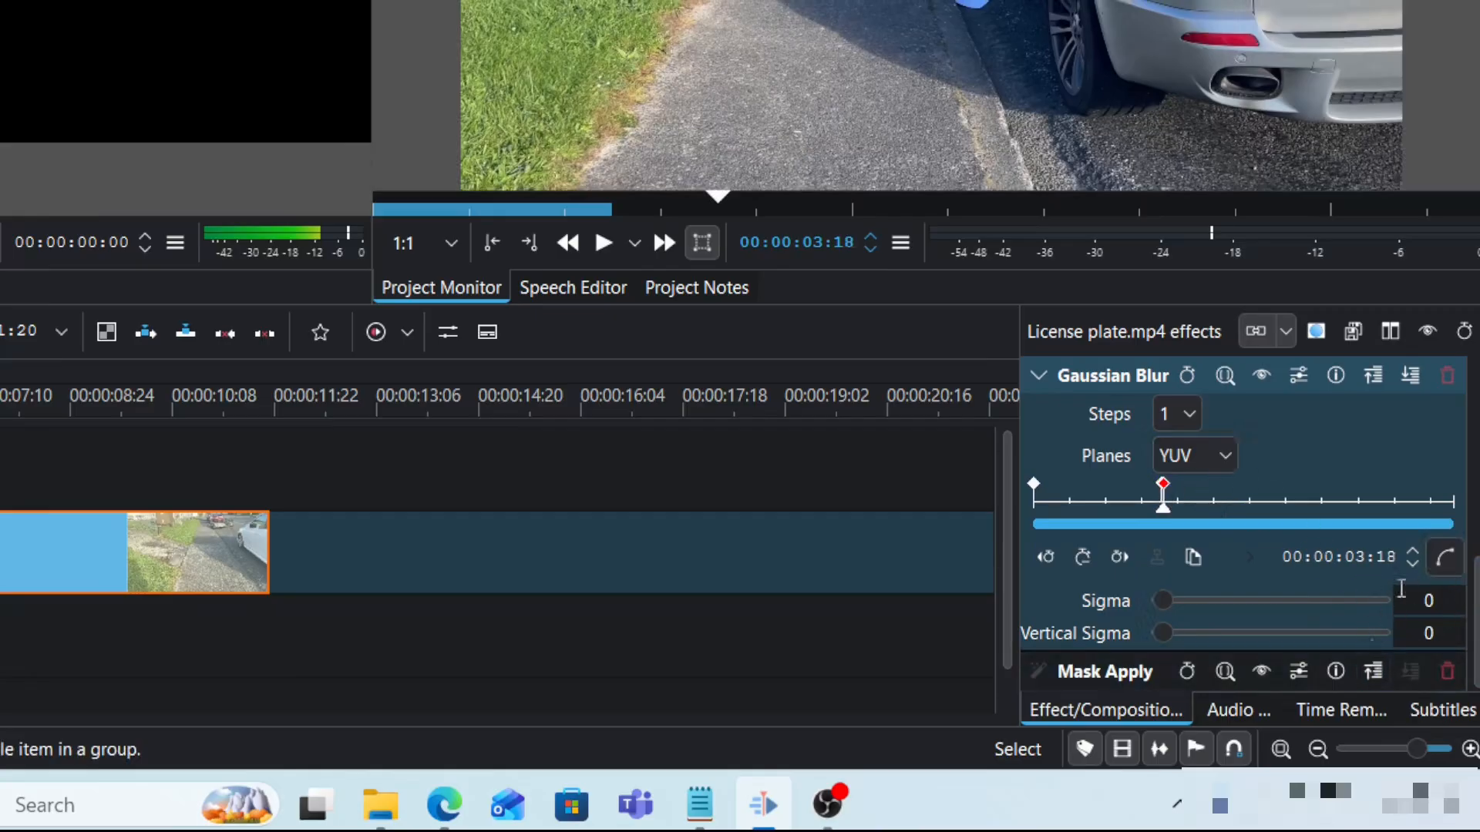
pyautogui.click(1033, 485)
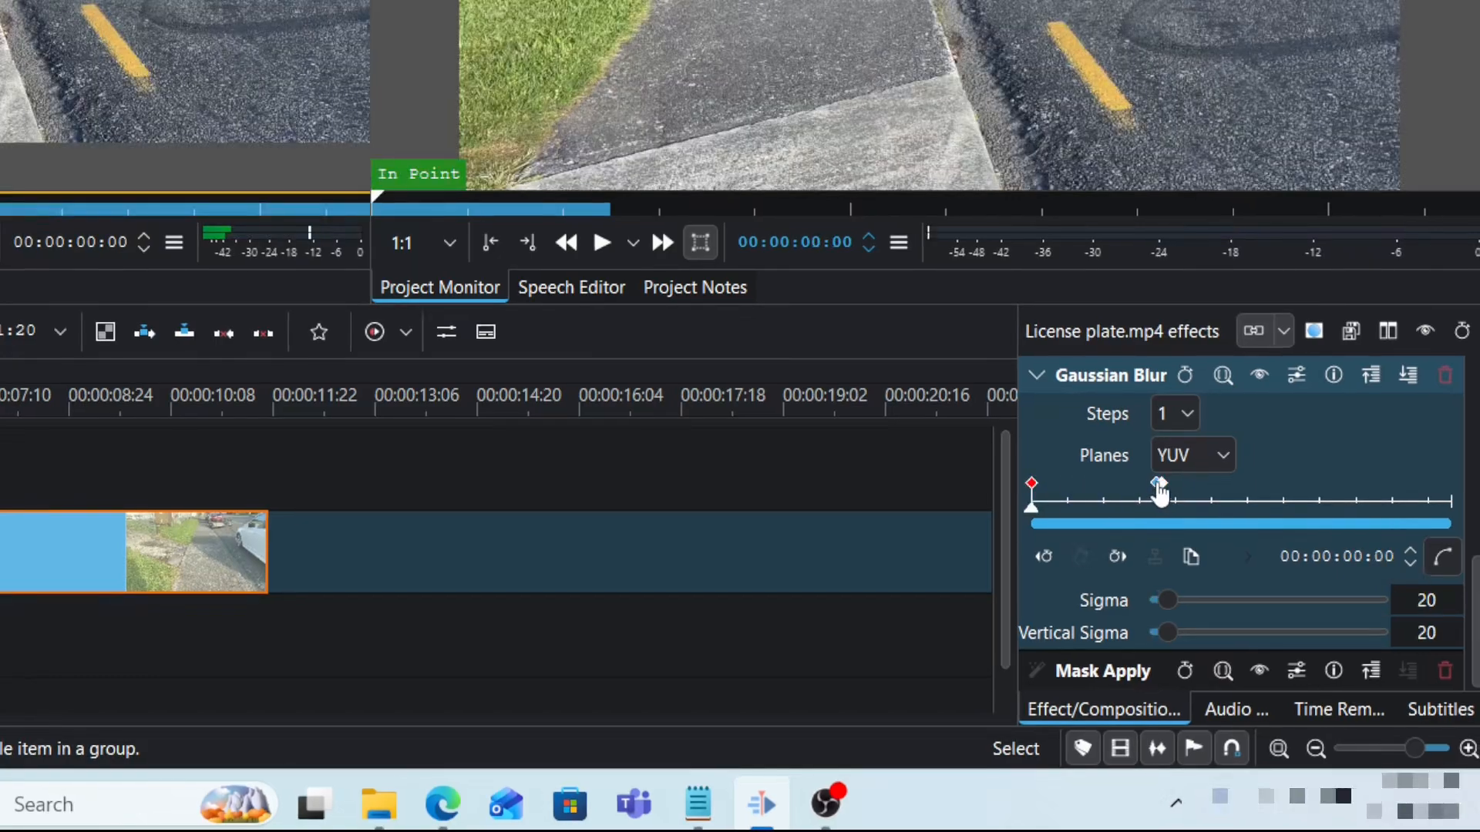
# - Delete the Gaussian Blur keyframe at 00:00:03:14 and play the clip from the start to check the plate blur
pyautogui.click(1158, 485)
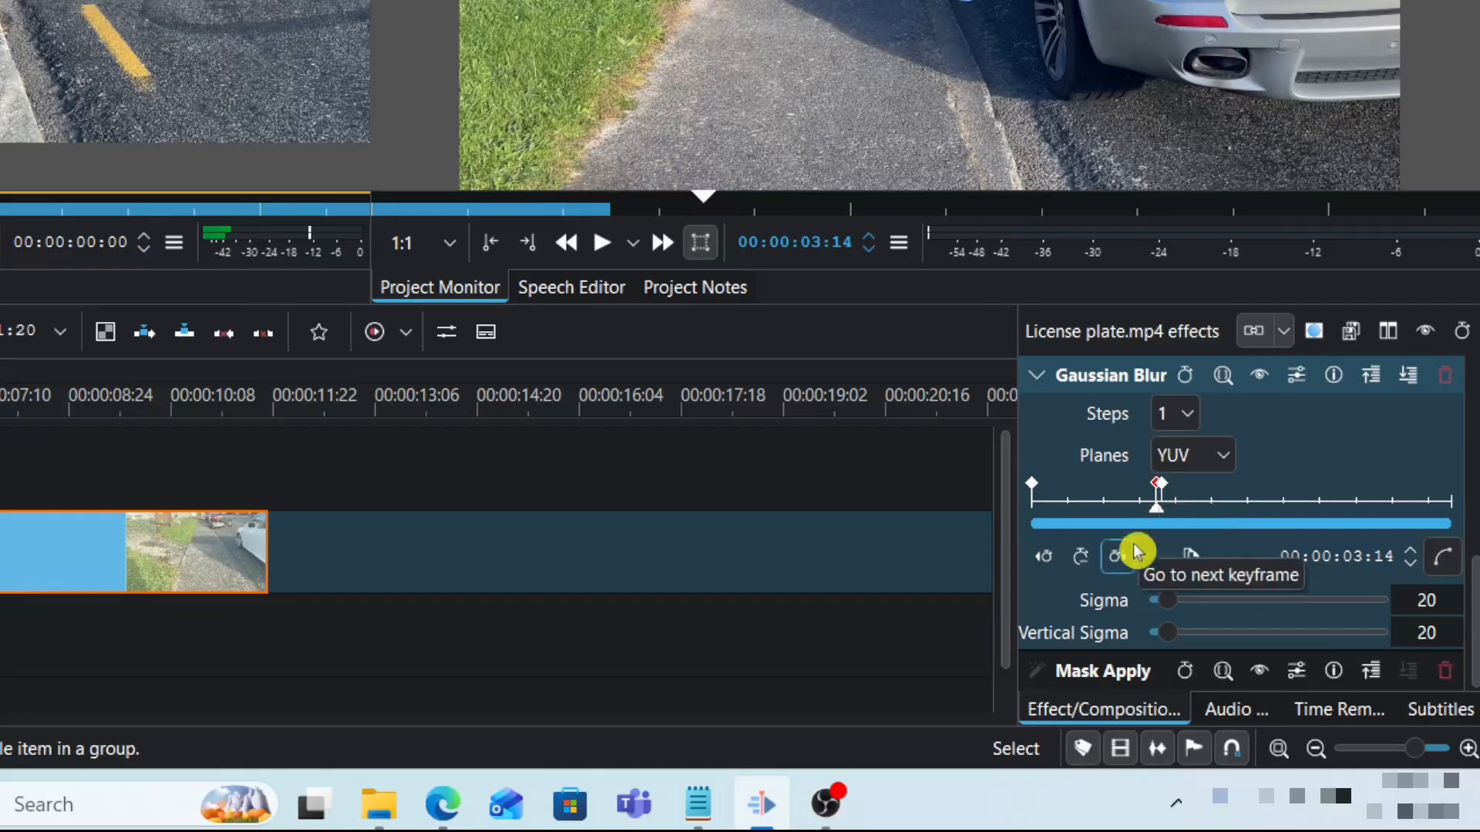
pyautogui.click(1090, 561)
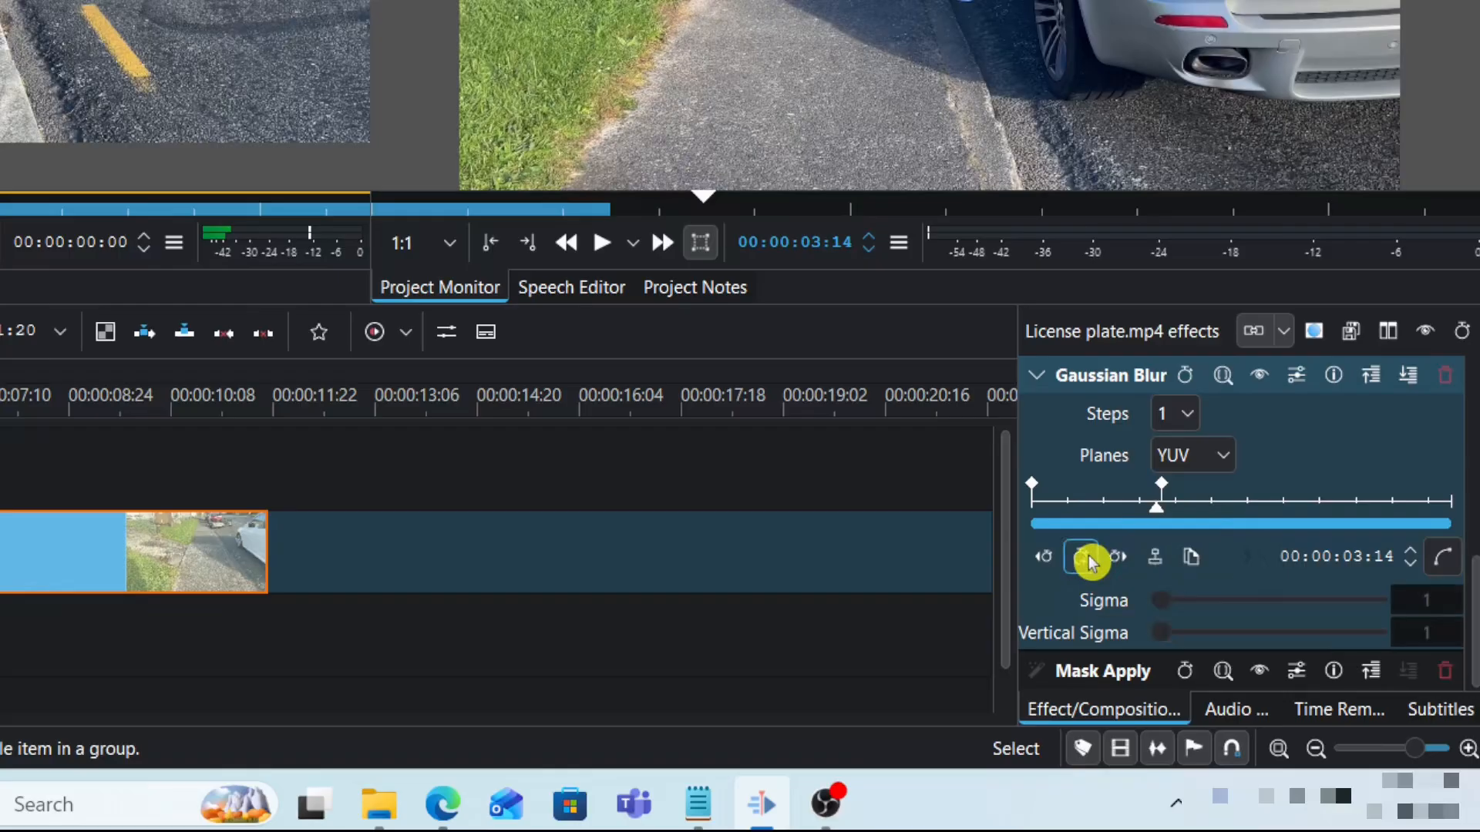
pyautogui.click(1032, 484)
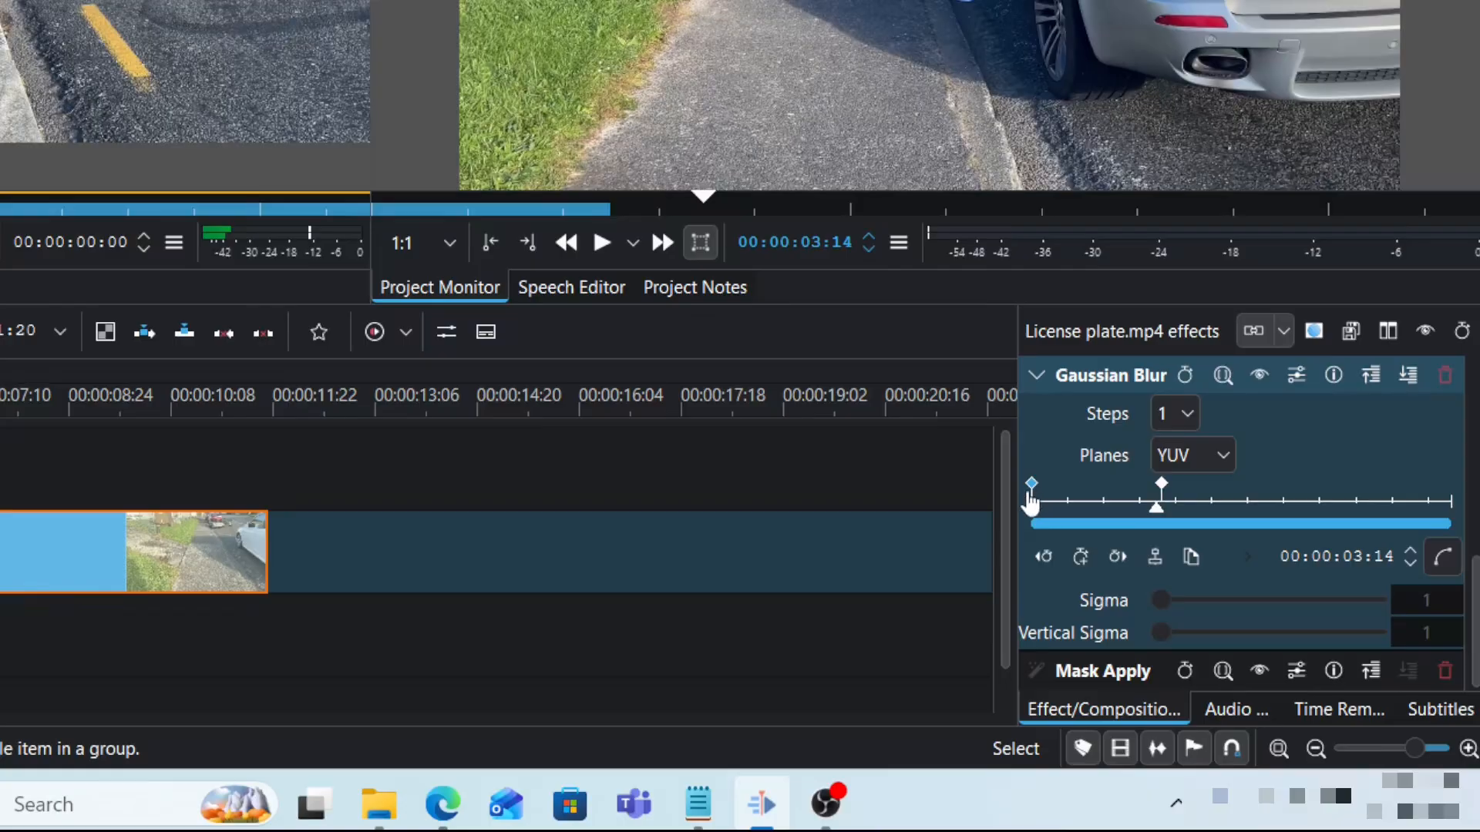
pyautogui.click(1029, 495)
pyautogui.press('space')
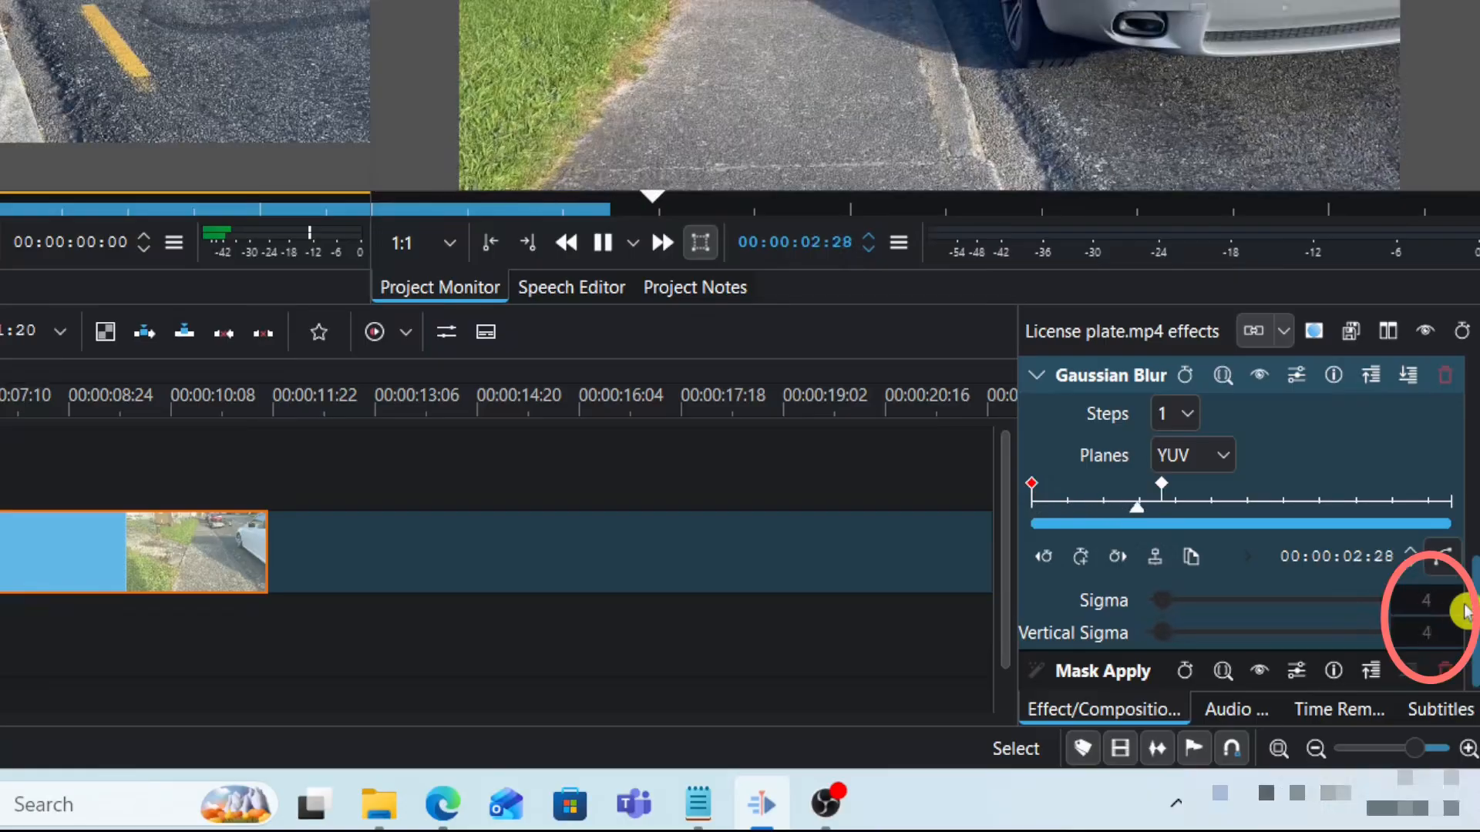
pyautogui.press('space')
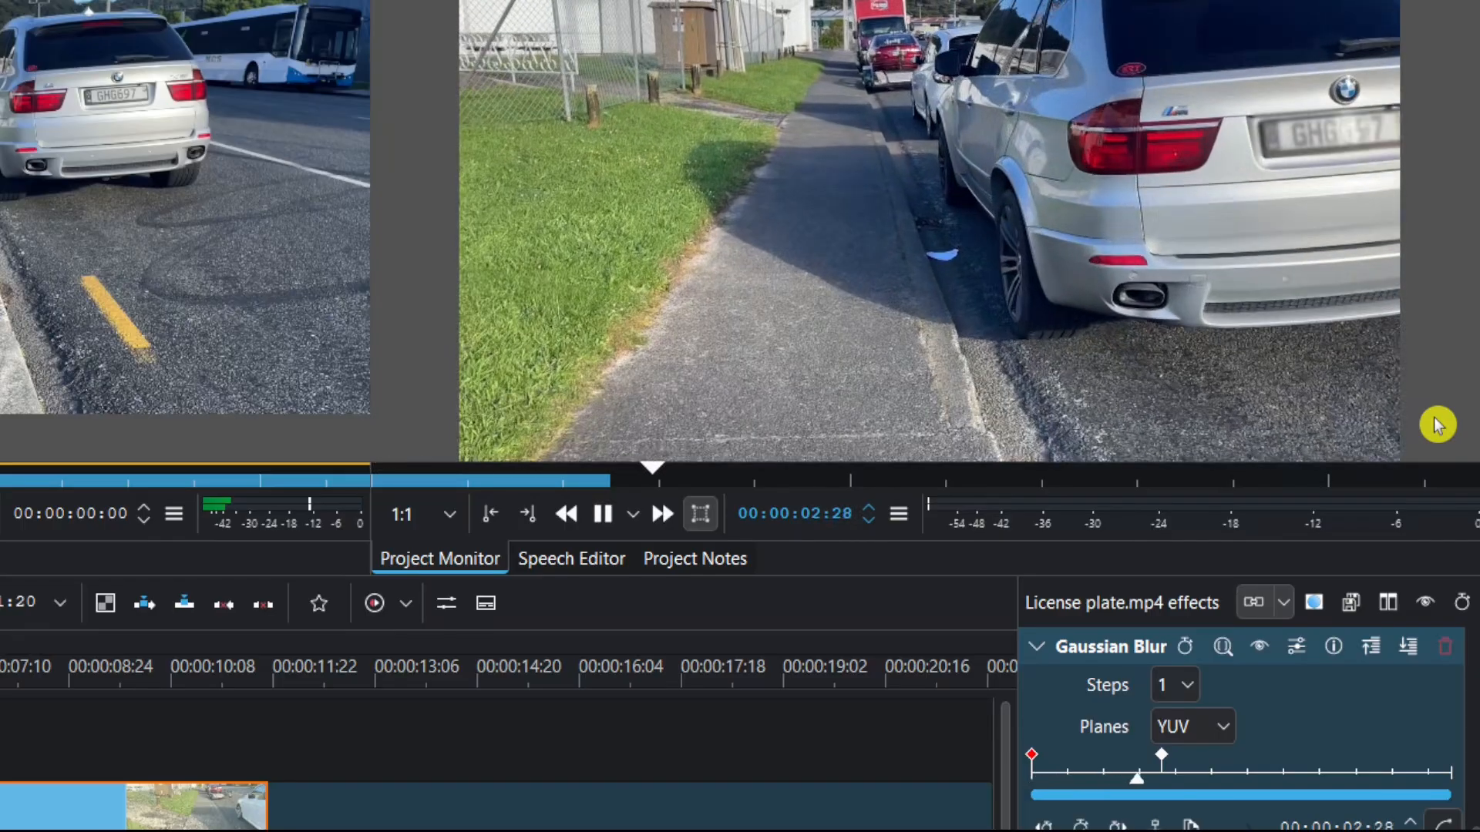
# - Replay the clip from the start to check the keyframed blur on the BMW's license plate
pyautogui.press('space')
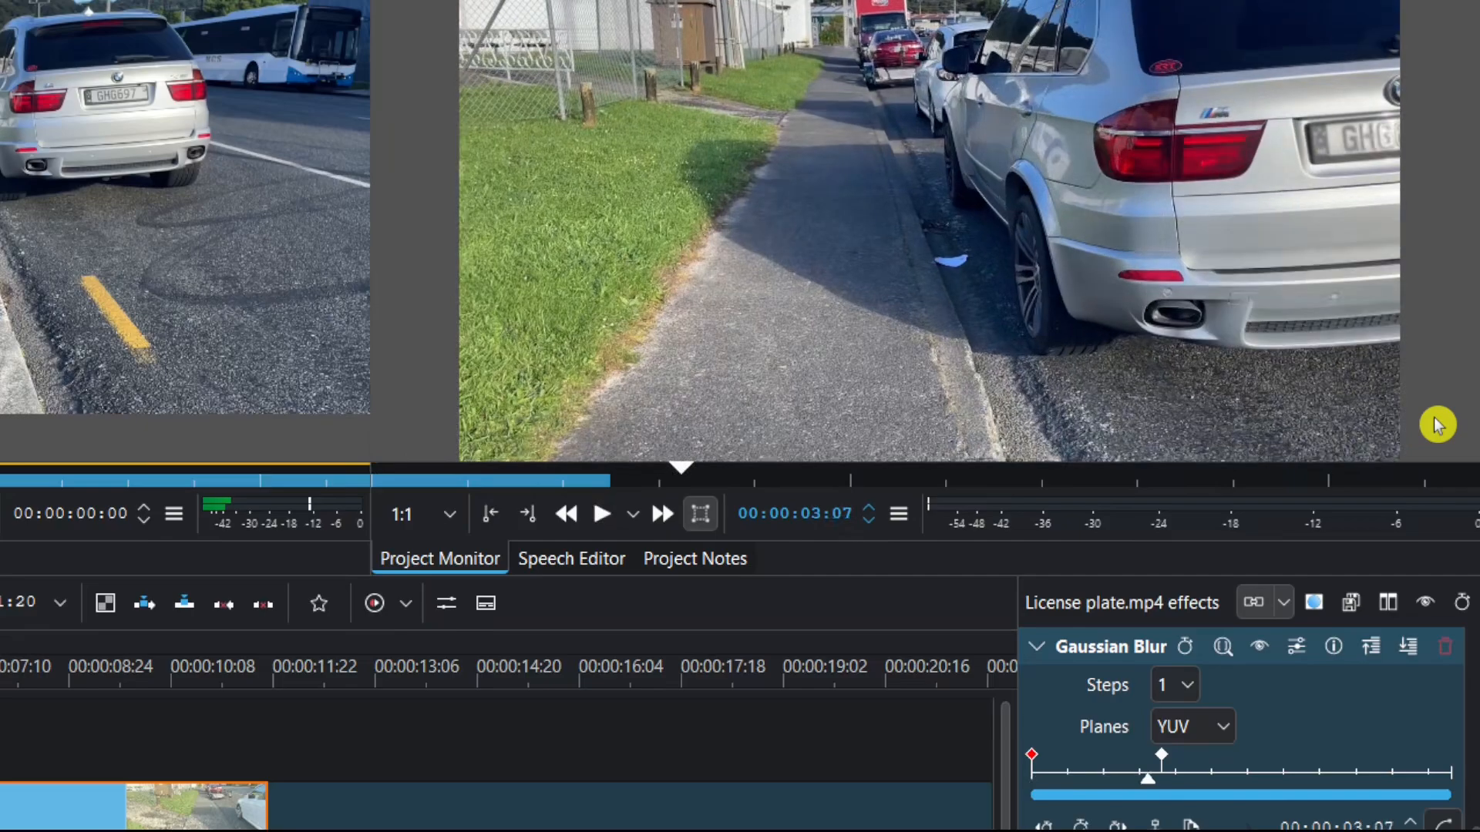
pyautogui.press('Home')
pyautogui.press('space')
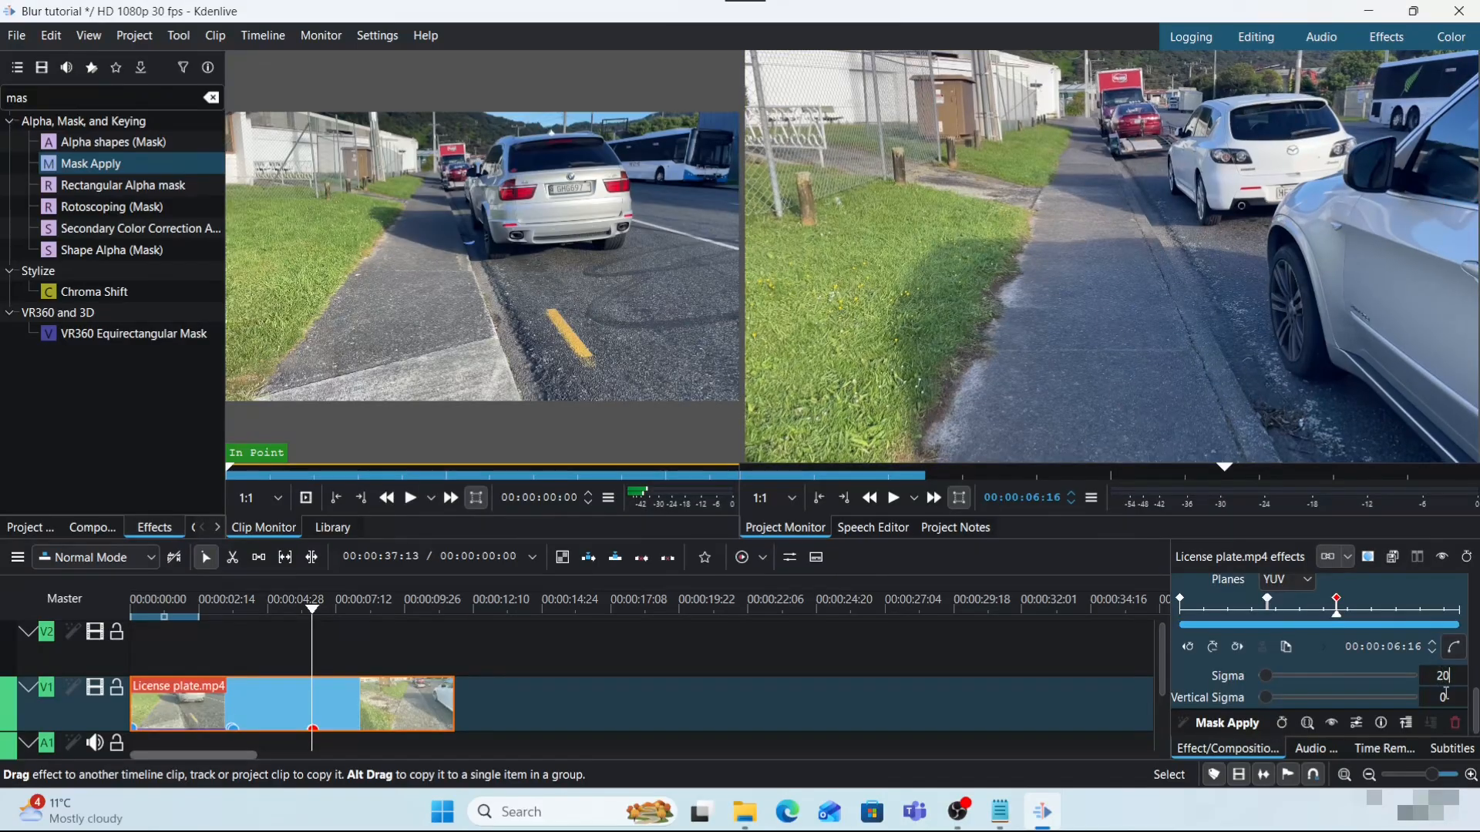
# - At 00:00:06:16, set the Gaussian Blur Sigma to 20 and fit the Alpha shapes rectangle over the white car's license plate
pyautogui.write('0')
pyautogui.moveTo(1475, 708); pyautogui.dragTo(1478, 580)
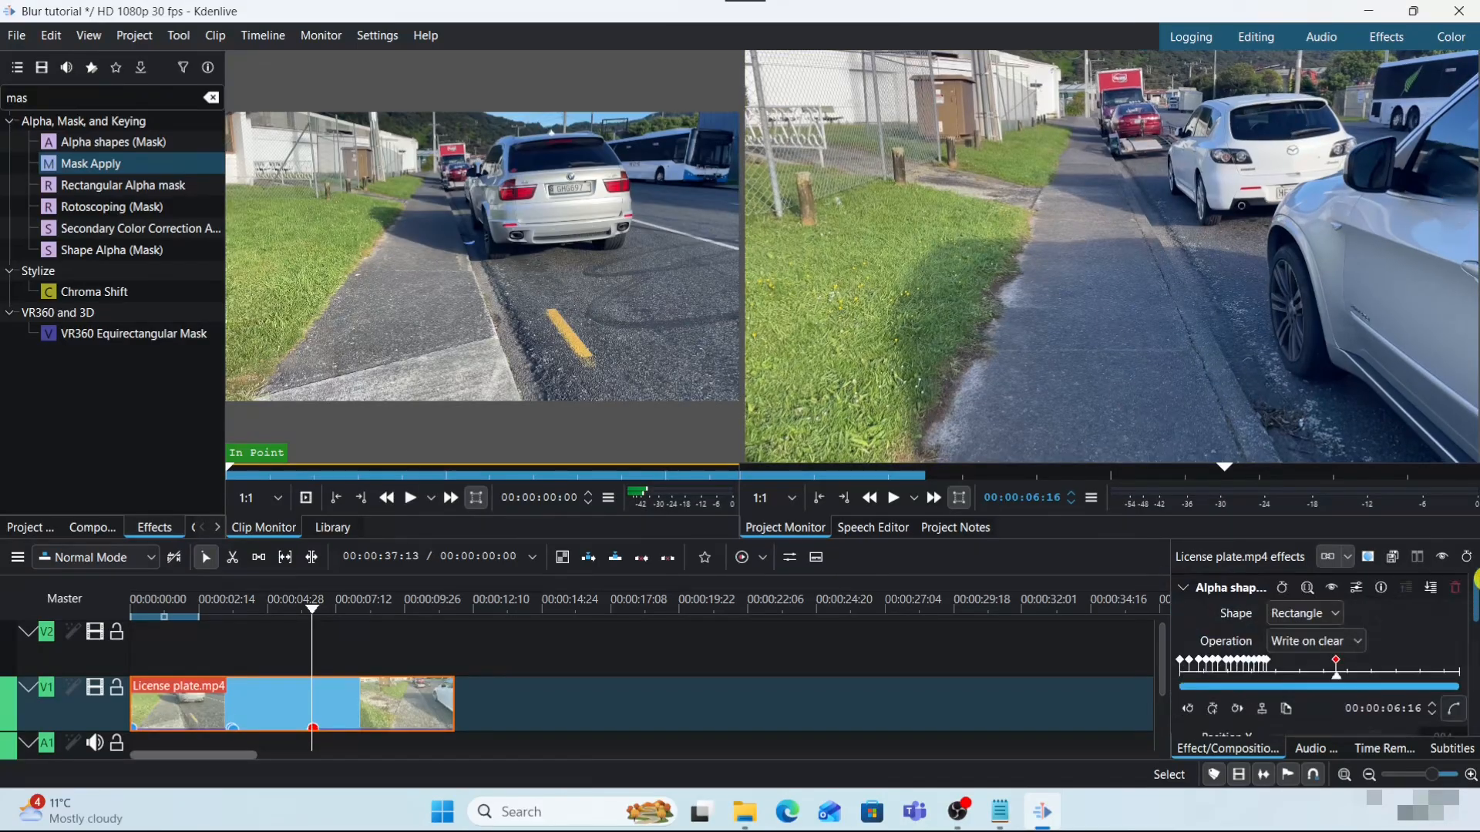
pyautogui.click(1407, 634)
pyautogui.moveTo(1439, 236); pyautogui.dragTo(1279, 195)
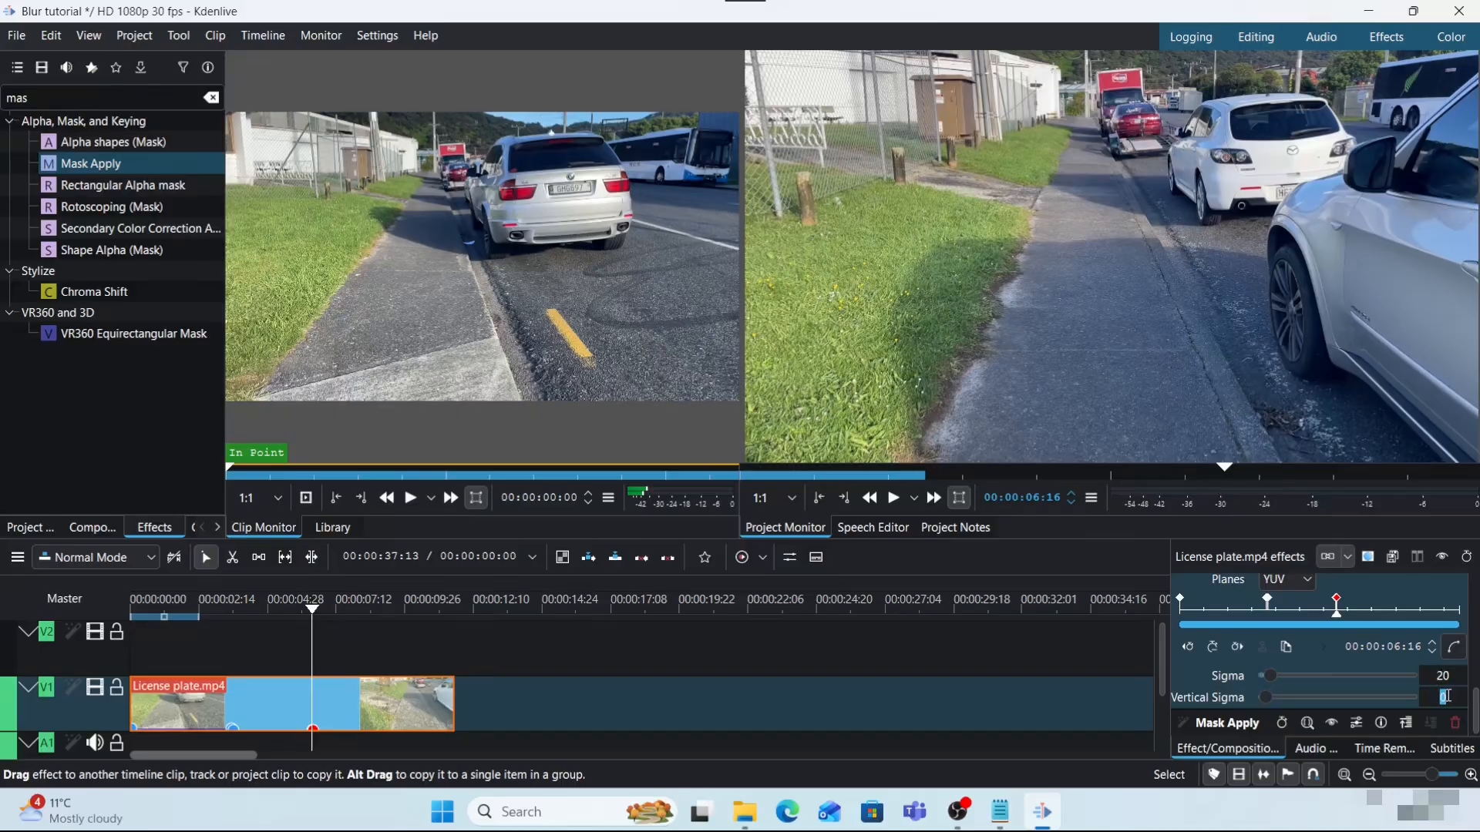
pyautogui.scroll(5, 1418, 647)
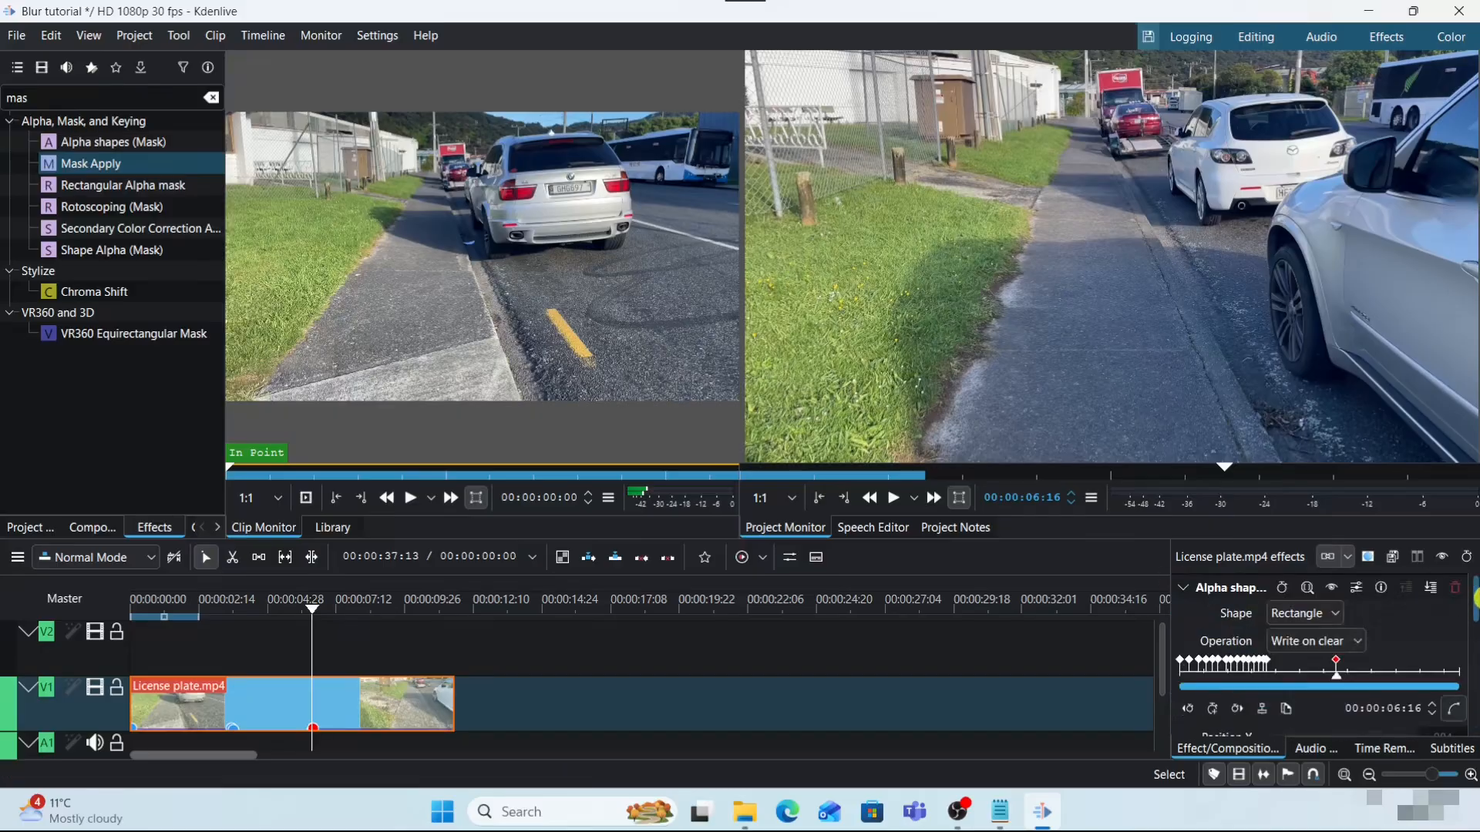
pyautogui.click(1412, 630)
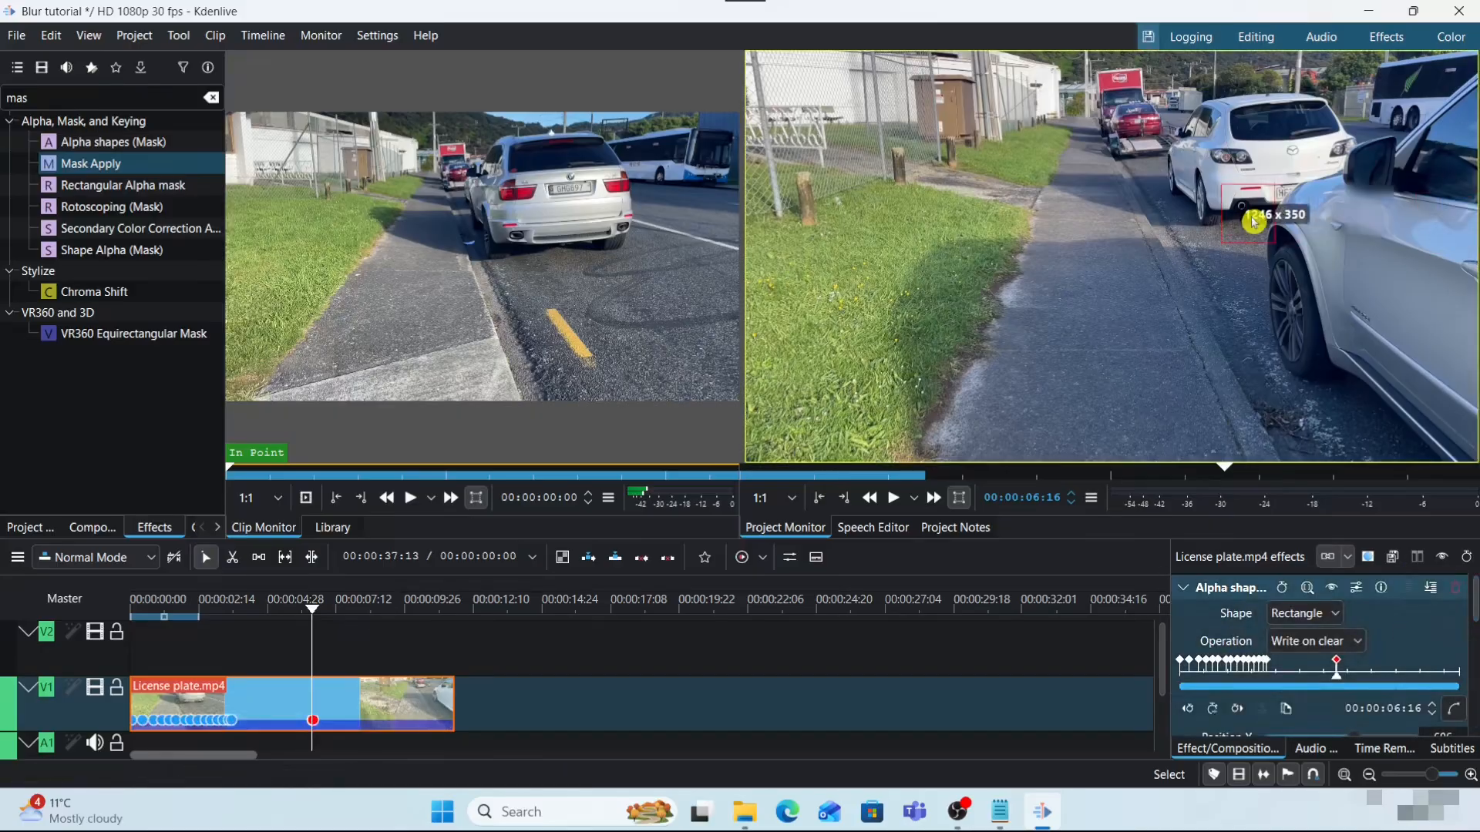
pyautogui.moveTo(1306, 207); pyautogui.dragTo(1283, 188)
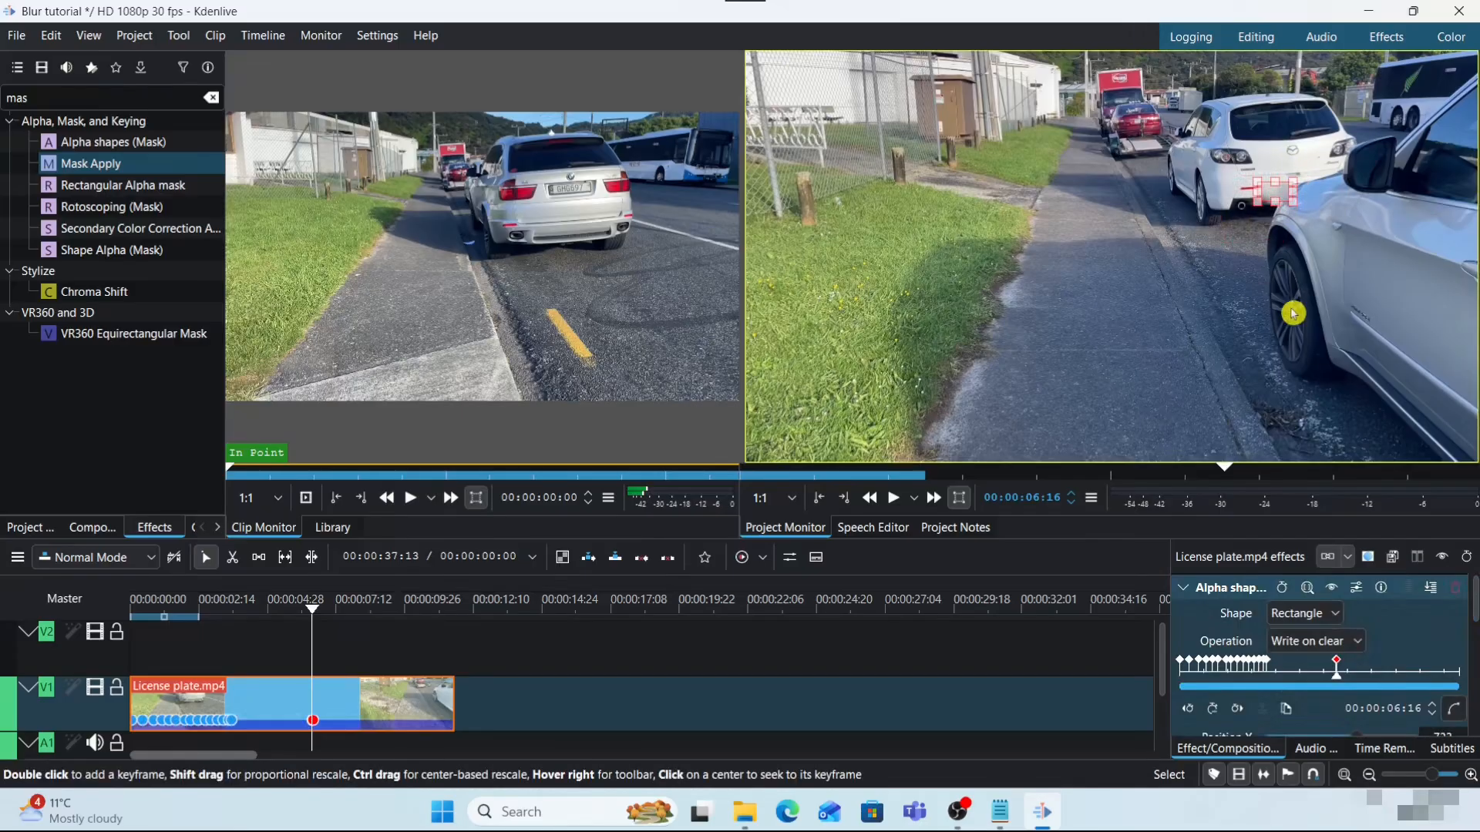
# - Add Alpha shapes keyframes at 00:00:06:22 and 00:00:06:29, moving the rectangle along with the white car's plate
pyautogui.press('Right')
pyautogui.press('Right')
pyautogui.press('Right')
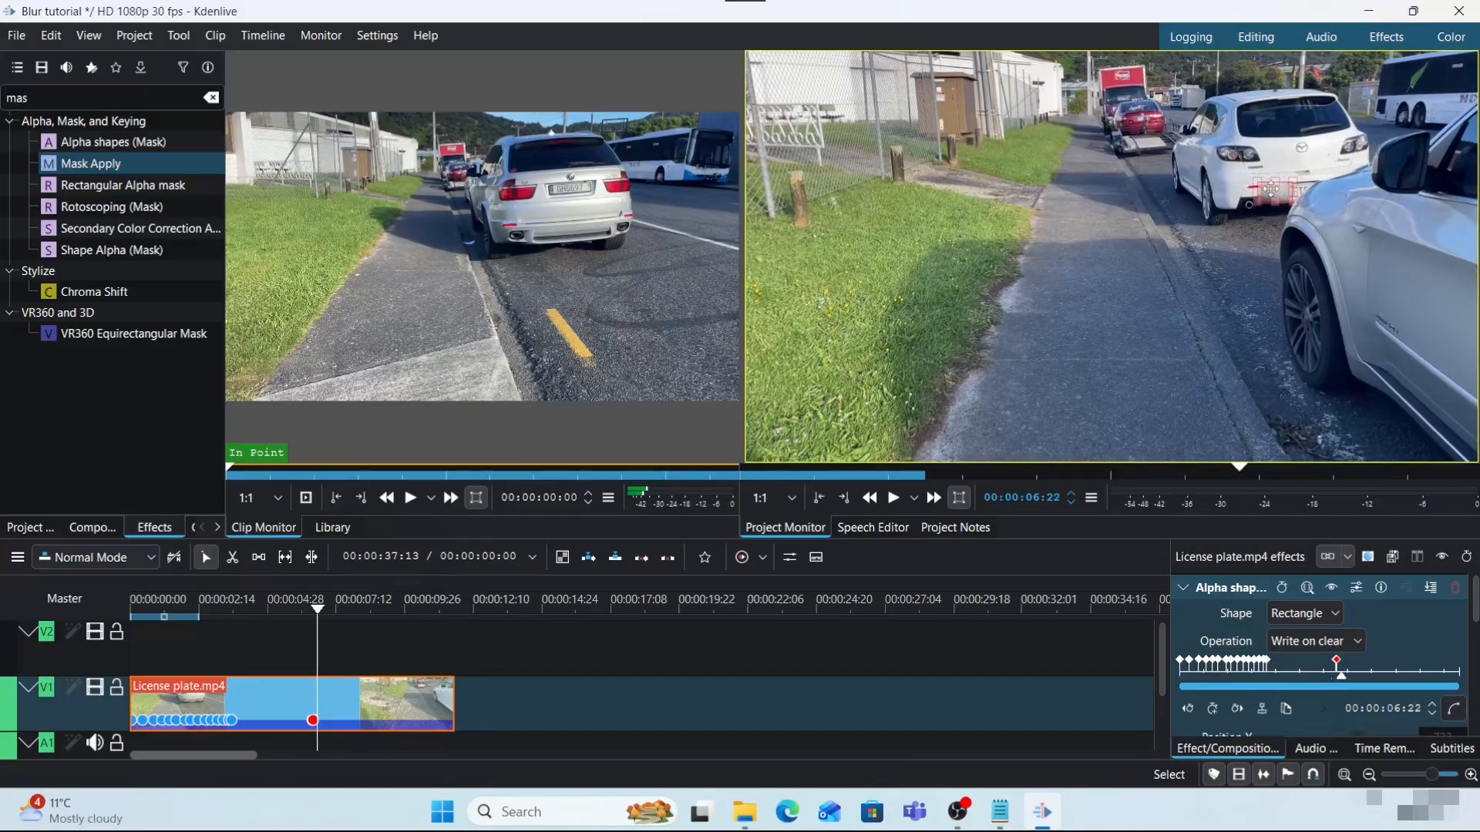
pyautogui.click(1212, 709)
pyautogui.scroll(-7, 1260, 249)
pyautogui.click(1212, 709)
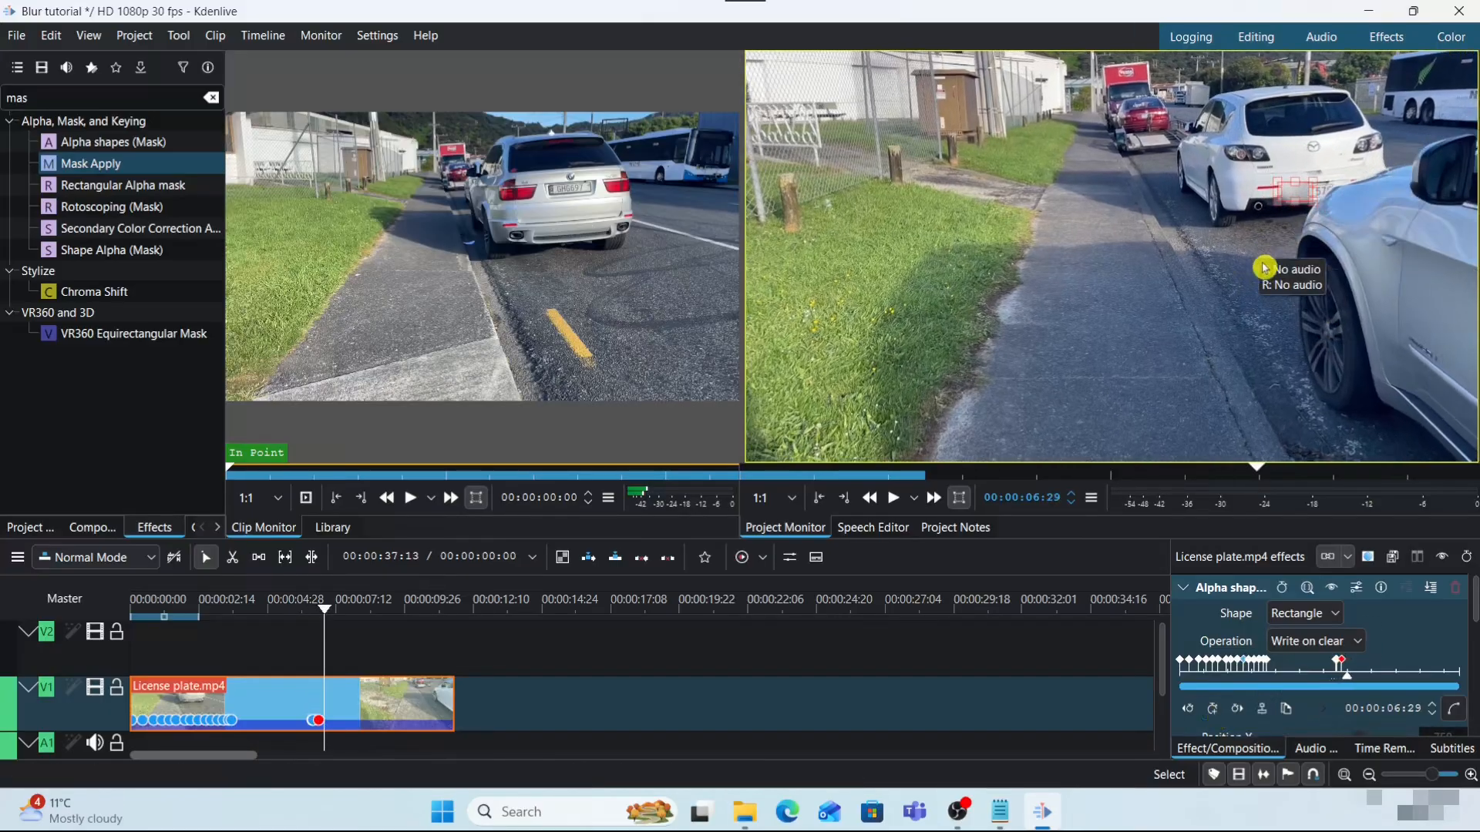
pyautogui.scroll(-8, 1202, 506)
pyautogui.moveTo(1326, 191); pyautogui.dragTo(1442, 206)
# - Keep adding Alpha shapes keyframes every few frames up to 00:00:08:26, moving and resizing the rectangle to follow the white car's plate
pyautogui.scroll(-6, 1289, 678)
pyautogui.scroll(-6, 1305, 512)
pyautogui.scroll(-8, 1361, 221)
pyautogui.scroll(-9, 1308, 423)
pyautogui.click(1213, 709)
pyautogui.press('Right')
pyautogui.press('Right')
pyautogui.press('Right')
pyautogui.press('Right')
pyautogui.press('Right')
pyautogui.press('Right')
pyautogui.click(1212, 708)
pyautogui.press('Right')
pyautogui.press('Right')
pyautogui.press('Right')
pyautogui.press('Right')
pyautogui.press('Right')
pyautogui.press('Right')
pyautogui.press('Right')
pyautogui.press('Right')
pyautogui.press('Right')
pyautogui.press('Right')
pyautogui.click(1212, 709)
pyautogui.scroll(-4, 1302, 661)
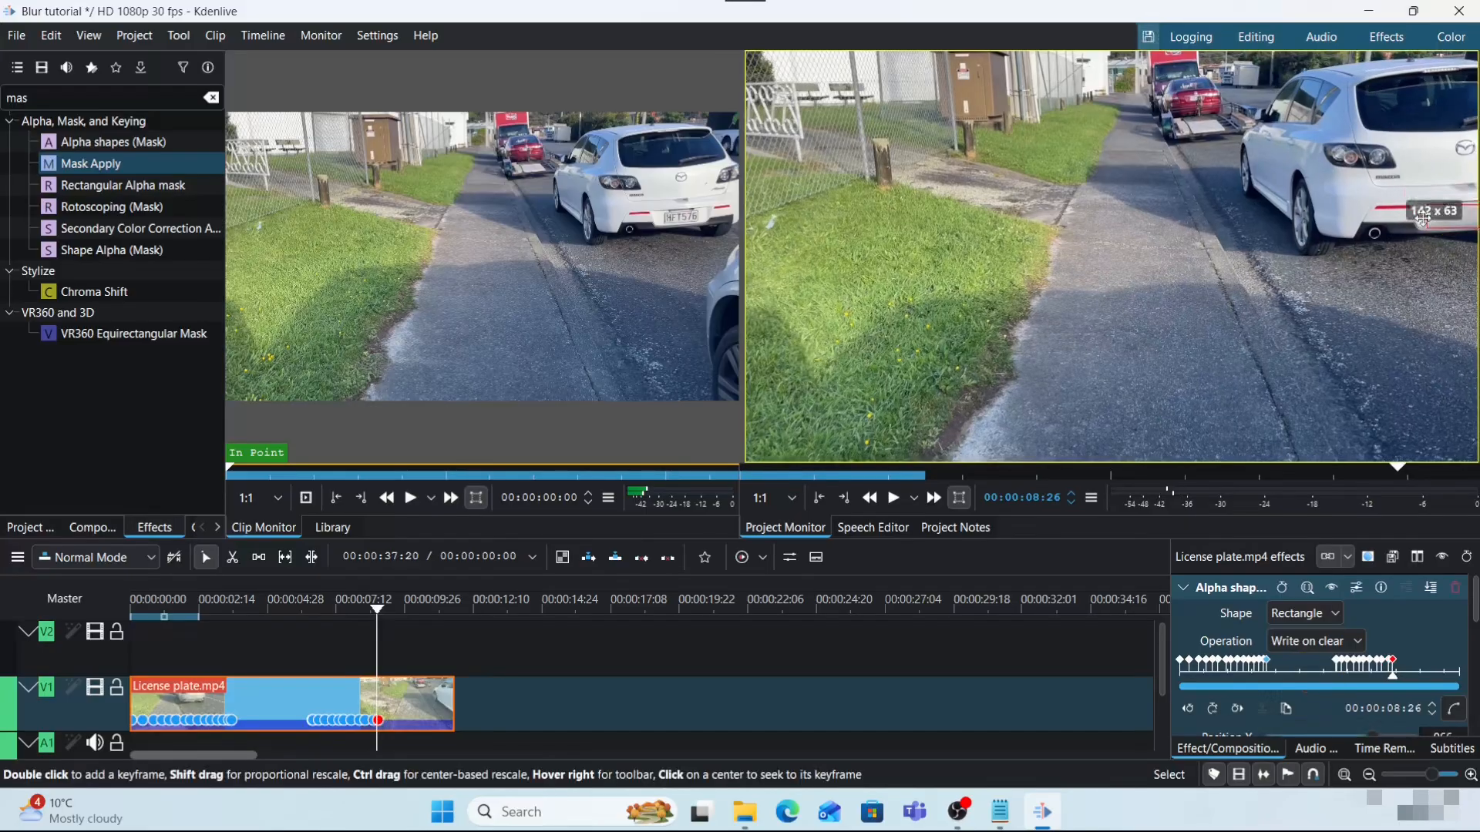
pyautogui.scroll(-6, 1365, 688)
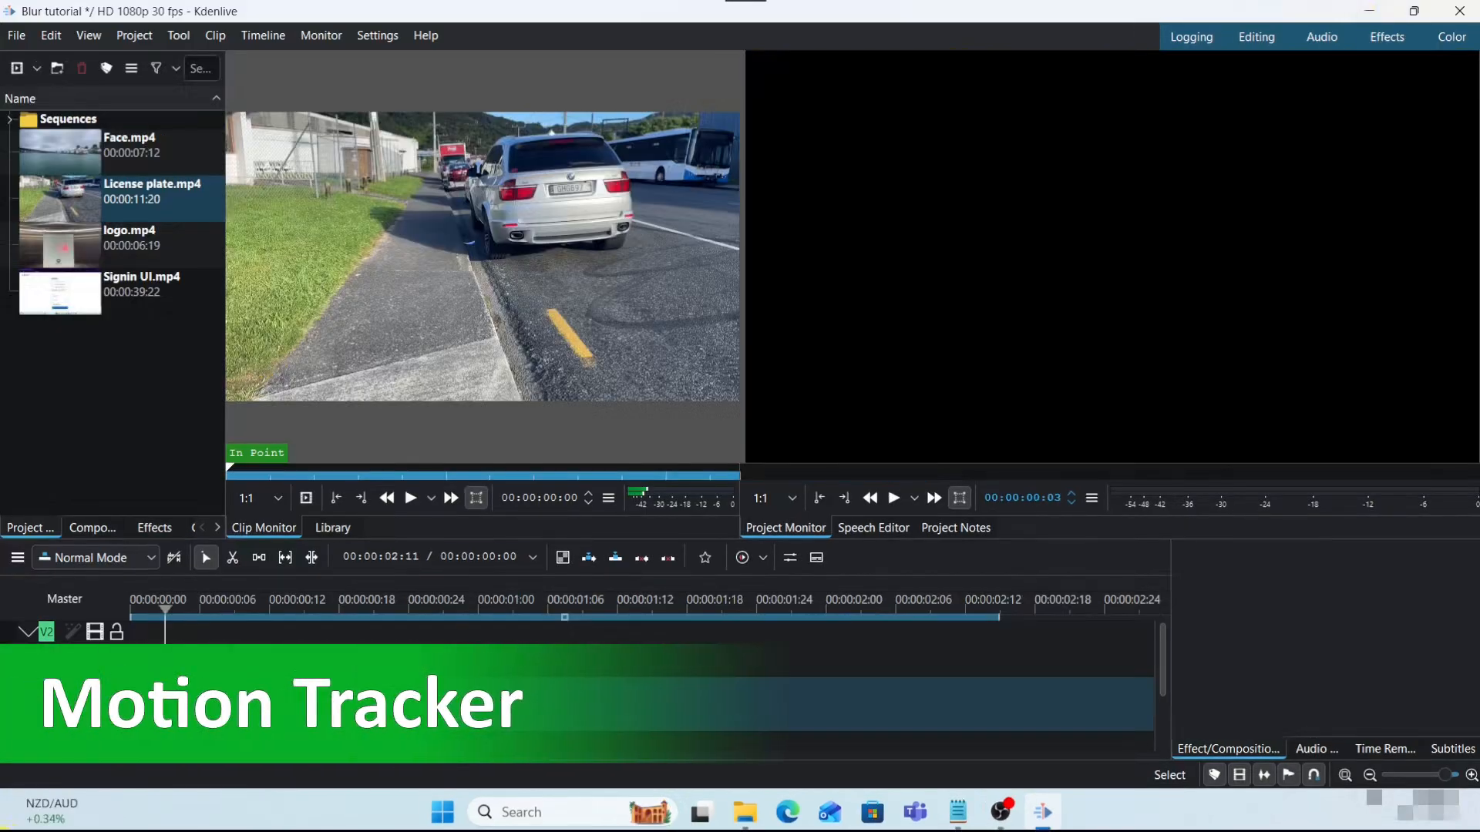
# - Place only the video of License plate.mp4 at the start of track V1
pyautogui.moveTo(301, 414)
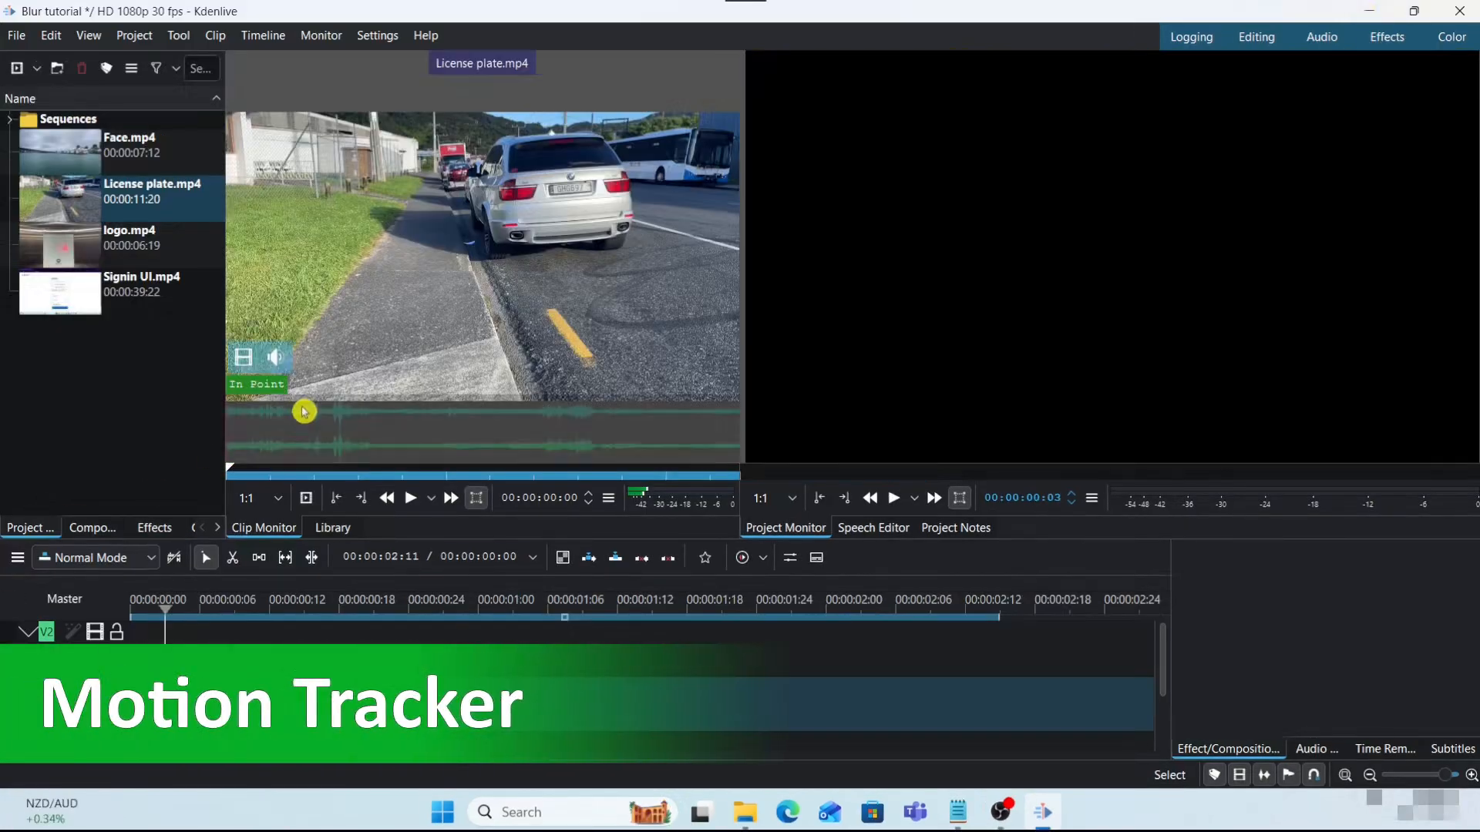
pyautogui.moveTo(244, 360); pyautogui.dragTo(155, 694)
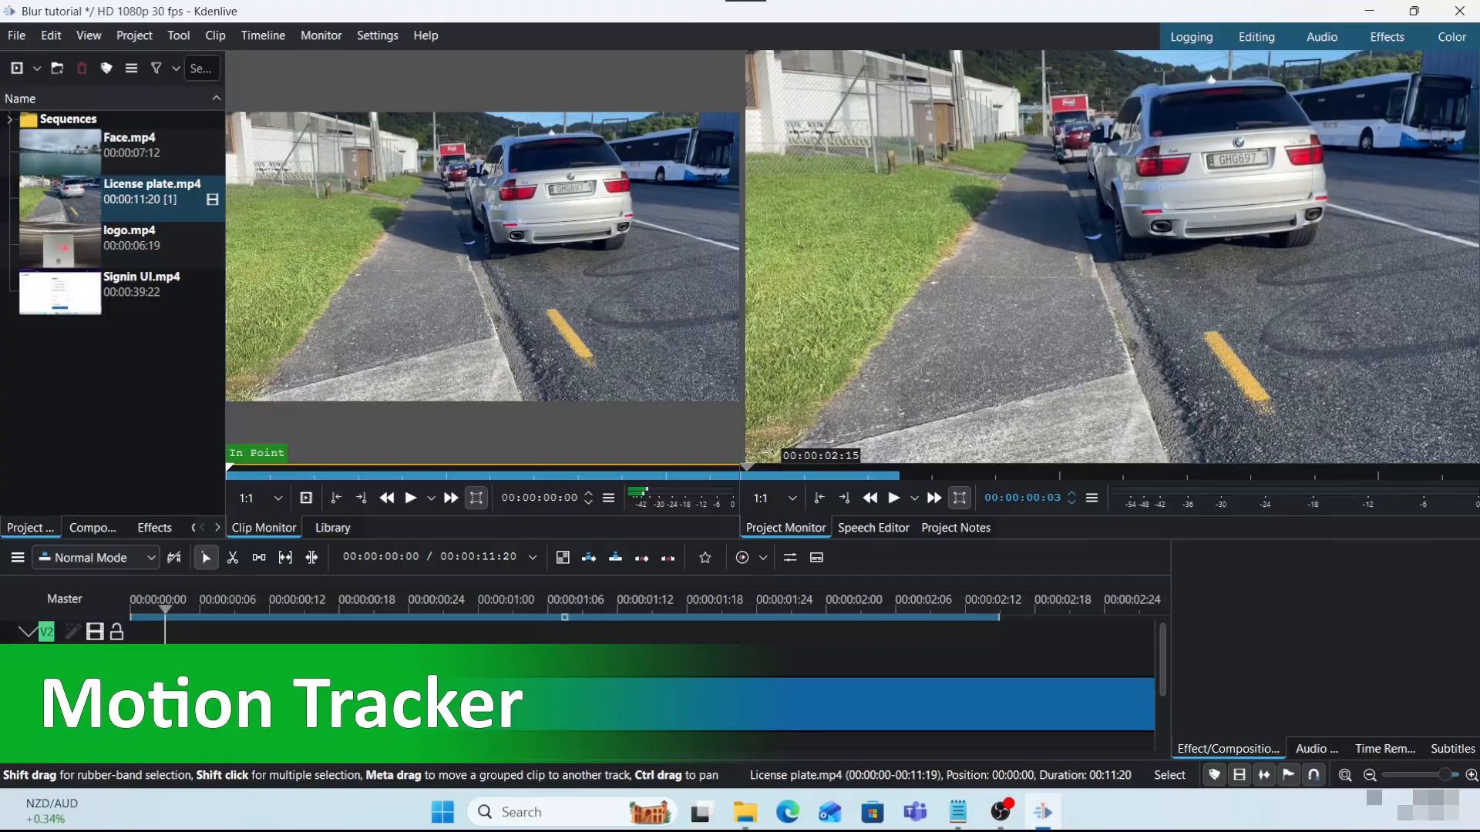
# - Split the License plate.mp4 clip at 00:00:03:15, around where the BMW's license plate leaves the frame
pyautogui.click(898, 496)
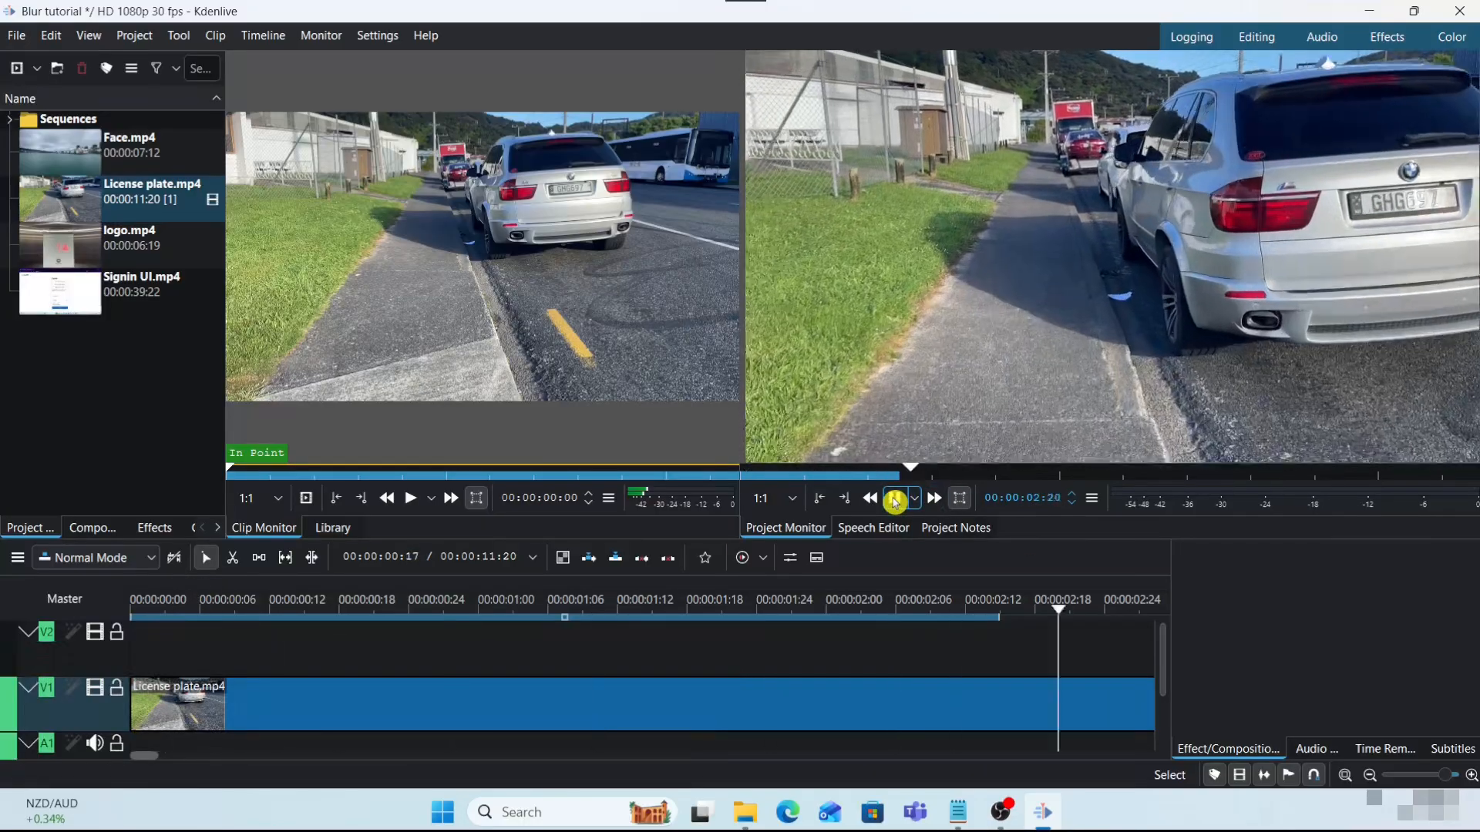
pyautogui.press('Left')
pyautogui.press('Left')
pyautogui.press('Left')
pyautogui.press('Left')
pyautogui.press('Left')
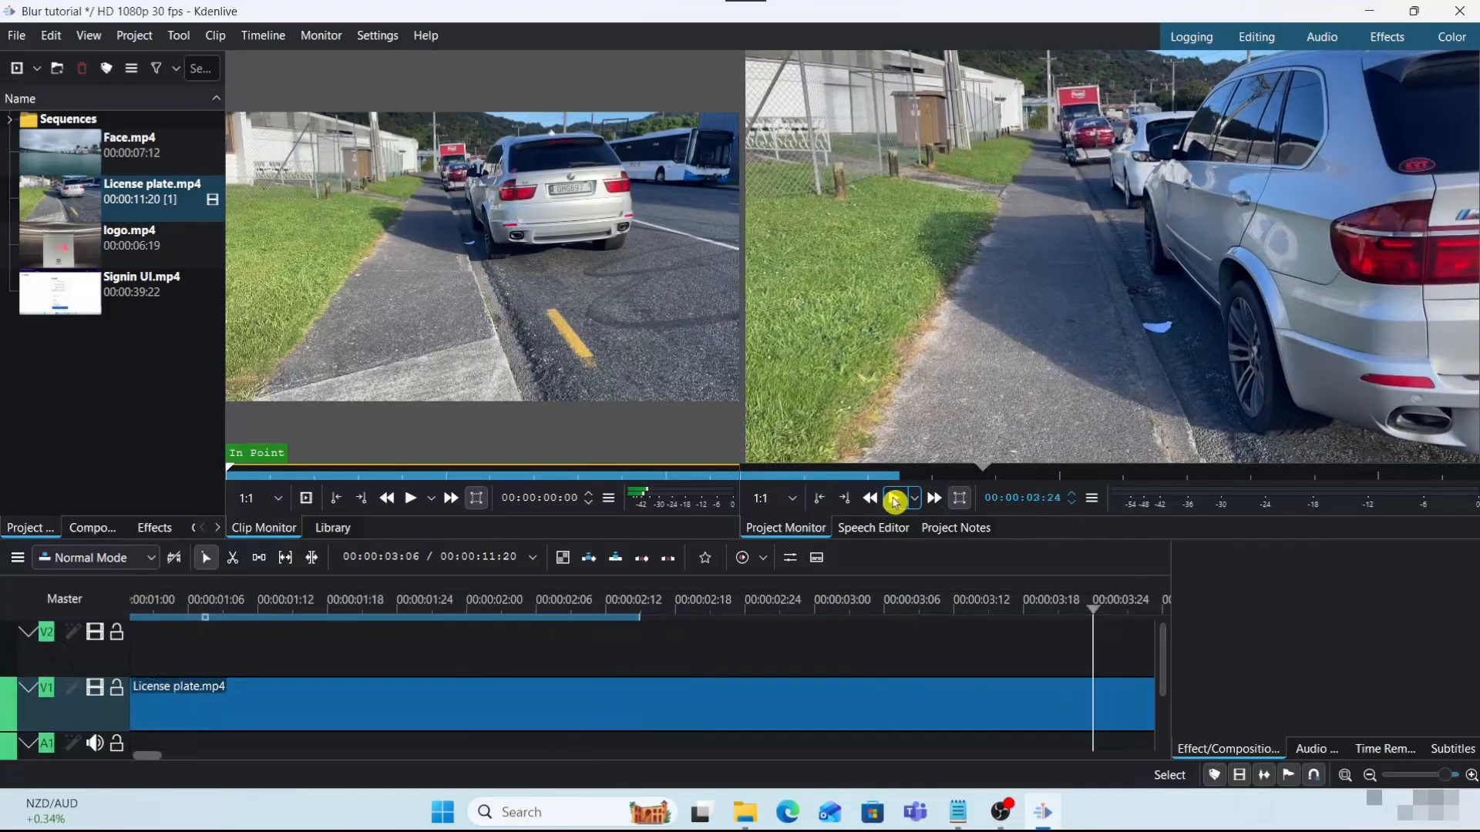
pyautogui.press('Left')
pyautogui.press('Left')
pyautogui.press('Left')
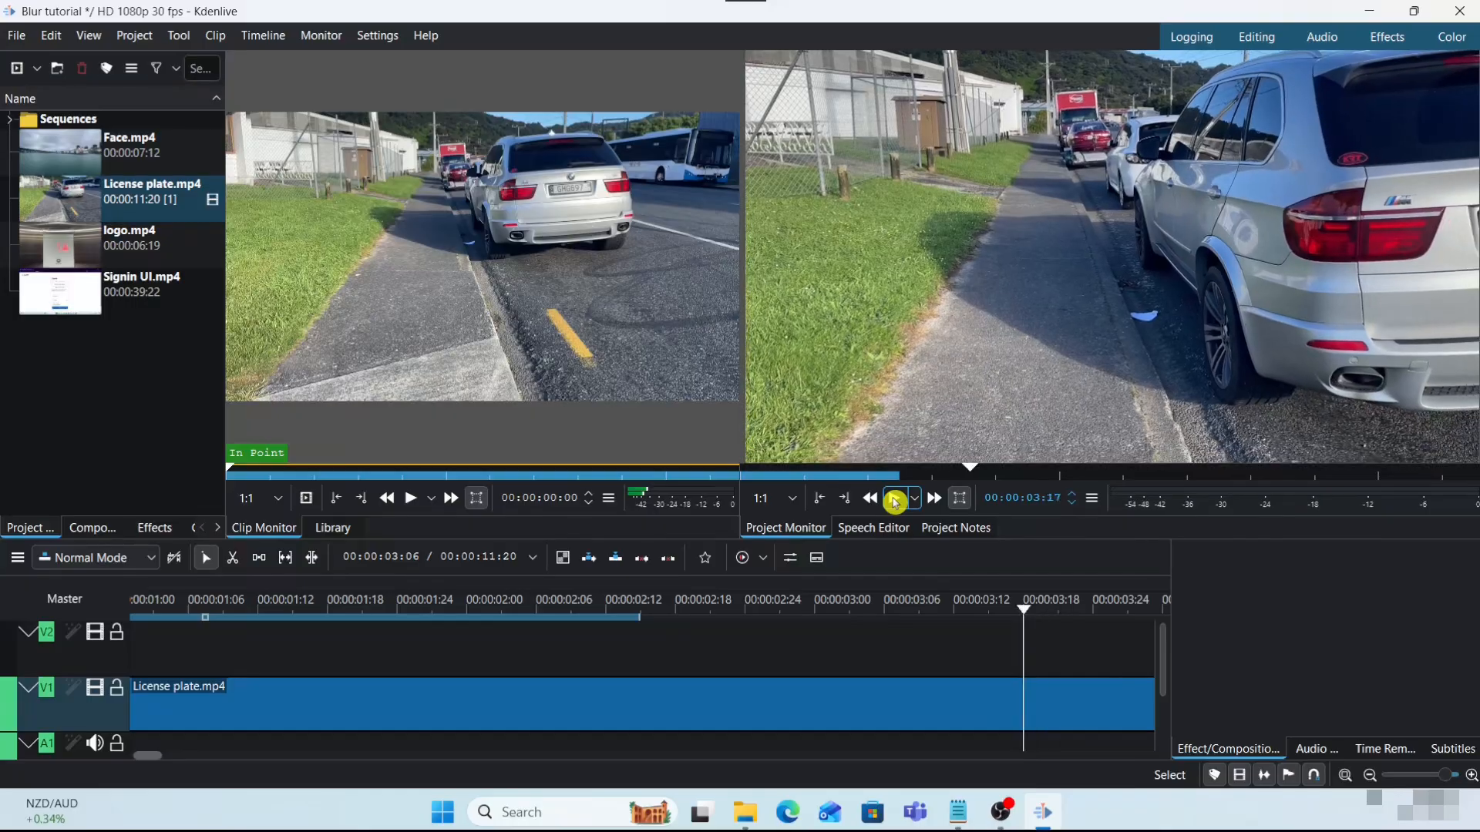
pyautogui.press('Left')
pyautogui.press('Left')
pyautogui.press('Left')
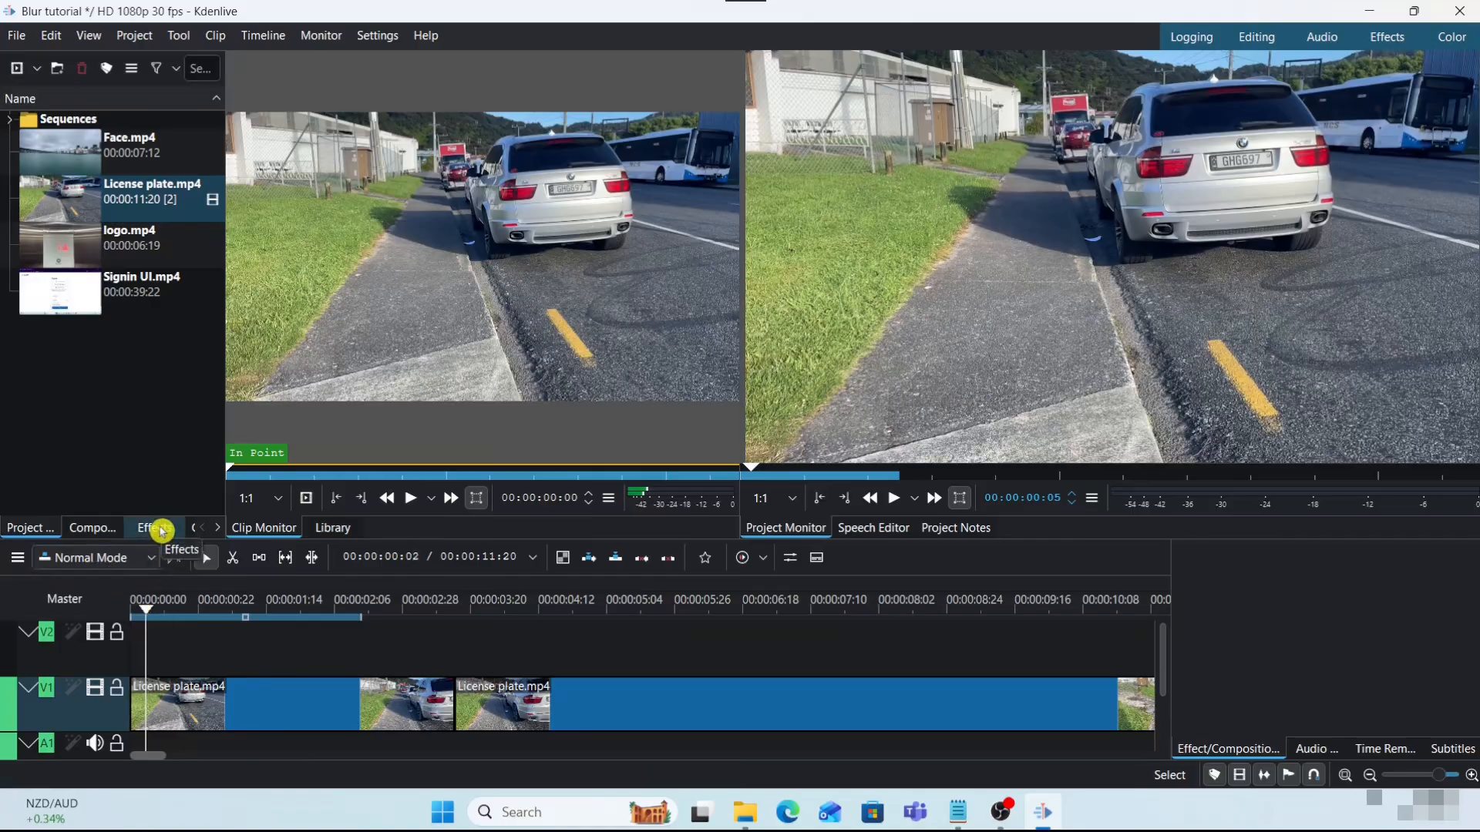
# - Search the effects for "motion" and apply Motion Tracker to the first License plate.mp4 segment
pyautogui.click(156, 528)
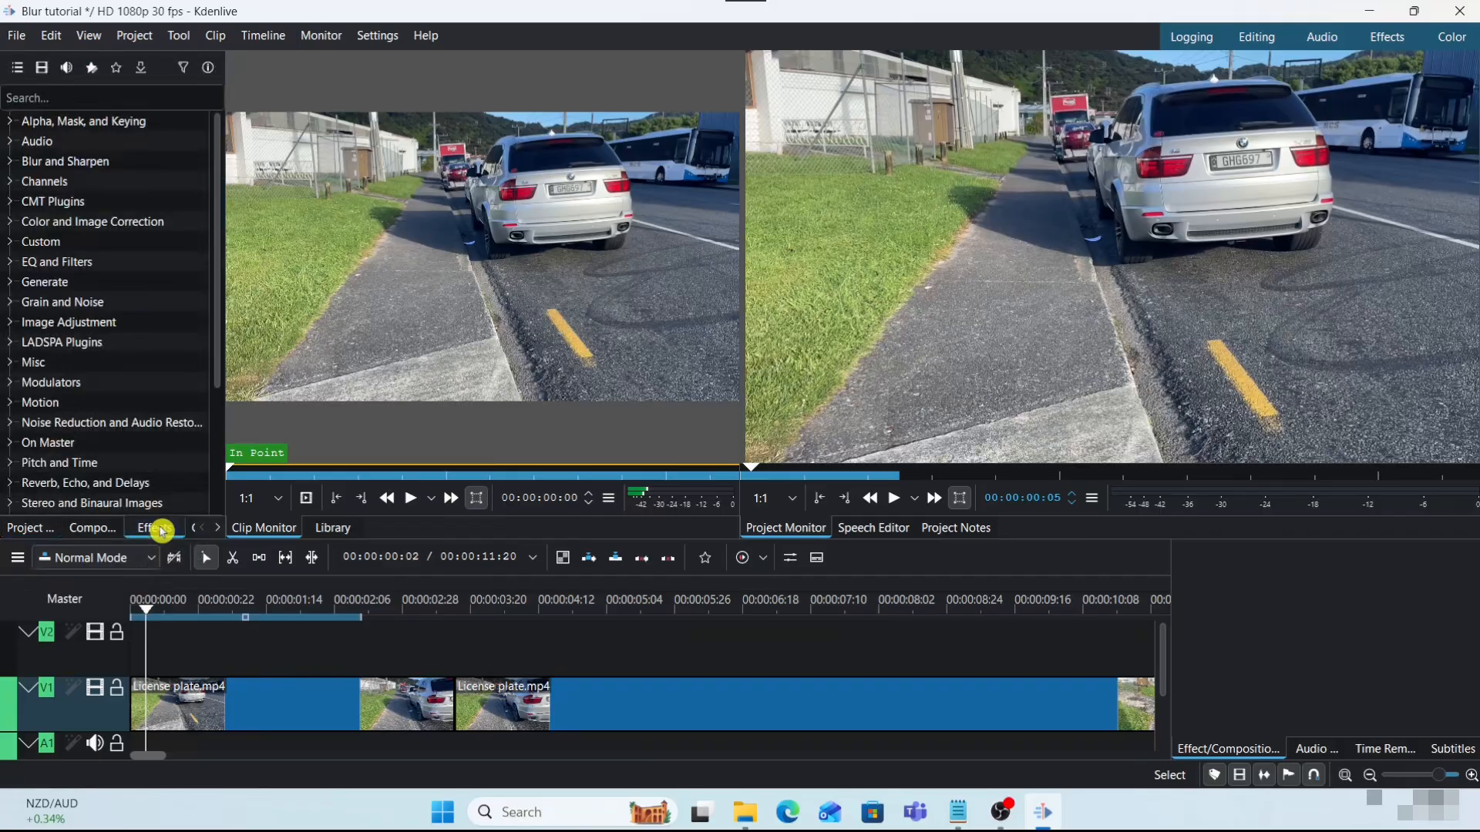
pyautogui.click(23, 97)
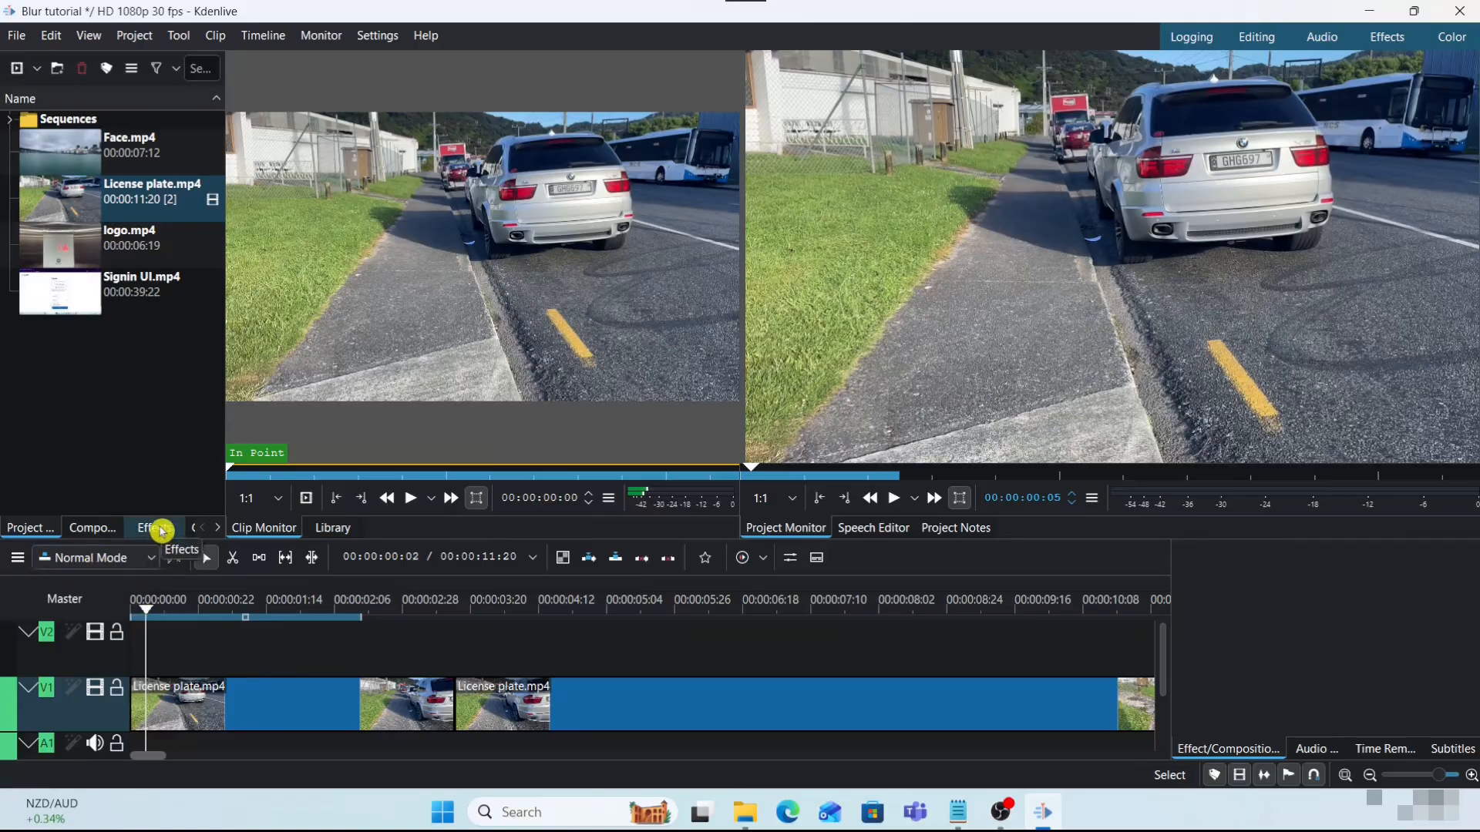
pyautogui.click(162, 531)
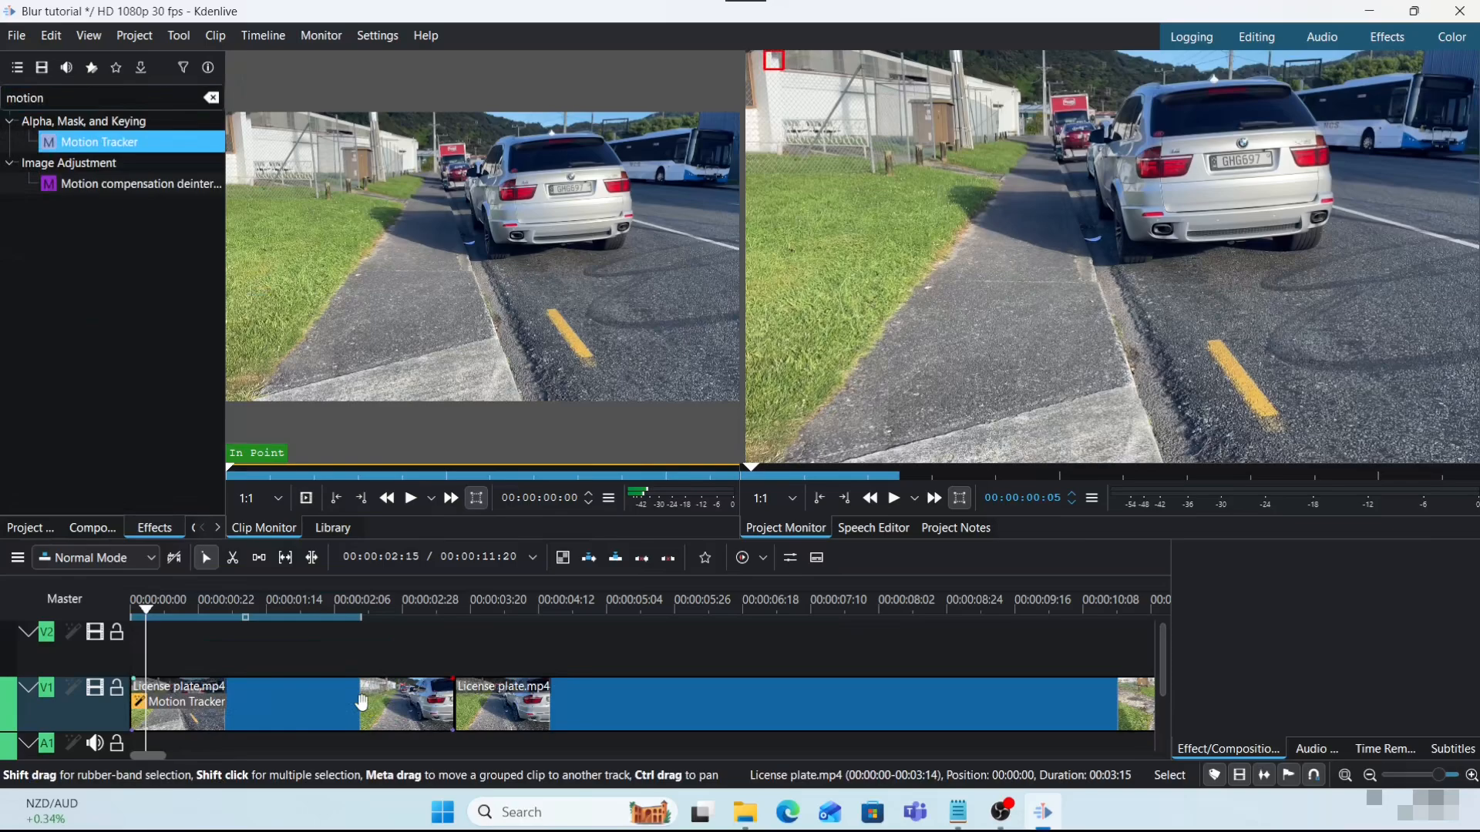
pyautogui.click(362, 703)
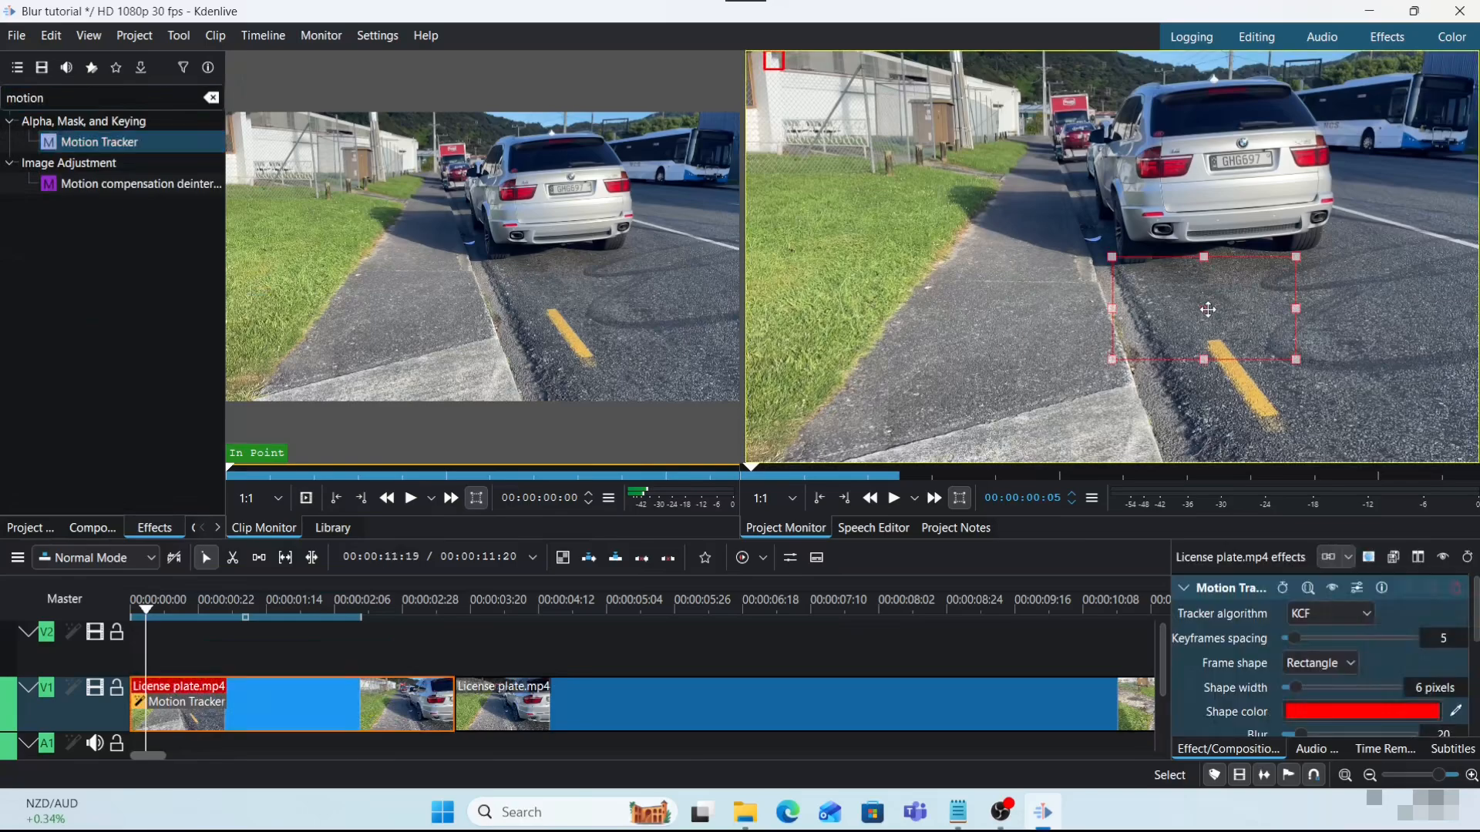
# - At 00:00:00:00, fit the Motion Tracker rectangle tightly around the BMW's license plate, at about X 1210, Y 261
pyautogui.click(150, 613)
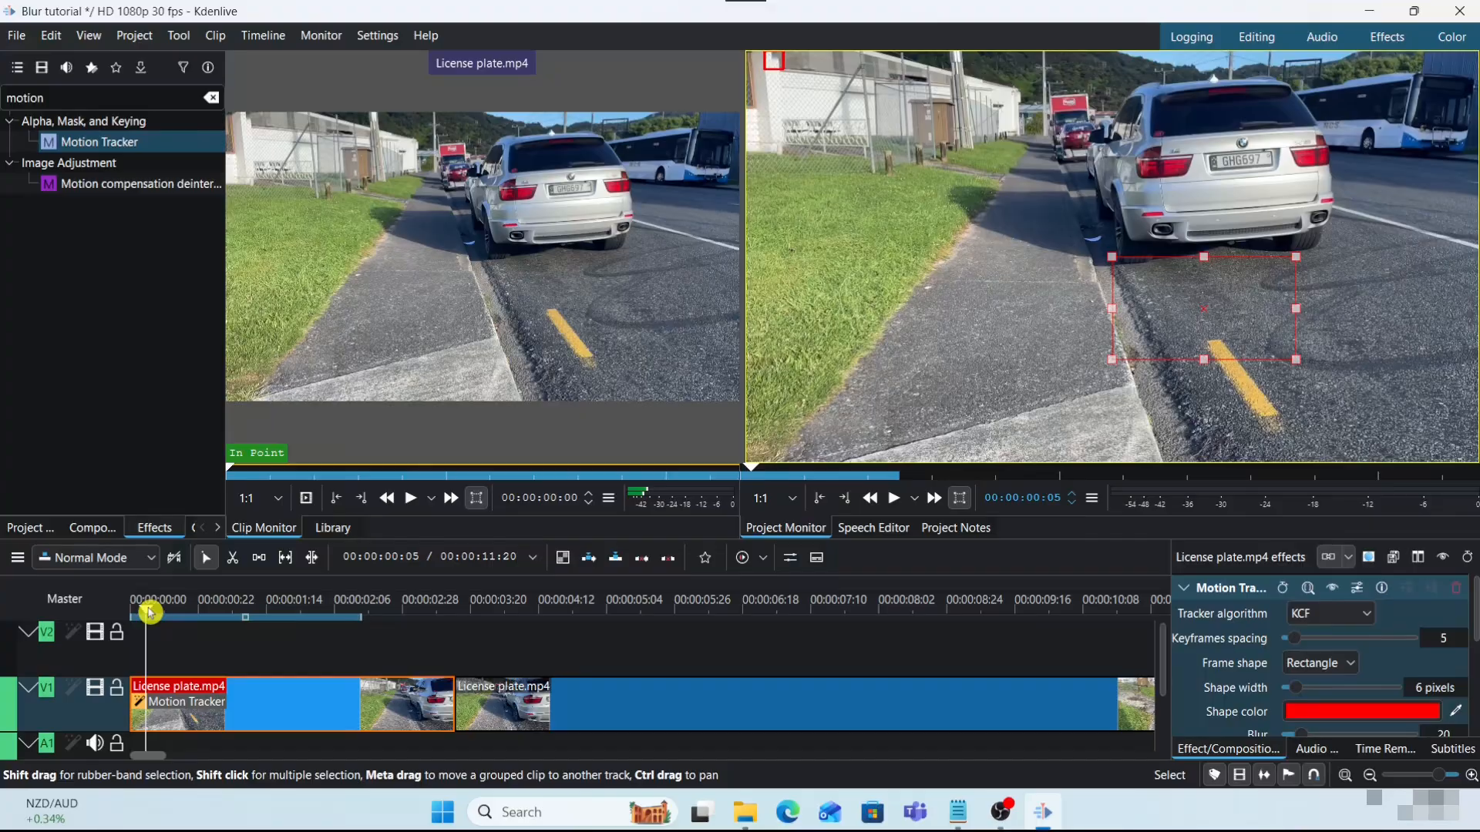
pyautogui.moveTo(150, 613); pyautogui.dragTo(132, 612)
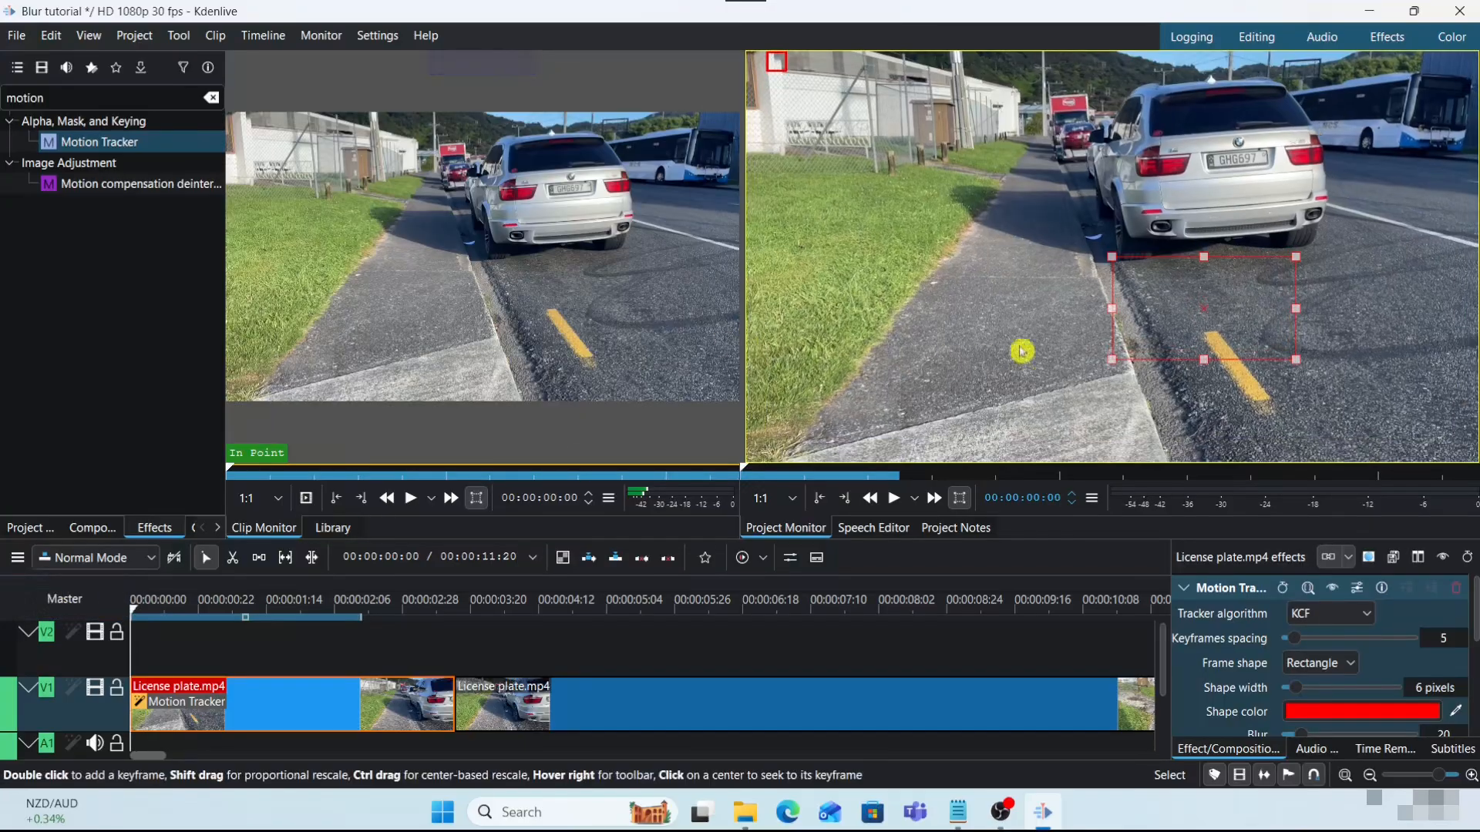
pyautogui.moveTo(1202, 310); pyautogui.dragTo(1244, 152)
pyautogui.moveTo(1150, 161); pyautogui.dragTo(1207, 160)
pyautogui.moveTo(1332, 162); pyautogui.dragTo(1276, 161)
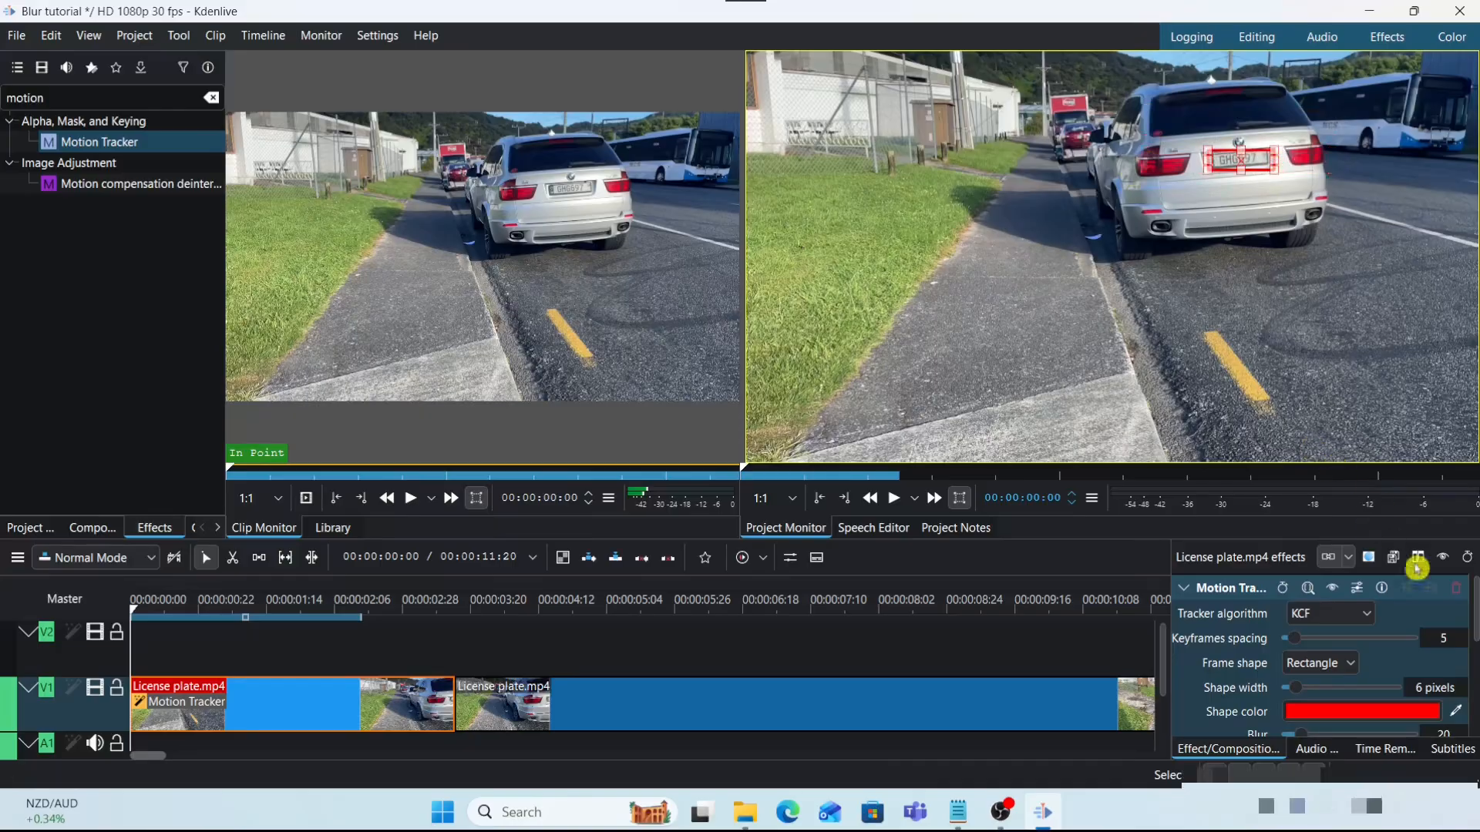
# - Review the Motion Tracker's algorithm and frame shape options and choose Rectangle as the frame shape
pyautogui.moveTo(1473, 608); pyautogui.dragTo(1473, 605)
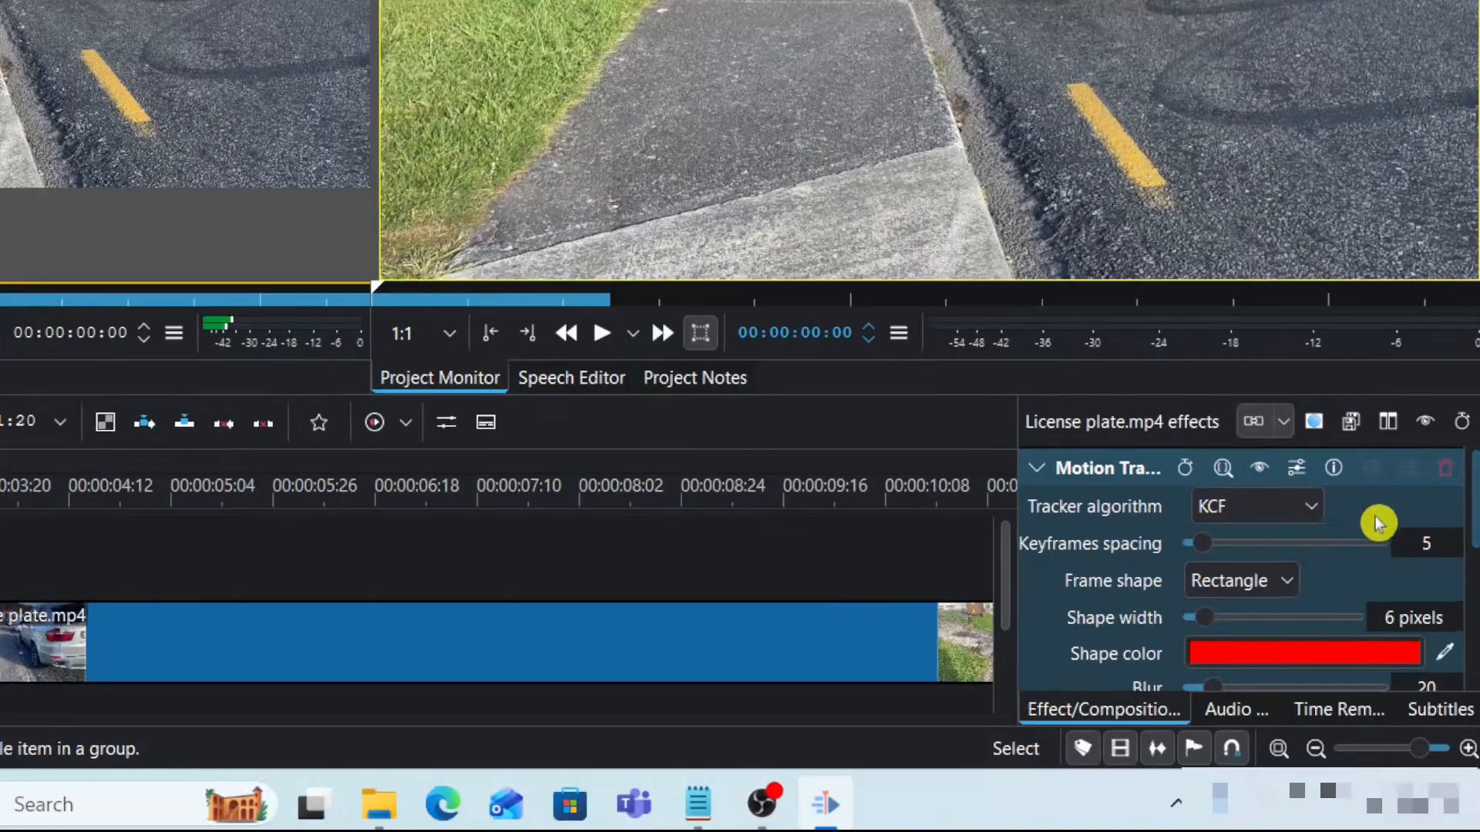
pyautogui.click(1305, 512)
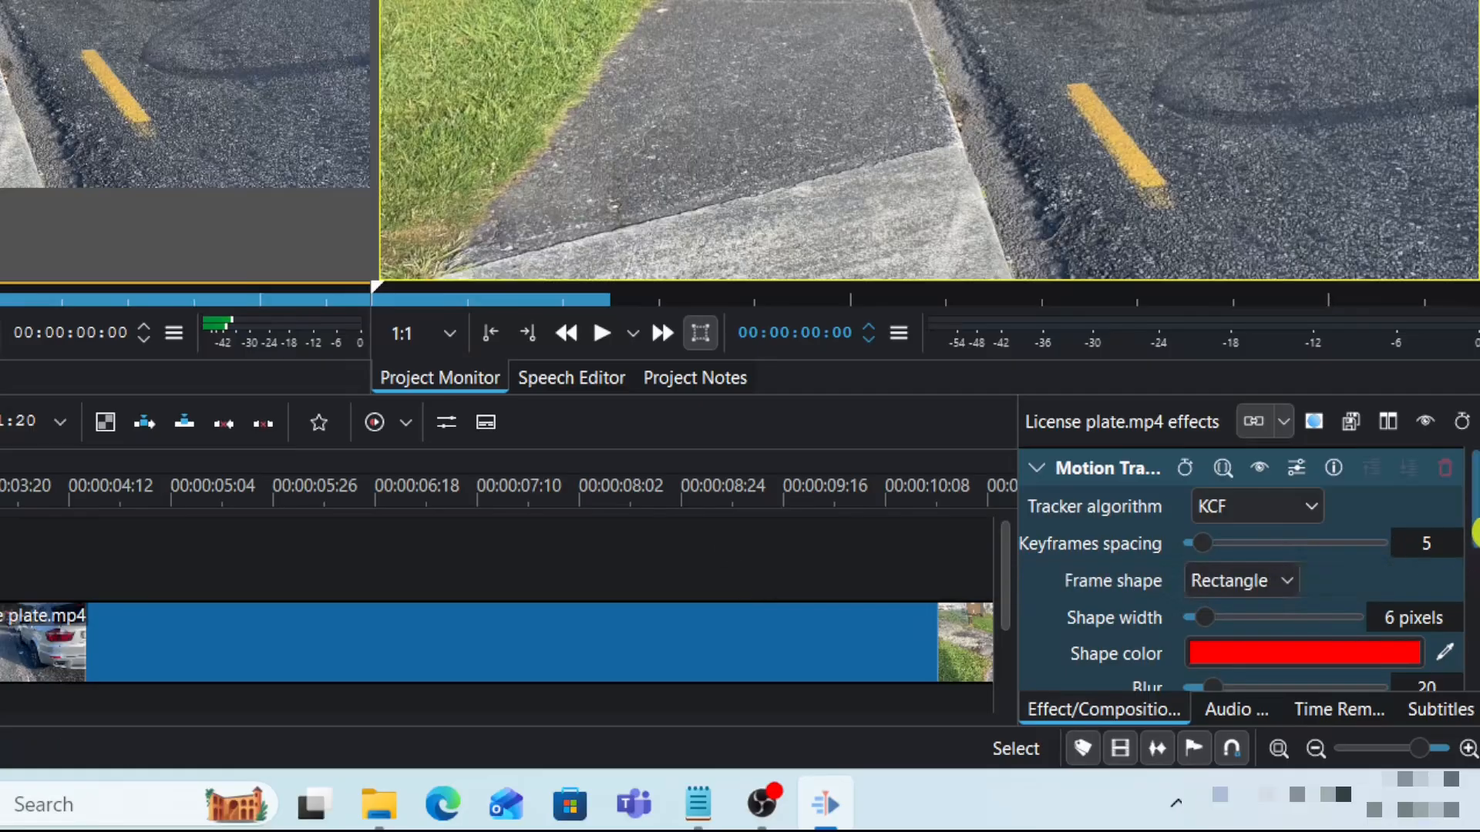
pyautogui.click(1292, 590)
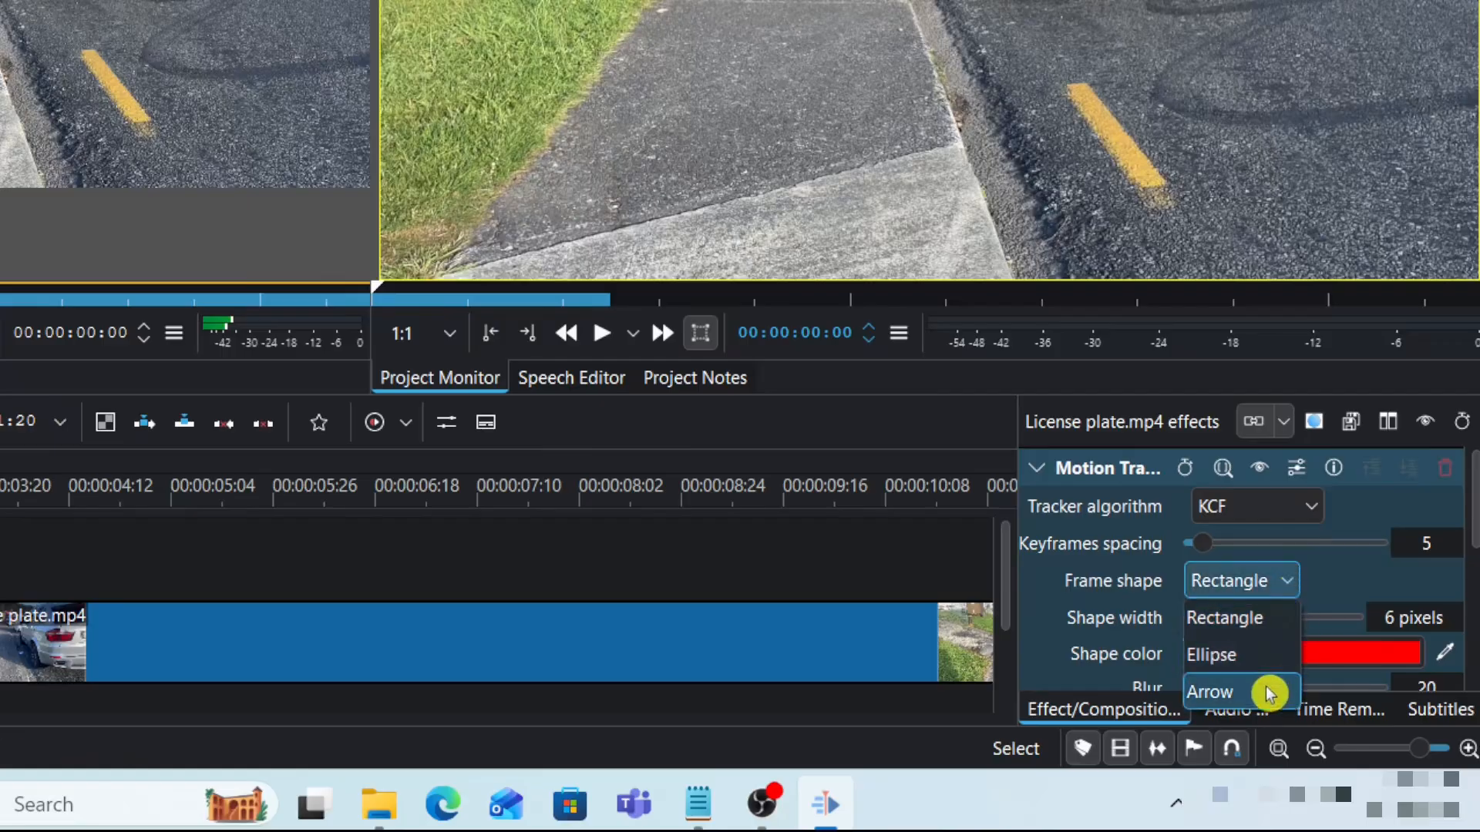
pyautogui.click(1266, 620)
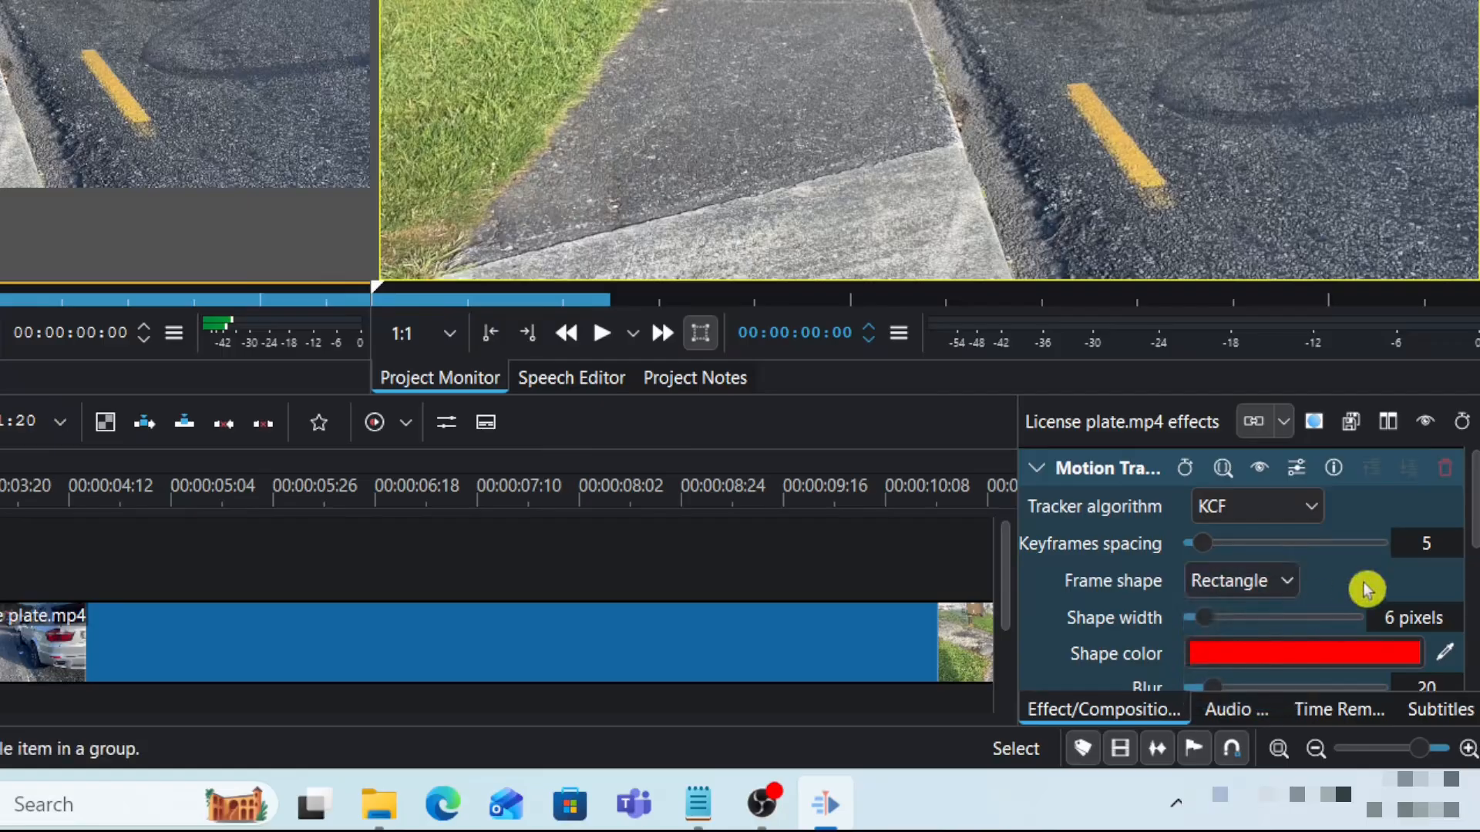
# - Set the Motion Tracker's blur type to Gaussian Blur
pyautogui.scroll(-1, 1472, 544)
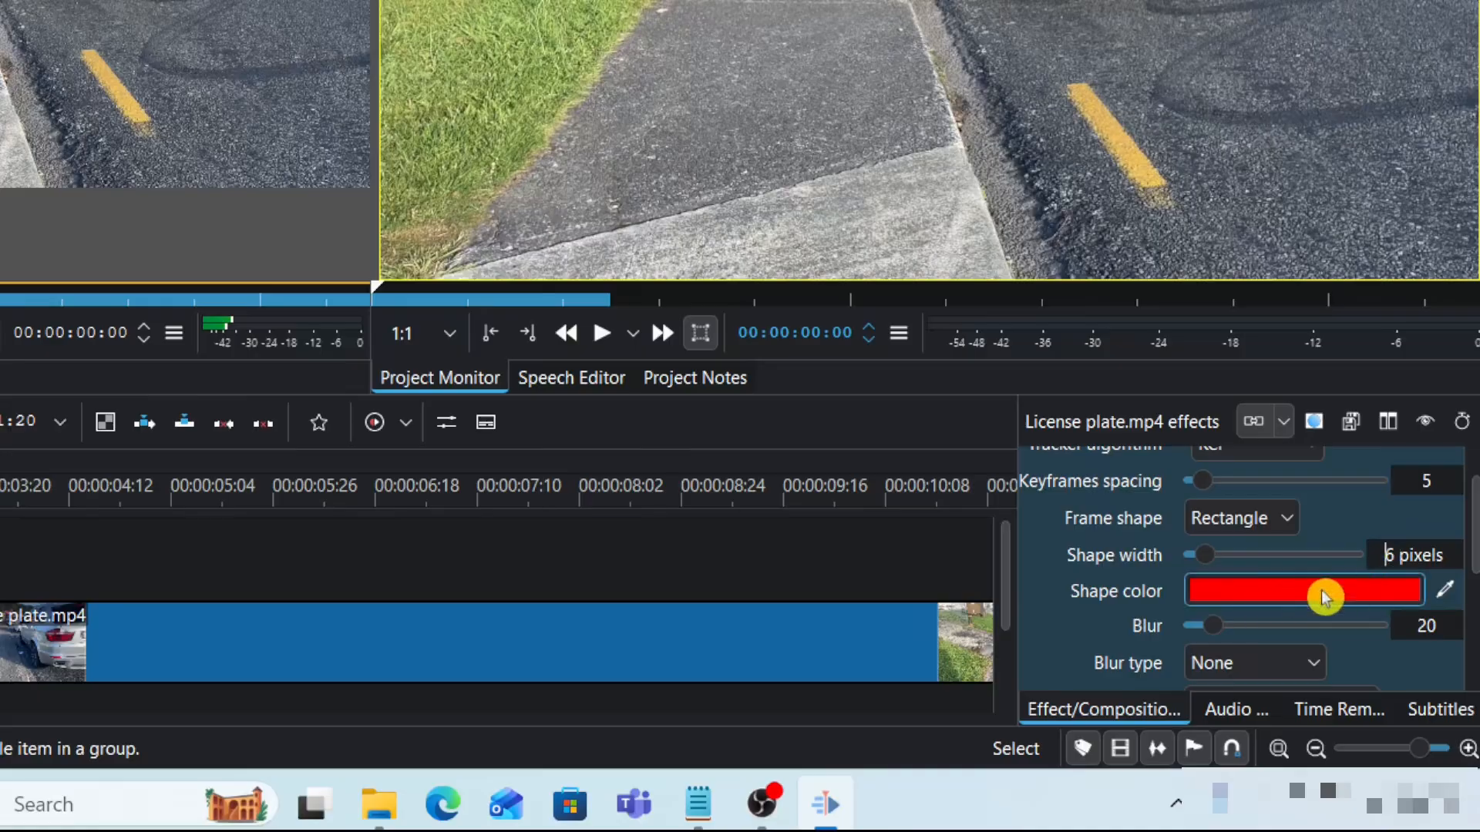
pyautogui.scroll(-1, 1474, 560)
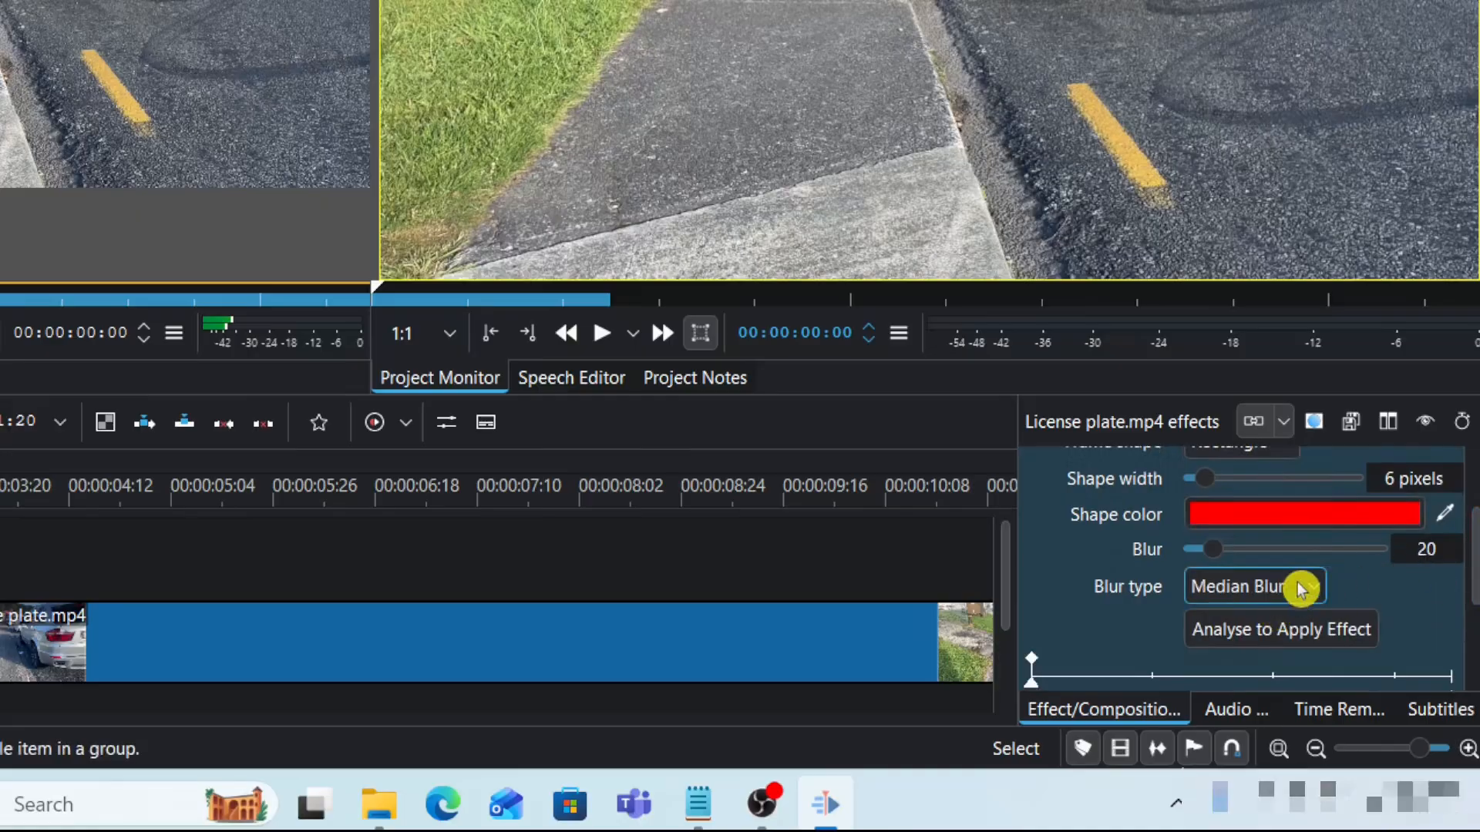
pyautogui.click(1298, 588)
pyautogui.click(1298, 673)
# - Analyse the segment from the tracker's first keyframe to apply the effect, and play it back to check the tracked plate blur
pyautogui.scroll(-2, 1467, 551)
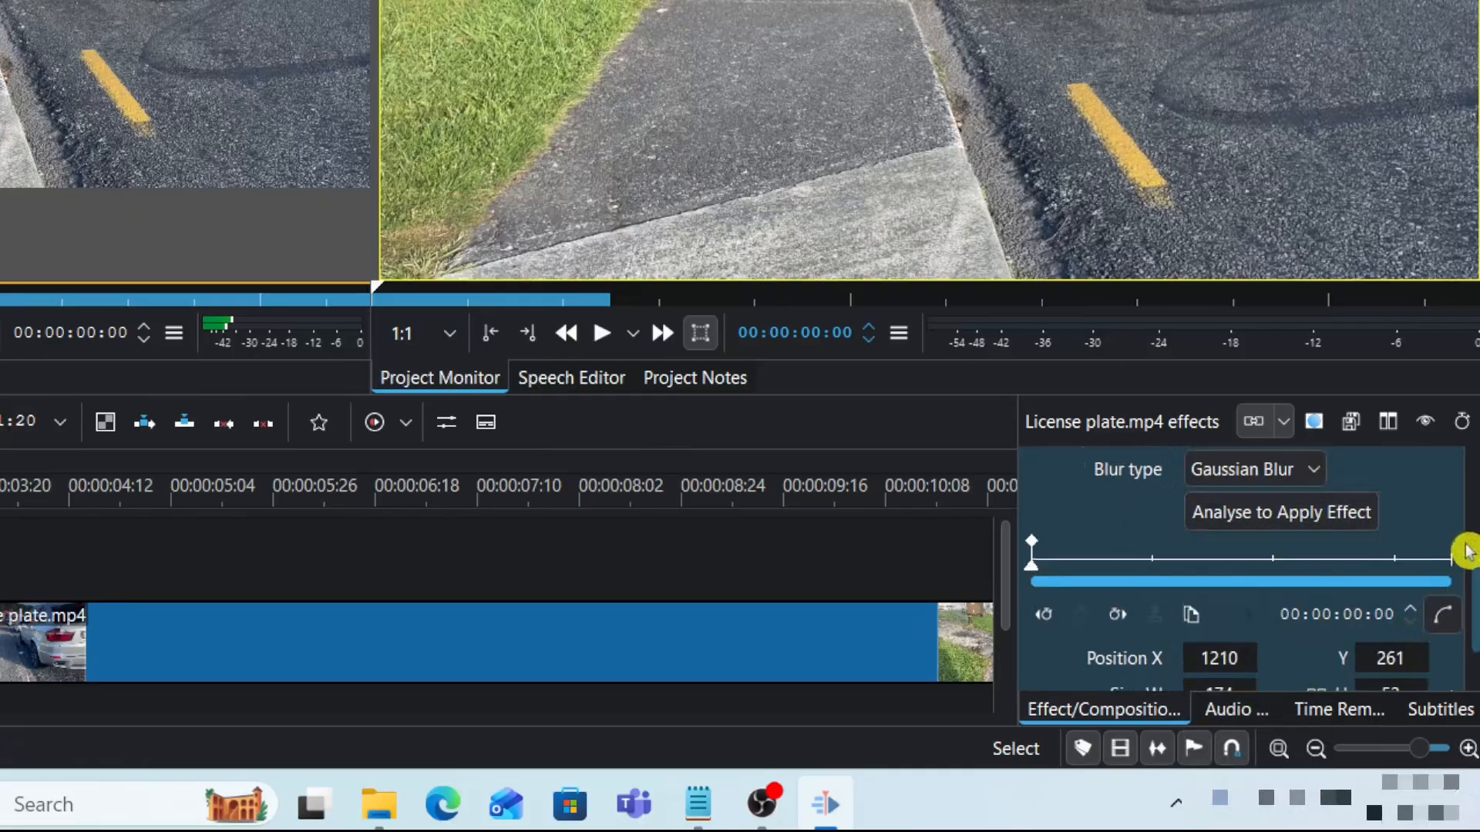
pyautogui.click(1033, 549)
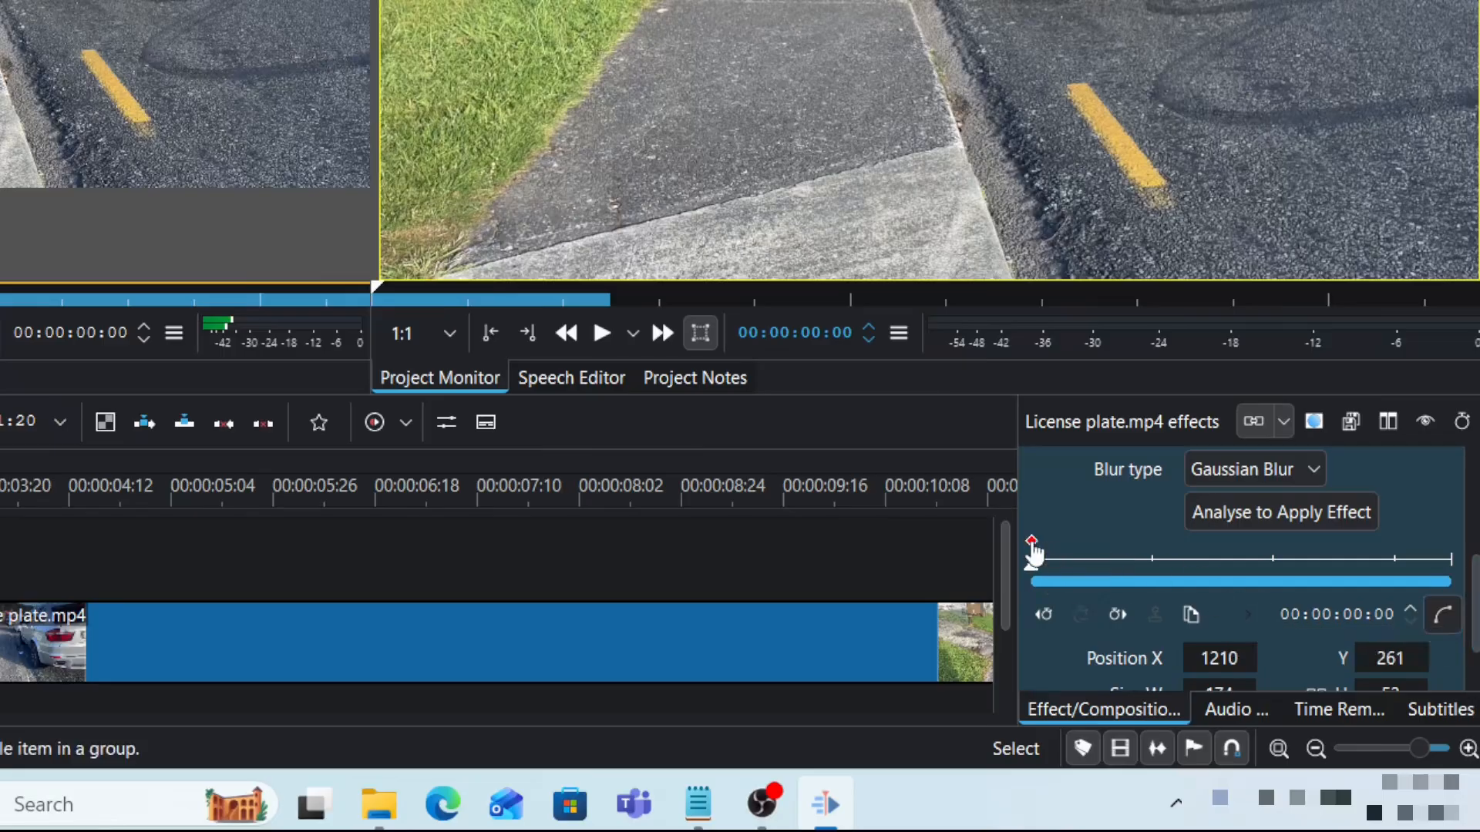
pyautogui.click(1341, 510)
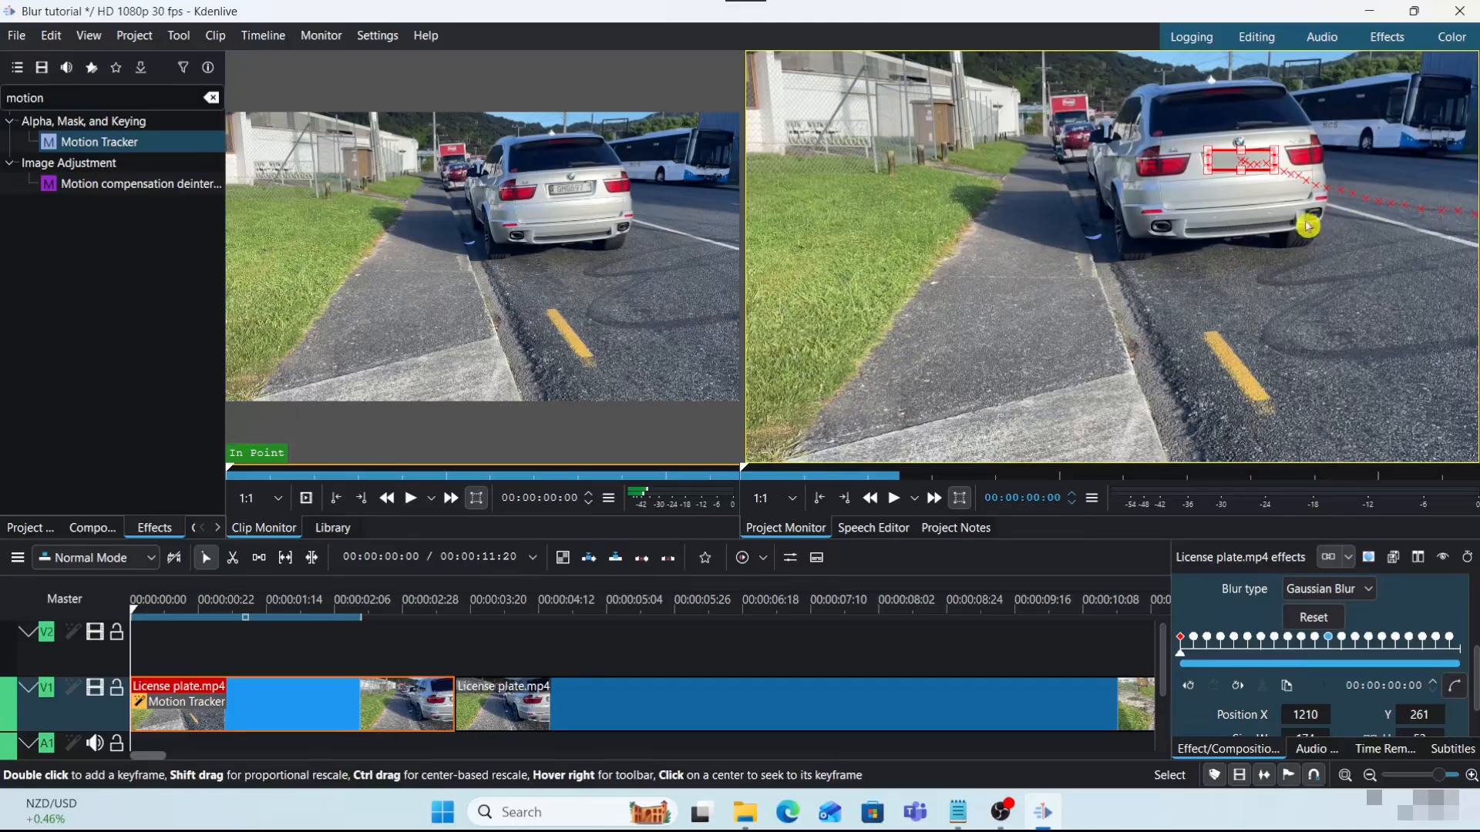
pyautogui.click(894, 498)
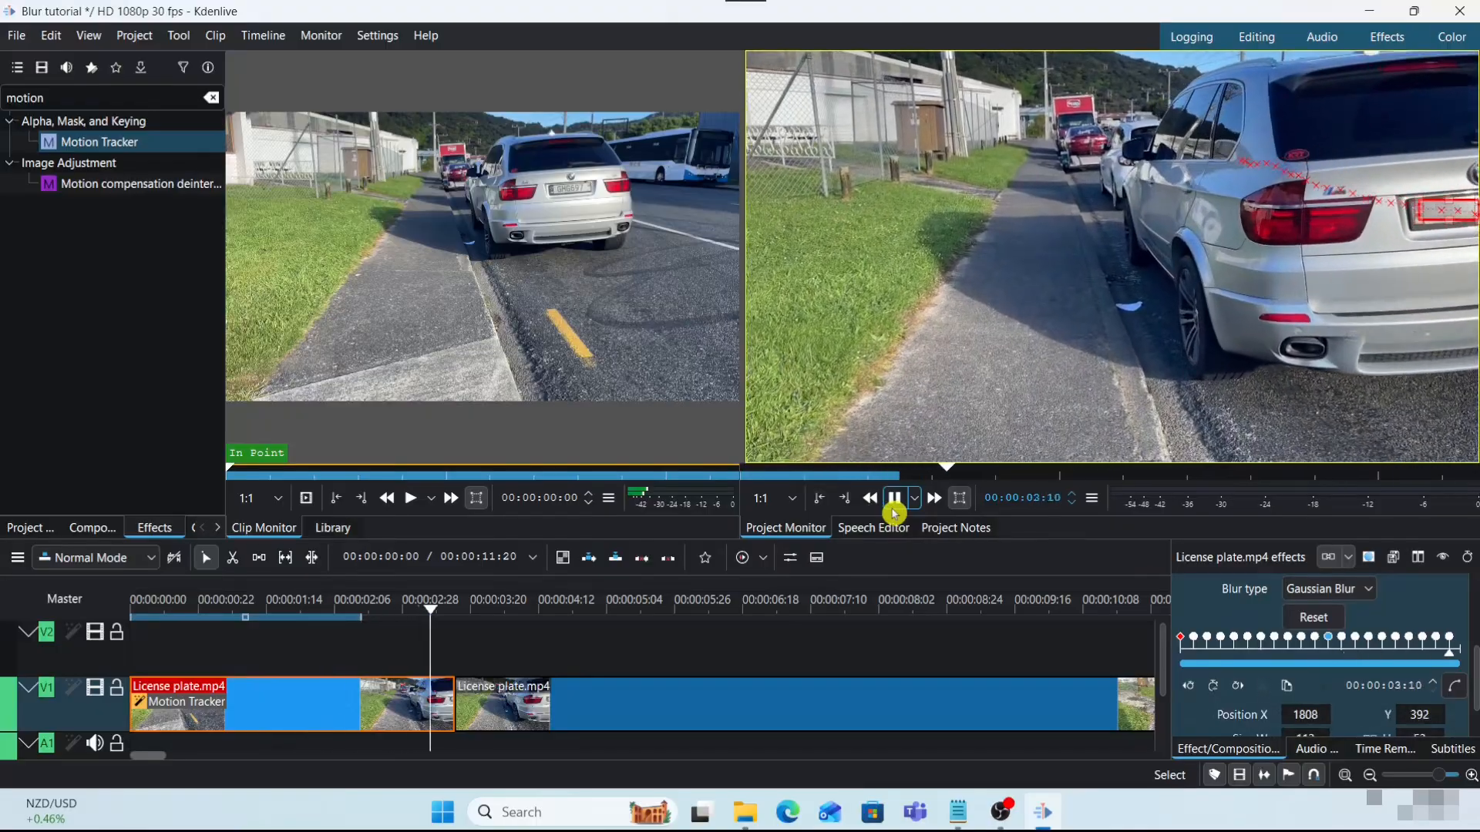
pyautogui.click(894, 513)
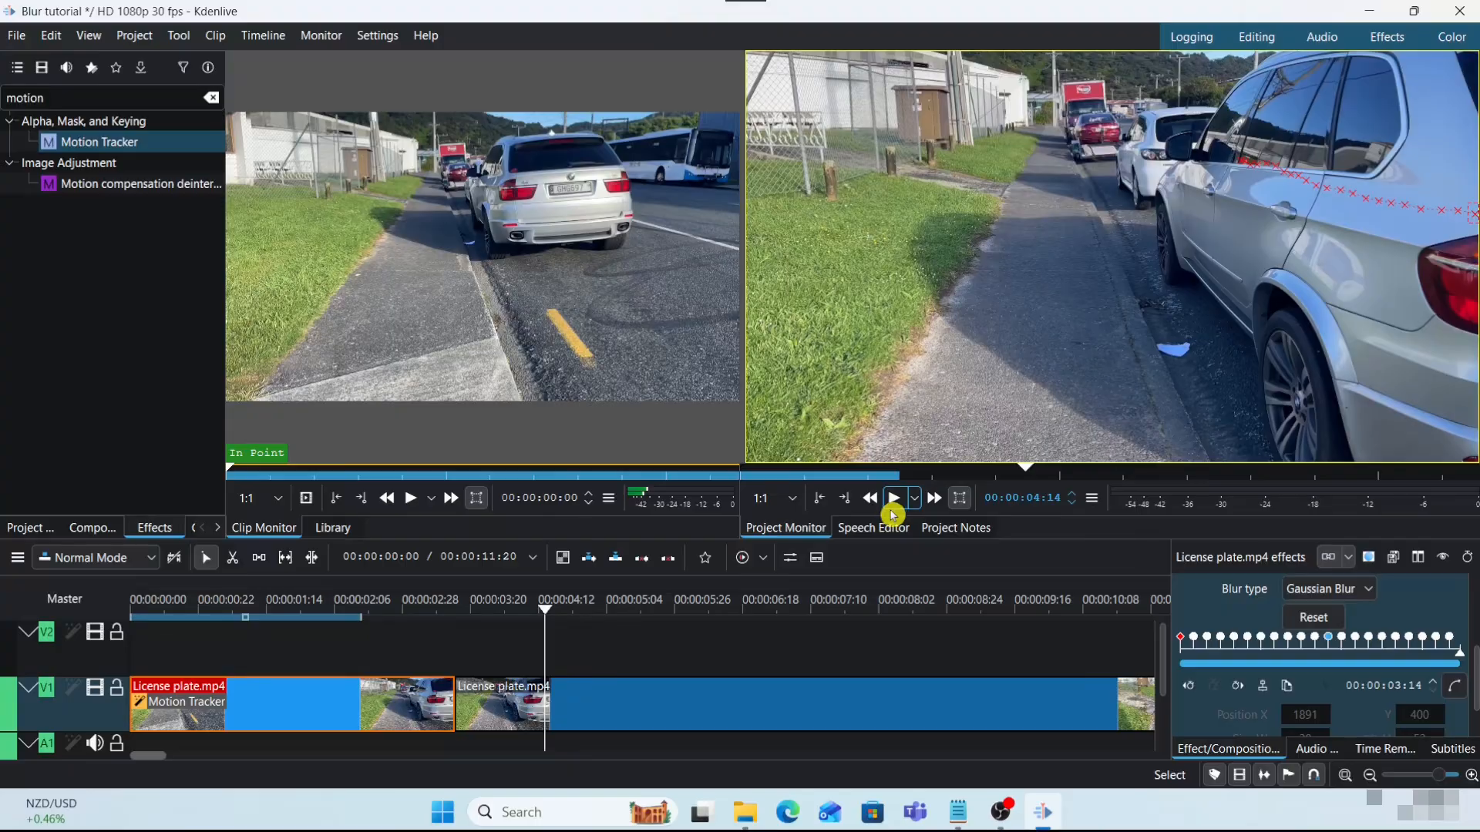
# - Scrub back to about 00:00:02:17 to examine how the blur fits the plate, and compare the tracker rectangle's scale across its keyframes
pyautogui.click(390, 615)
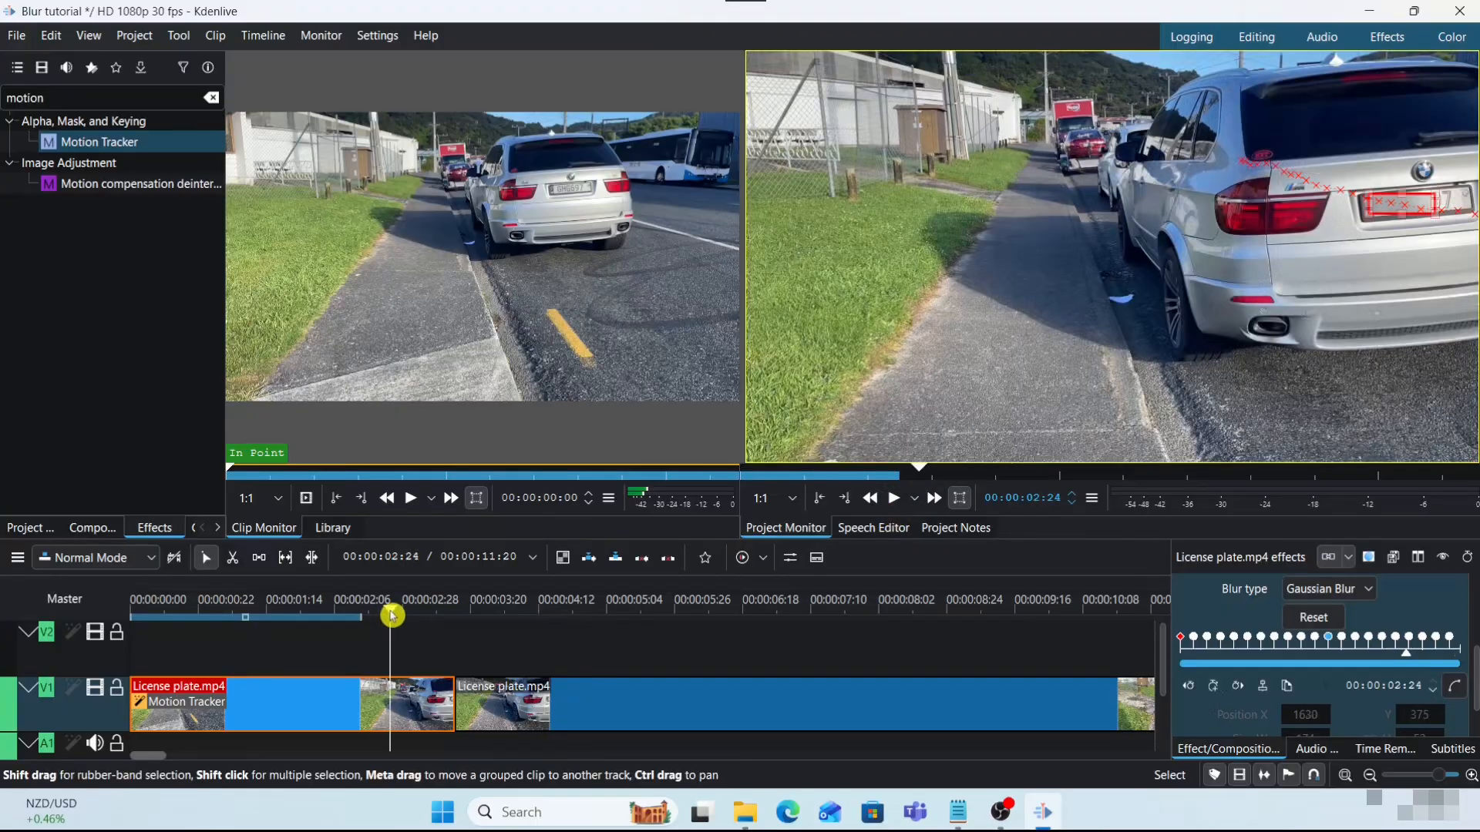
pyautogui.moveTo(391, 615)
pyautogui.mouseDown()
pyautogui.moveTo(174, 641)
pyautogui.moveTo(290, 654)
pyautogui.moveTo(356, 617)
pyautogui.moveTo(431, 616)
pyautogui.moveTo(369, 617)
pyautogui.mouseUp()
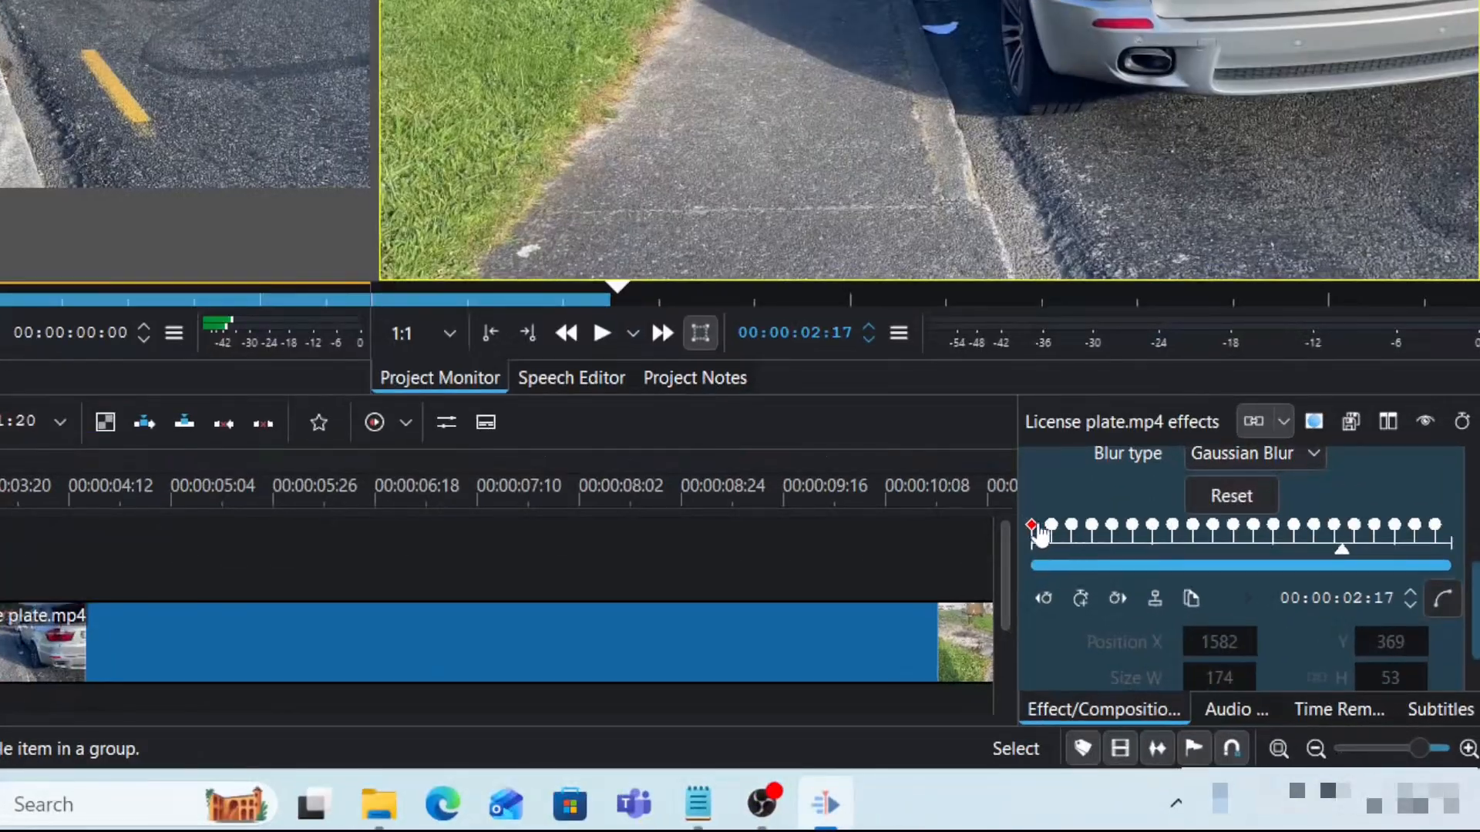
pyautogui.click(1039, 532)
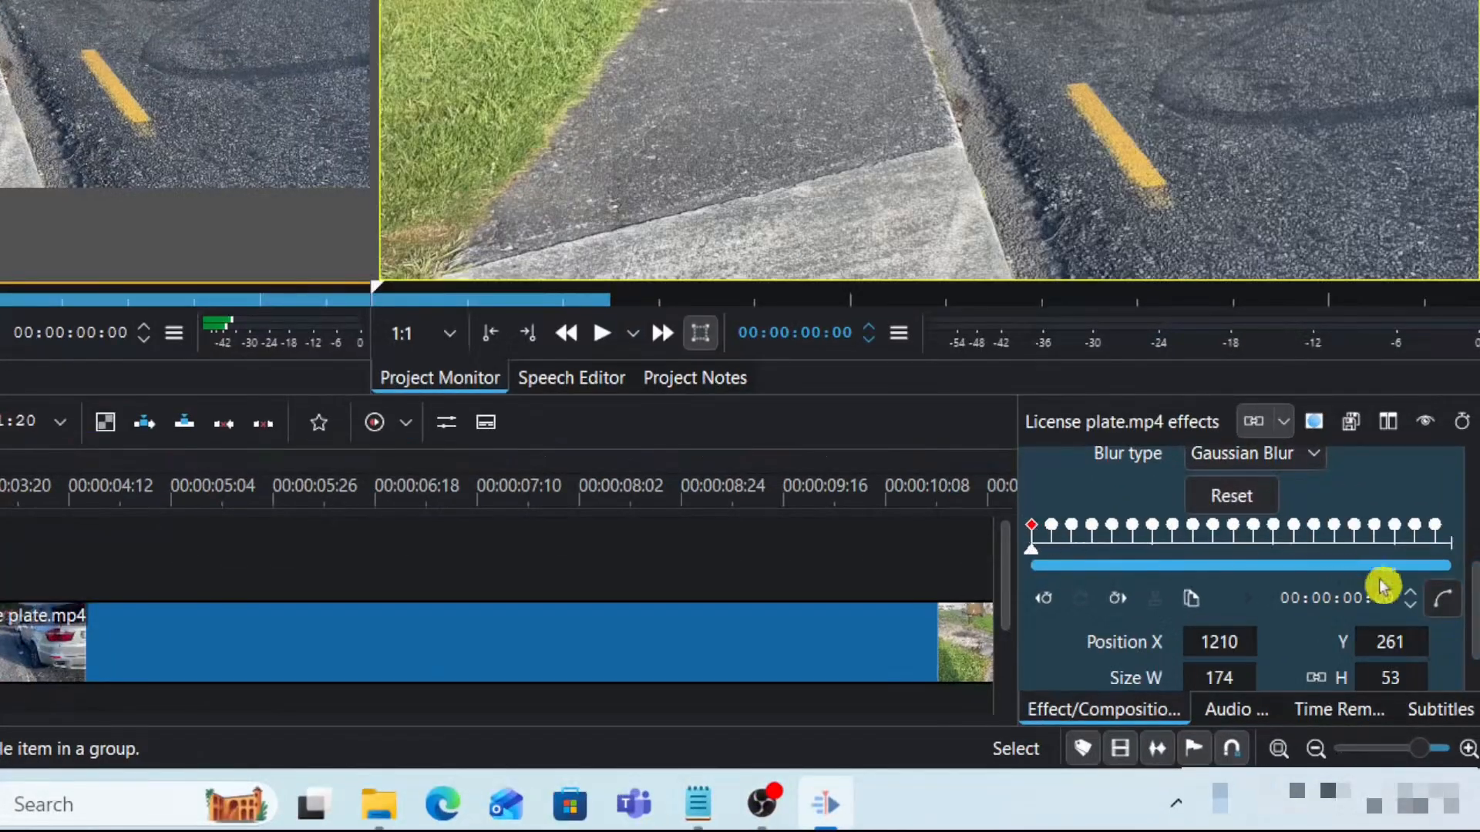
pyautogui.scroll(-1, 1474, 647)
pyautogui.scroll(-1, 1474, 652)
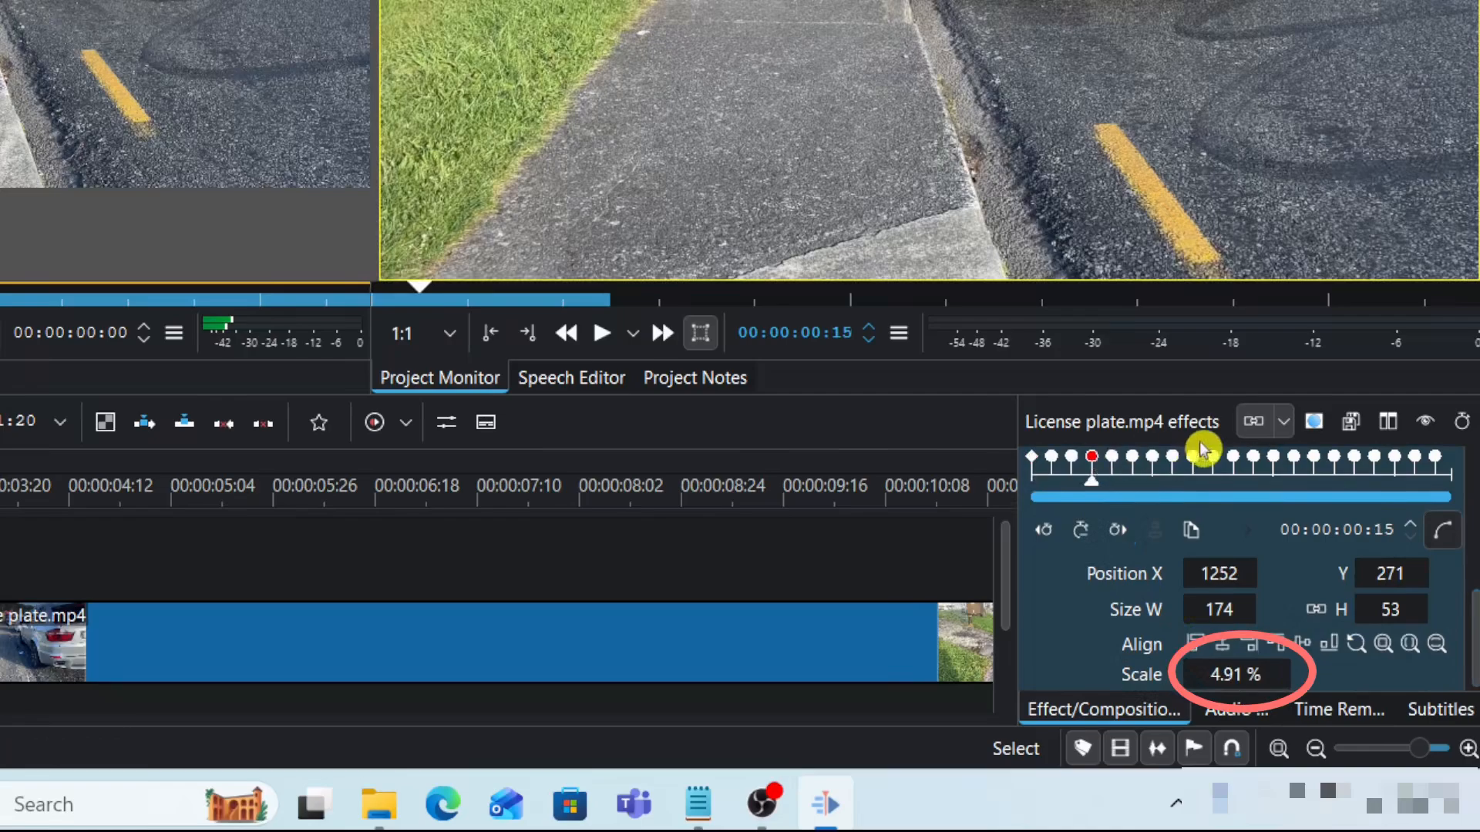
pyautogui.click(1192, 461)
pyautogui.click(1294, 462)
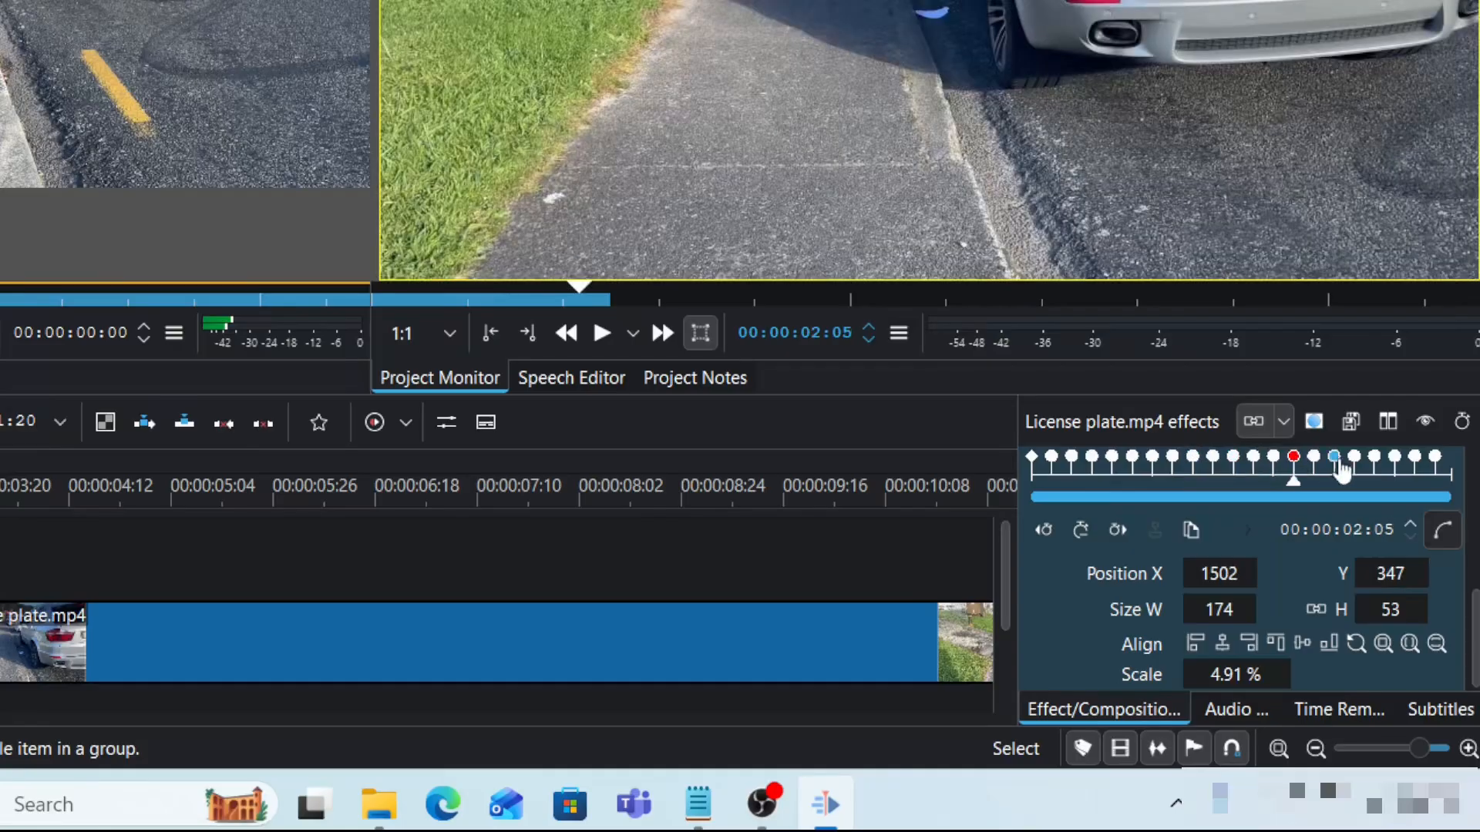
pyautogui.click(1354, 460)
pyautogui.click(1414, 461)
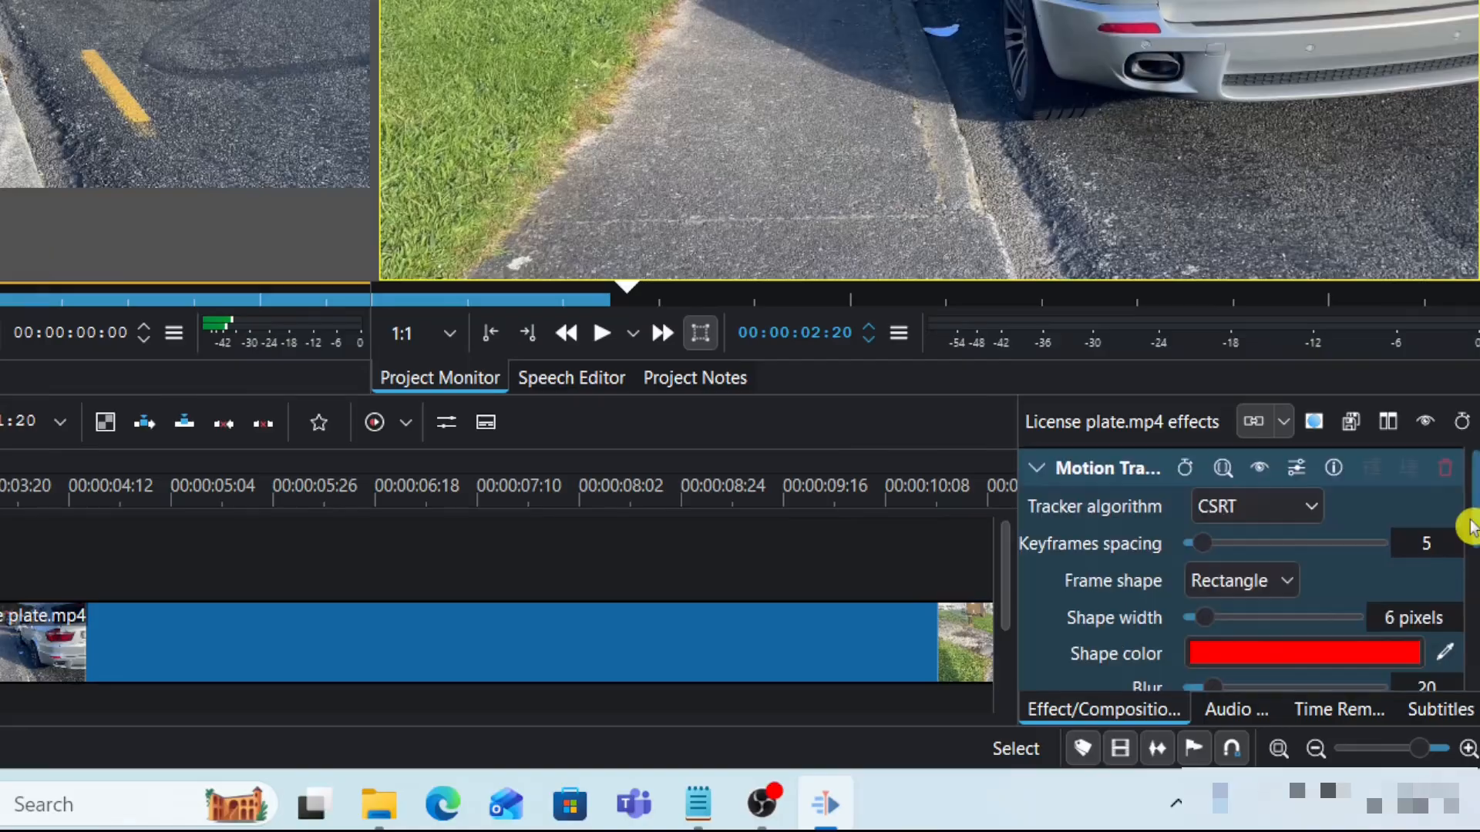
# - Reset the Motion Tracker's analysis and analyse the segment again from its first keyframe using the CSRT algorithm
pyautogui.moveTo(1474, 540); pyautogui.dragTo(1474, 634)
pyautogui.click(1234, 515)
pyautogui.click(1031, 537)
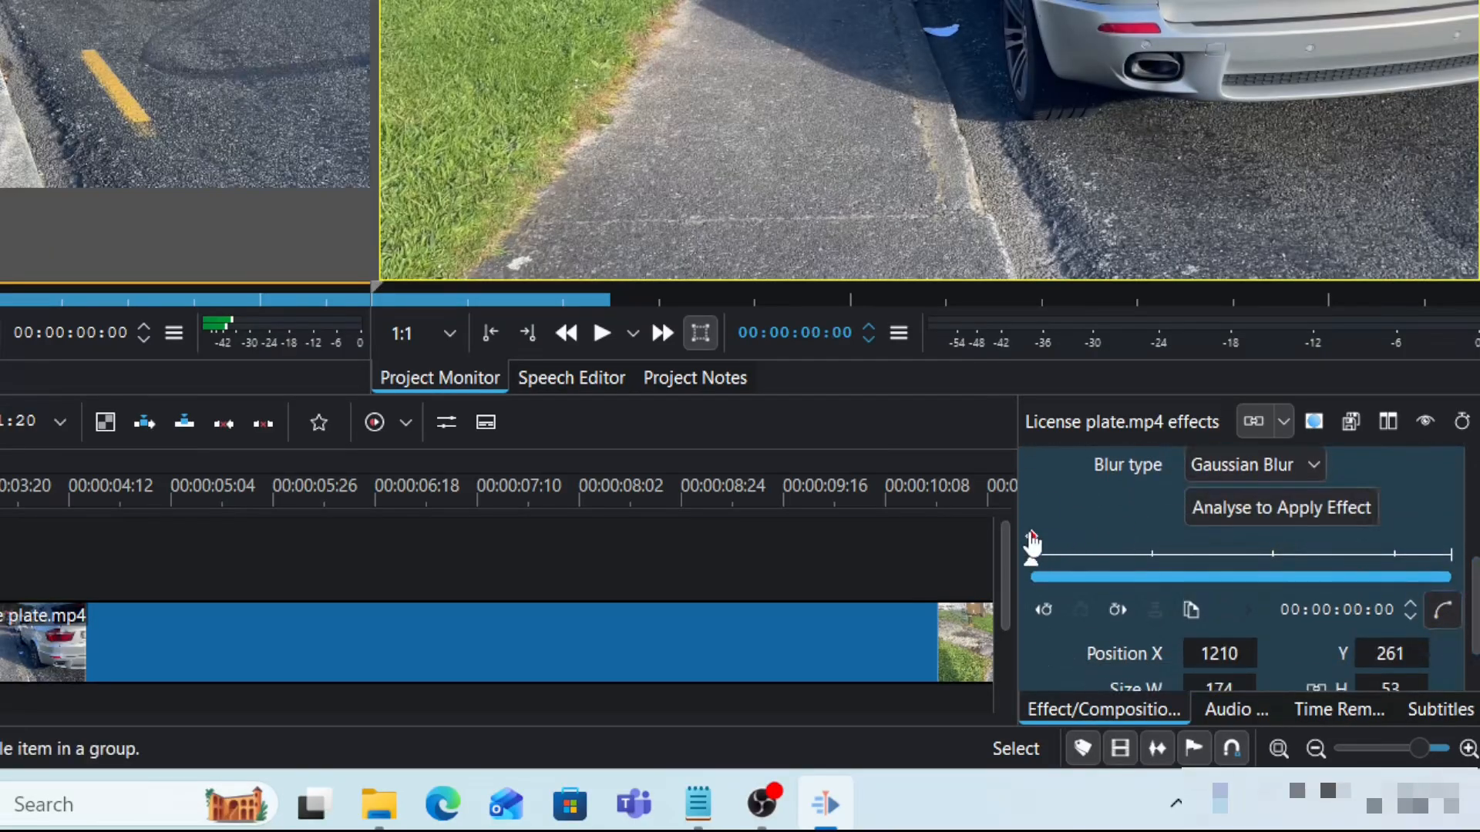
pyautogui.click(1334, 515)
pyautogui.moveTo(1472, 545); pyautogui.dragTo(1473, 639)
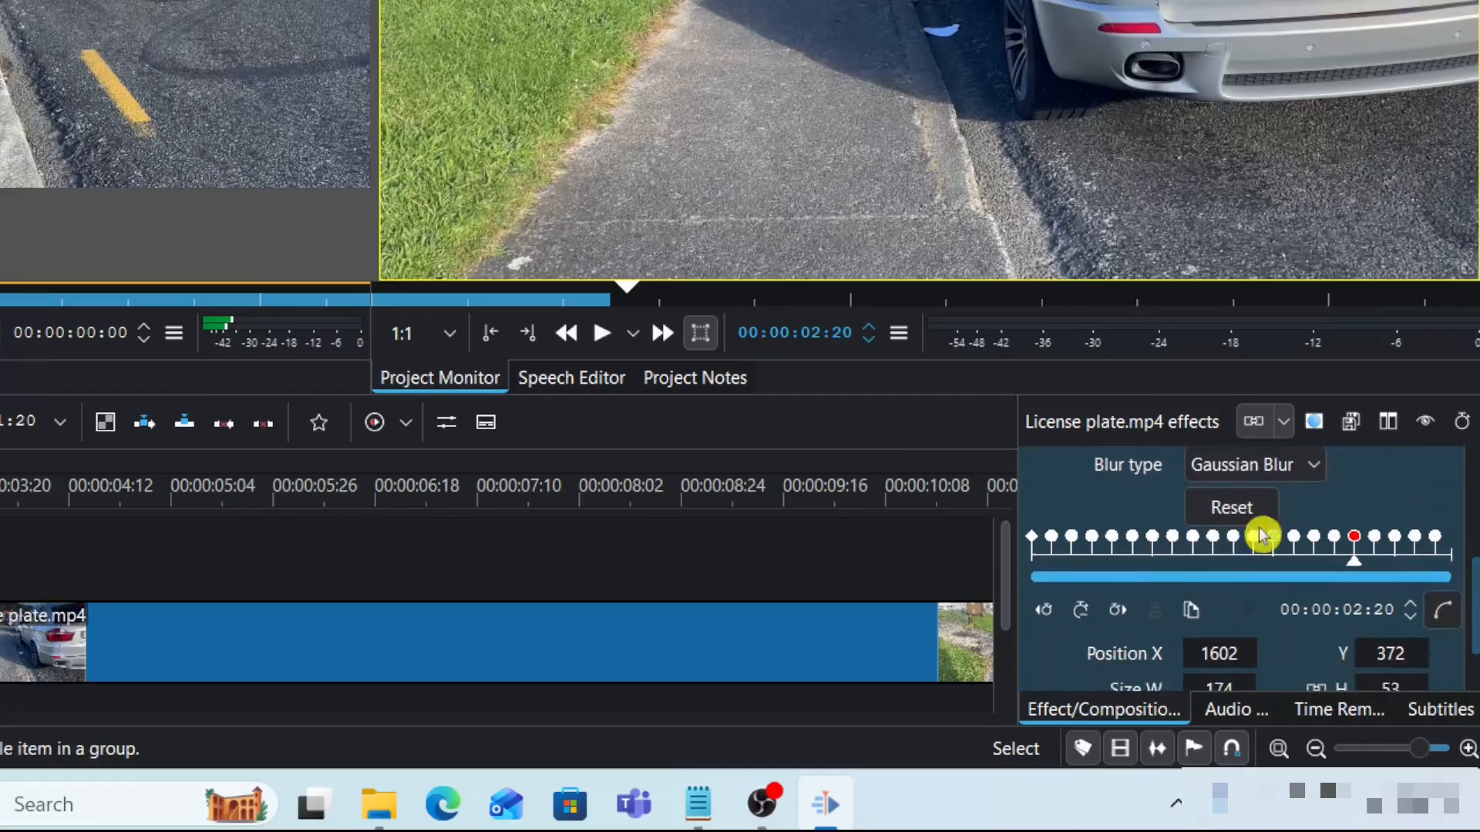
pyautogui.click(1233, 512)
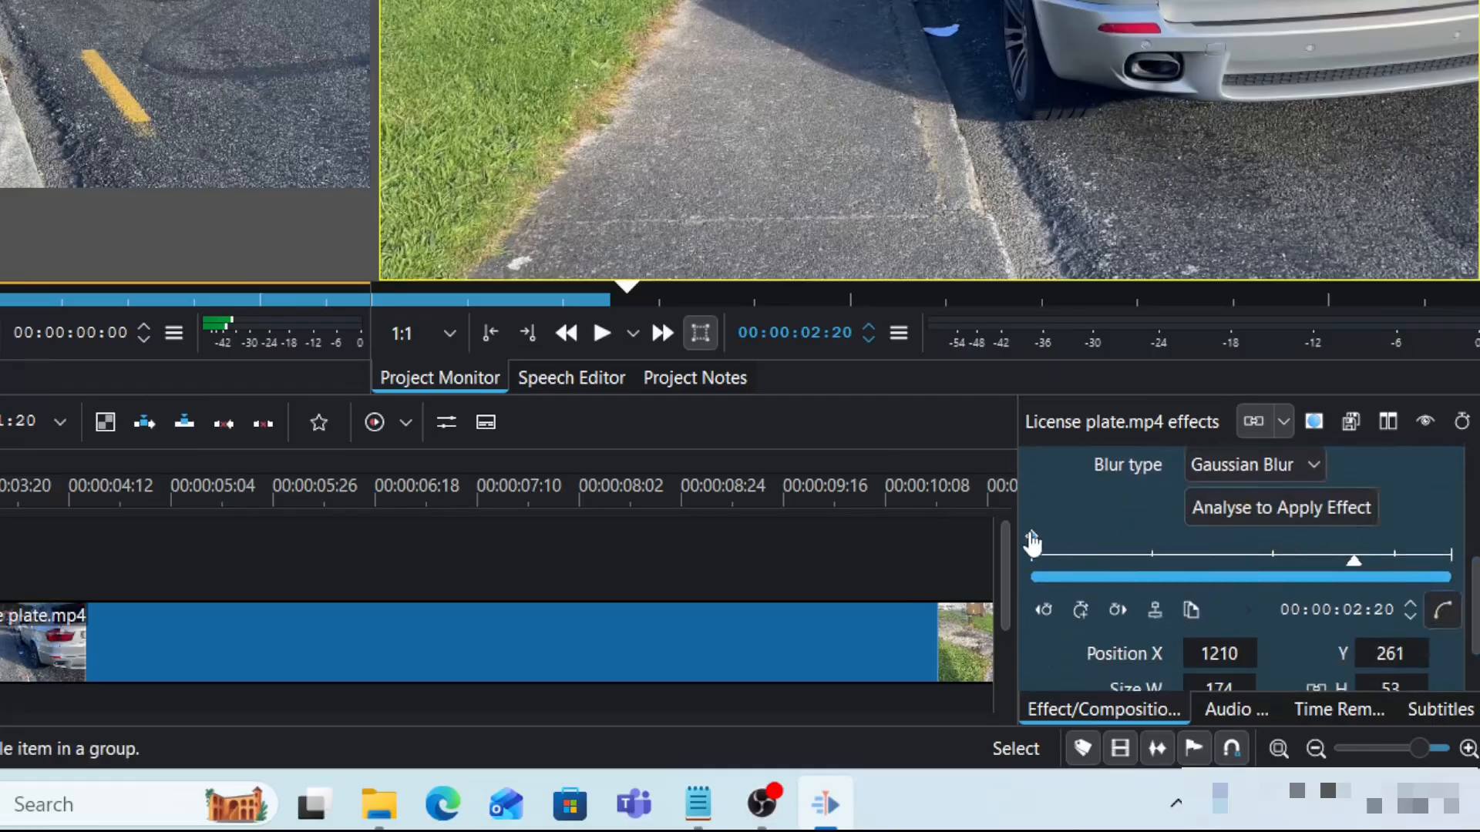
pyautogui.click(1031, 538)
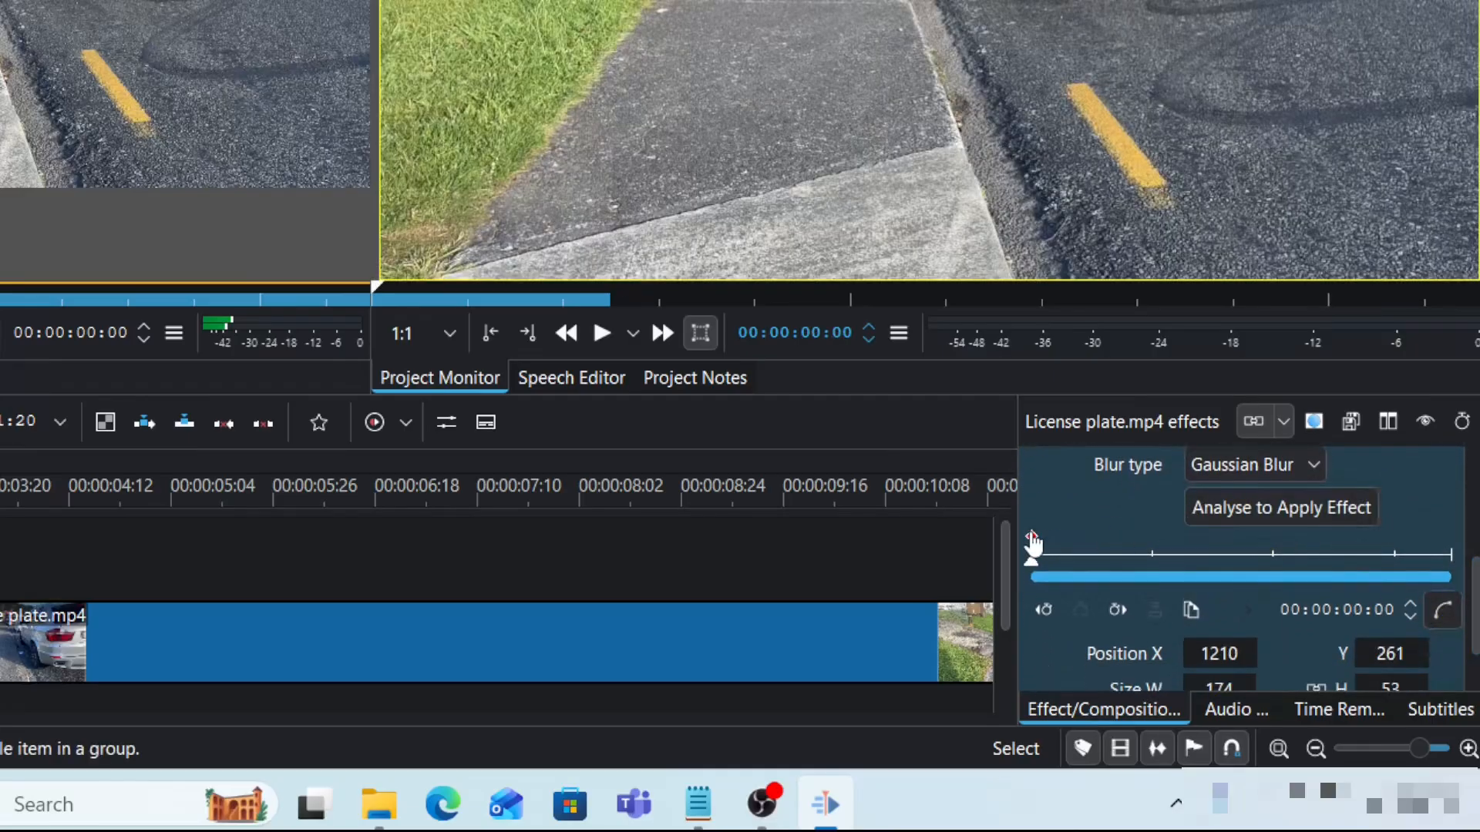
pyautogui.click(1334, 515)
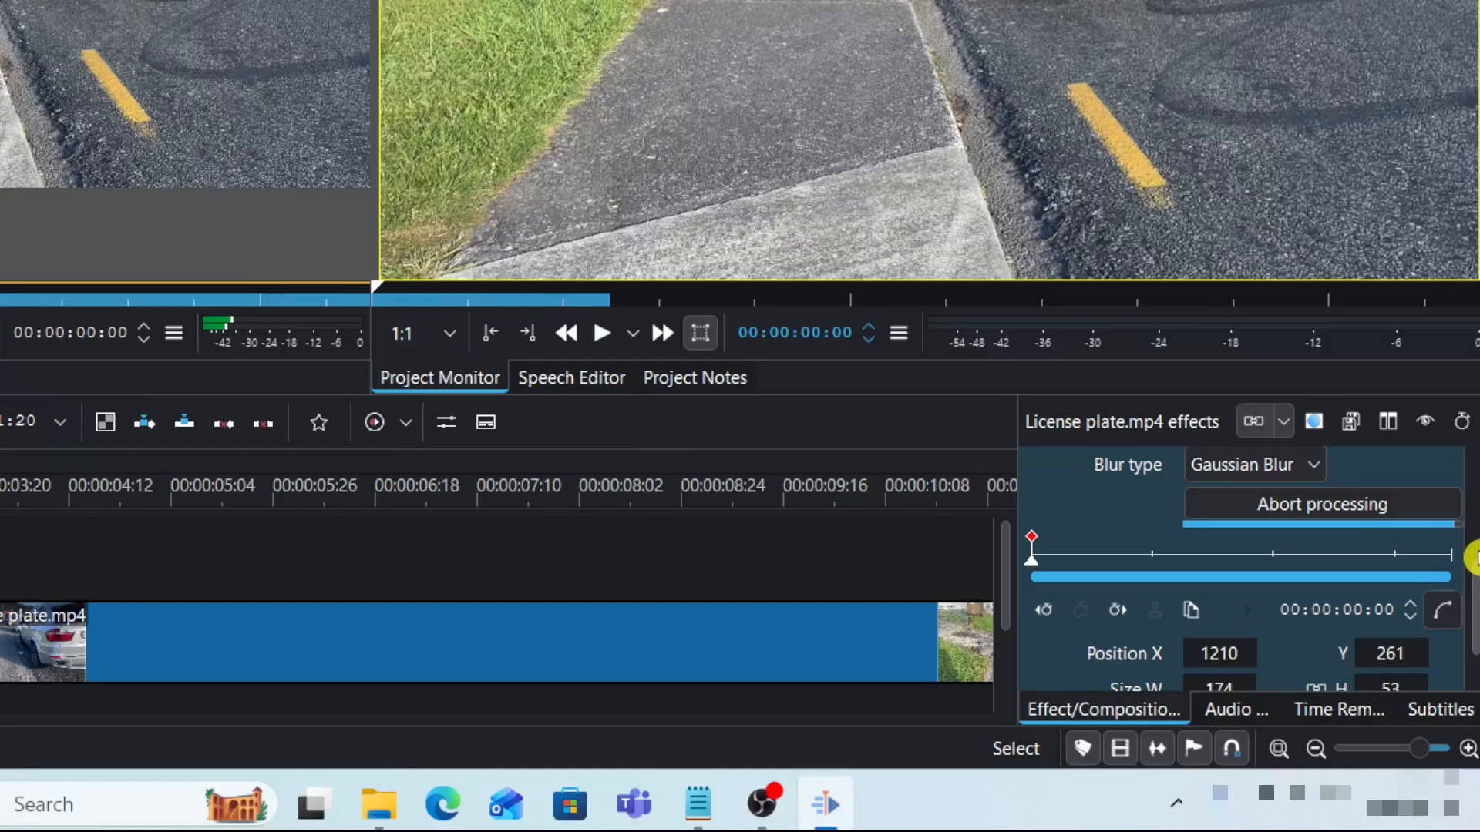
# - Compare the newly tracked rectangle's scale at keyframes such as 00:00:00:25, 00:00:02:10 and 00:00:03:05, and return to the first keyframe
pyautogui.scroll(-2, 1473, 594)
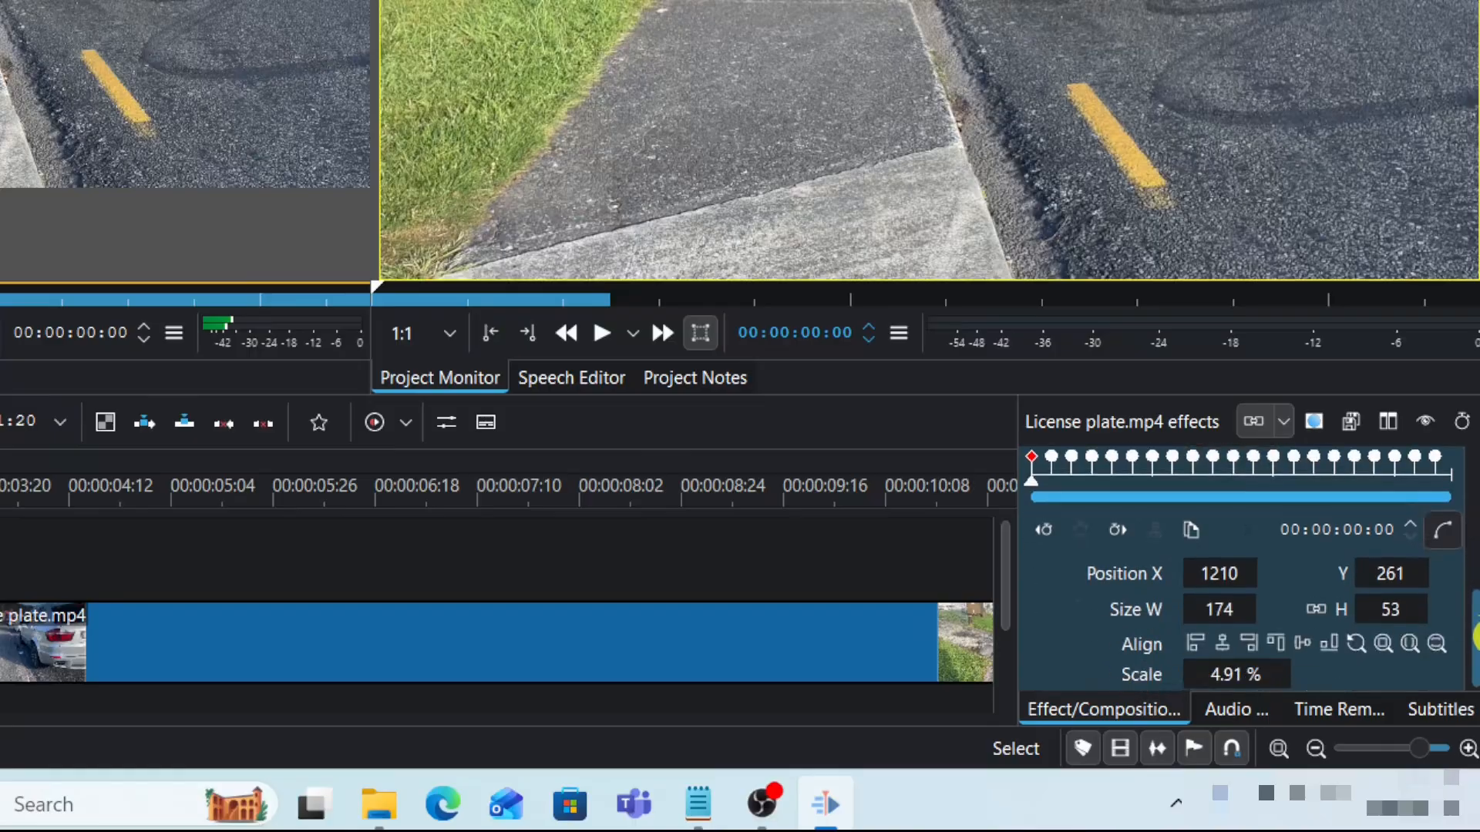
pyautogui.click(1114, 458)
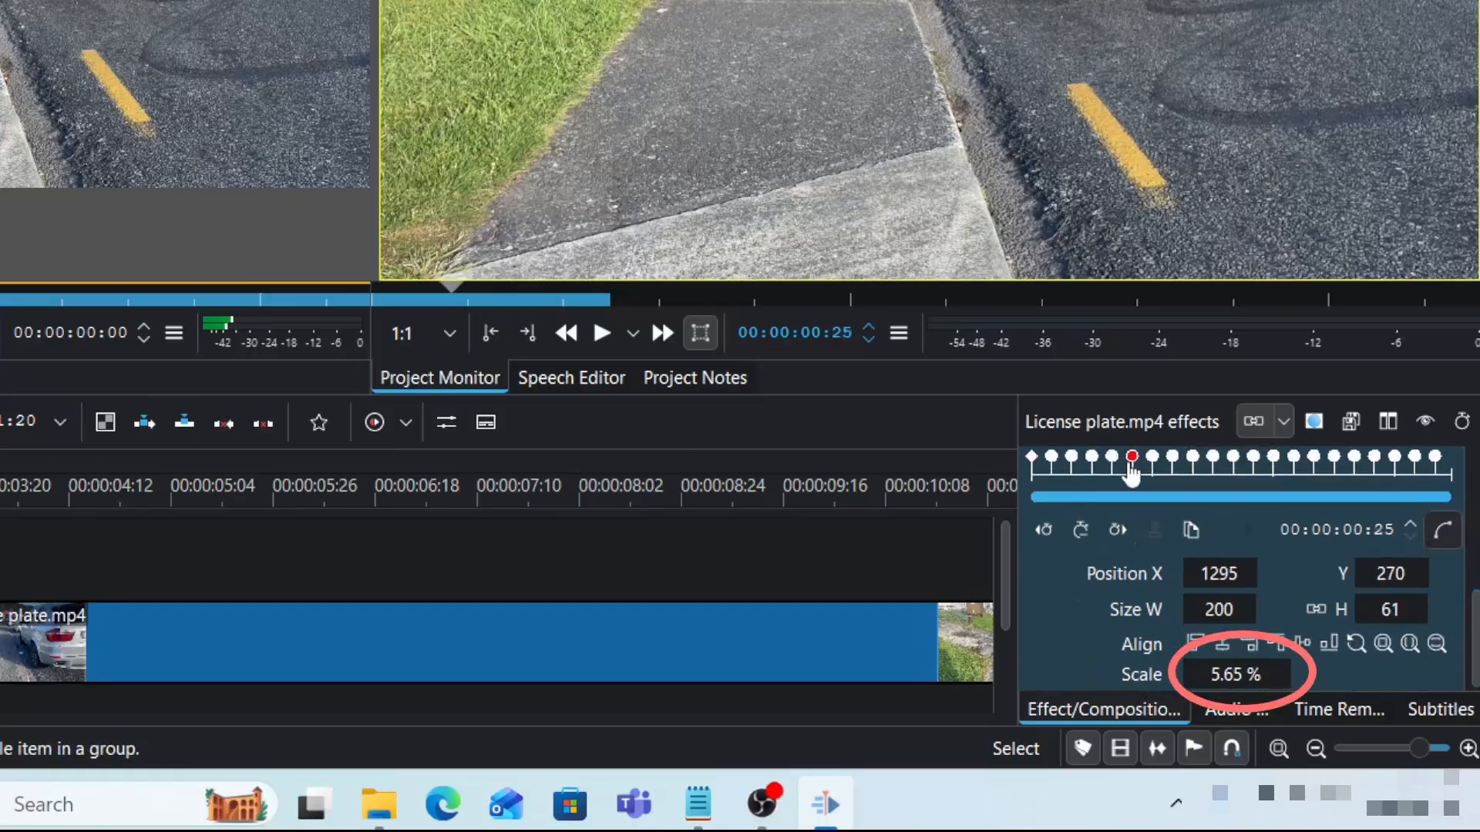
pyautogui.click(1313, 459)
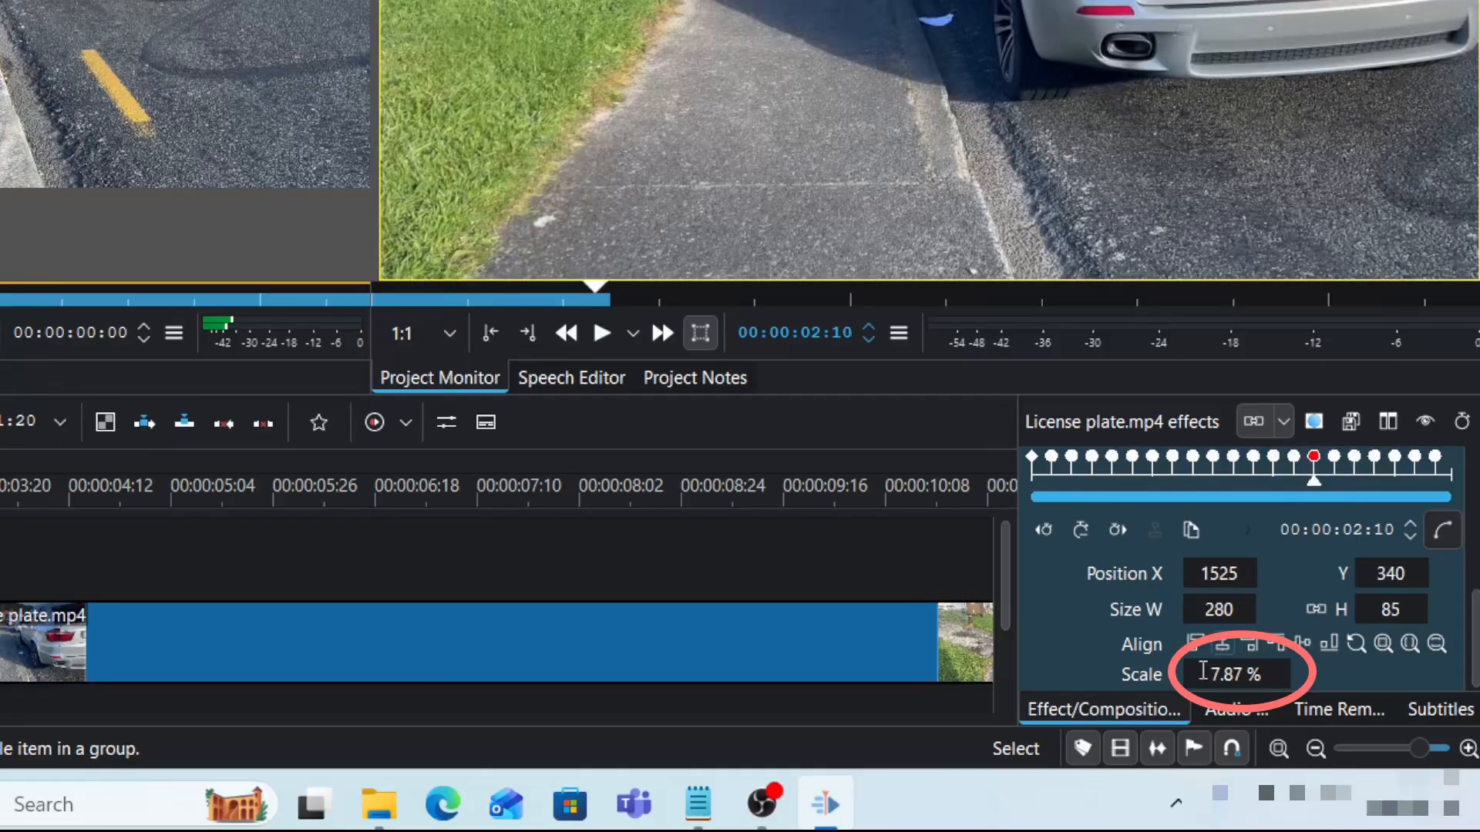
pyautogui.click(1415, 458)
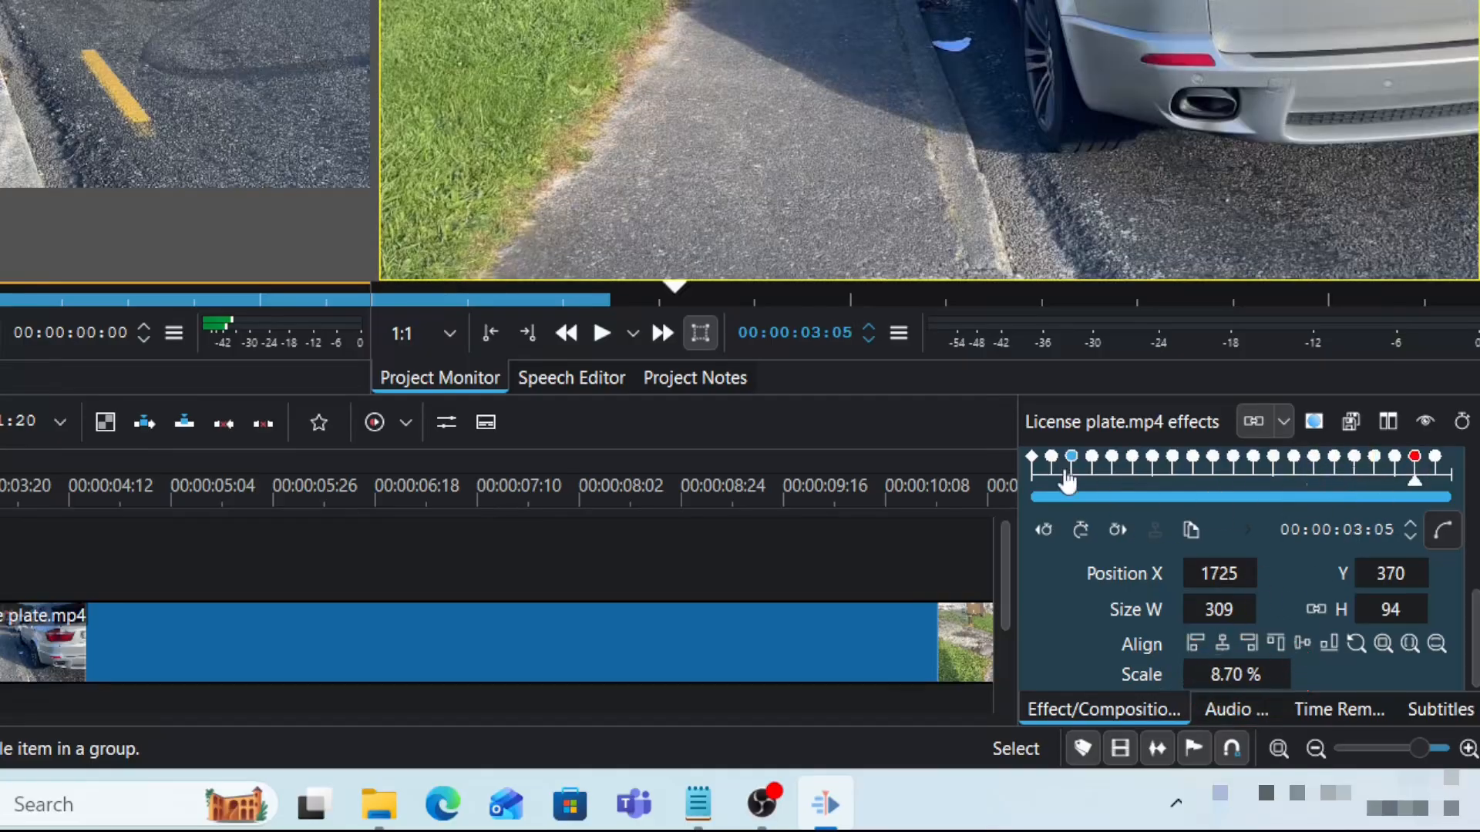
pyautogui.click(1032, 458)
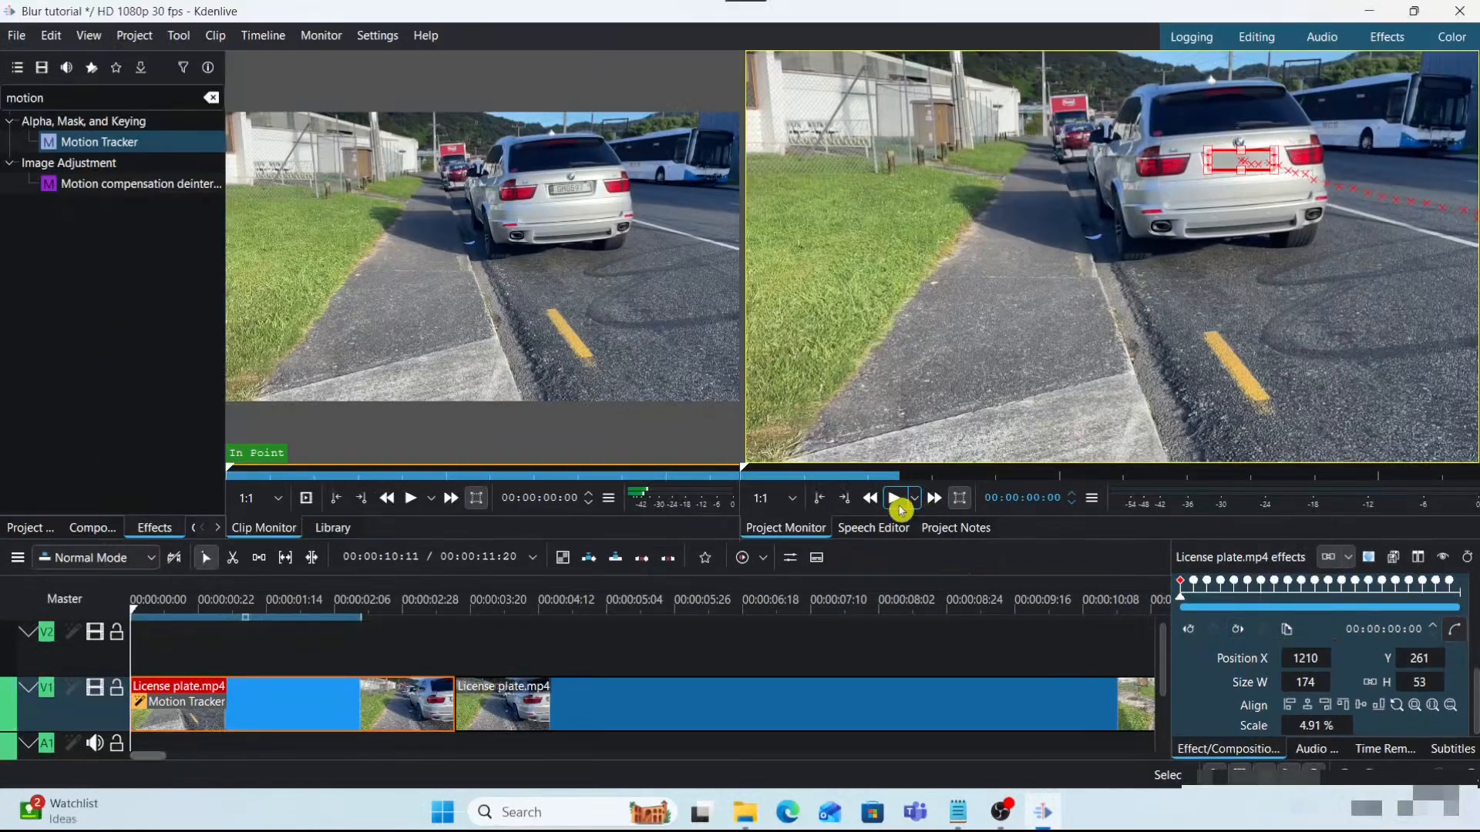
# - Play back the segment from the start to check how the resized blur follows the license plate
pyautogui.click(604, 338)
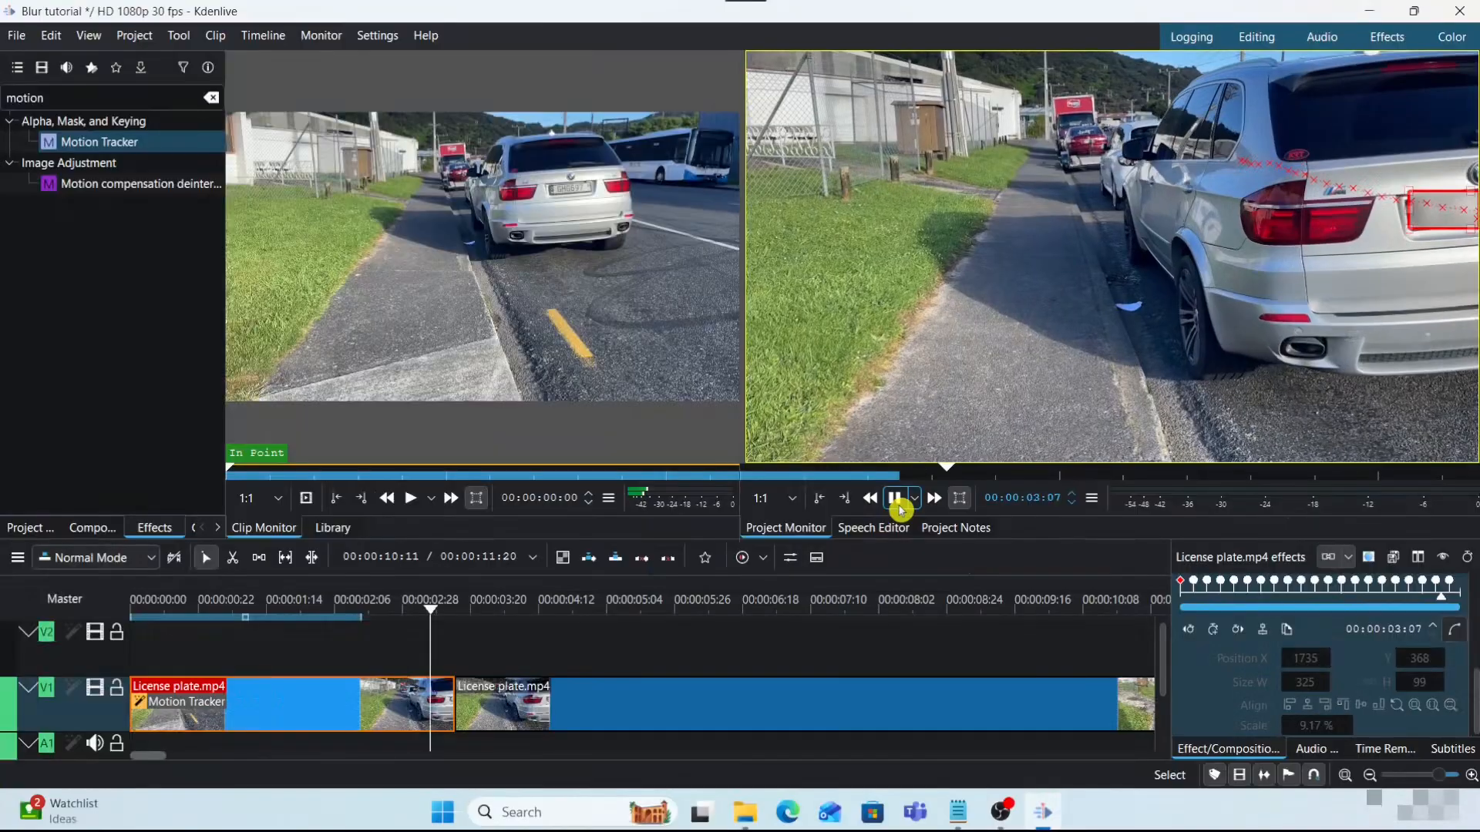
pyautogui.click(896, 502)
pyautogui.moveTo(161, 672); pyautogui.dragTo(277, 678)
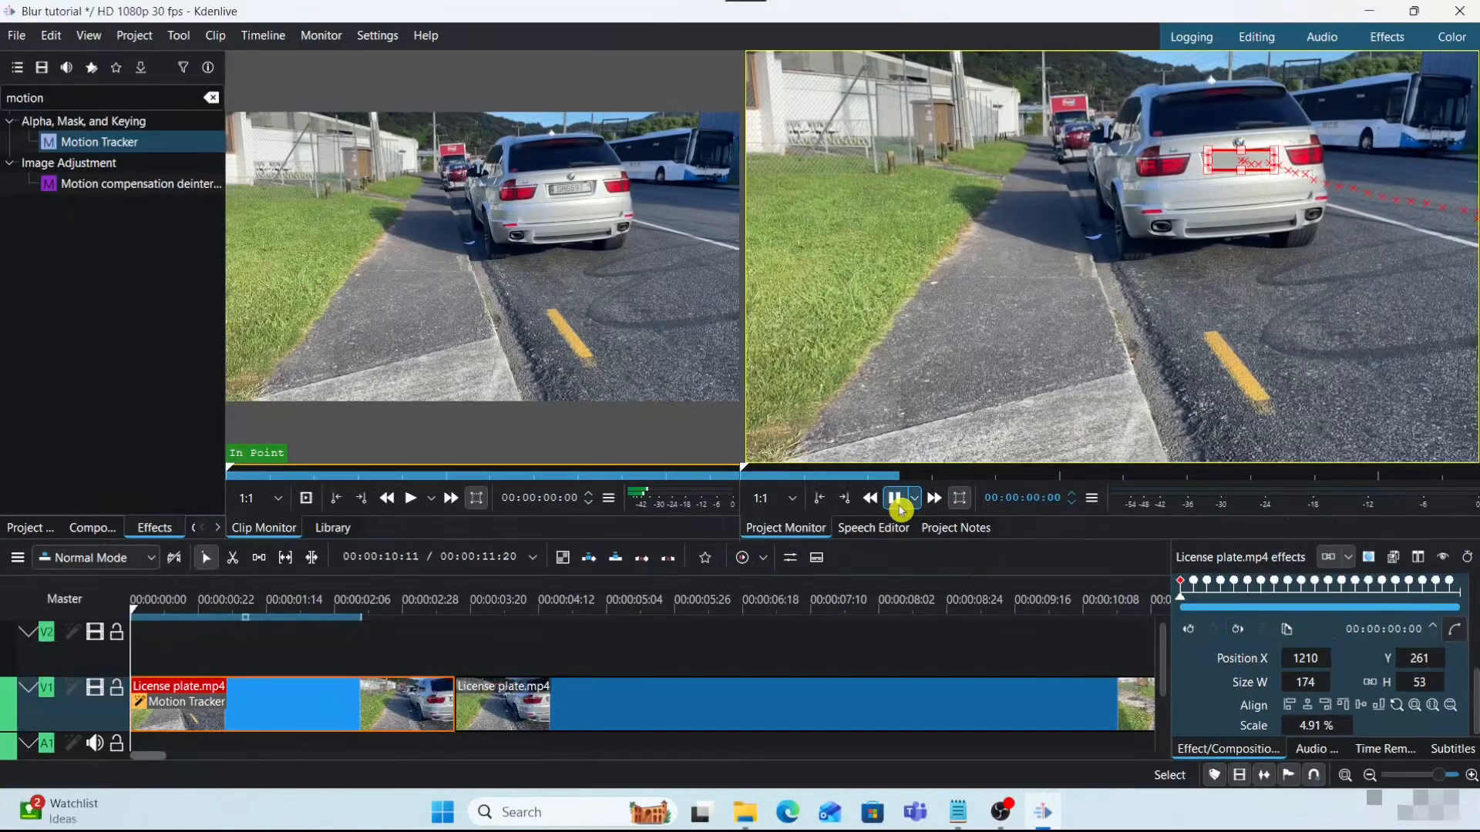
pyautogui.click(900, 509)
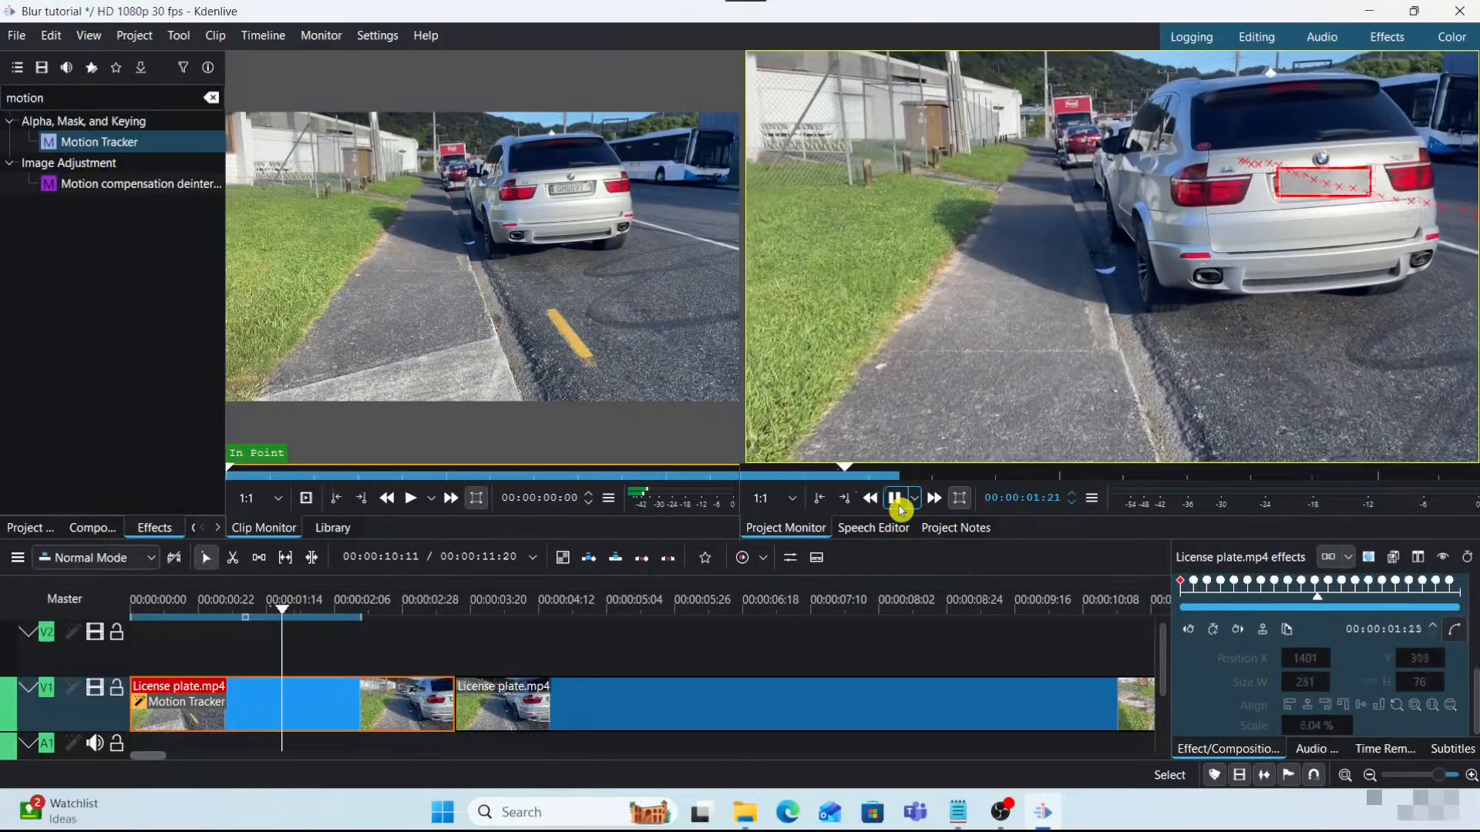
pyautogui.click(897, 499)
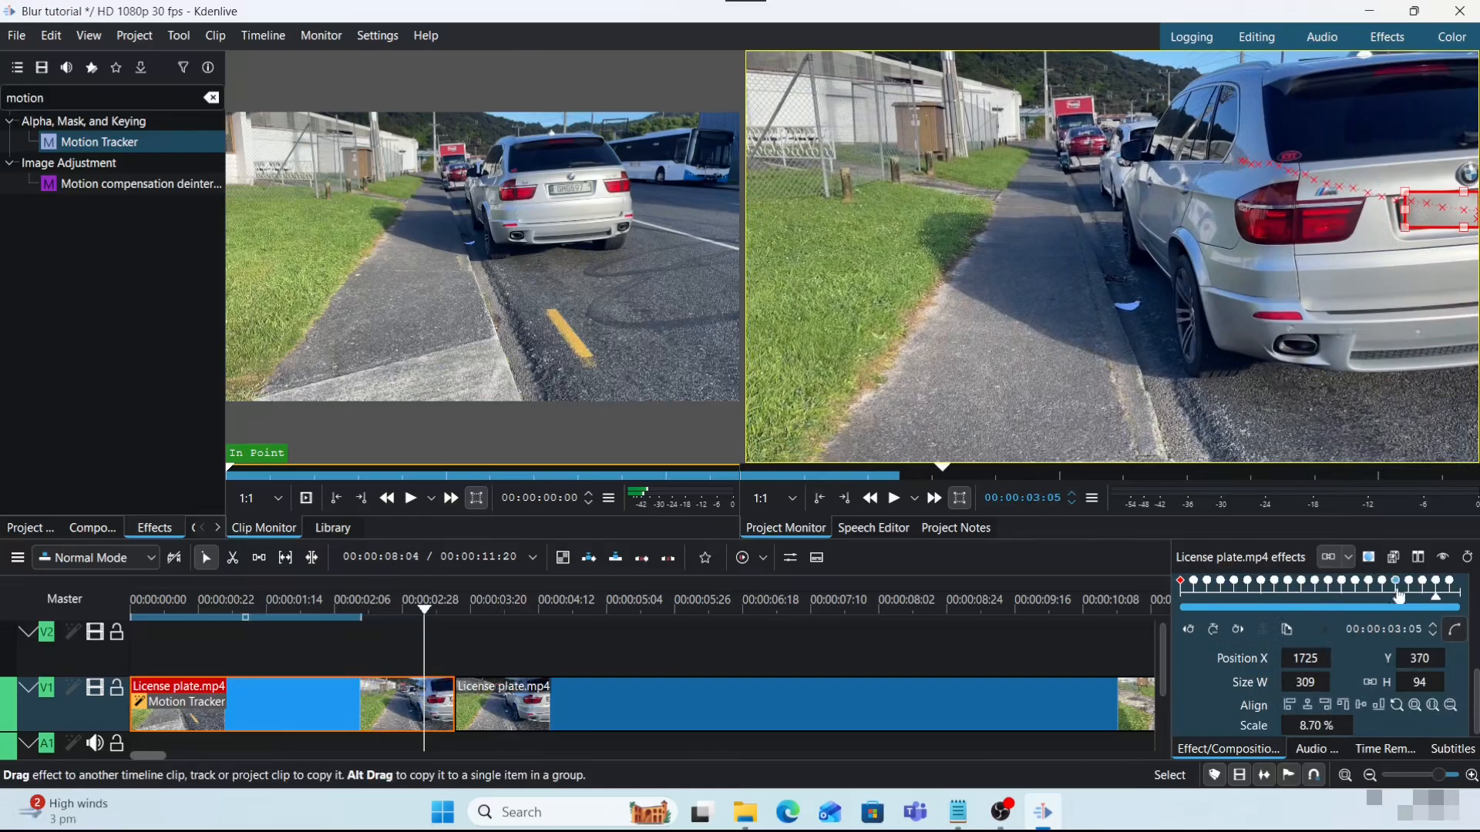
# - Fit the tracker rectangle's left edge to the plate at 00:00:03:10 (X 1770, W 323) and on a new keyframe at 00:00:03:14 (X 1843, W 242)
pyautogui.click(1438, 582)
pyautogui.click(1451, 582)
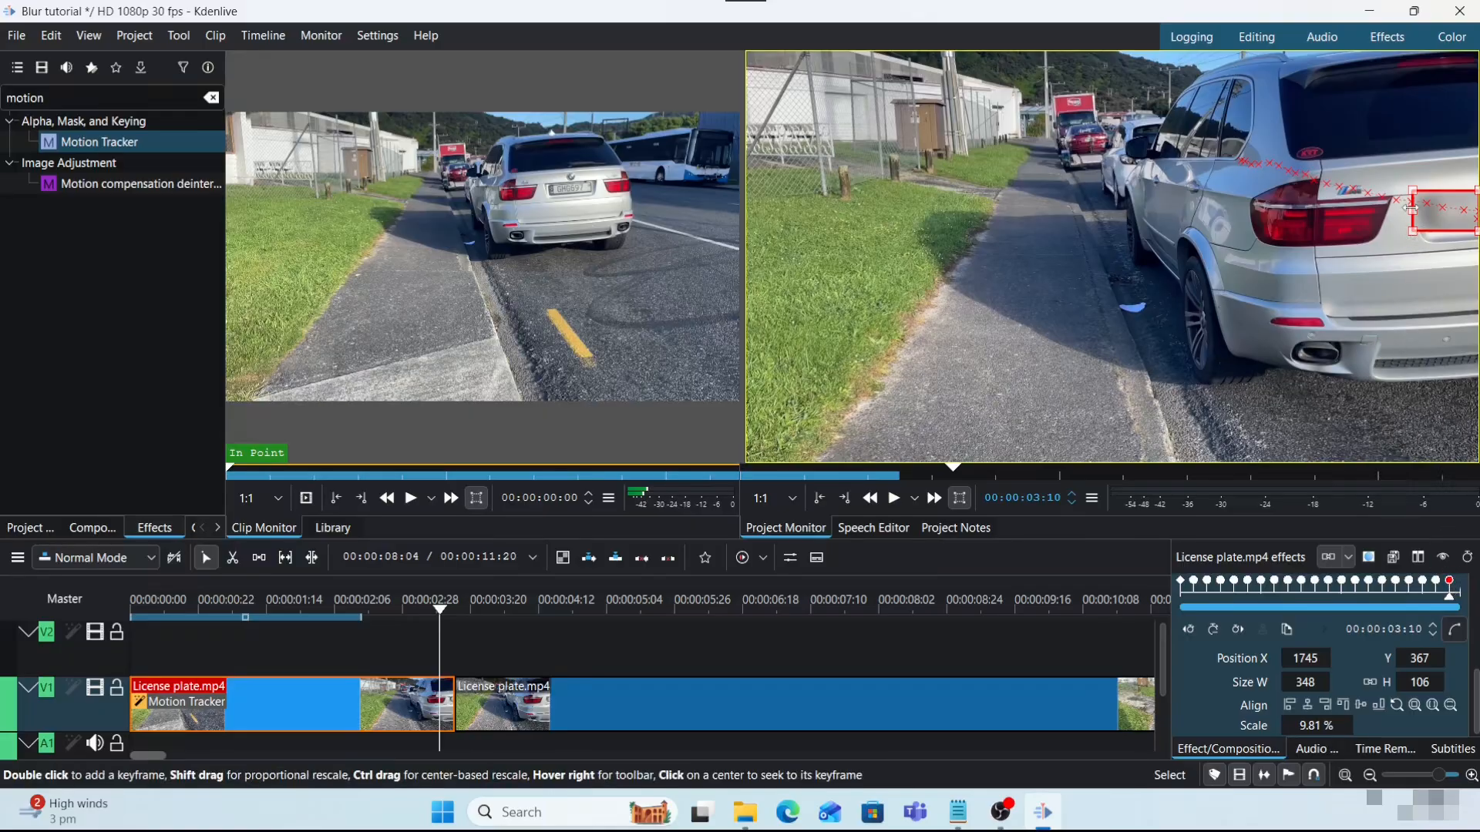
pyautogui.click(1462, 602)
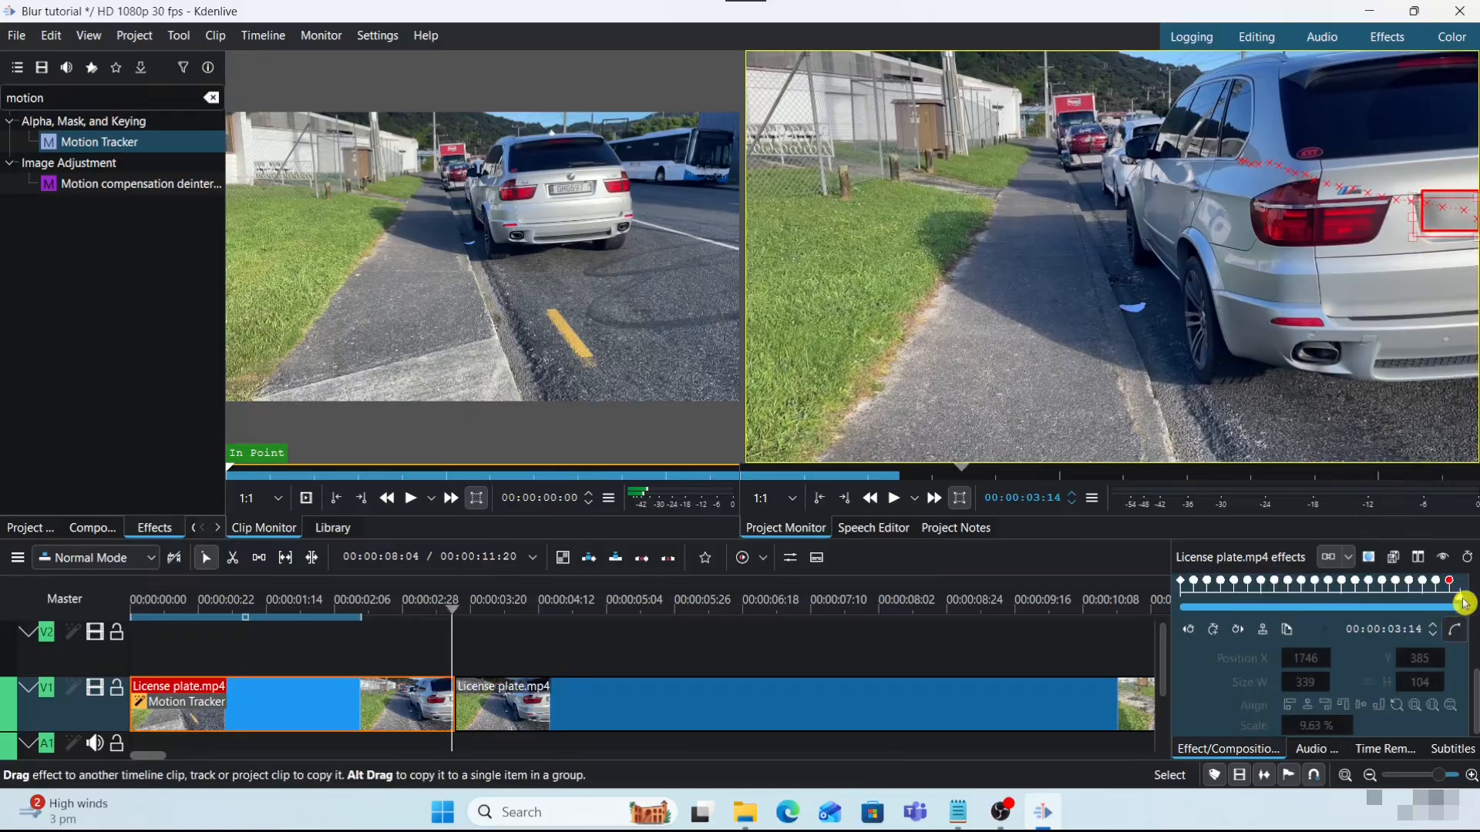
pyautogui.click(1216, 635)
pyautogui.moveTo(1413, 237); pyautogui.dragTo(1450, 237)
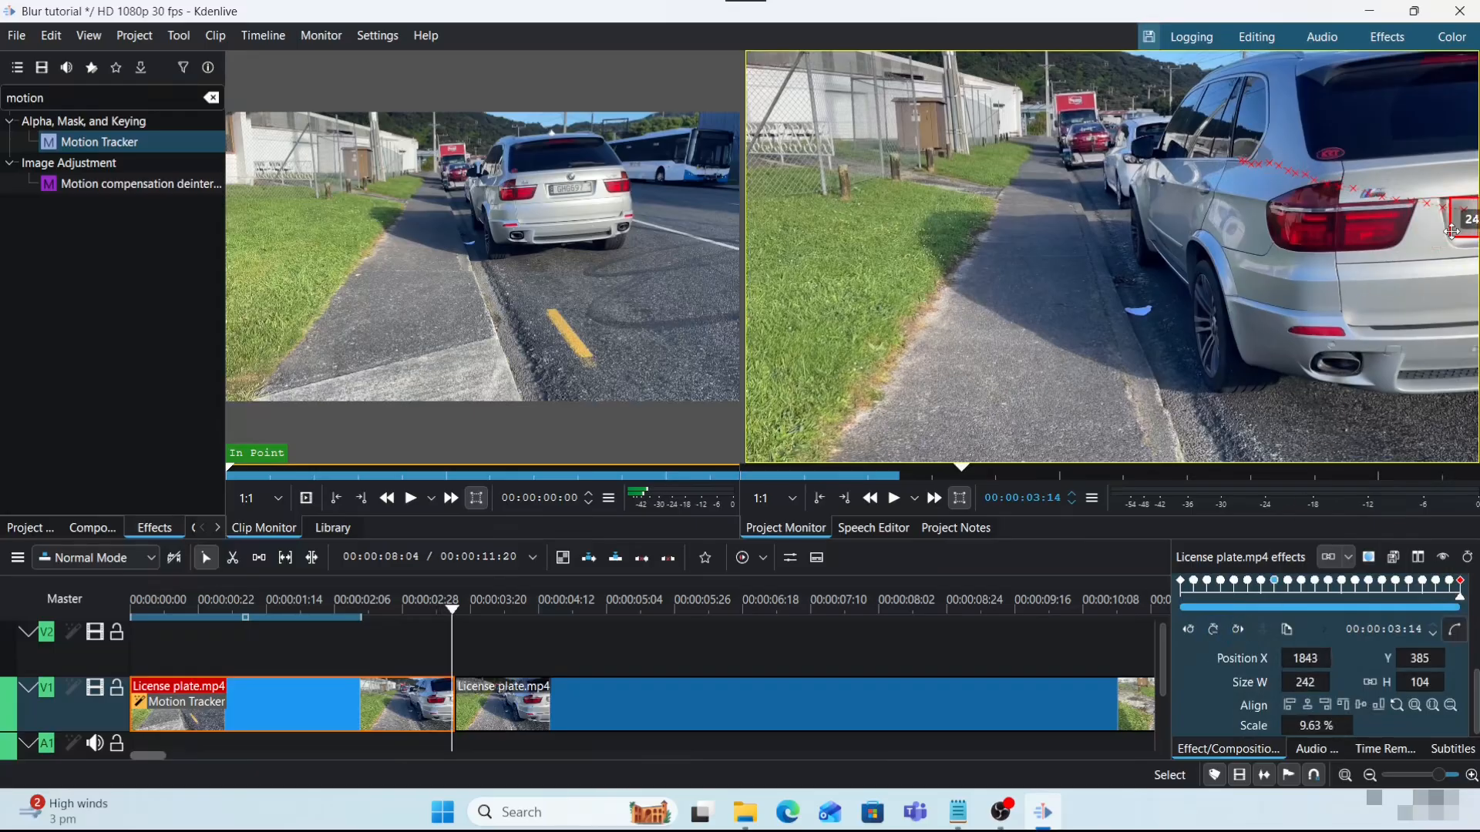
pyautogui.moveTo(453, 612); pyautogui.dragTo(442, 650)
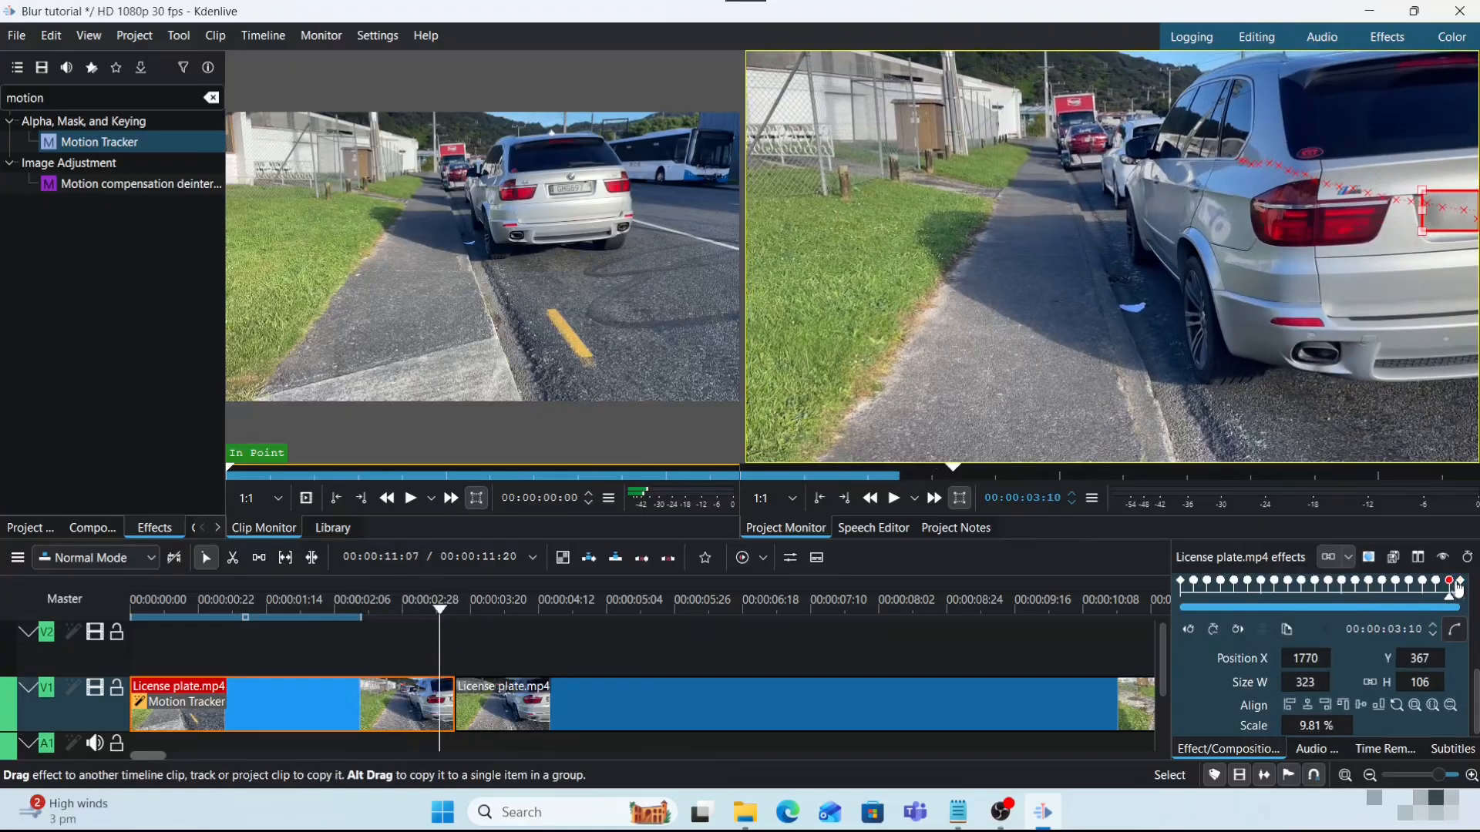
pyautogui.moveTo(1447, 217); pyautogui.dragTo(1443, 223)
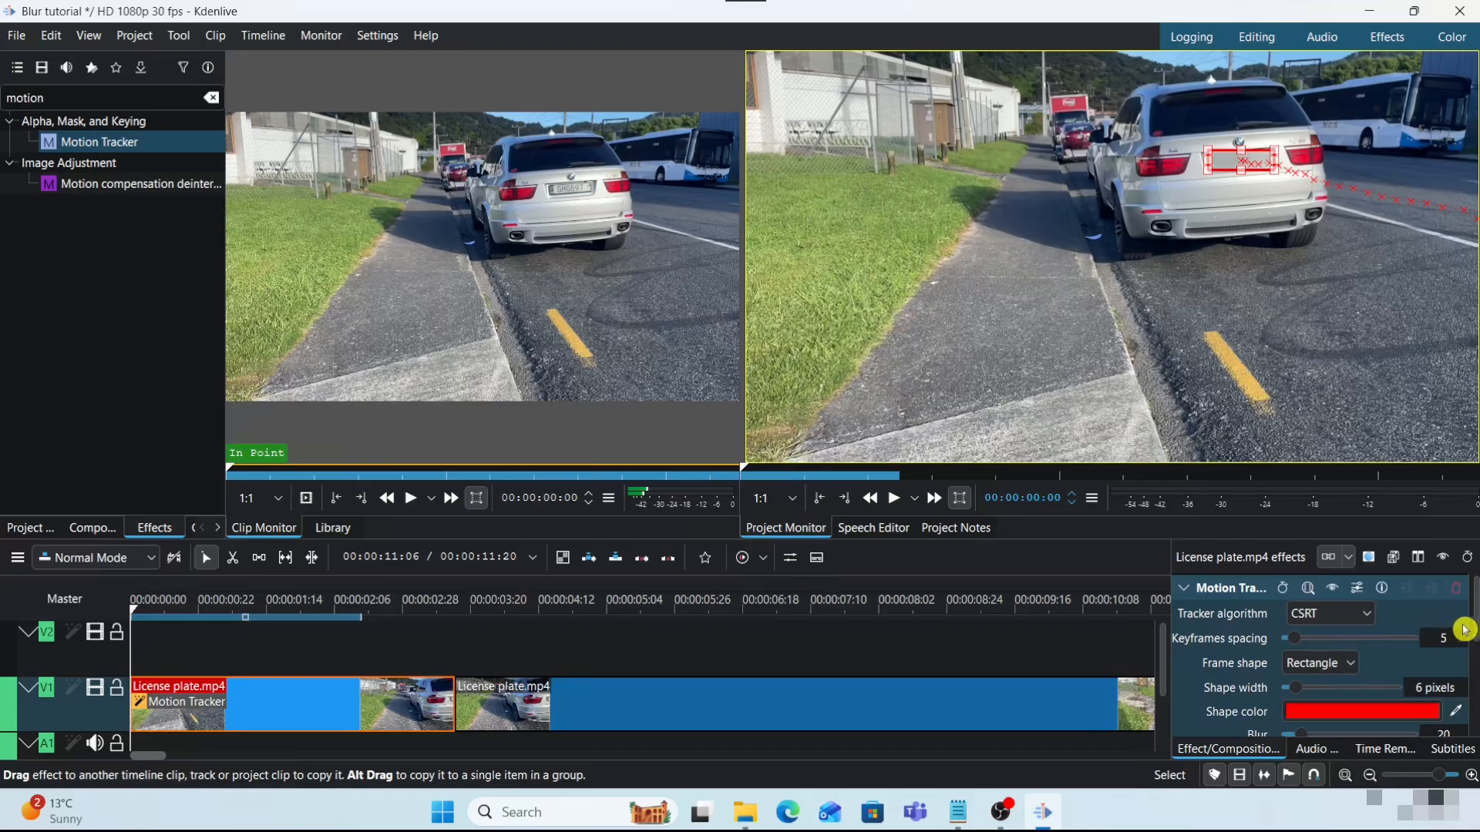
# - Set the Motion Tracker's shape width to 0 pixels and sample its shape color from the car body beside the plate
pyautogui.moveTo(1474, 624); pyautogui.dragTo(1475, 654)
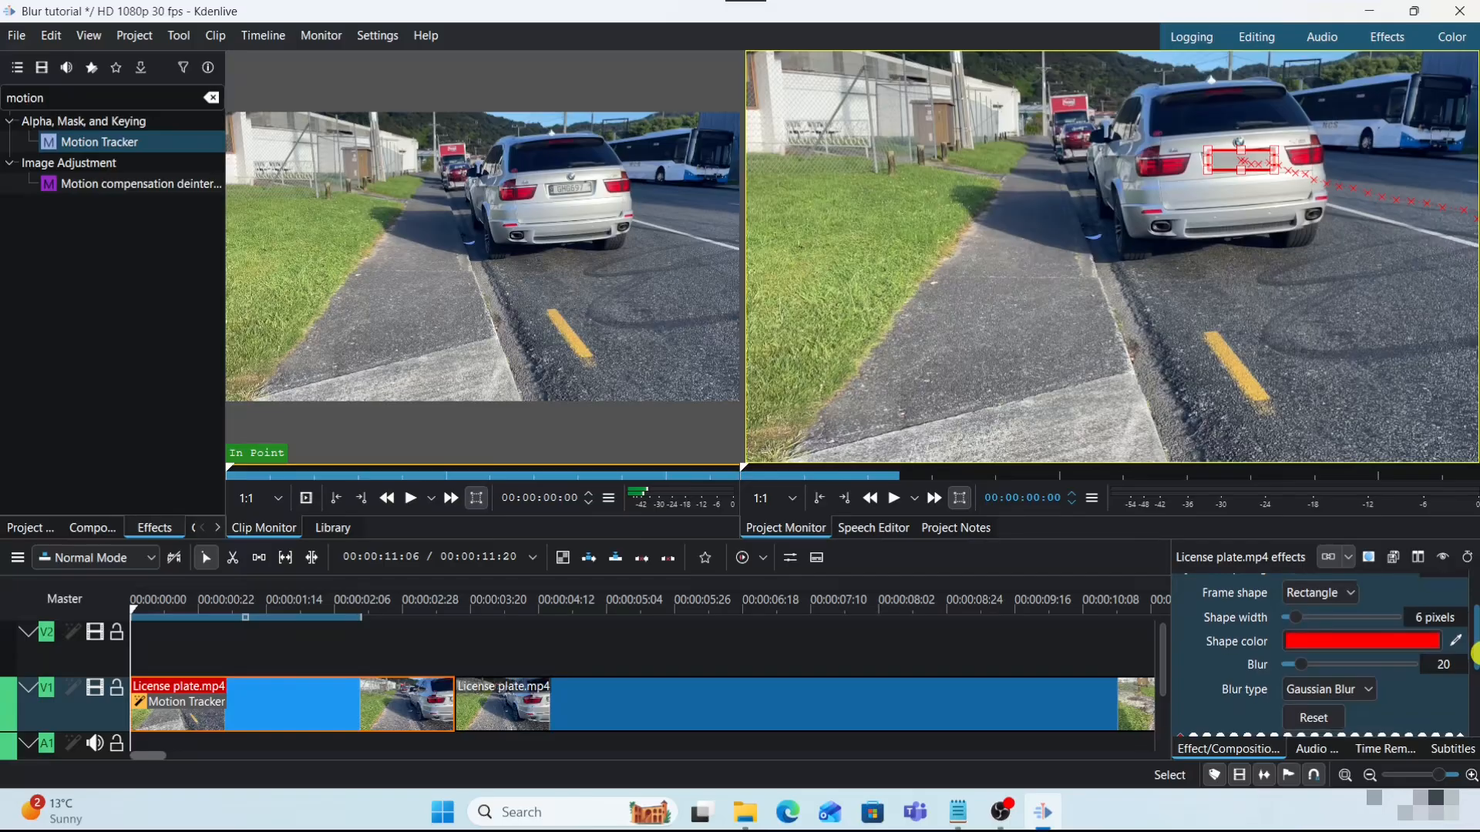
pyautogui.click(1424, 619)
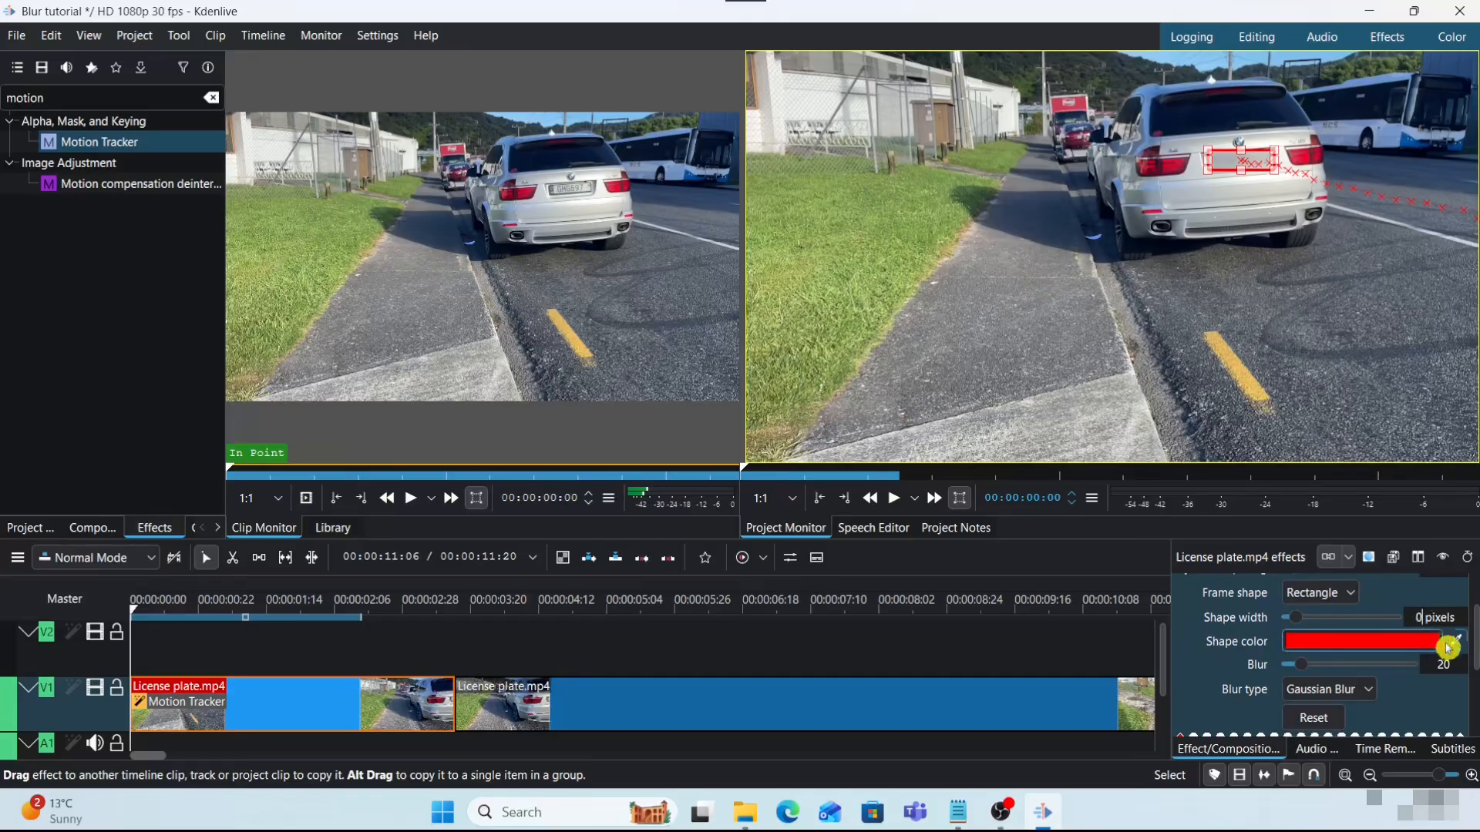
pyautogui.click(1459, 639)
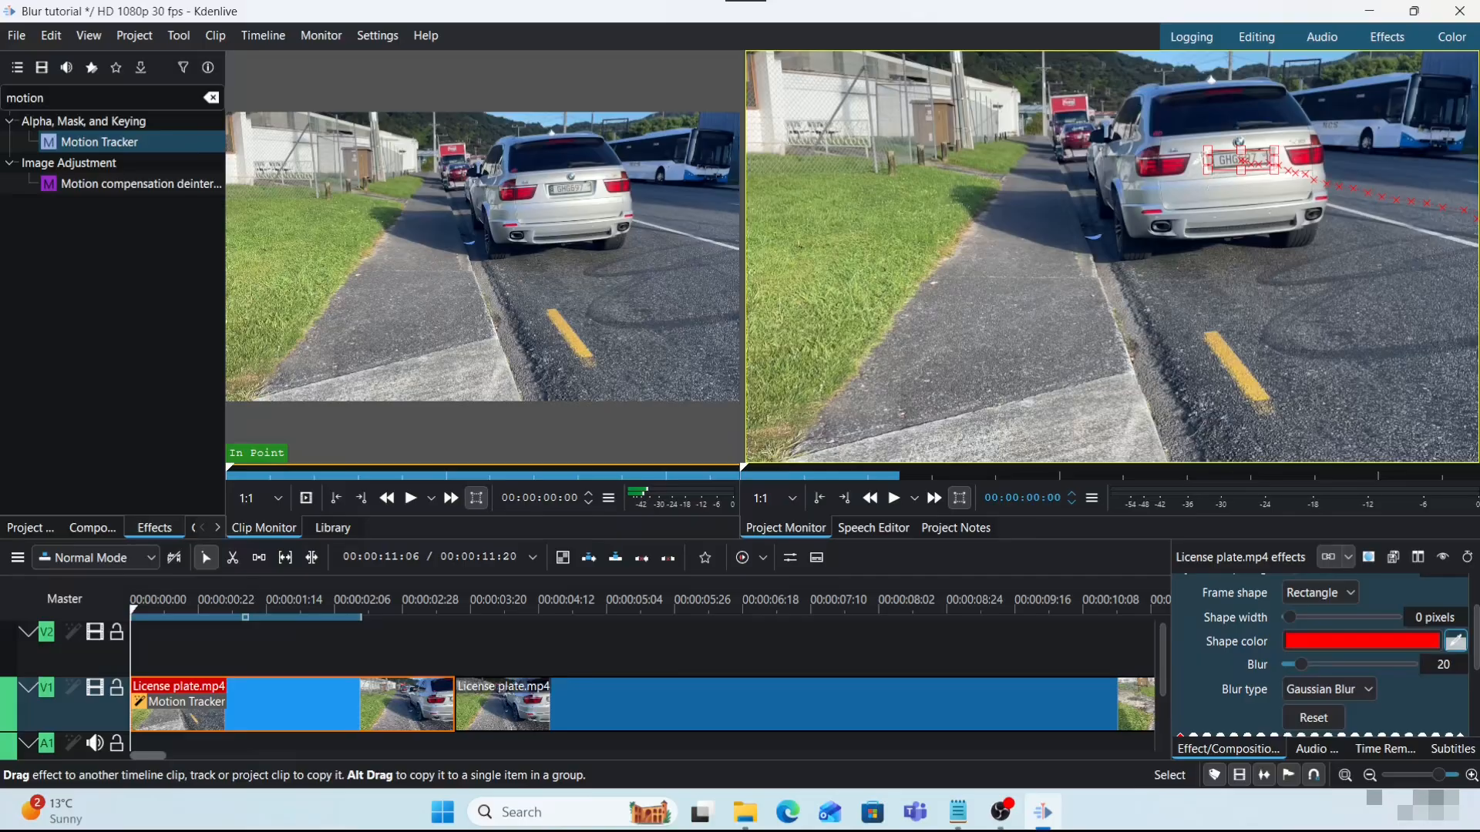
pyautogui.click(1204, 158)
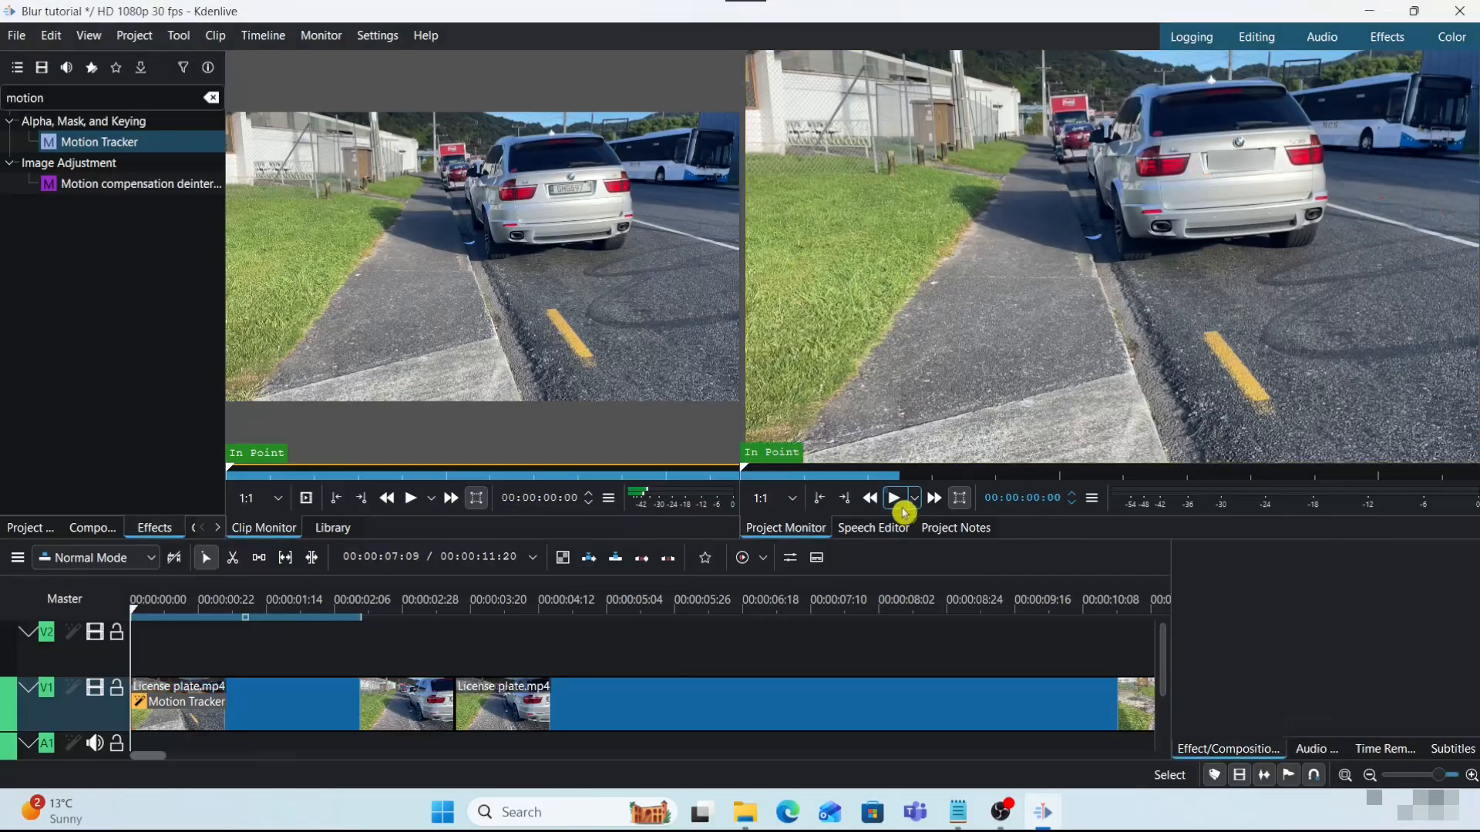
# - Play the timeline from the start to check the plate blur without the tracker outline
pyautogui.click(904, 511)
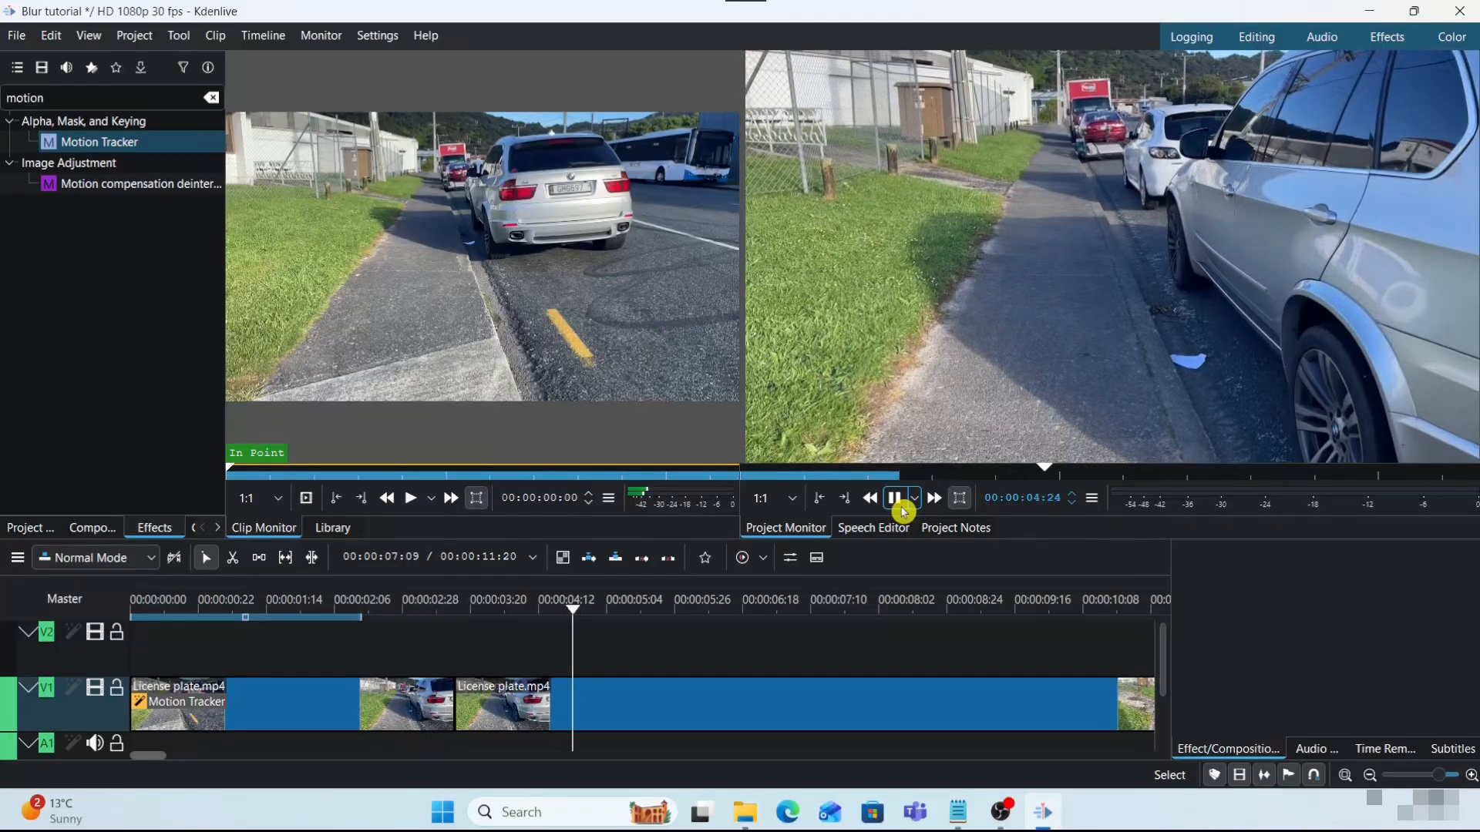
pyautogui.click(903, 508)
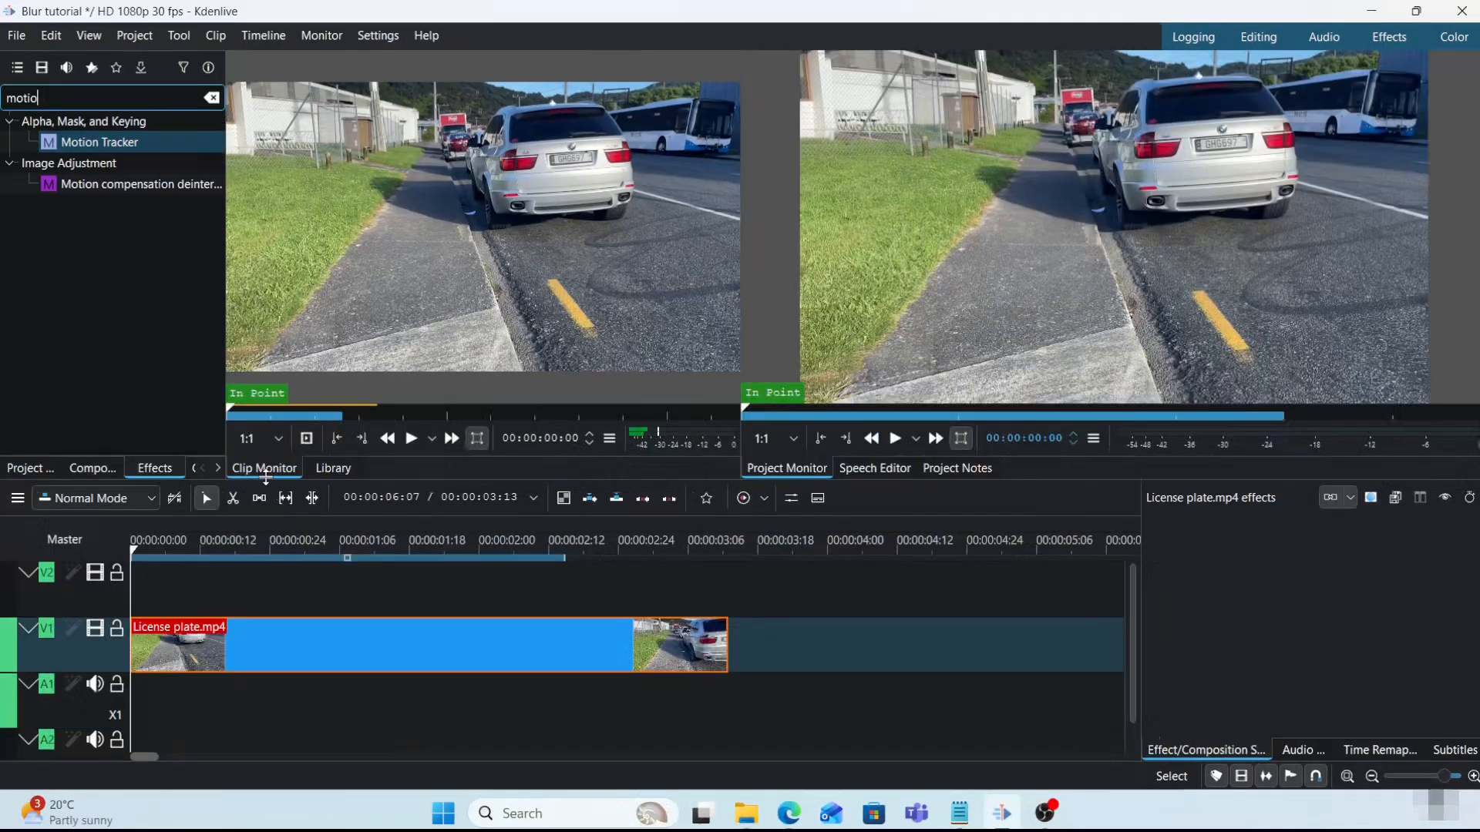
# - Apply the Motion Tracker effect to the License plate.mp4 clip on V1 and fit its rectangle around the car's license plate
pyautogui.moveTo(116, 141); pyautogui.dragTo(370, 643)
pyautogui.moveTo(1208, 169)
pyautogui.mouseDown()
pyautogui.moveTo(1225, 136)
pyautogui.moveTo(1195, 144)
pyautogui.mouseUp()
pyautogui.moveTo(1303, 144); pyautogui.dragTo(1253, 144)
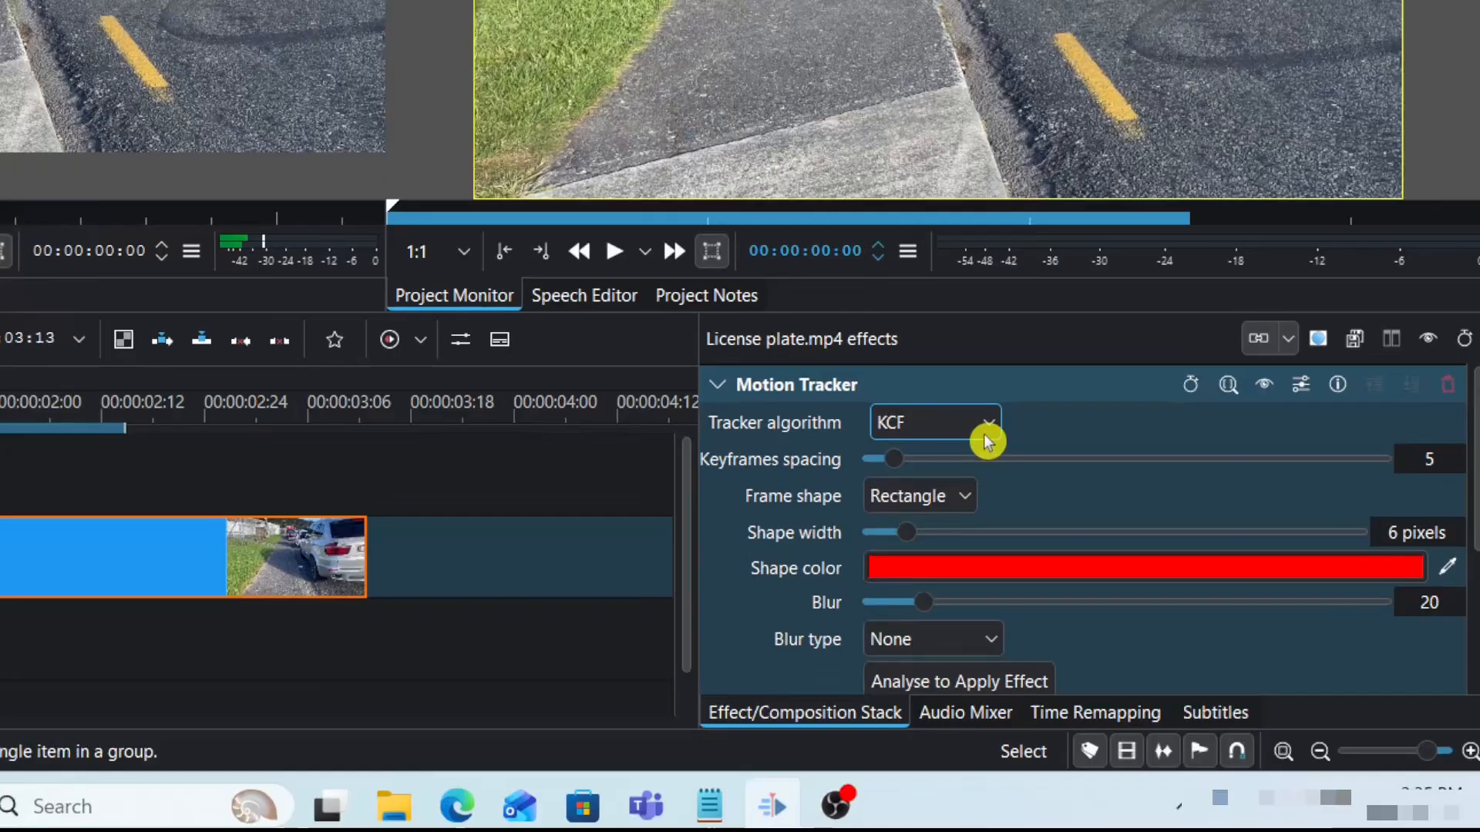
# - Choose the Motion Tracker's algorithm and analyse the clip with blur type None to generate the plate's tracking keyframes
pyautogui.click(987, 432)
pyautogui.click(886, 491)
pyautogui.scroll(-4, 1449, 601)
pyautogui.click(1001, 461)
pyautogui.click(898, 628)
pyautogui.click(1001, 498)
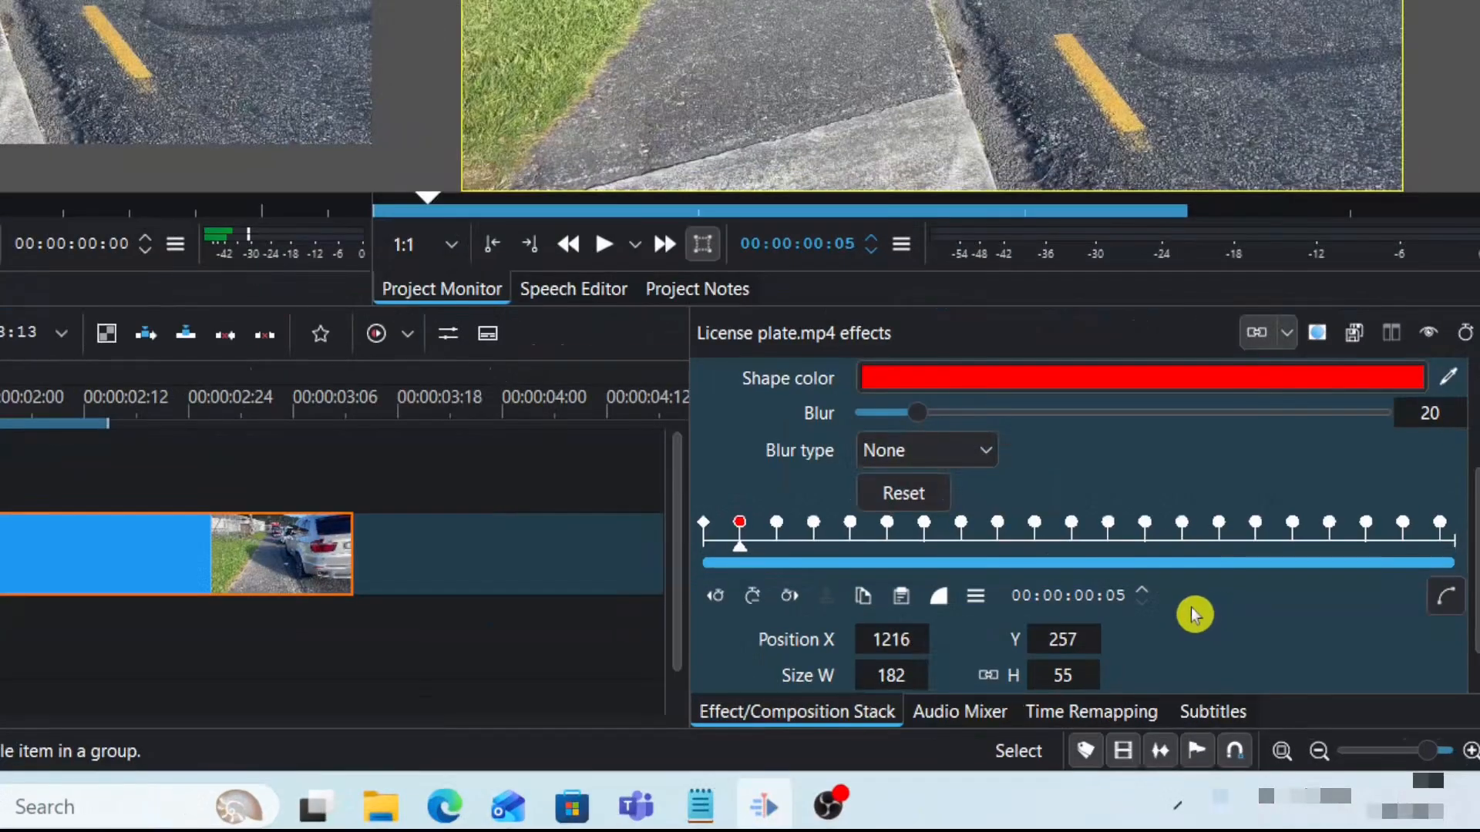
# - Copy all of the Motion Tracker's keyframes to the clipboard
pyautogui.click(992, 604)
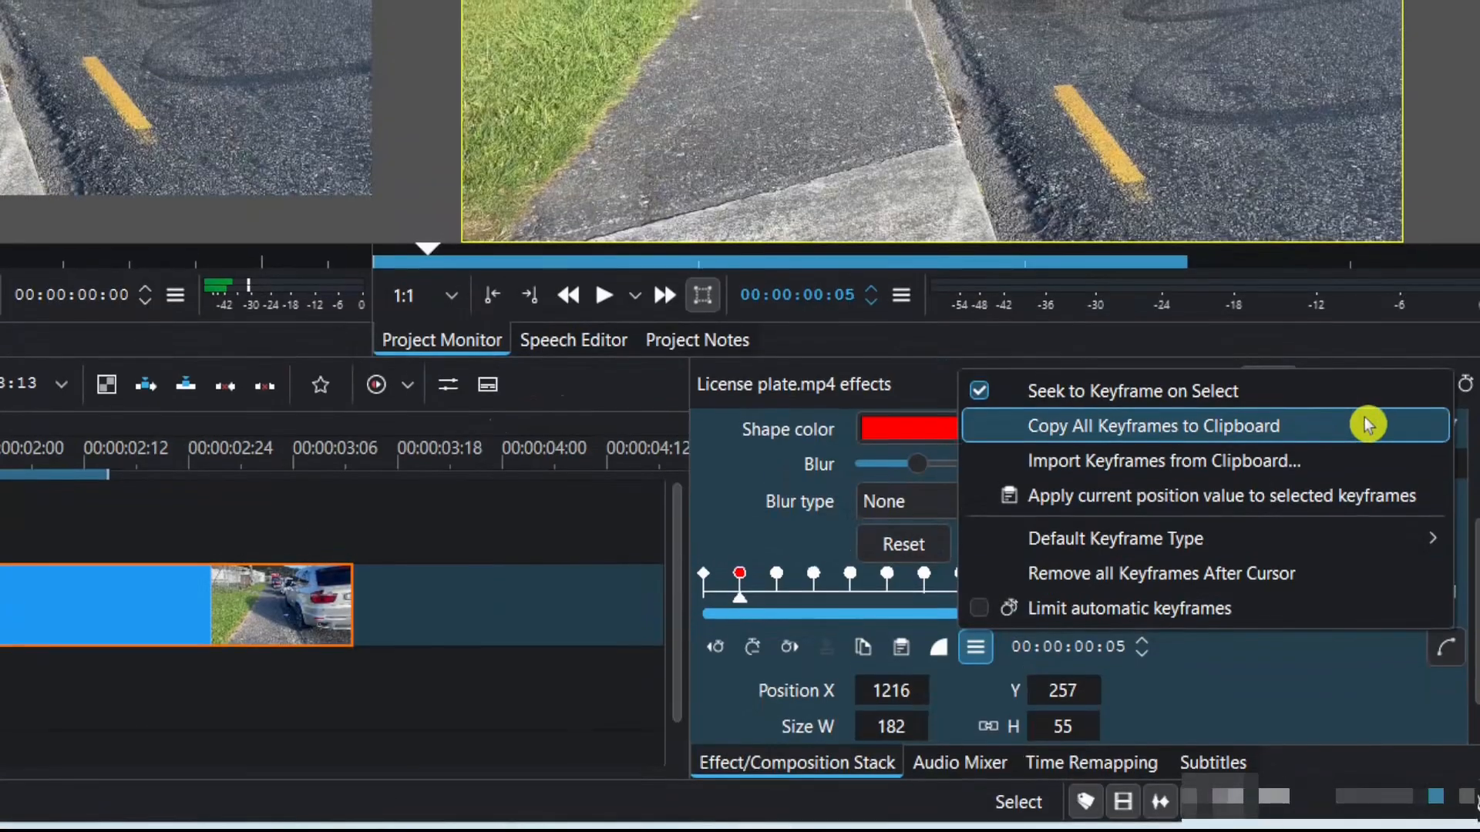
pyautogui.click(1358, 375)
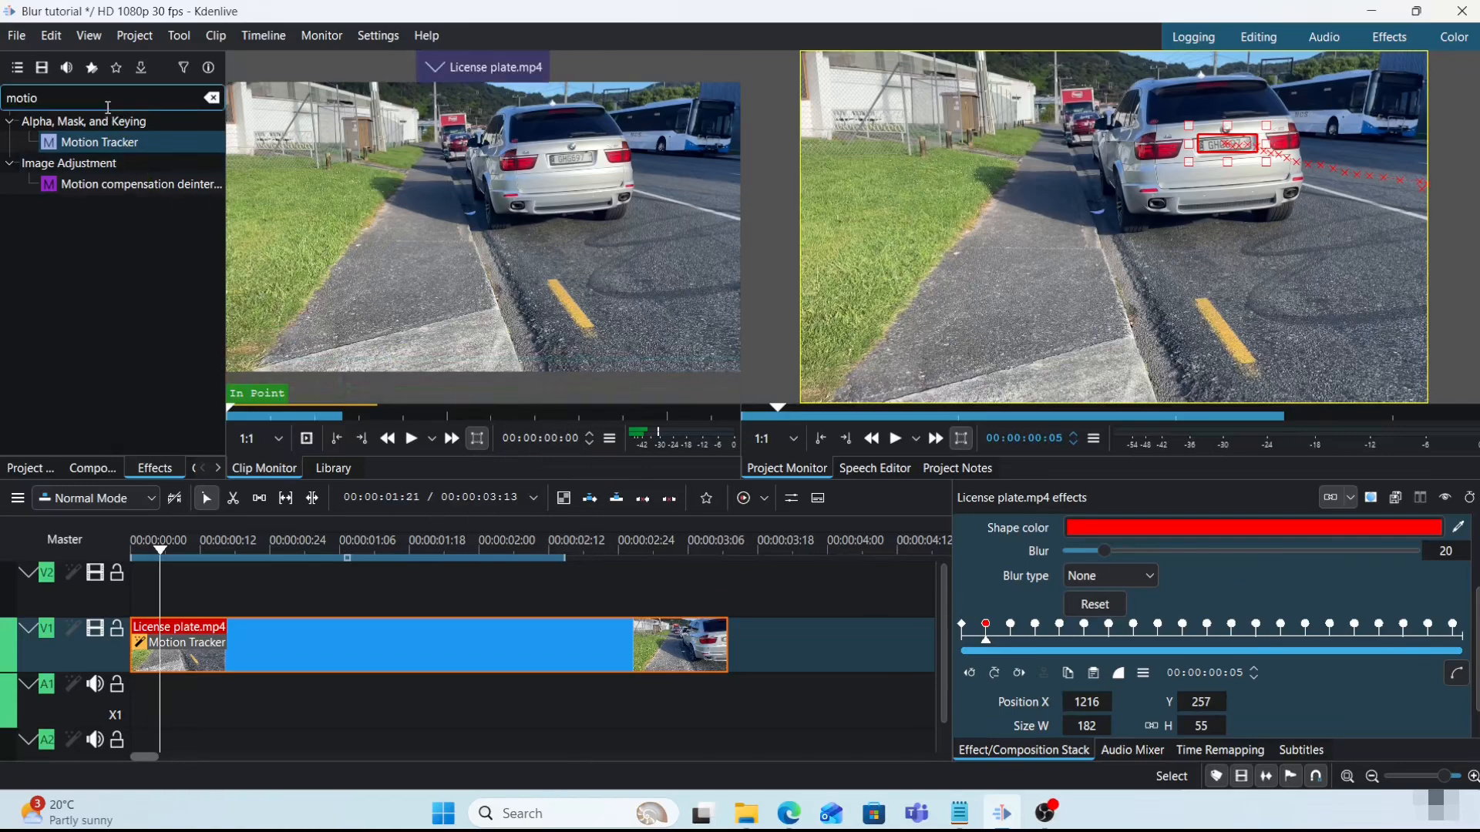
# - Apply the Alpha shapes (Mask) effect to the License plate.mp4 clip on V1
pyautogui.moveTo(88, 108); pyautogui.dragTo(4, 107)
pyautogui.write('alp')
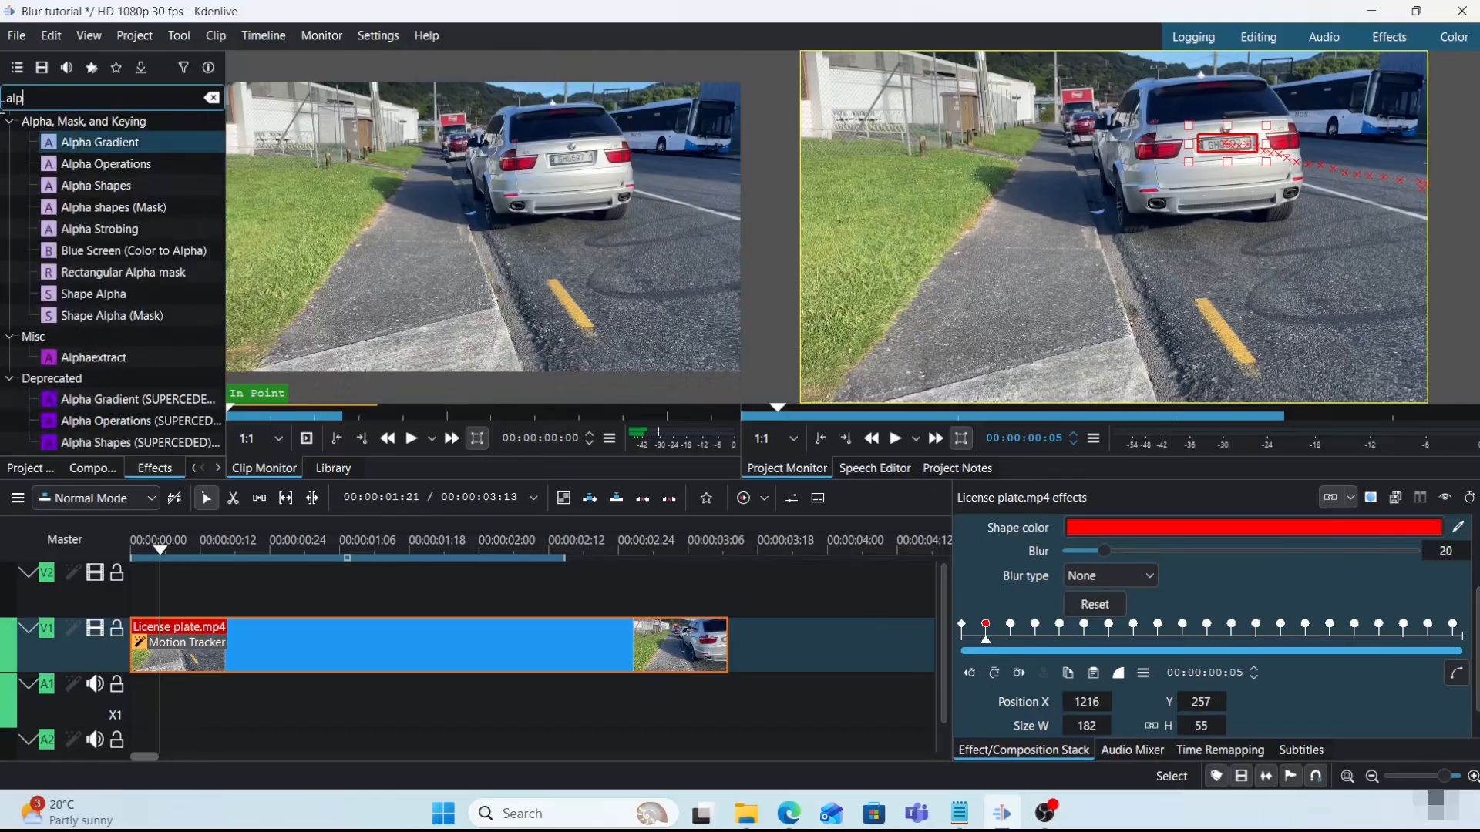
pyautogui.click(92, 208)
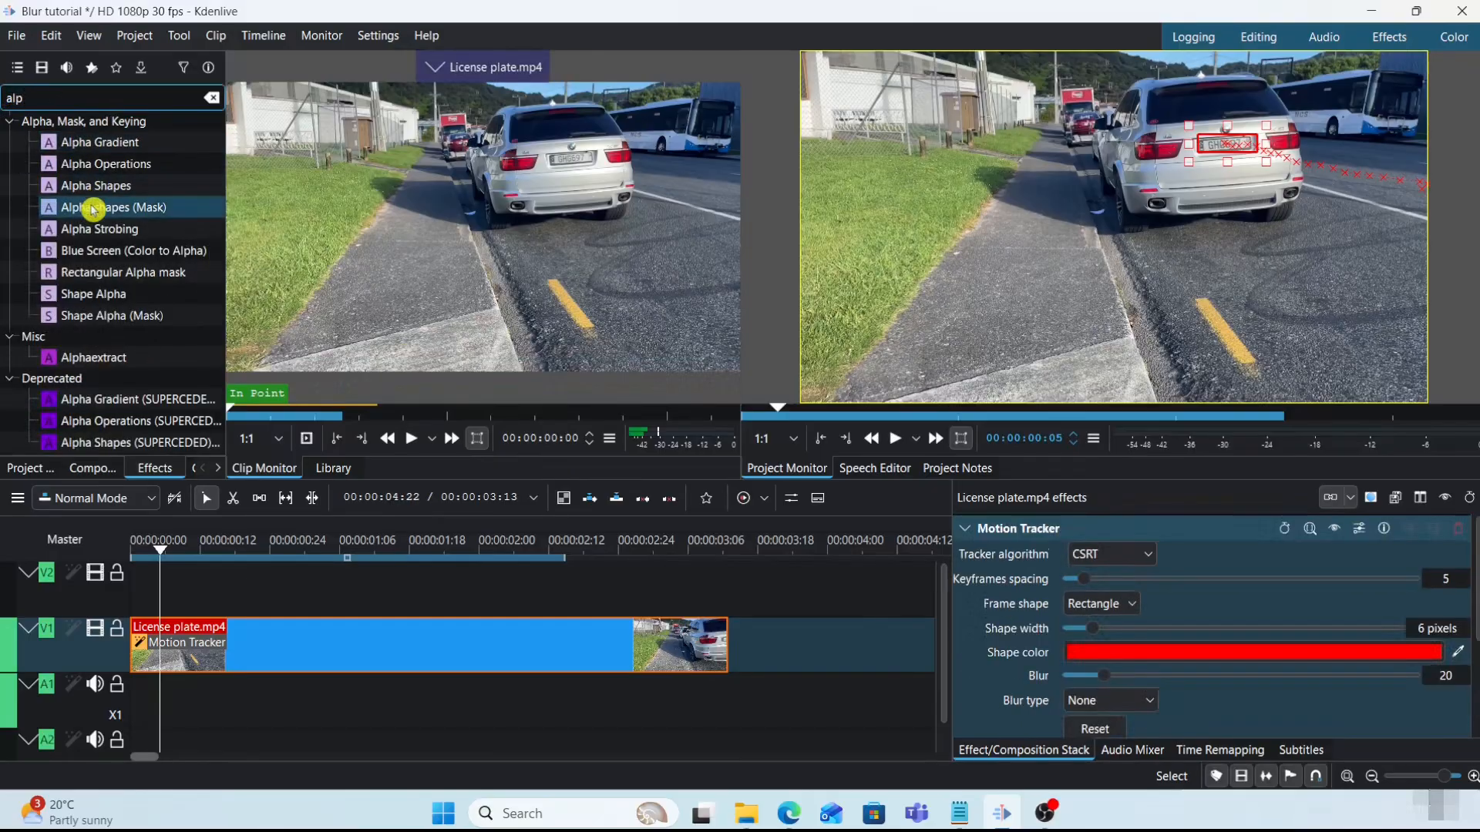
pyautogui.moveTo(92, 208); pyautogui.dragTo(372, 652)
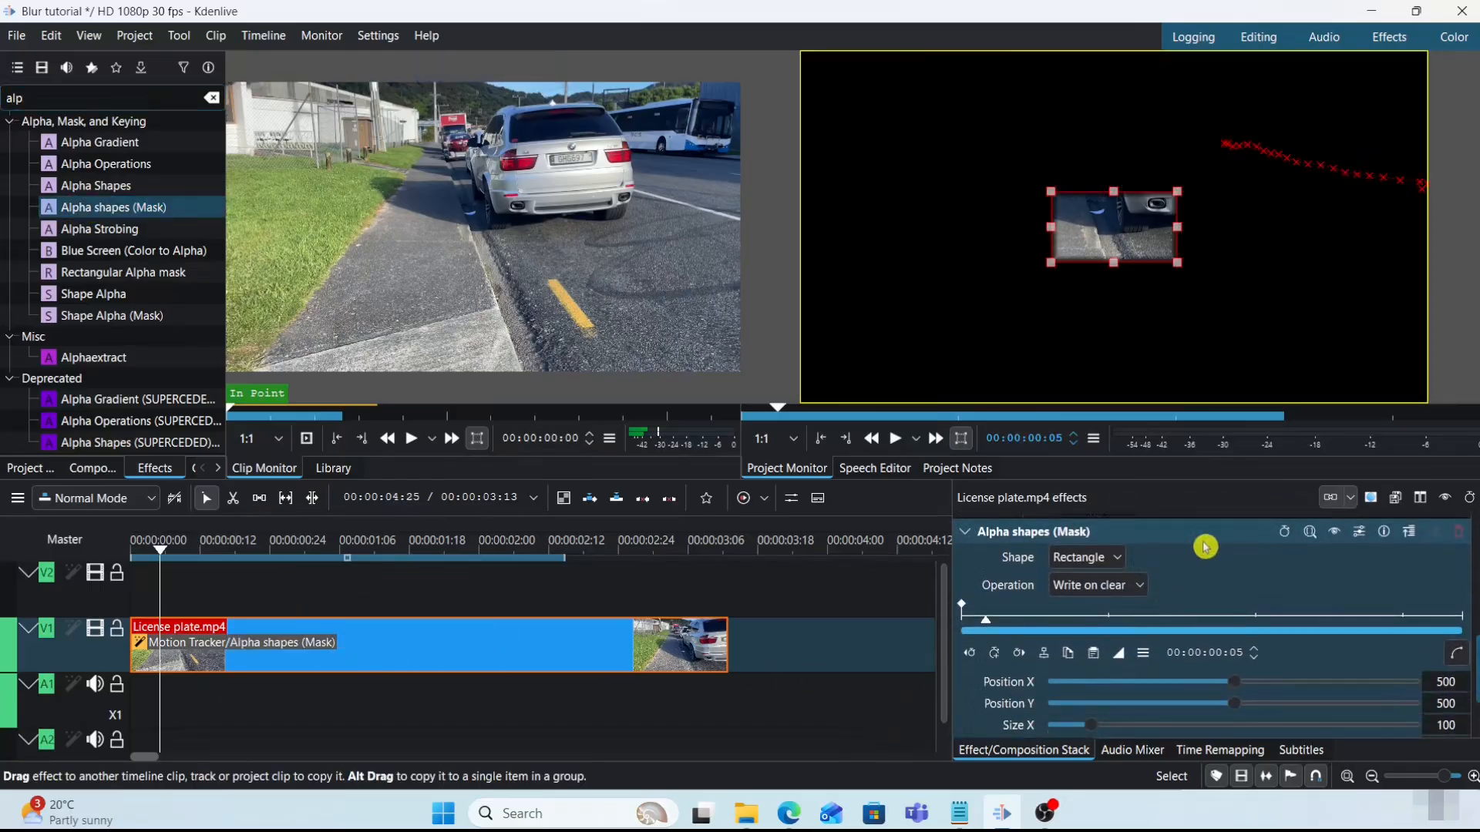
# - Import the copied tracking keyframes into Alpha shapes (Mask) from its first keyframe, mapping Geometry to Rectangle with the keyframe number limit off
pyautogui.moveTo(1477, 687); pyautogui.dragTo(1476, 692)
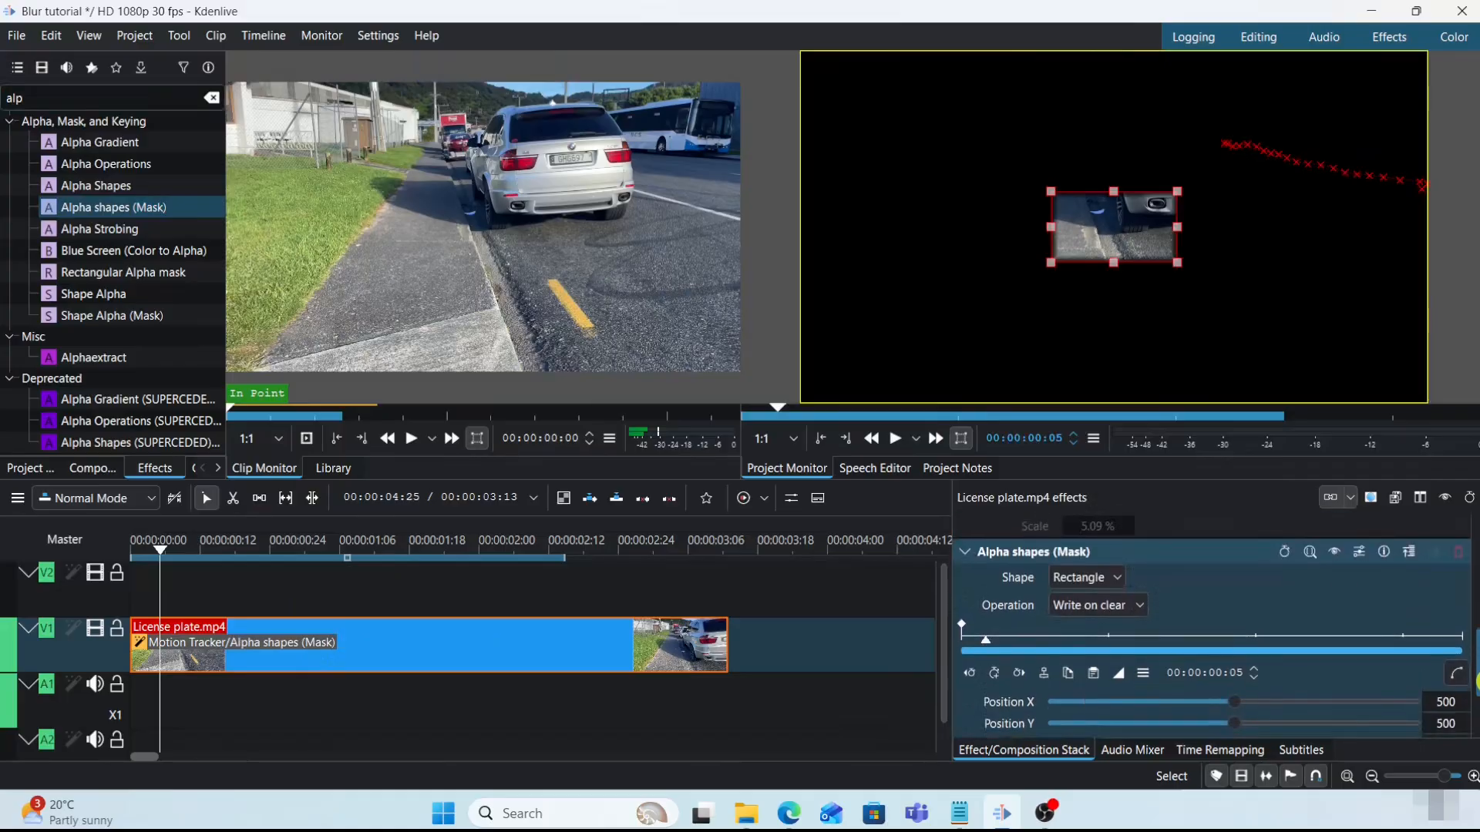
pyautogui.scroll(-2, 1210, 624)
pyautogui.click(956, 581)
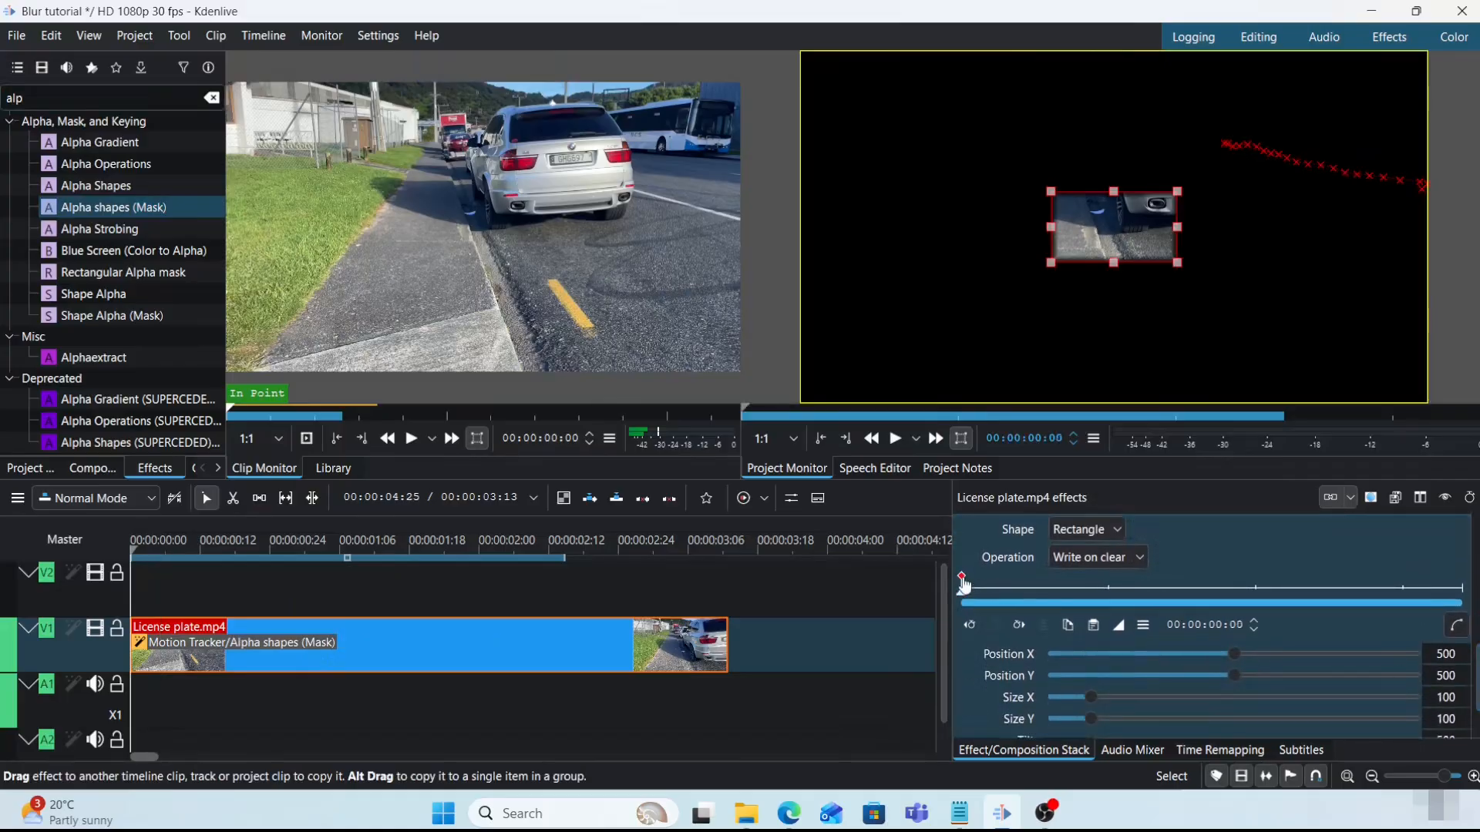
pyautogui.click(1140, 629)
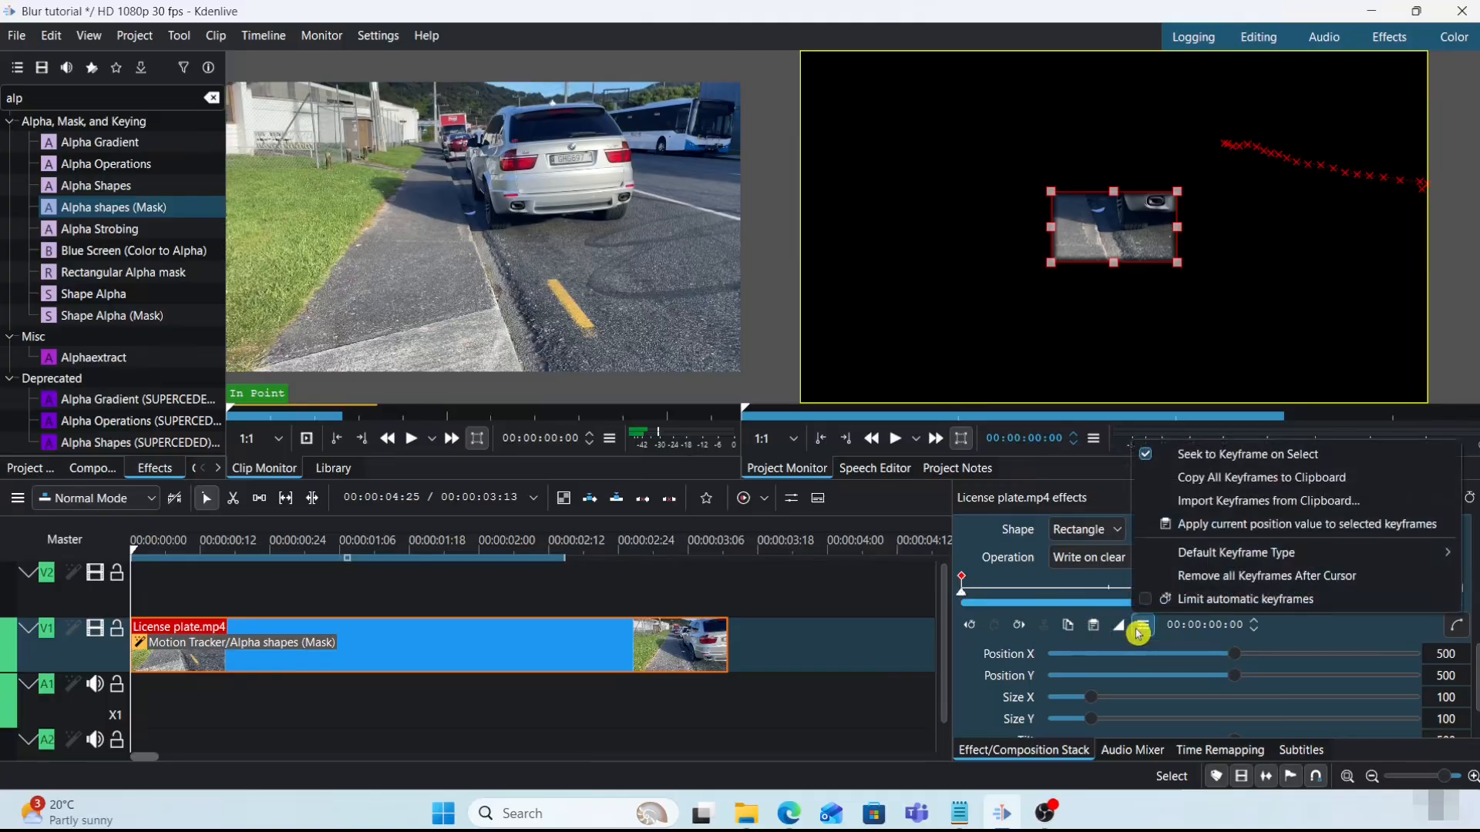
pyautogui.click(1292, 503)
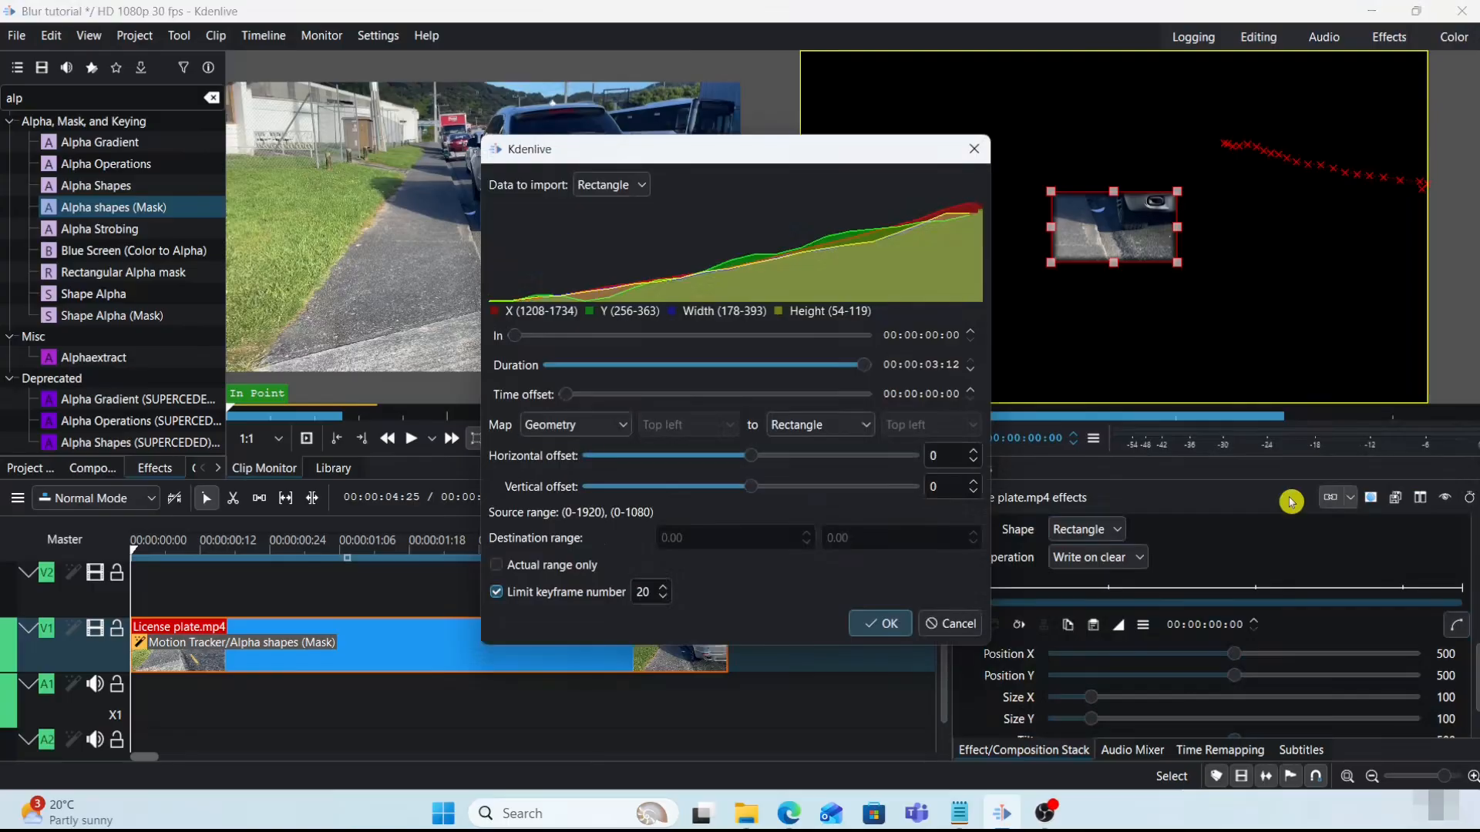
pyautogui.click(620, 438)
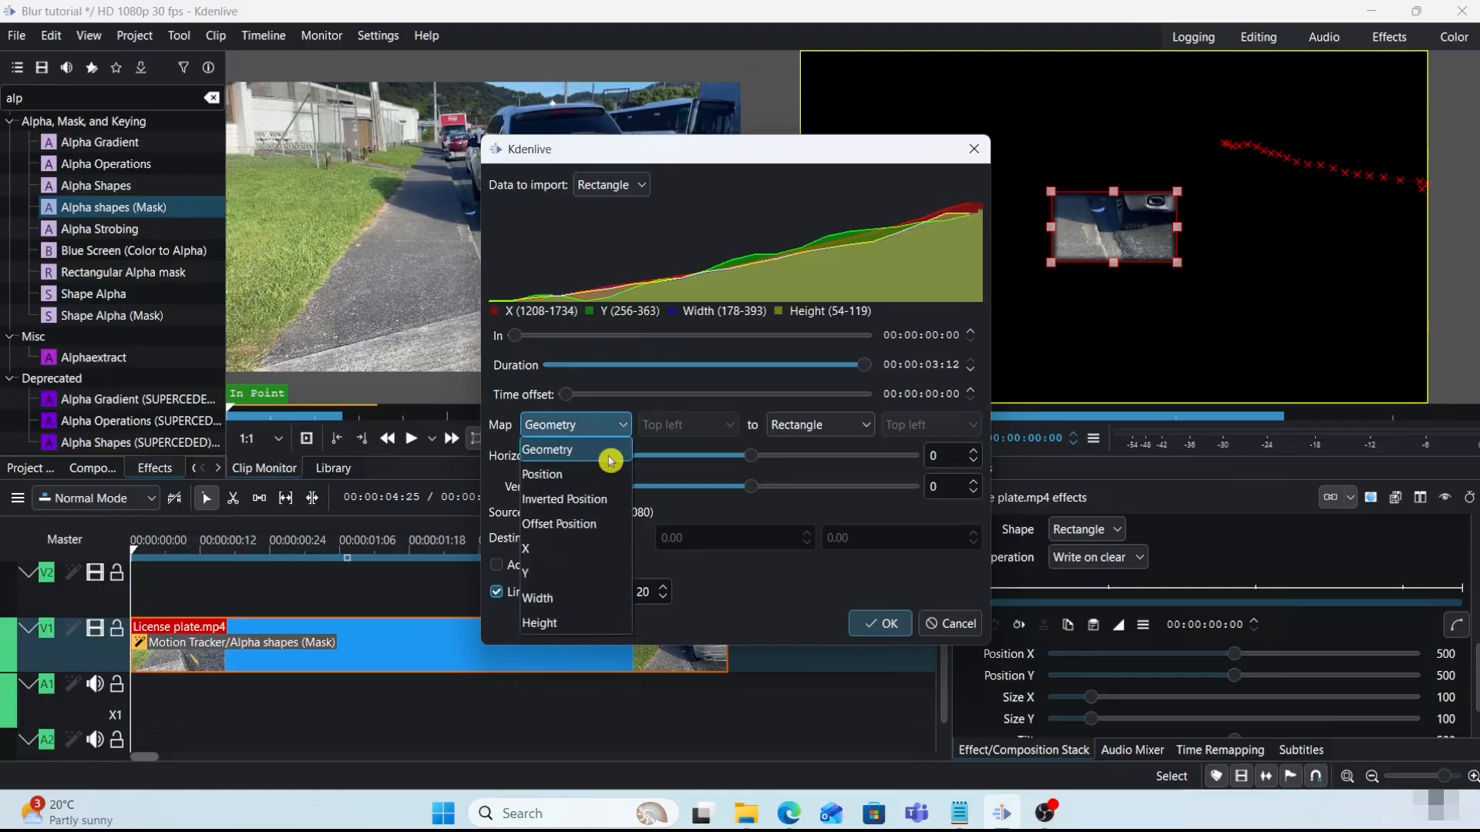
pyautogui.click(611, 461)
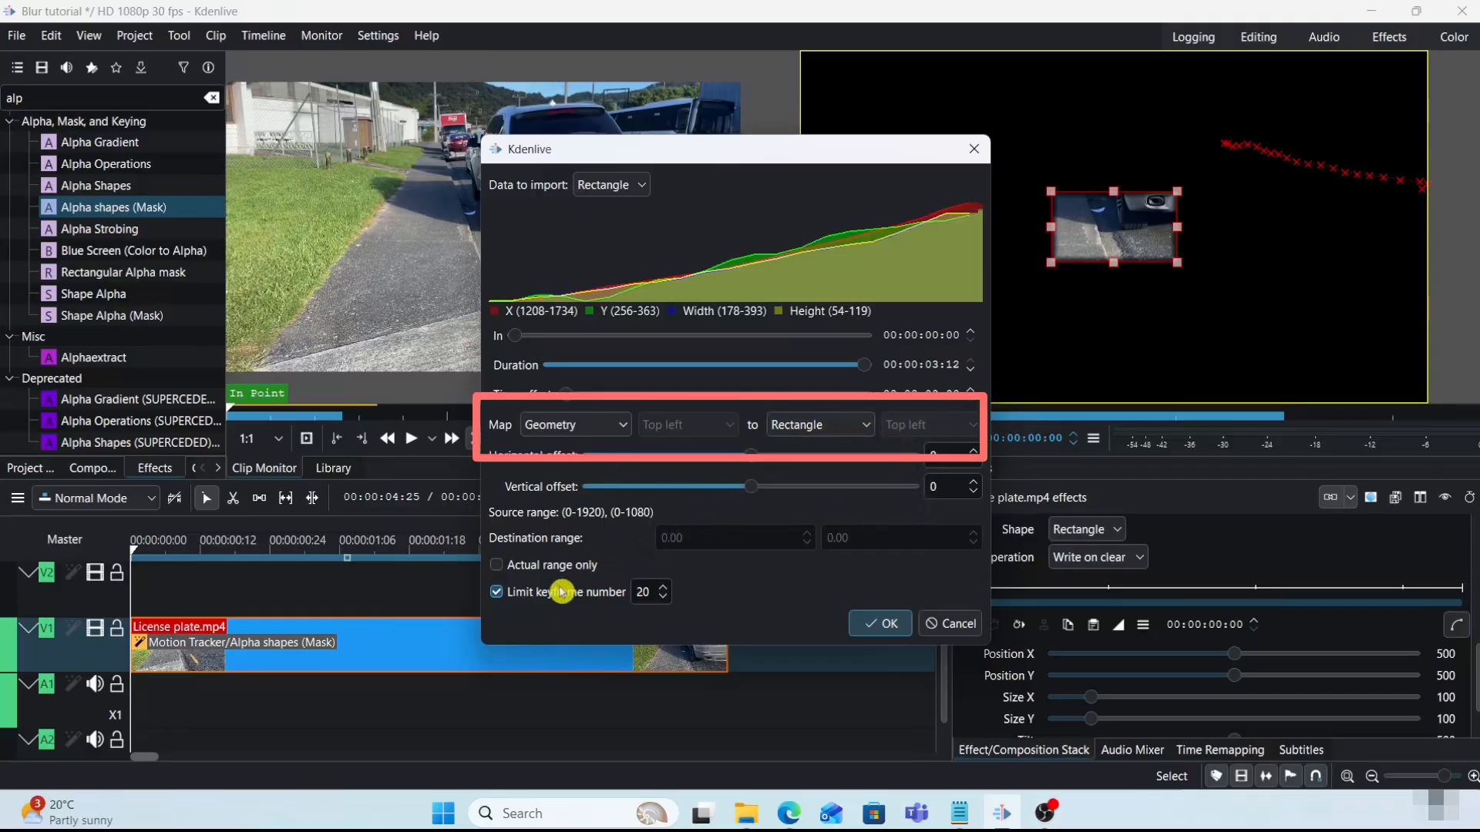
pyautogui.click(496, 596)
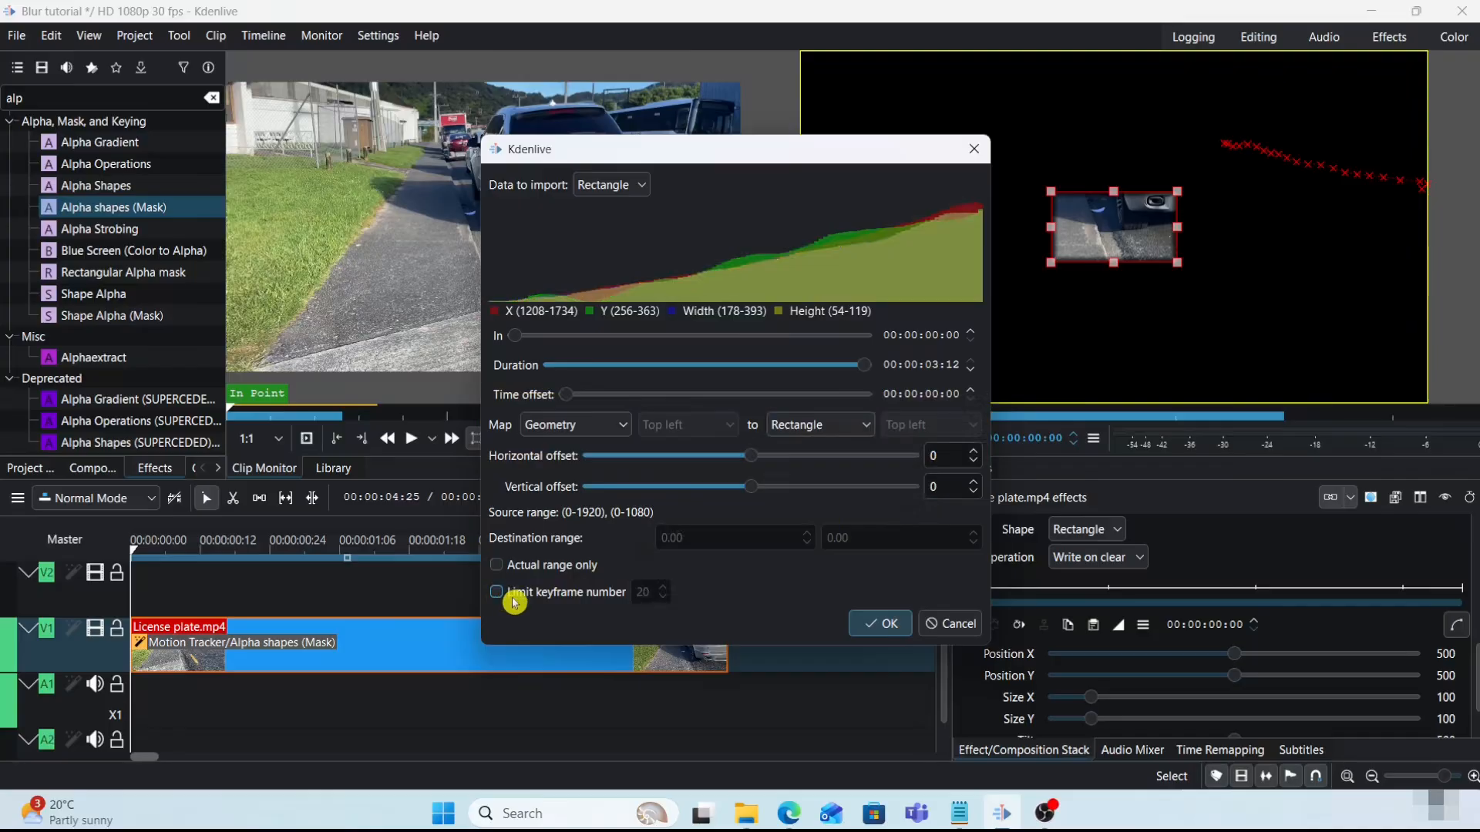
pyautogui.click(871, 622)
# - Add the Gaussian Blur effect followed by Mask Apply to the License plate.mp4 clip
pyautogui.write('gau')
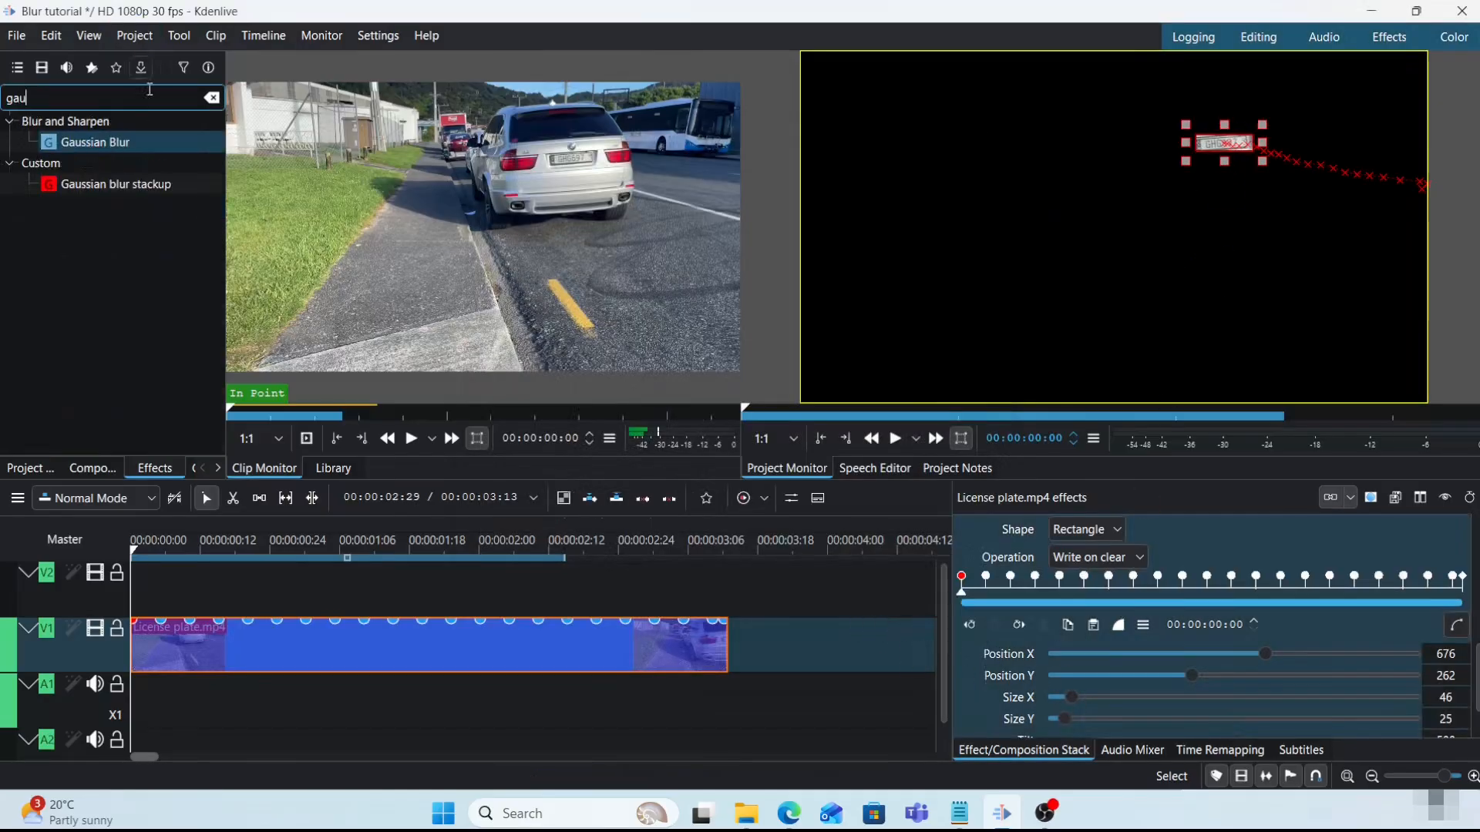
pyautogui.moveTo(143, 146); pyautogui.dragTo(380, 653)
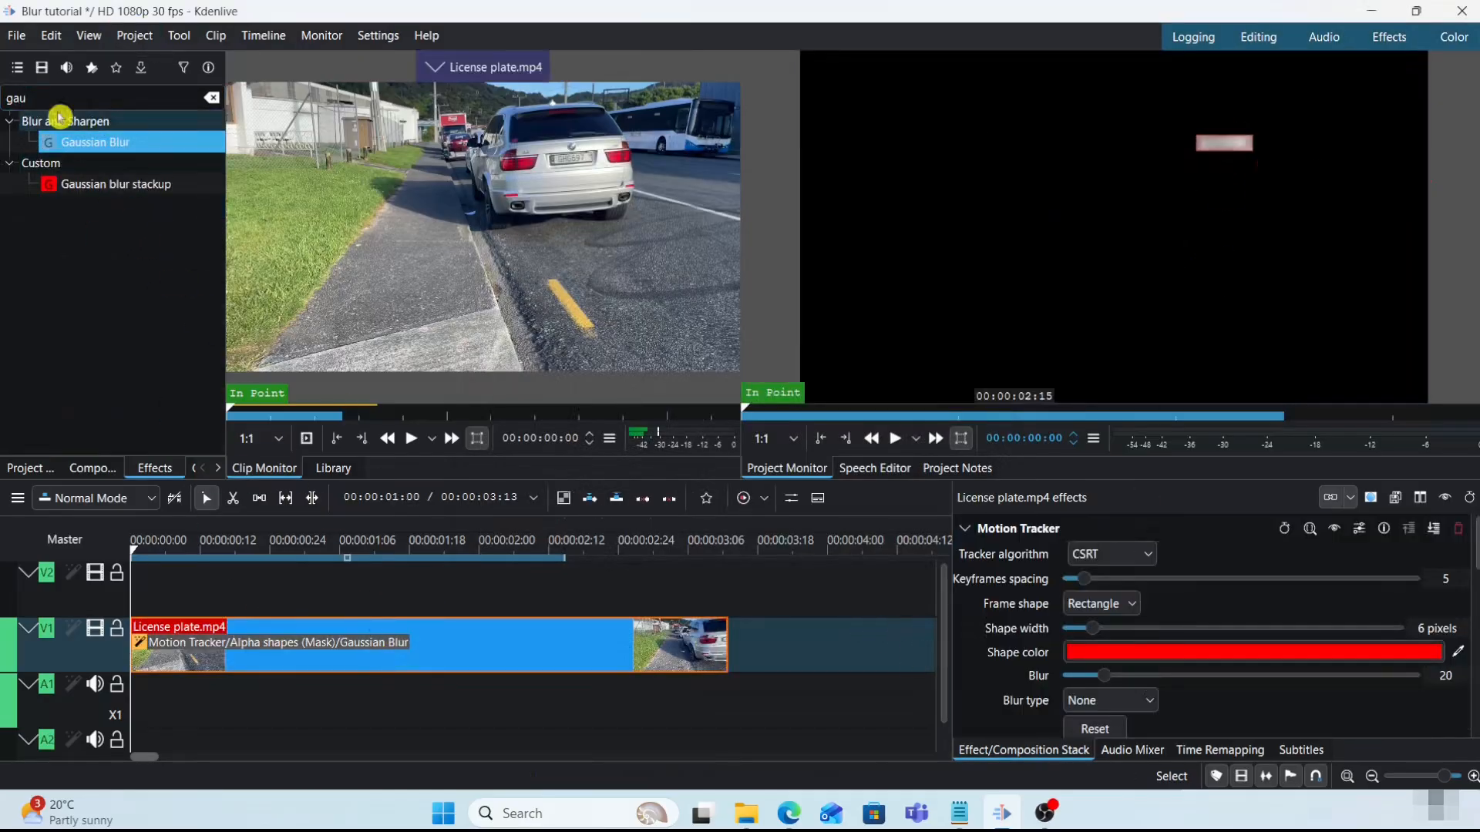
pyautogui.doubleClick(4, 97)
pyautogui.write('mask')
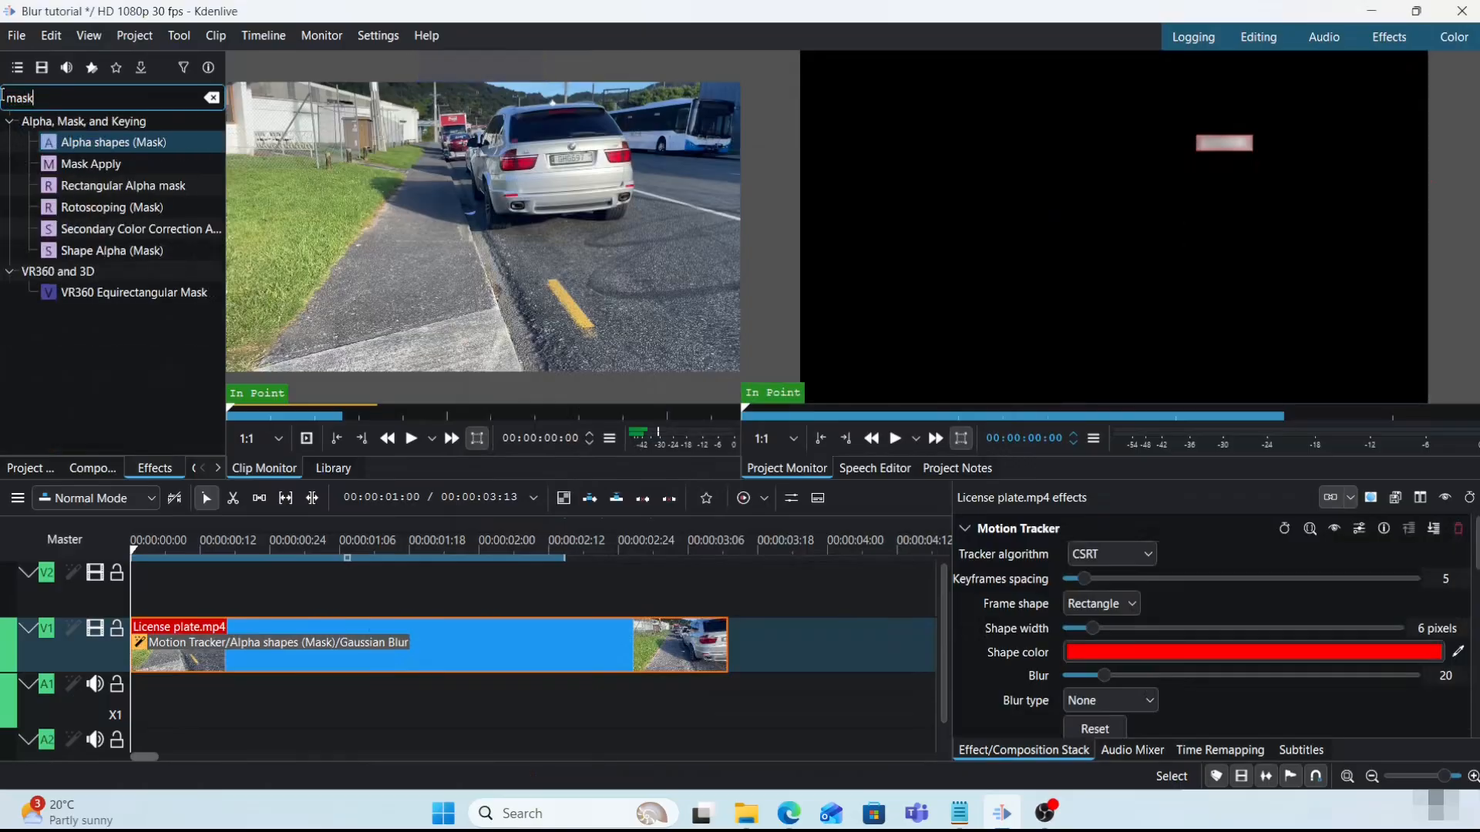
pyautogui.click(105, 162)
pyautogui.moveTo(106, 162); pyautogui.dragTo(380, 628)
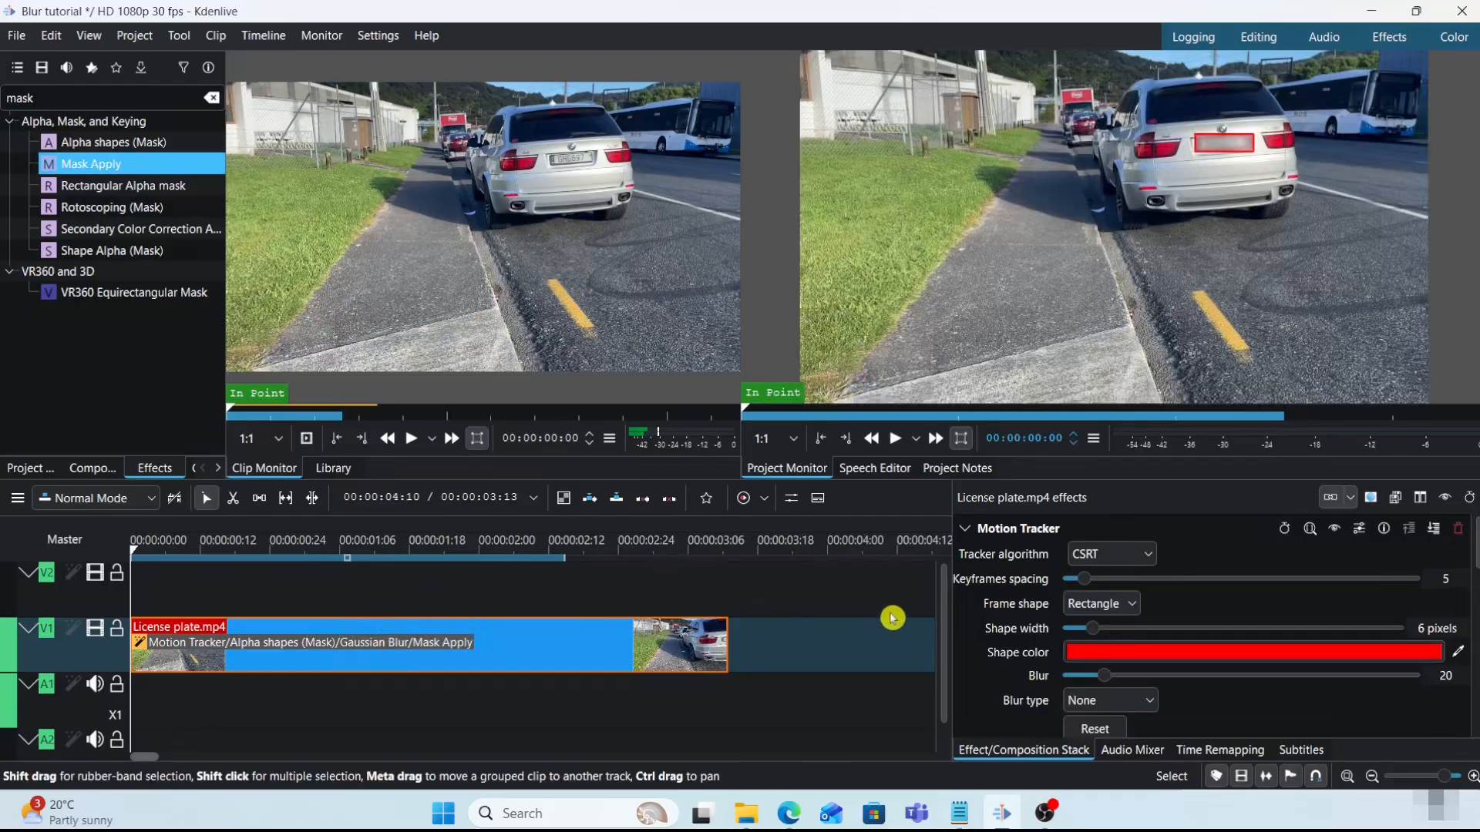
# - Disable the Motion Tracker effect on the clip to hide its red outline, and collapse its settings
pyautogui.click(1056, 535)
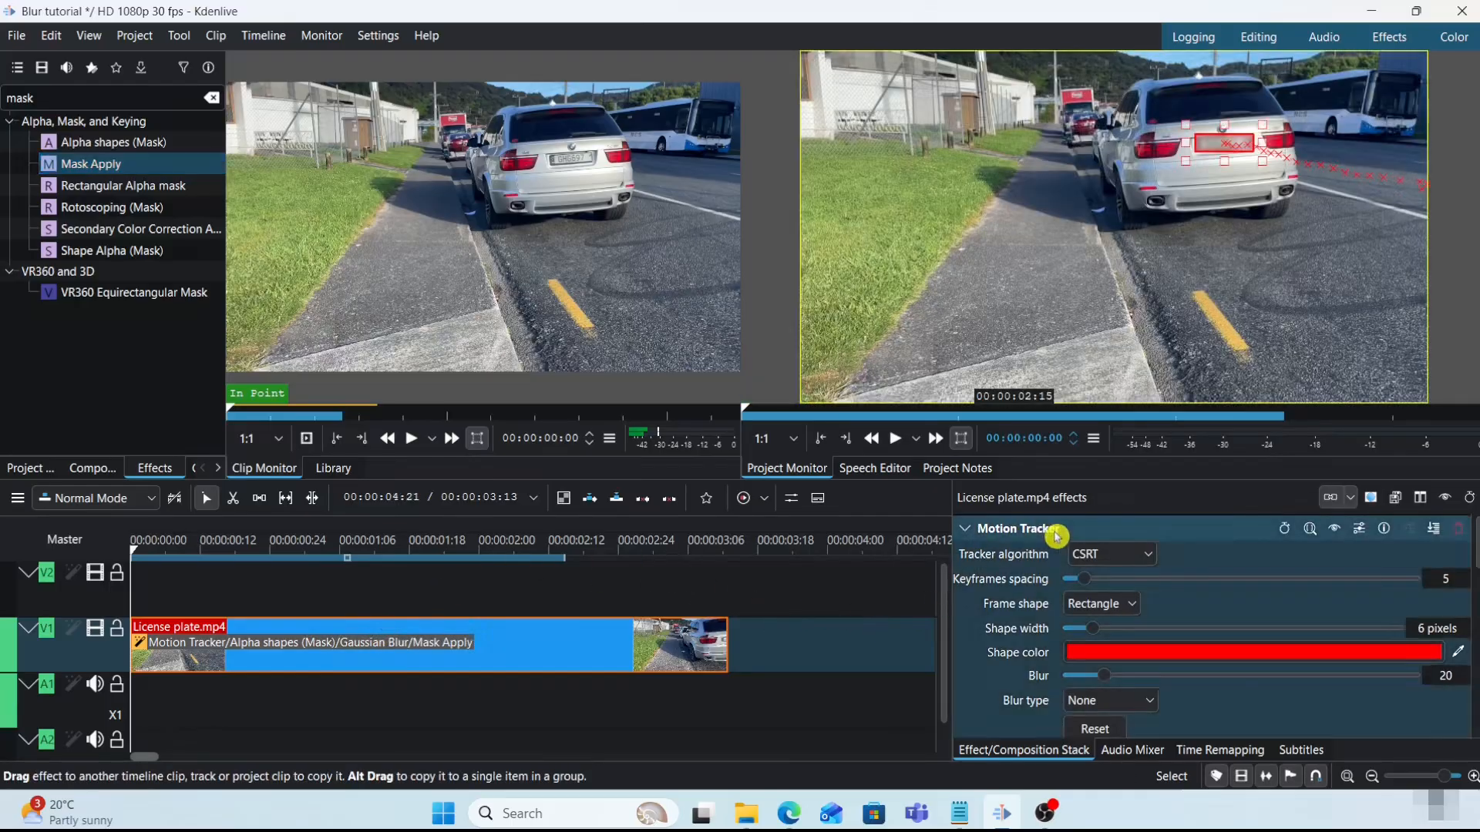
pyautogui.click(1334, 529)
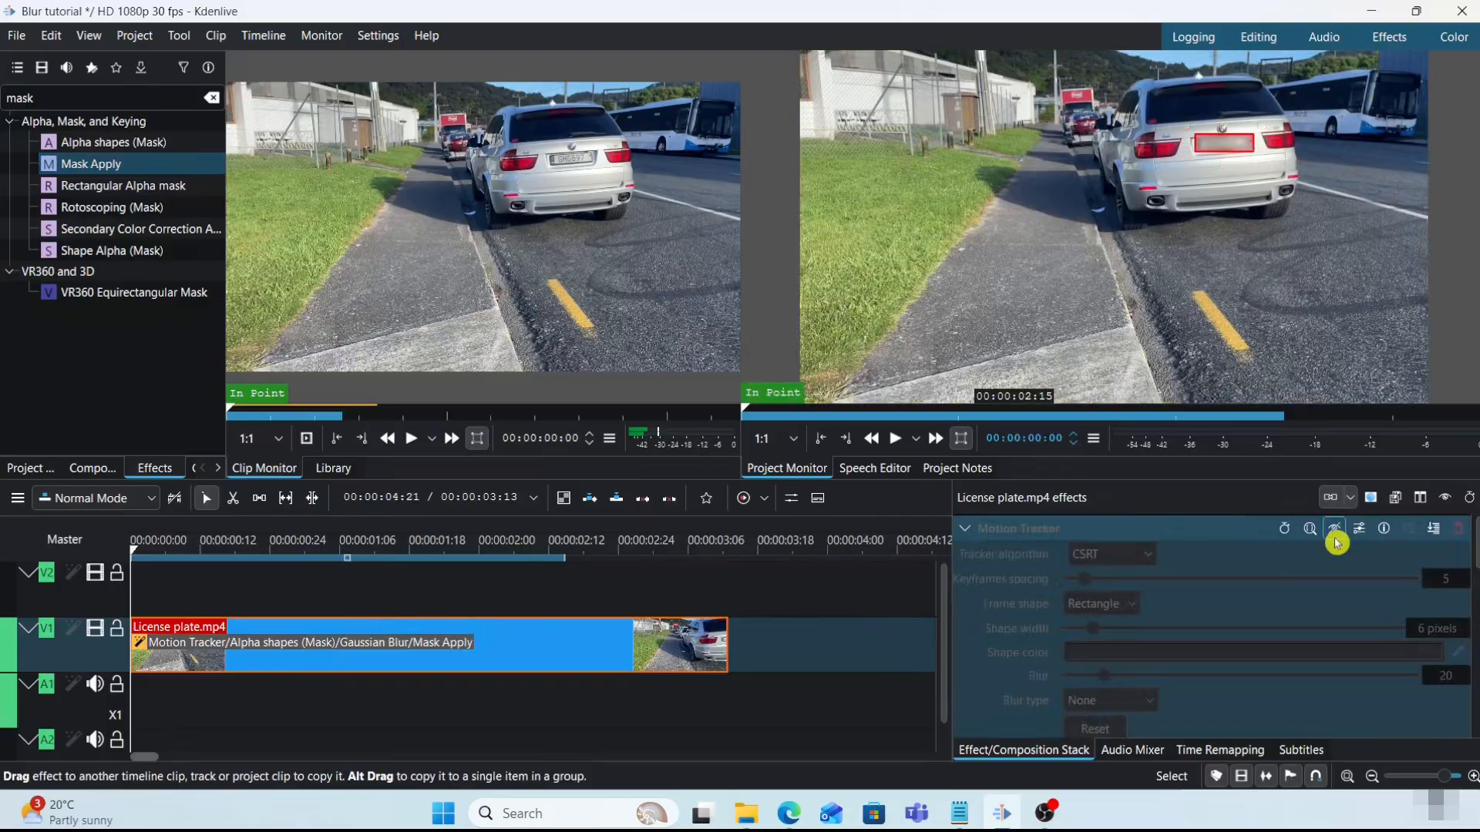
pyautogui.click(974, 534)
# - Check the mask's fit on the license plate at several Alpha shapes (Mask) keyframes, return to the first one and collapse the effect
pyautogui.click(1002, 557)
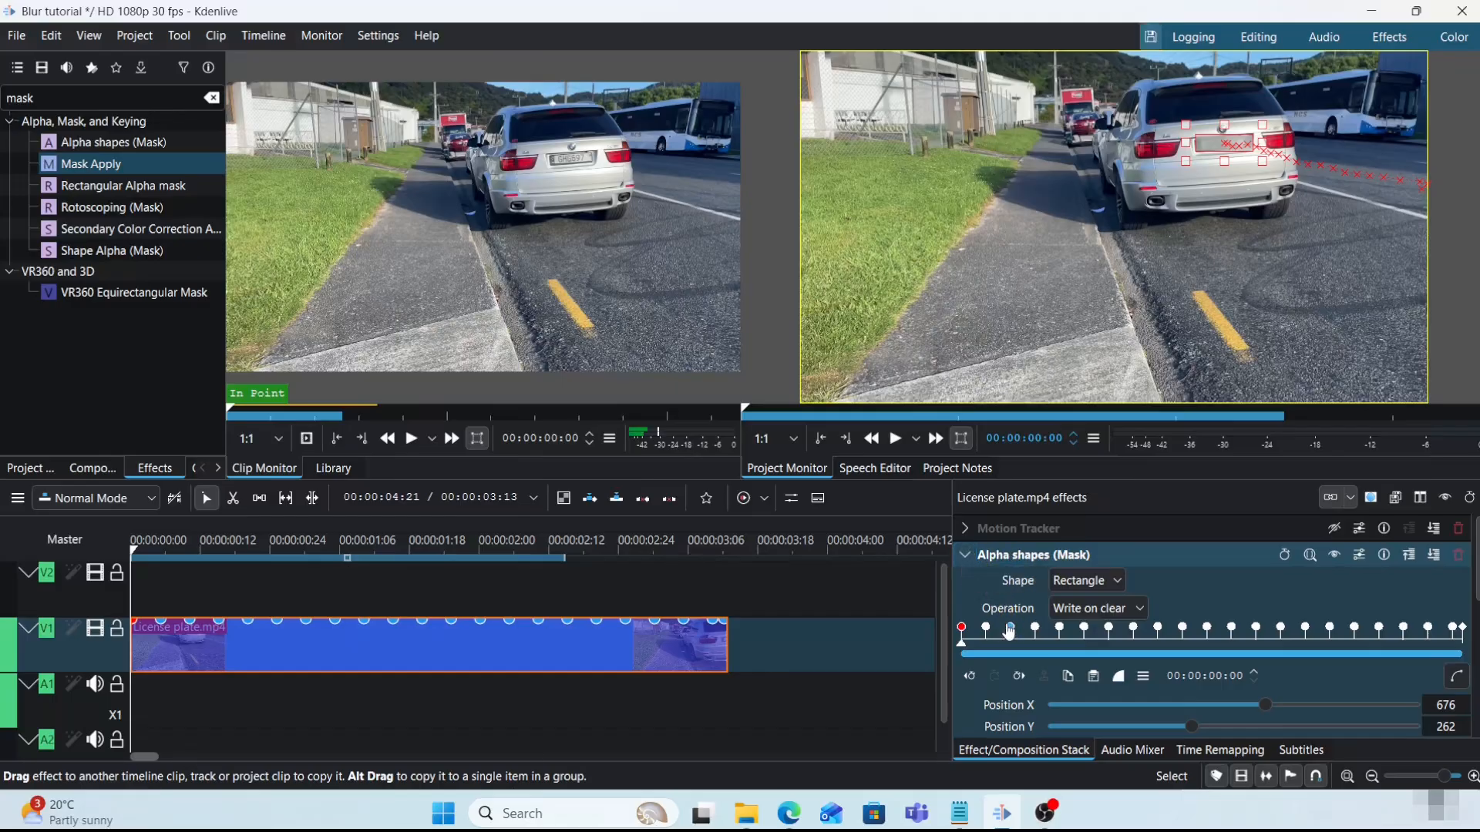
pyautogui.click(1183, 627)
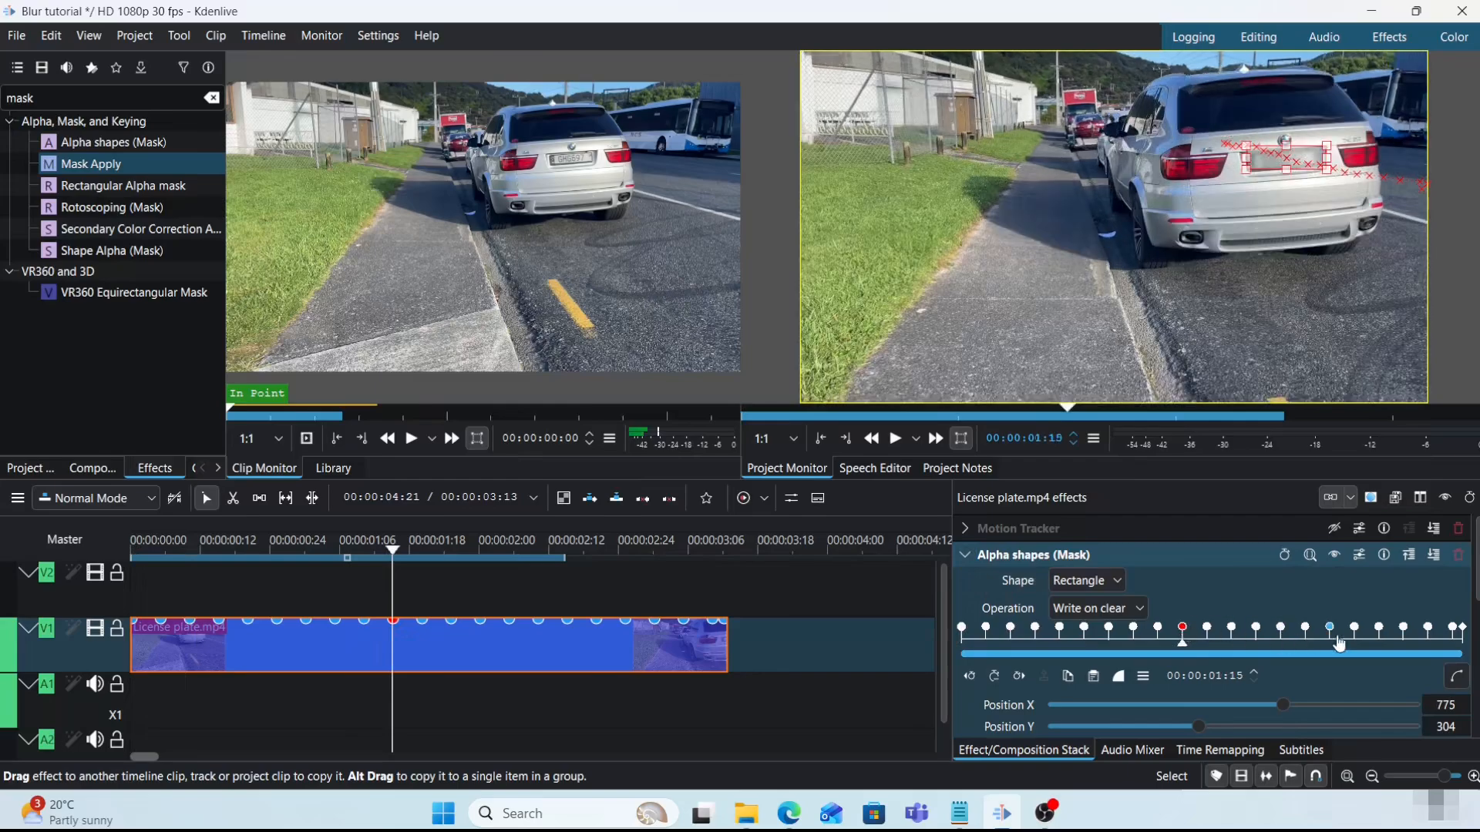
pyautogui.click(1355, 628)
pyautogui.click(963, 629)
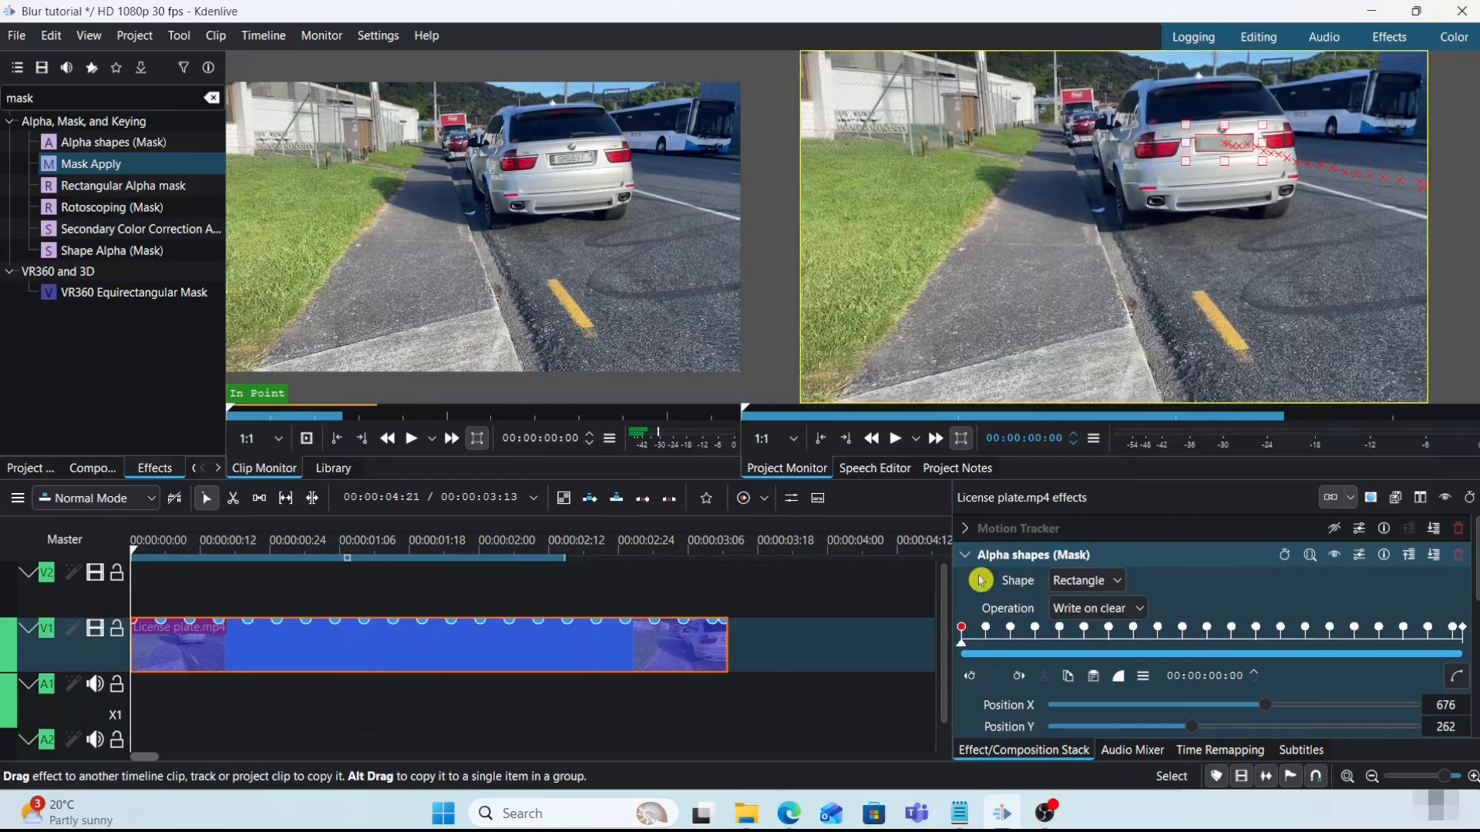
pyautogui.click(964, 555)
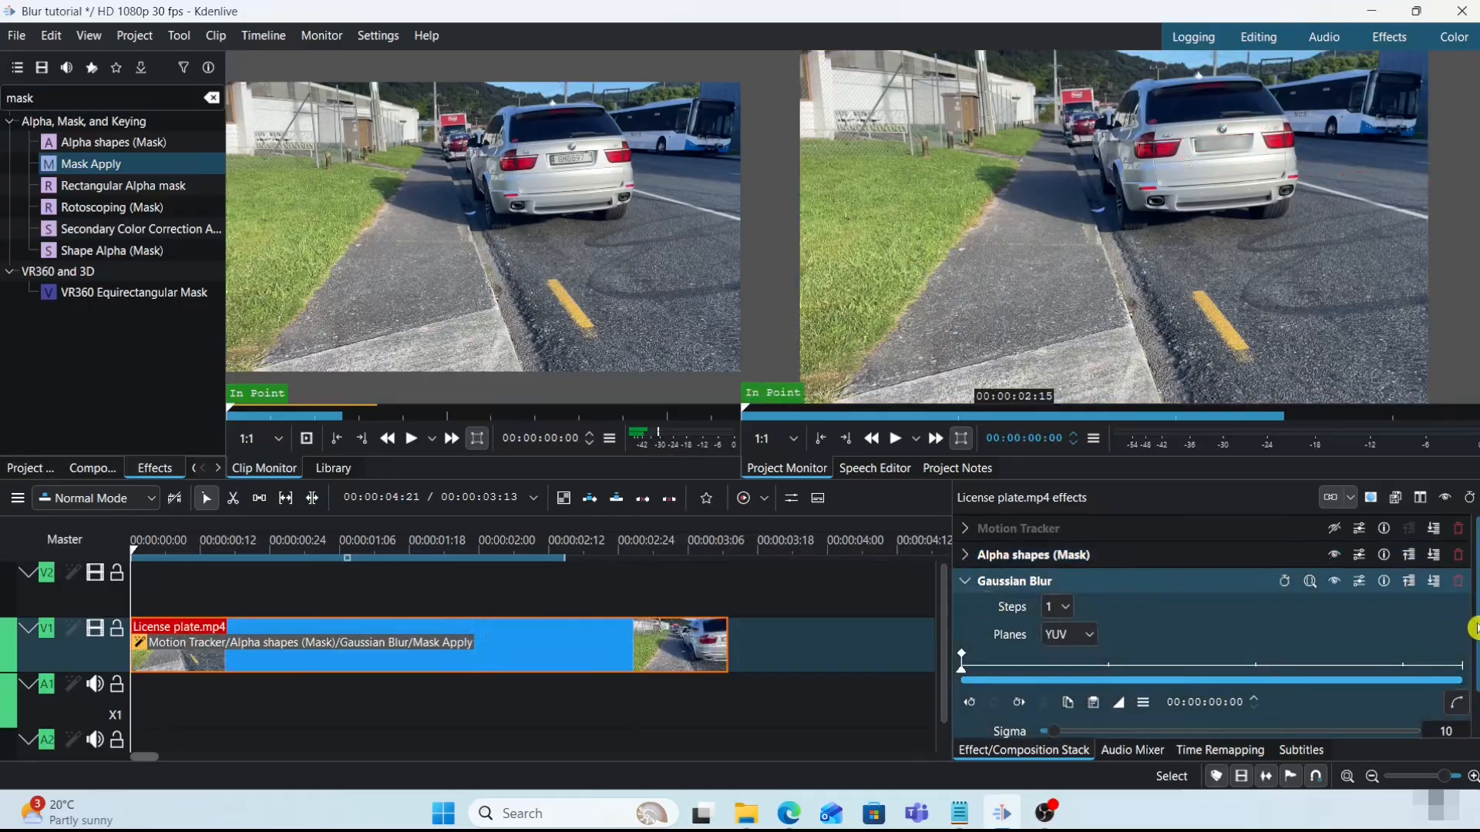
# - Set the Gaussian Blur's Sigma and Vertical Sigma to 20 and collapse the effect
pyautogui.scroll(-1, 1233, 640)
pyautogui.doubleClick(1446, 685)
pyautogui.write('20')
pyautogui.doubleClick(1449, 707)
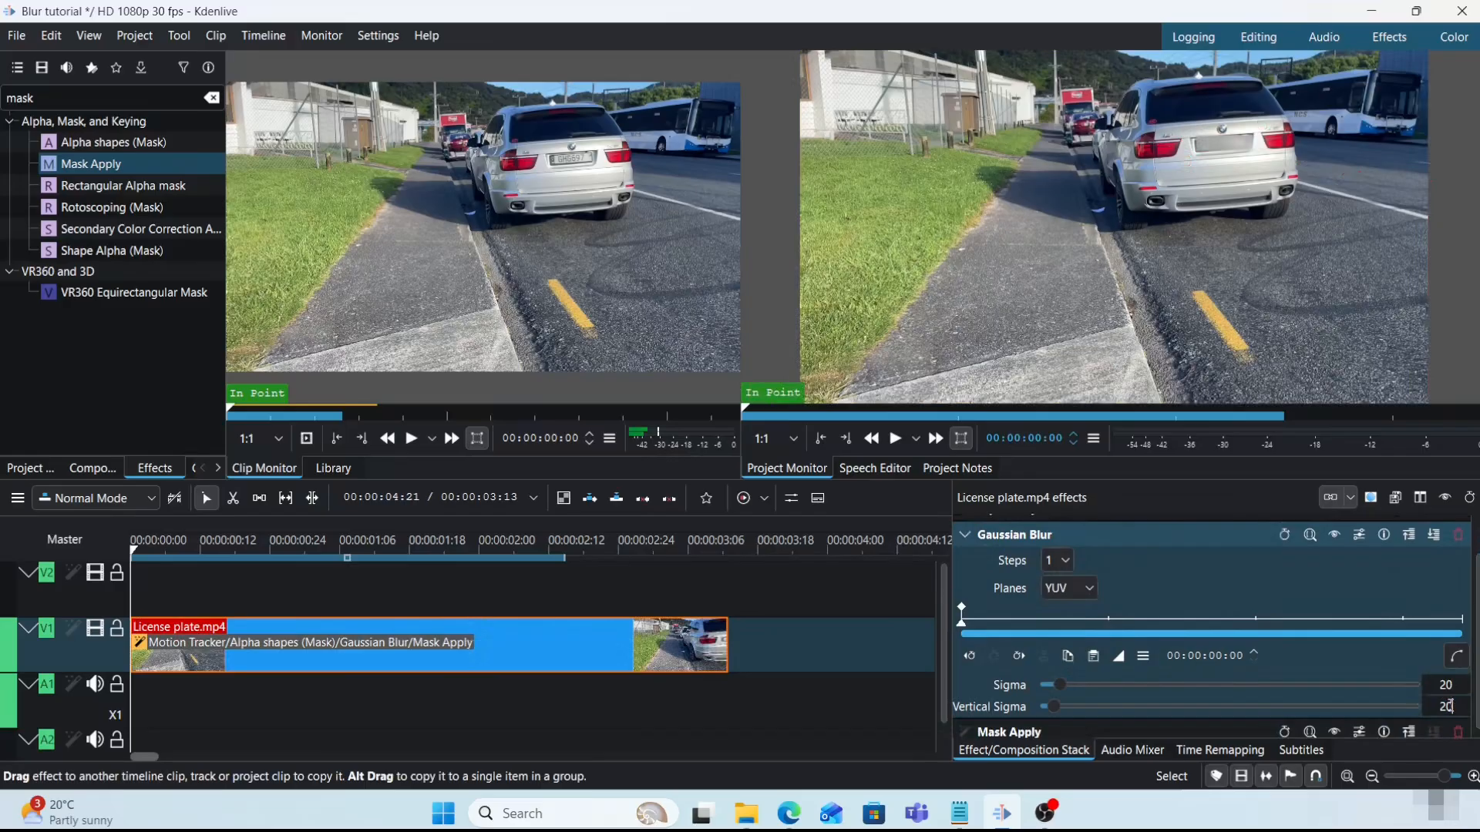
pyautogui.moveTo(1477, 721); pyautogui.dragTo(1476, 711)
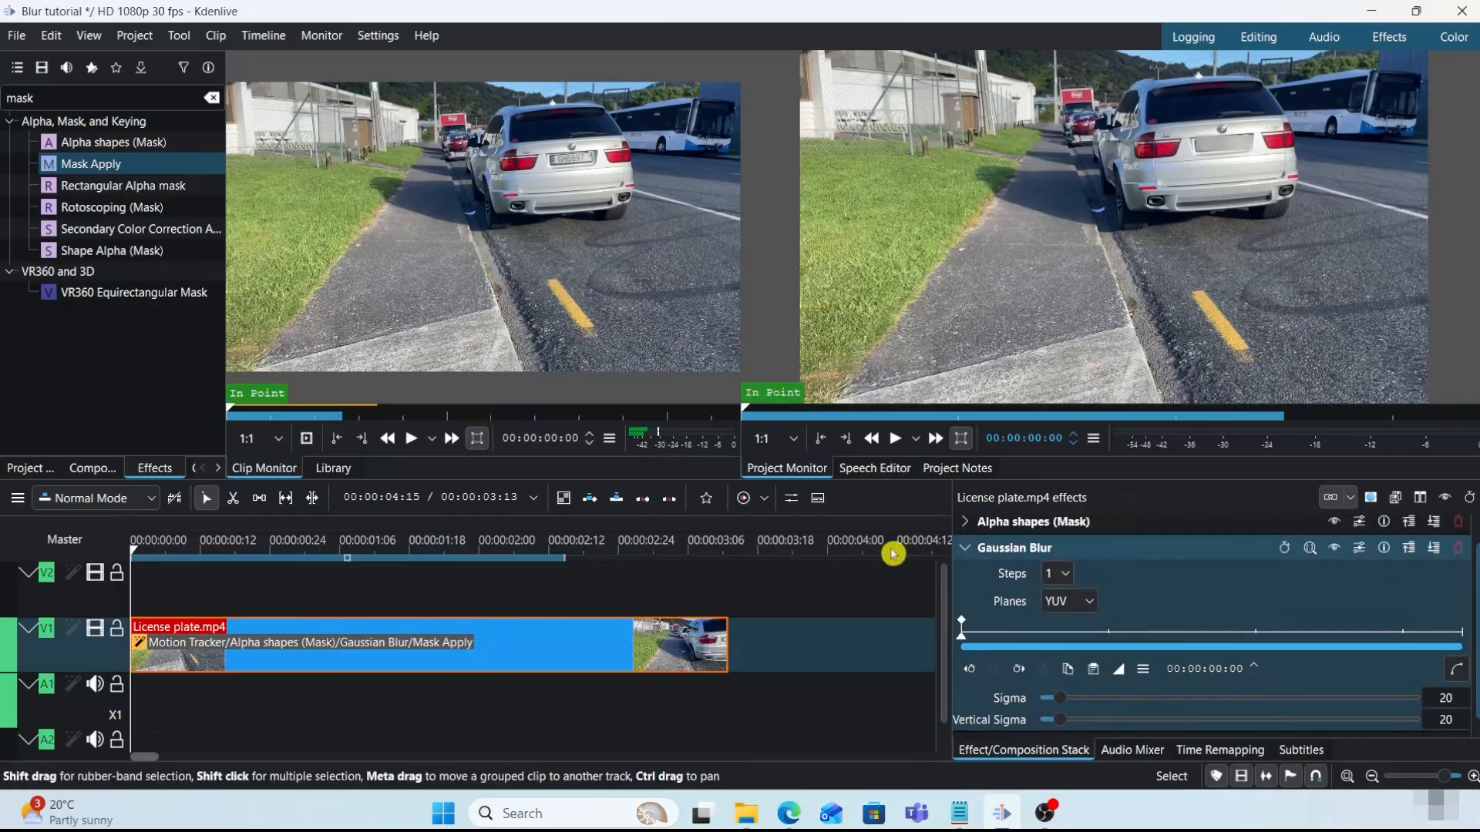
pyautogui.click(964, 549)
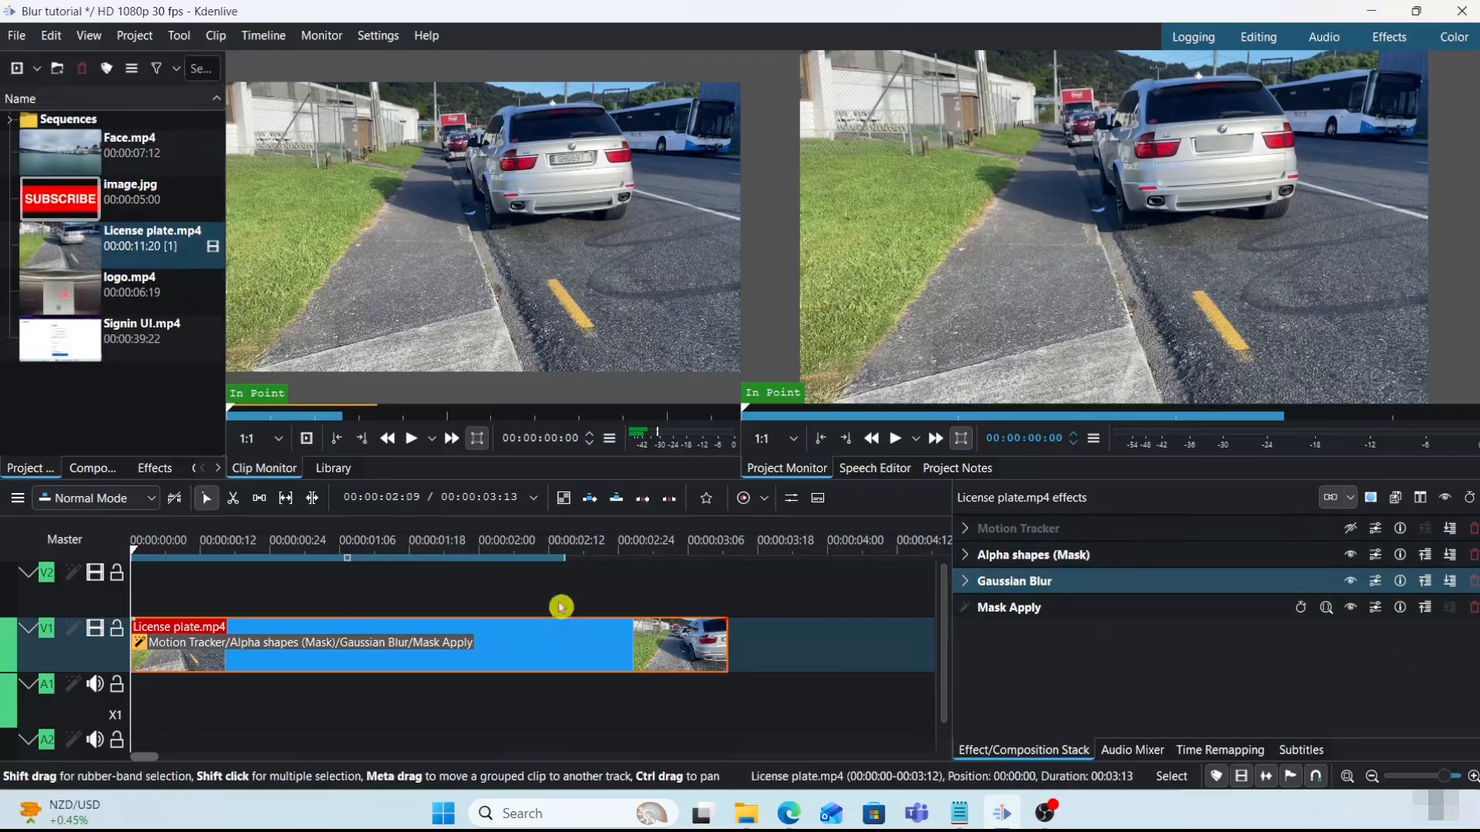
# - Place image.jpg at the start of track V2 above the License plate.mp4 clip and move the playhead to that clip's end
pyautogui.click(69, 201)
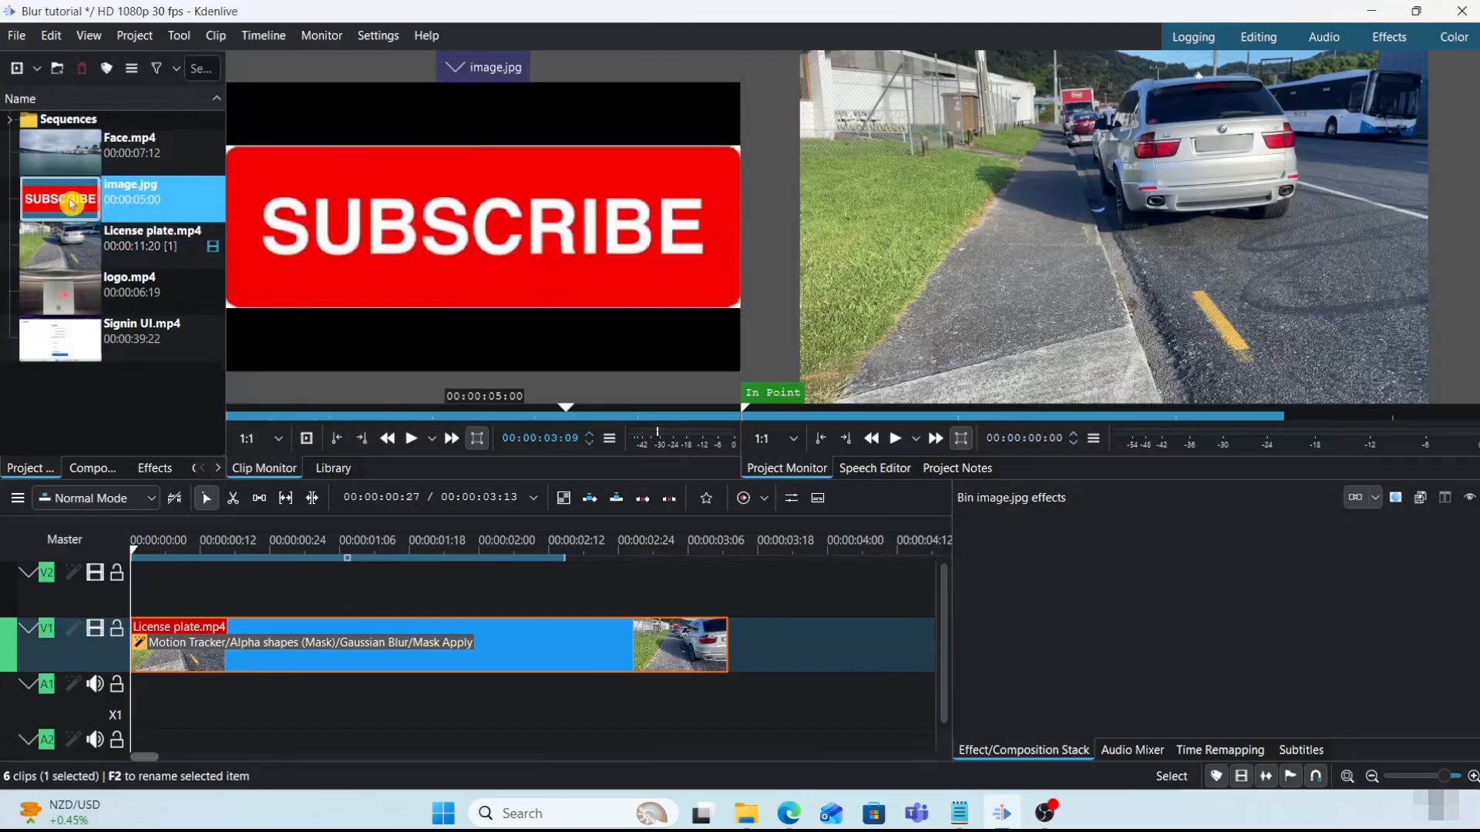
pyautogui.moveTo(72, 202); pyautogui.dragTo(769, 621)
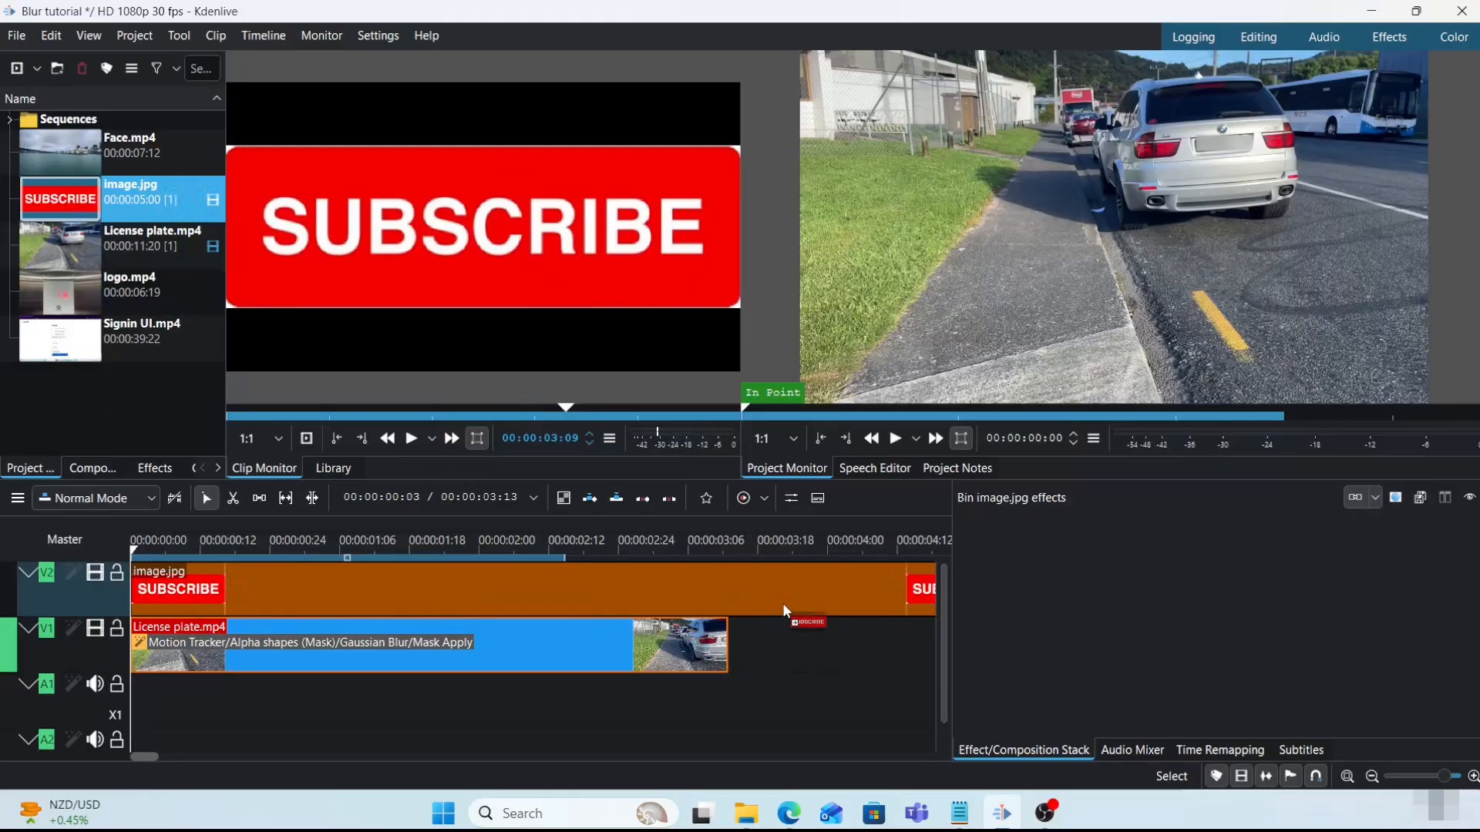
pyautogui.moveTo(783, 602); pyautogui.dragTo(732, 592)
pyautogui.click(733, 592)
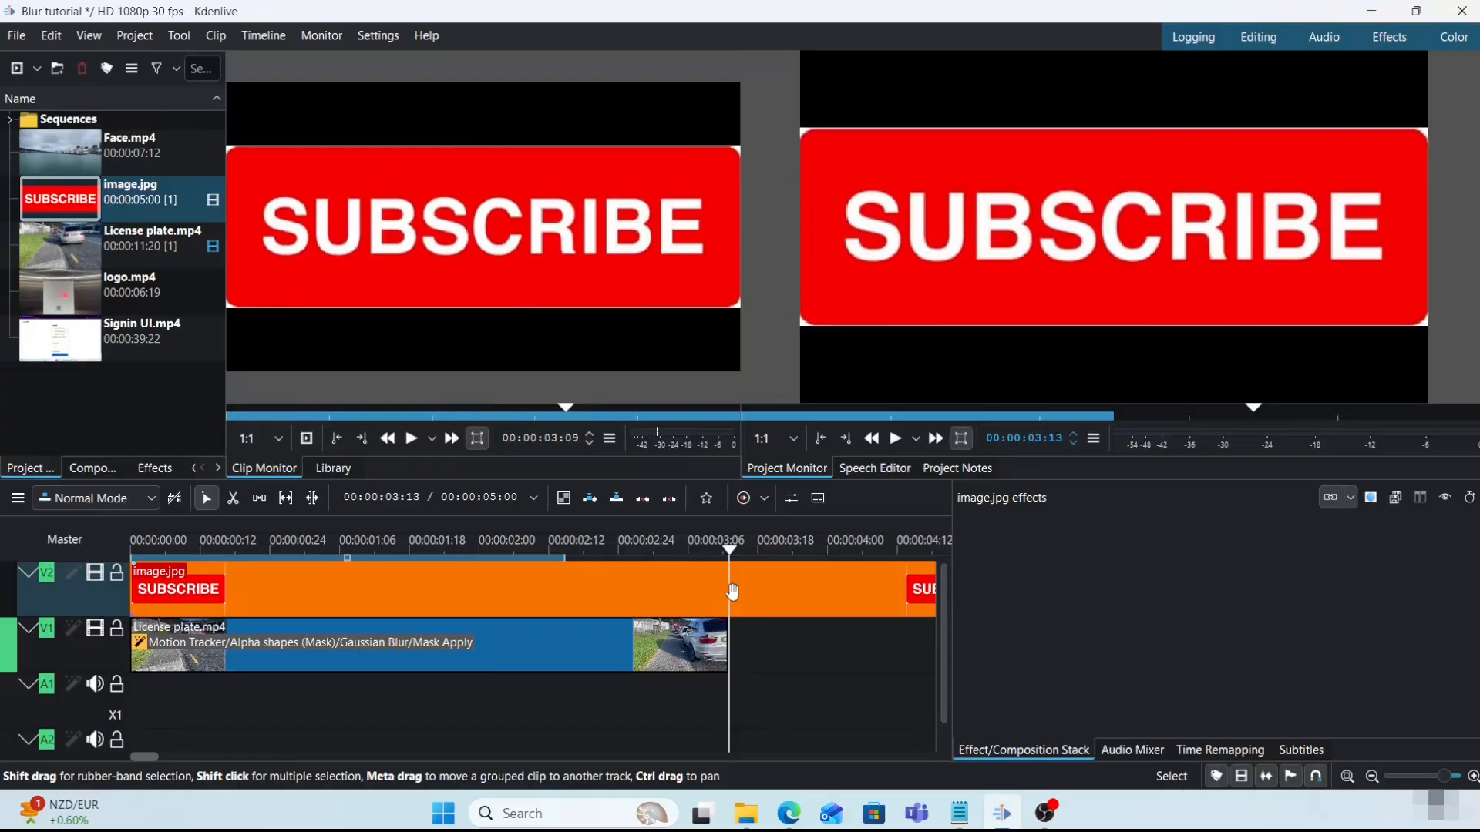